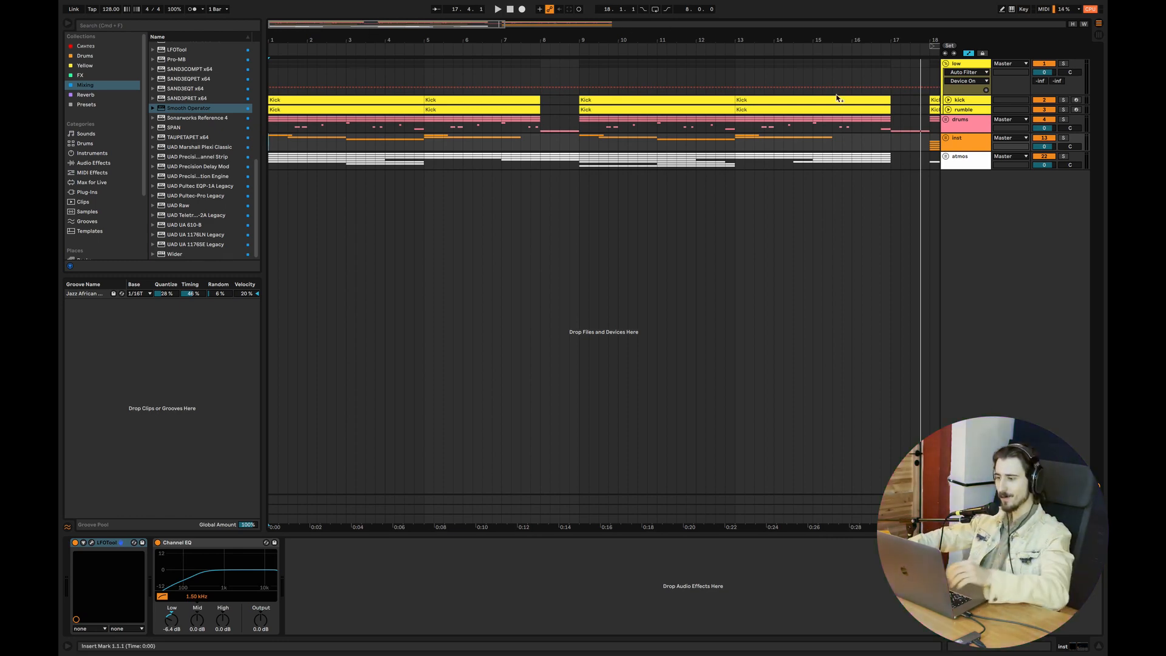
Solo the kick track and play it from the start of the arrangement
left_click(271, 72)
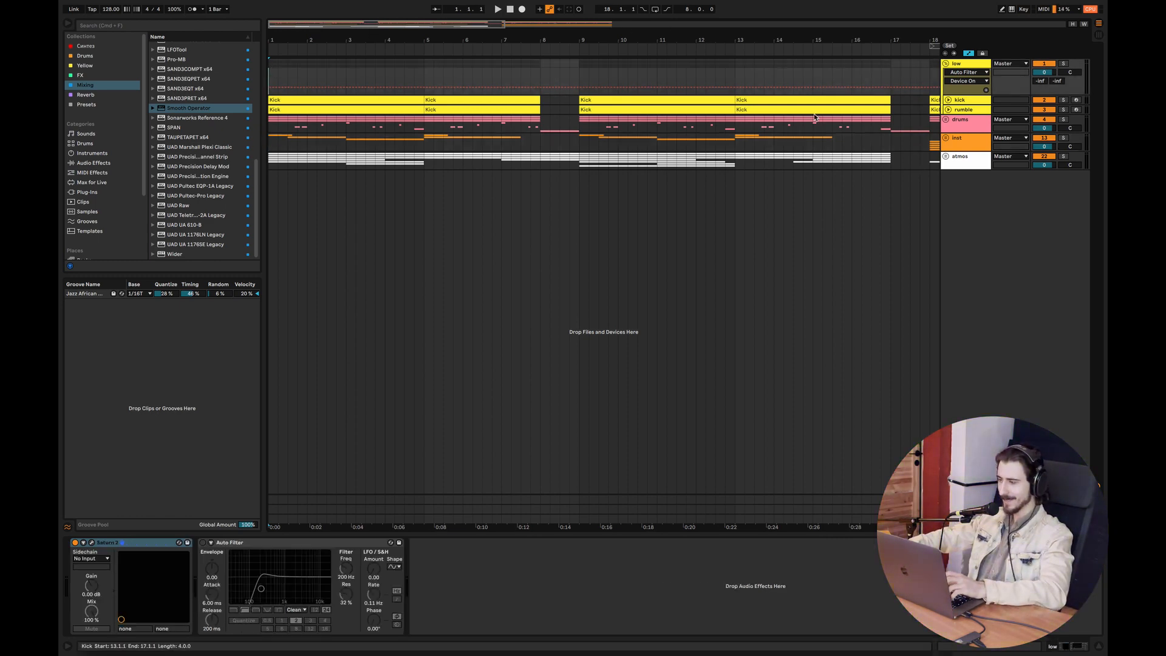
left_click(961, 102)
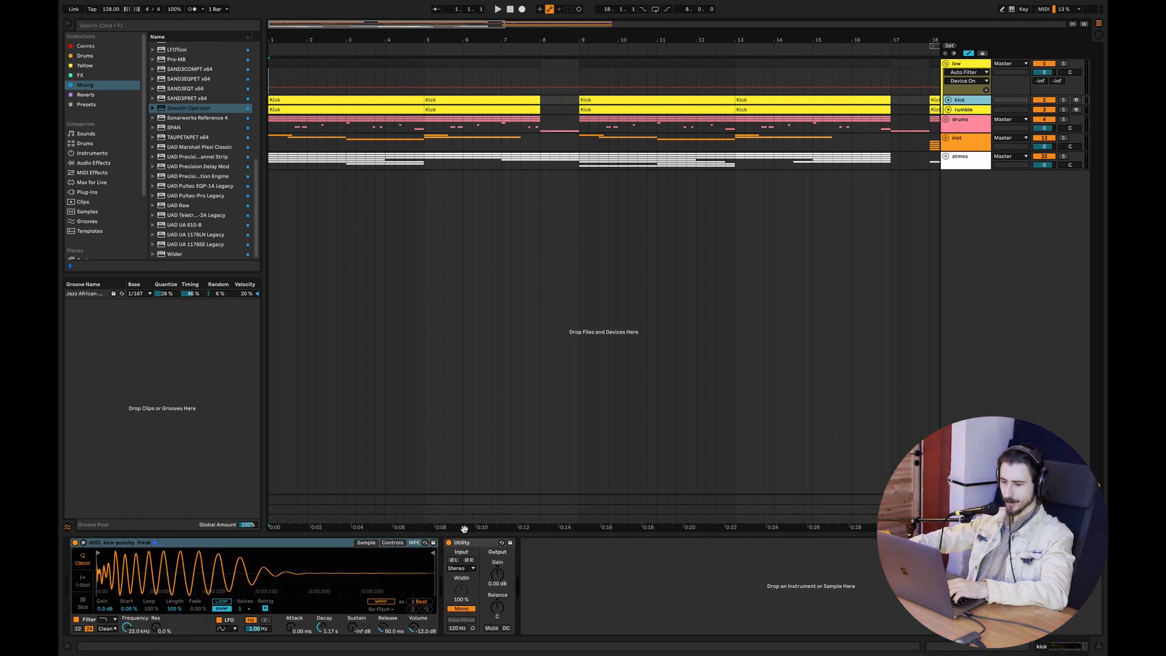
left_click(1062, 101)
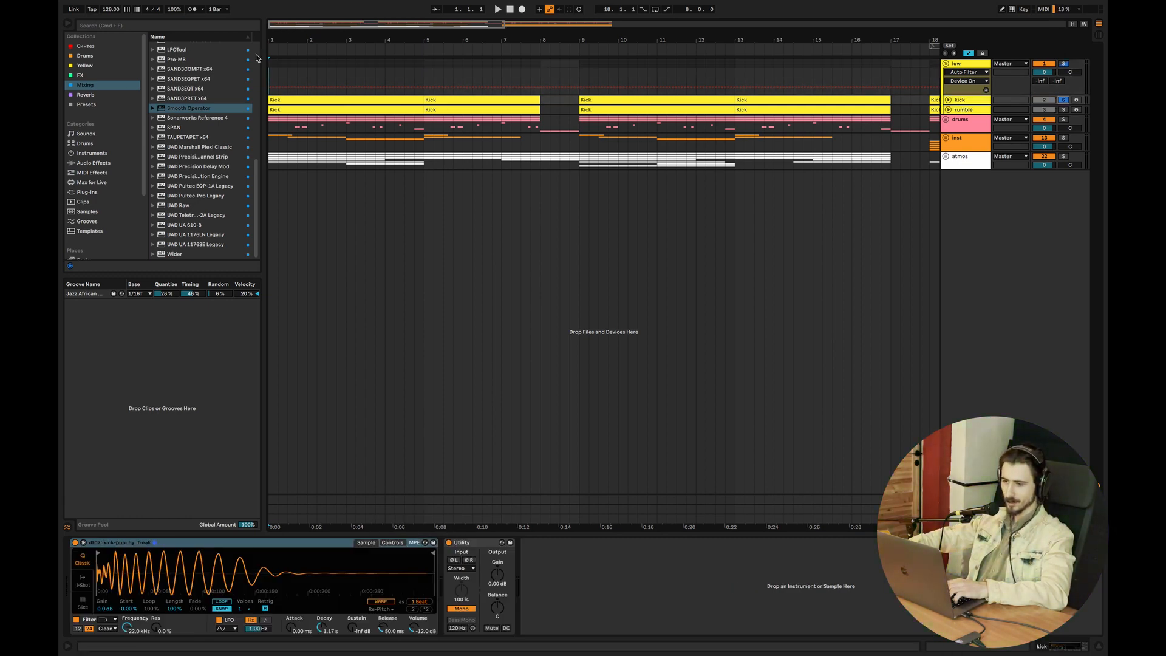
left_click(269, 70)
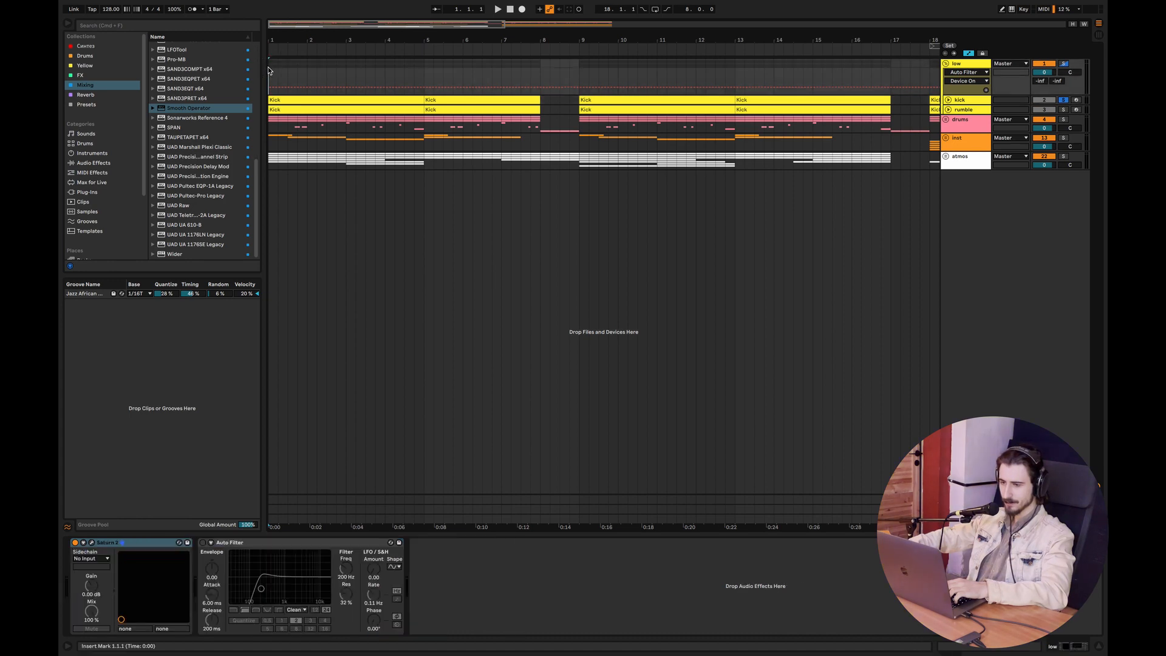
left_click(977, 101)
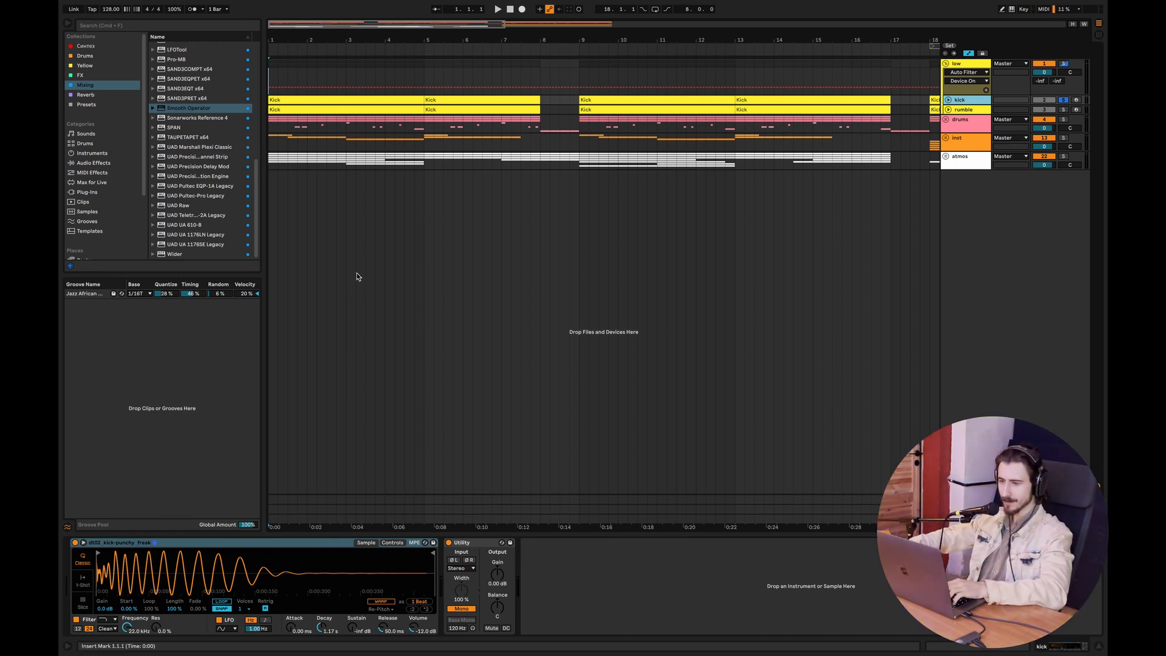
key("space")
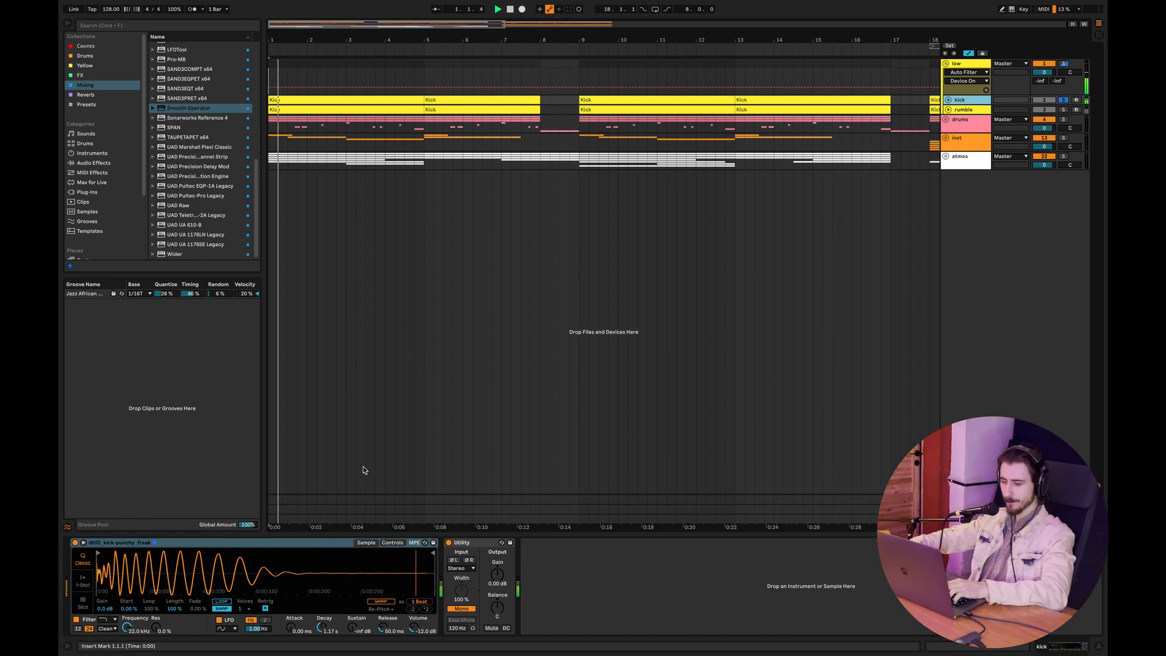
Show the kick Simpler's amplitude envelope, lengthen its decay to 60.0 s and play the result
left_click(401, 543)
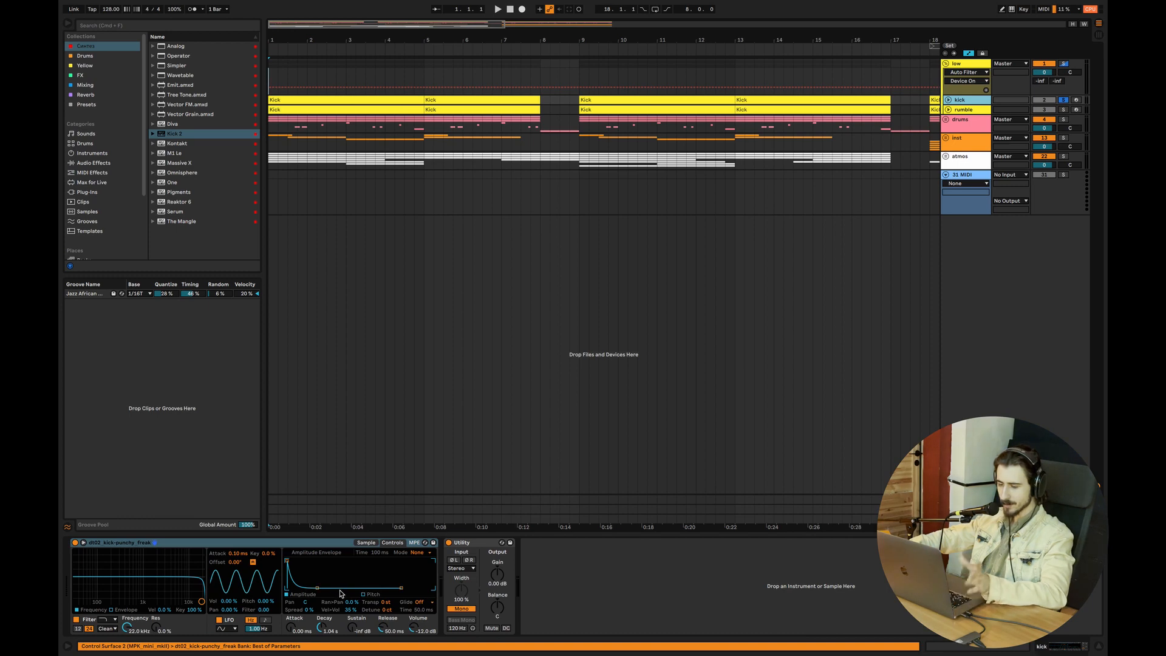
left_click_drag(317, 589, 321, 588)
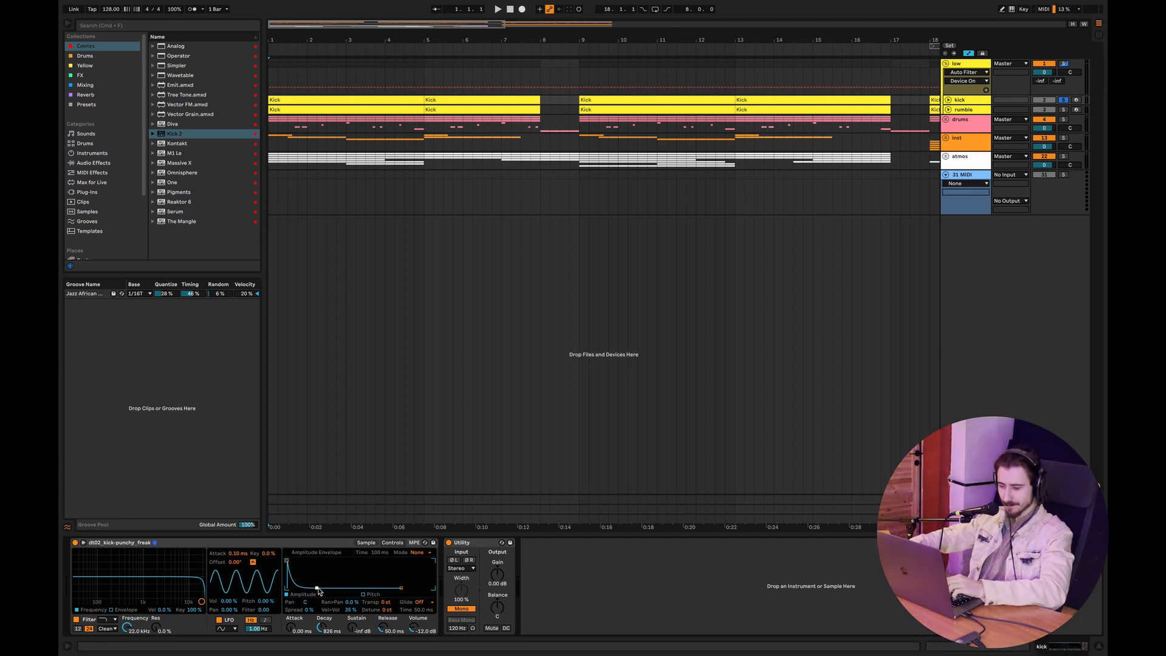
left_click_drag(320, 628, 320, 601)
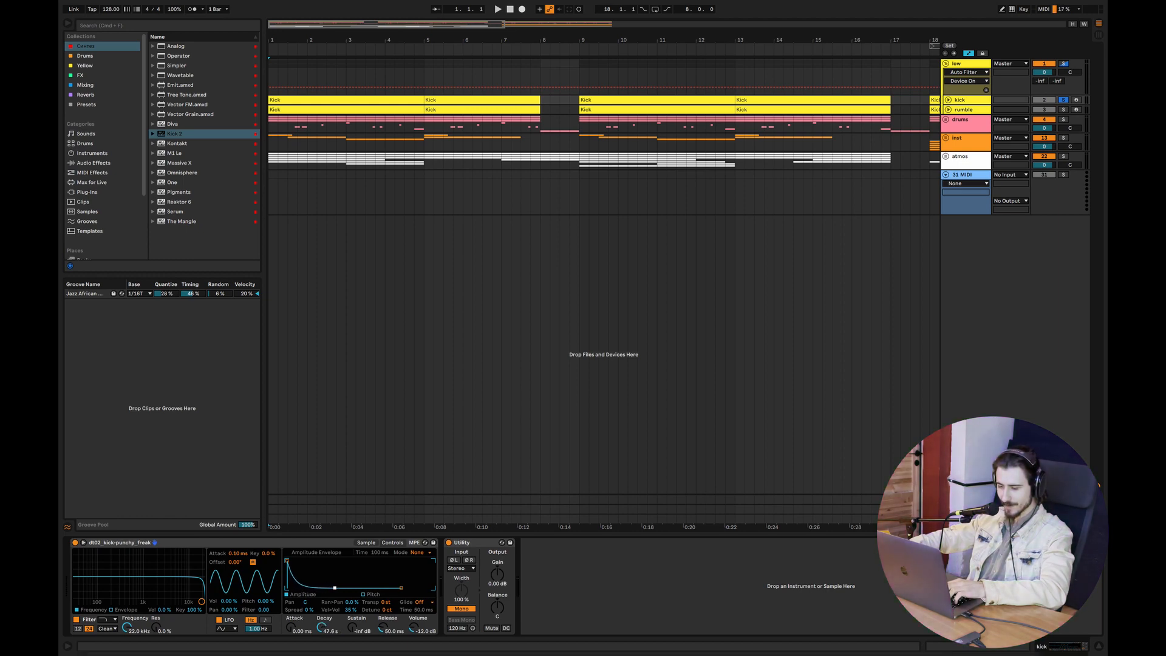
key("space")
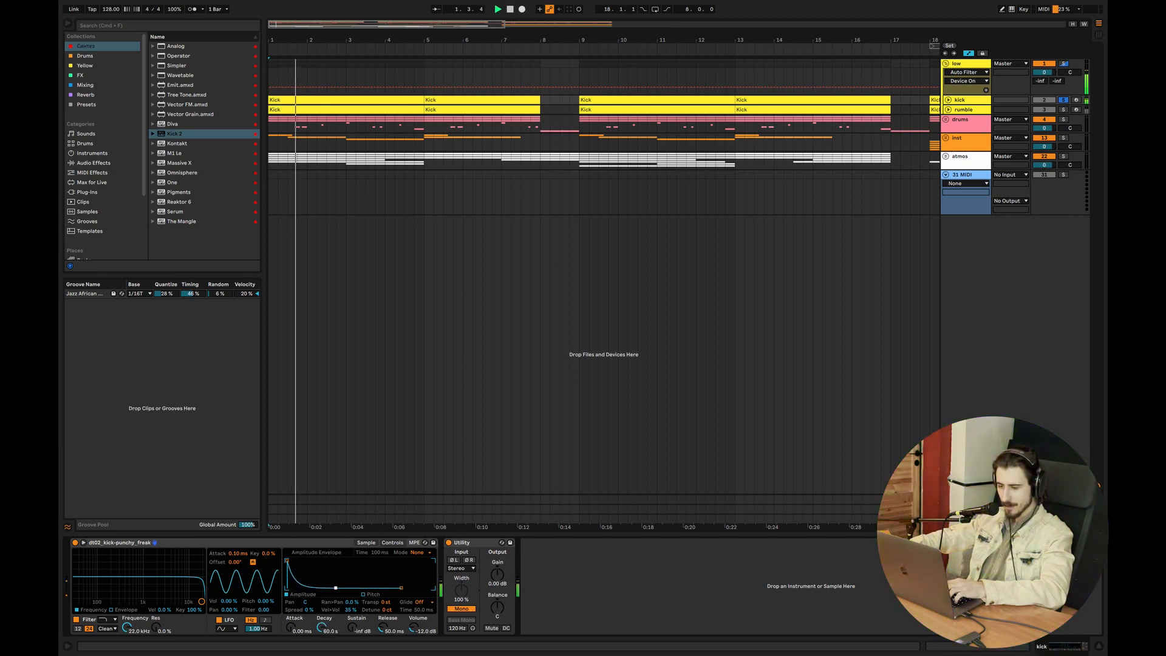
Shorten the kick Simpler's amplitude decay to about 1.49 s and keep its sustain at -inf dB
left_click_drag(320, 627, 320, 626)
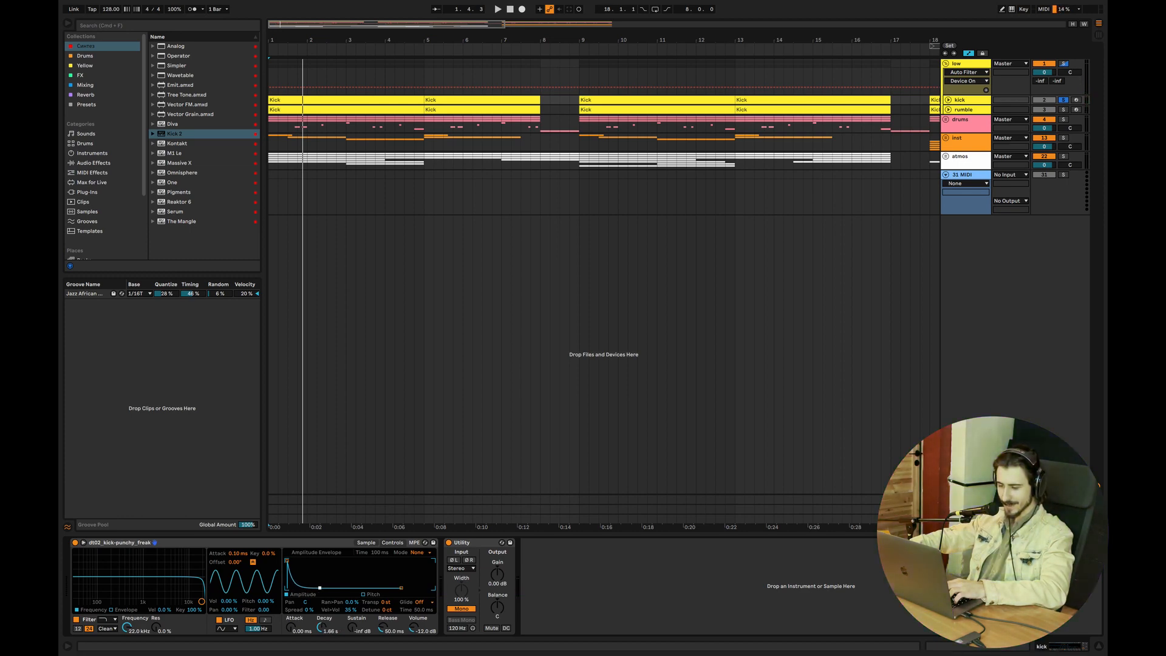
left_click_drag(353, 627, 353, 637)
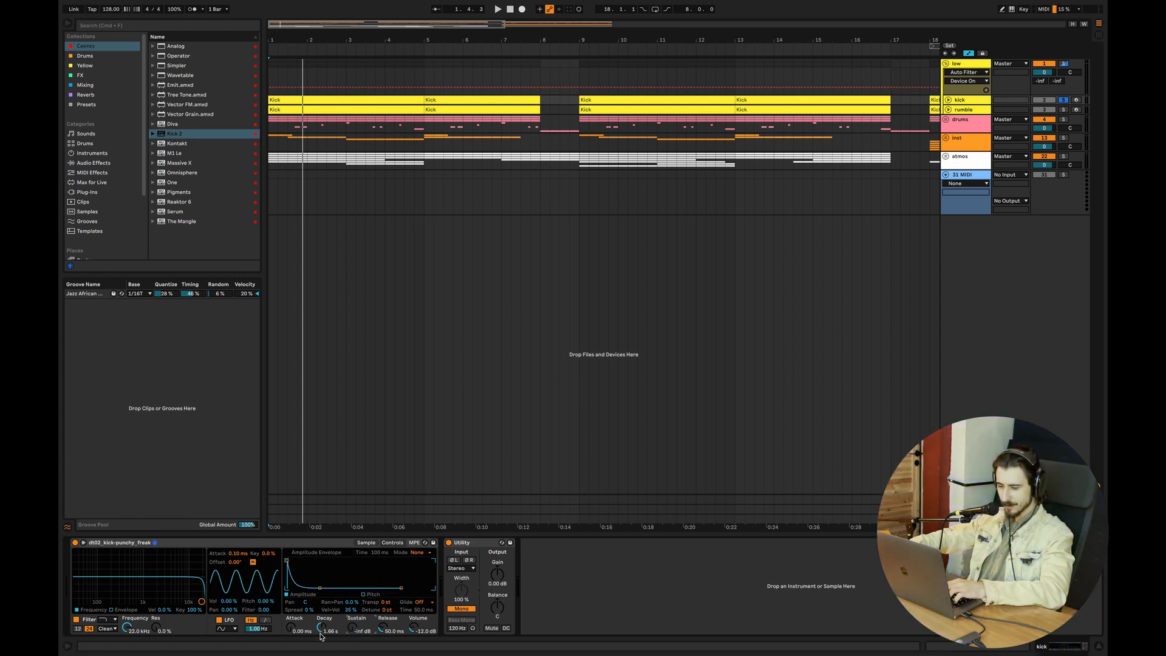
left_click_drag(321, 626, 320, 623)
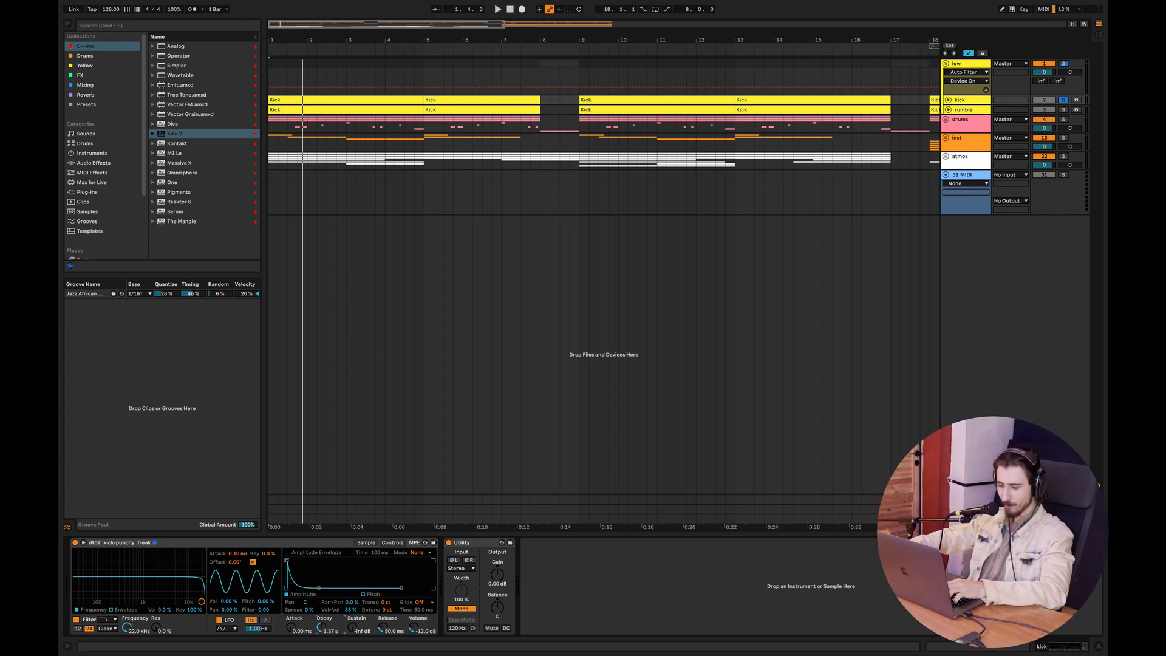
Return to the kick Simpler's sample view and limit its voices to 1
left_click(366, 542)
left_click(244, 609)
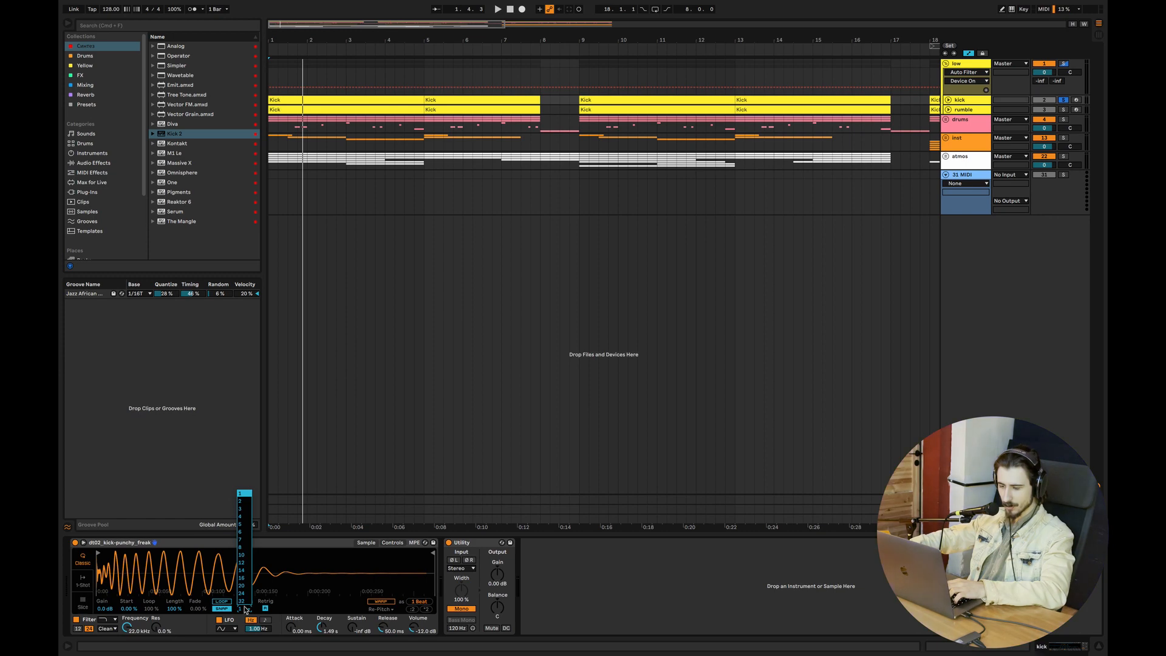
left_click(242, 496)
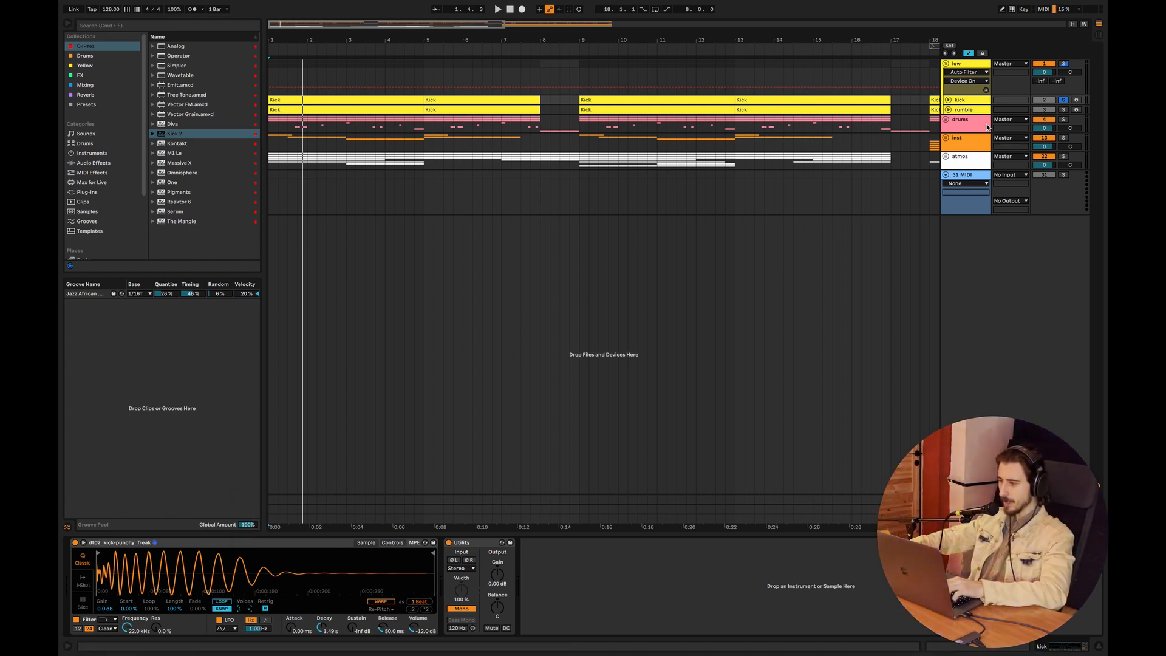
Unfold and solo the rumble track, and bypass the Overdrive and EQ Eight in its device chain
left_click(948, 110)
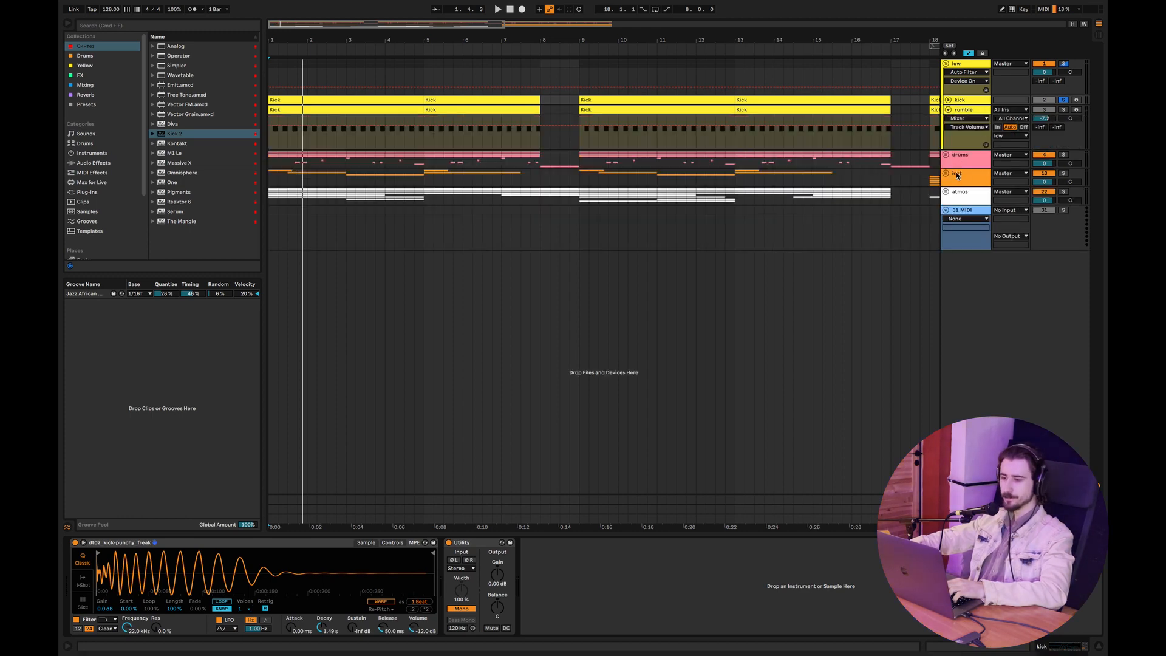
left_click(963, 112)
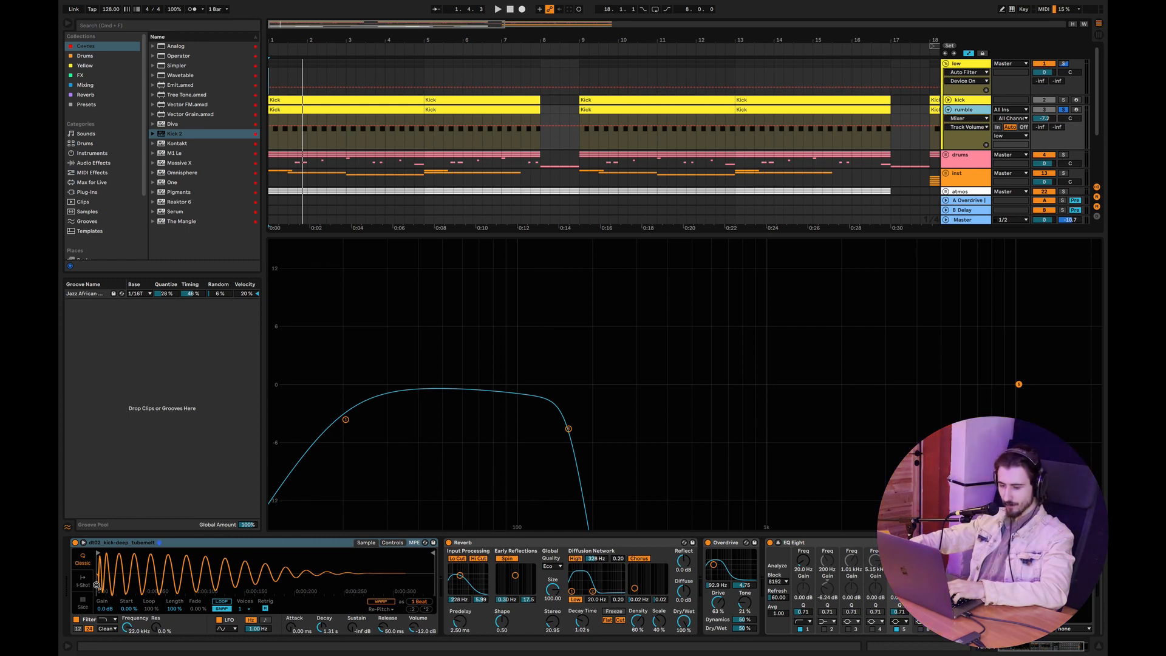
left_click(960, 100)
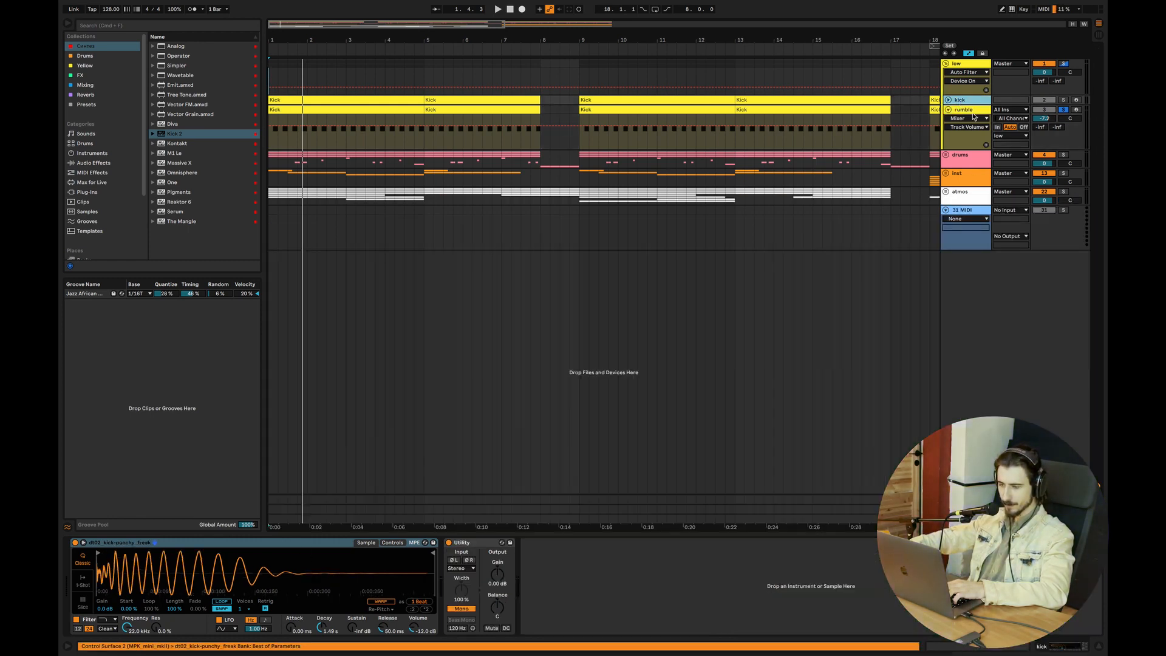
left_click(972, 110)
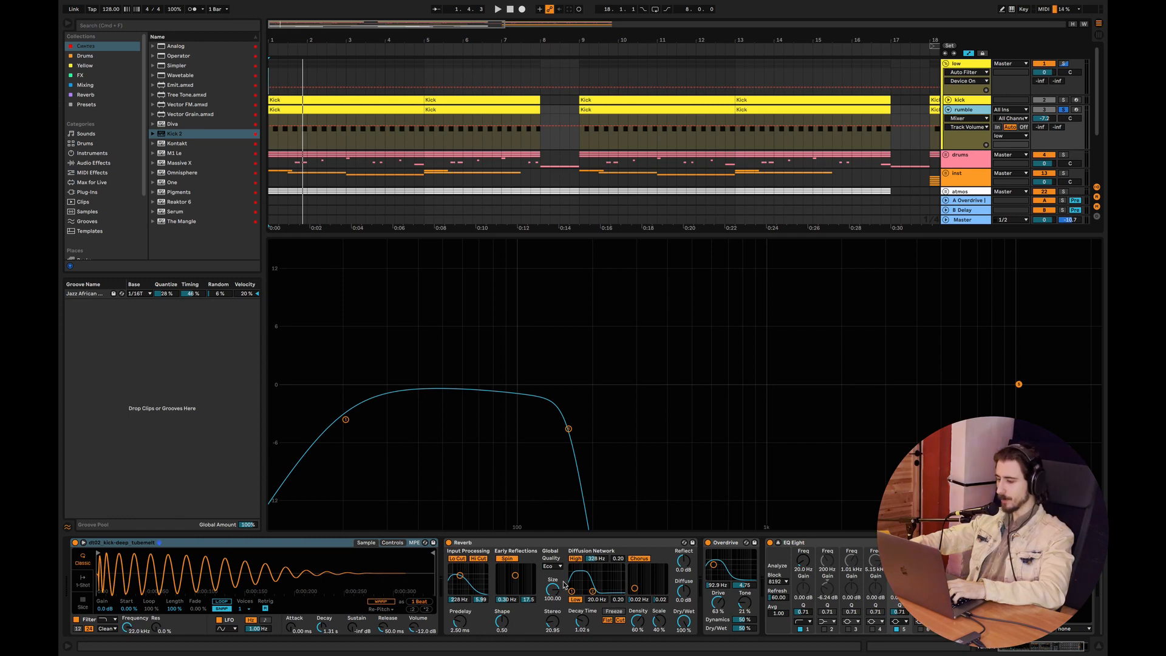
left_click(770, 542)
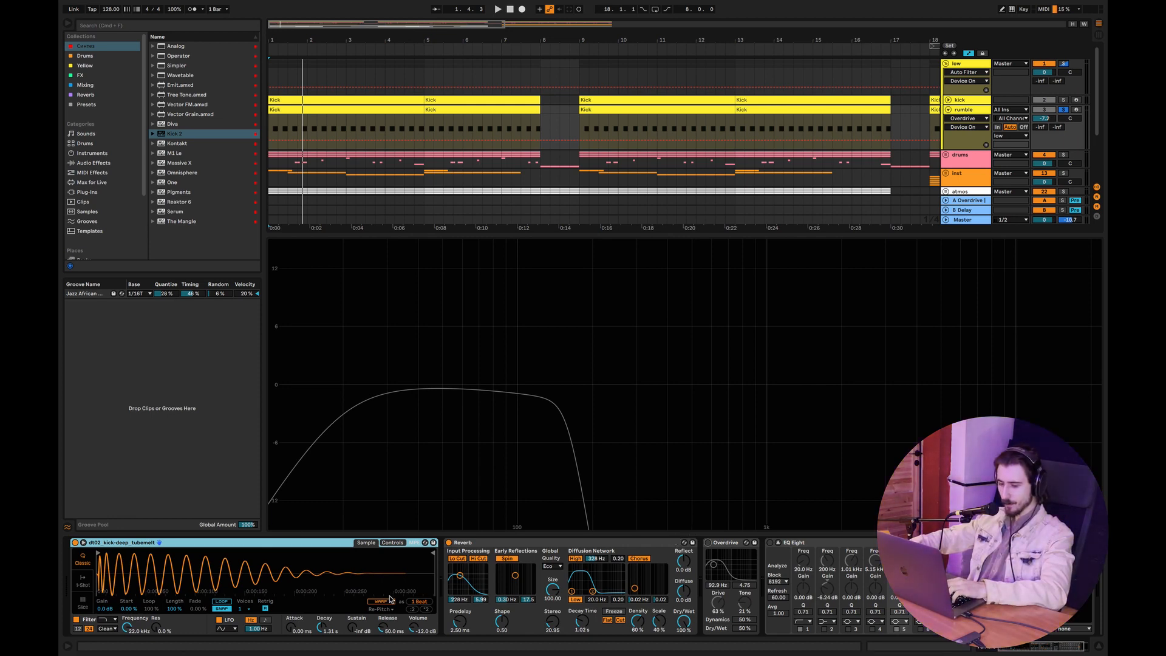
In the rumble's Reverb, lower the diffusion high-filter frequency, fine-tune the input filter and set the stereo amount to 14.29
left_click(448, 573)
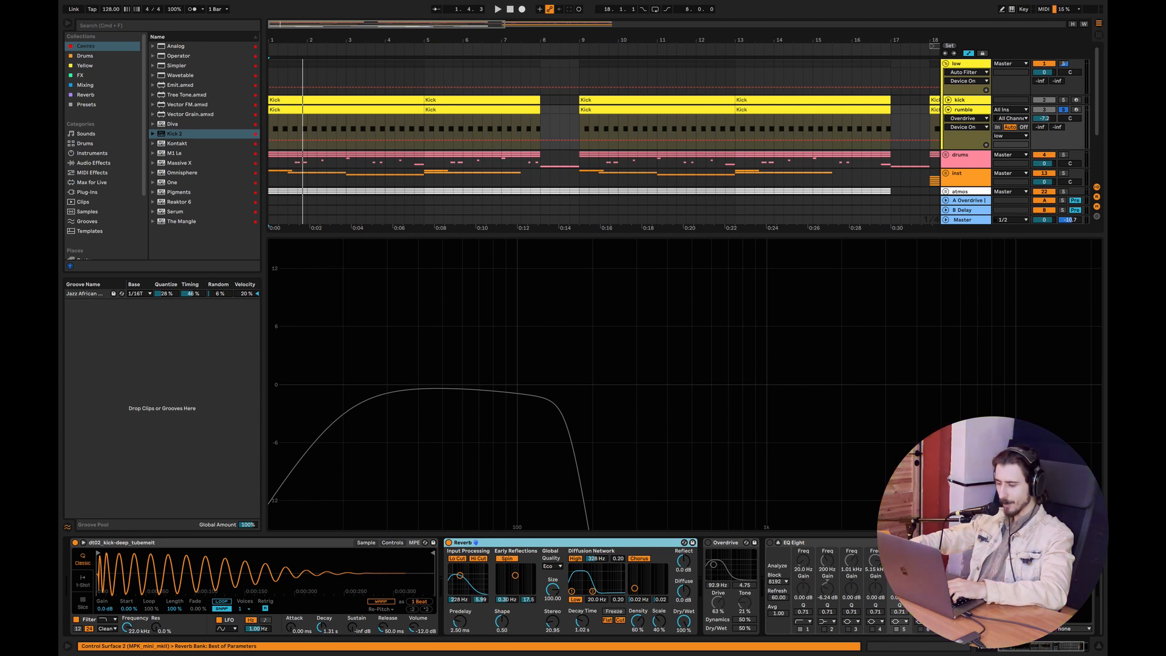
left_click_drag(593, 592, 592, 591)
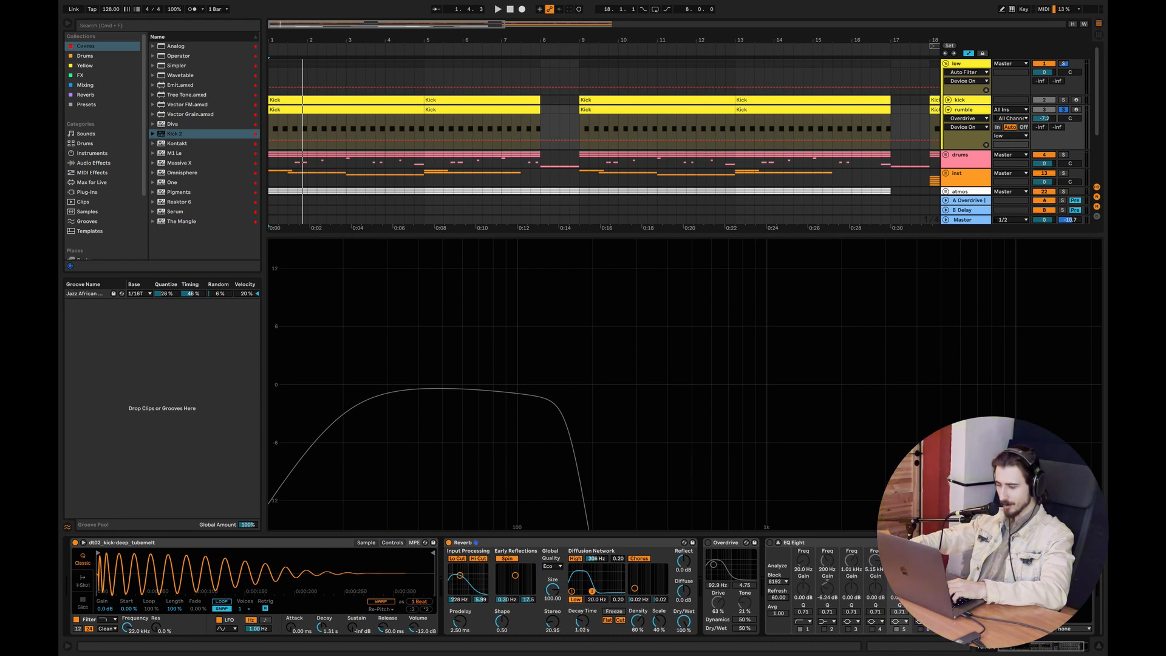
left_click_drag(591, 591, 590, 591)
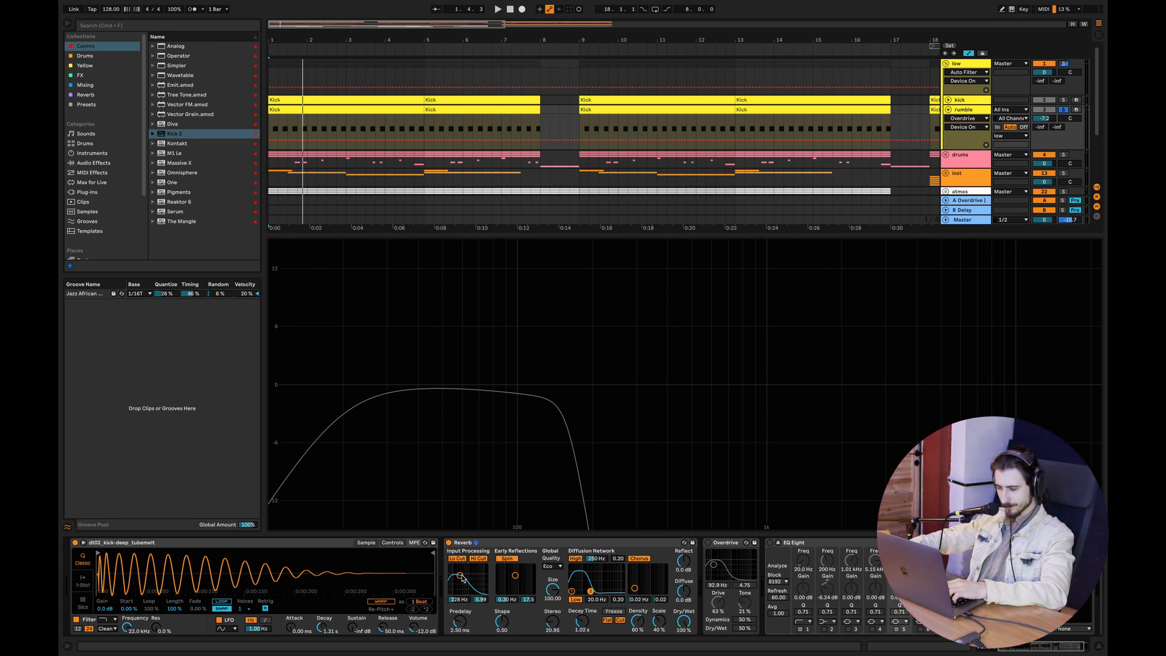
left_click_drag(459, 574, 460, 574)
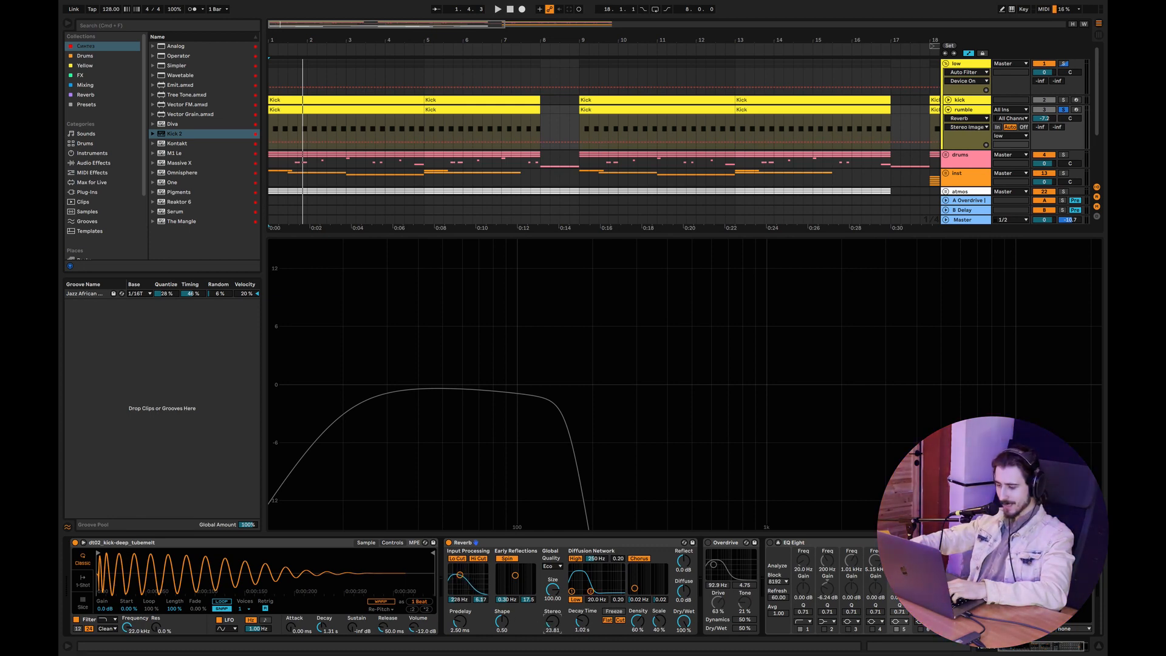
left_click_drag(552, 620, 552, 633)
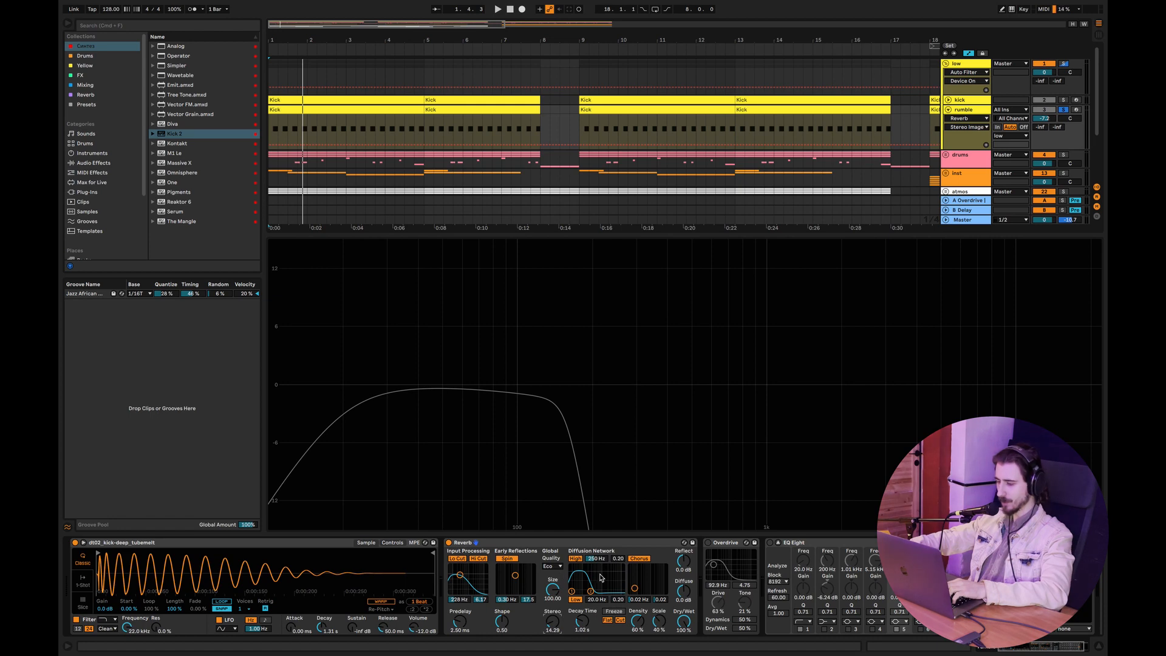
Play the soloed rumble track and shorten its Reverb decay time to 851 ms
left_click(1063, 110)
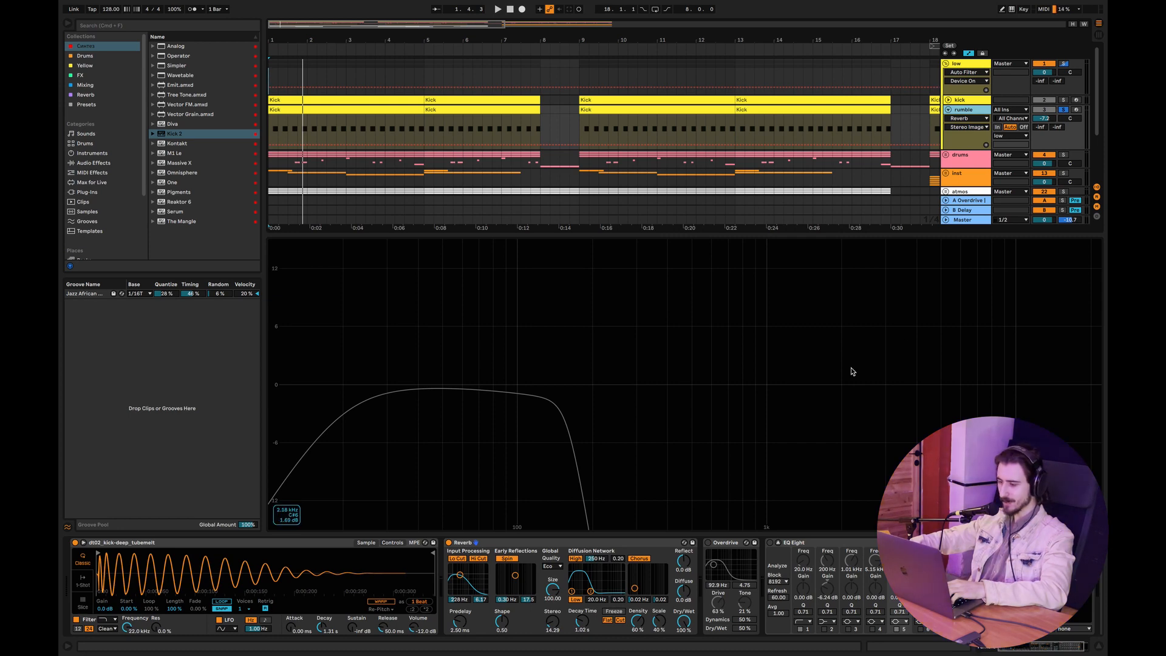
key("space")
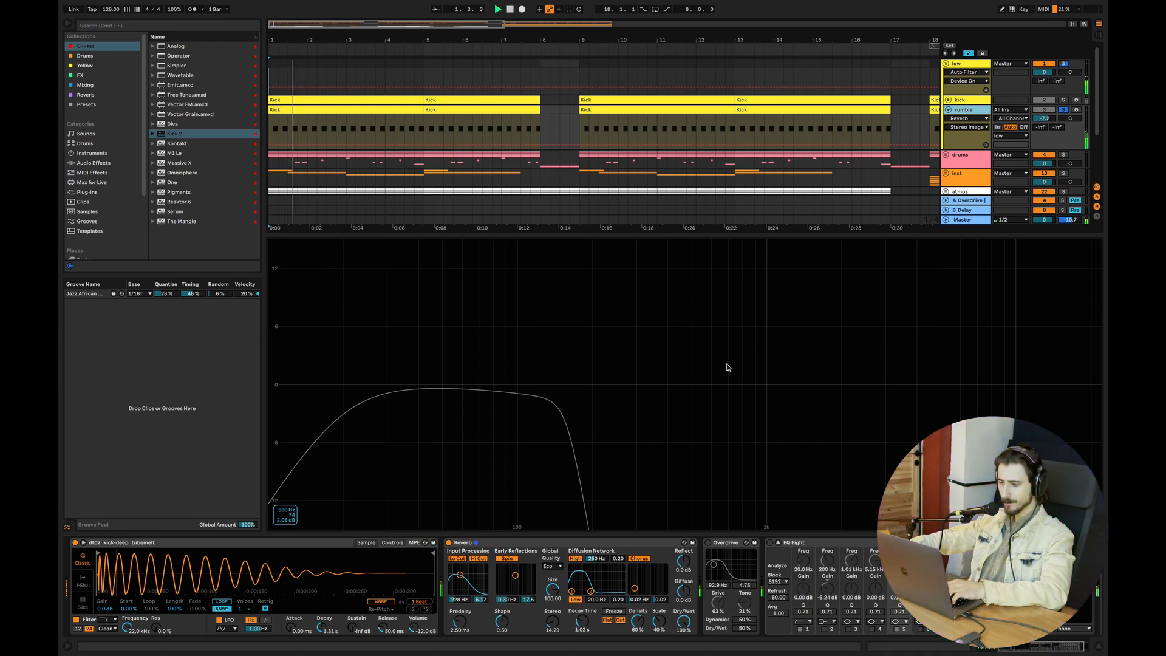
left_click_drag(582, 620, 582, 629)
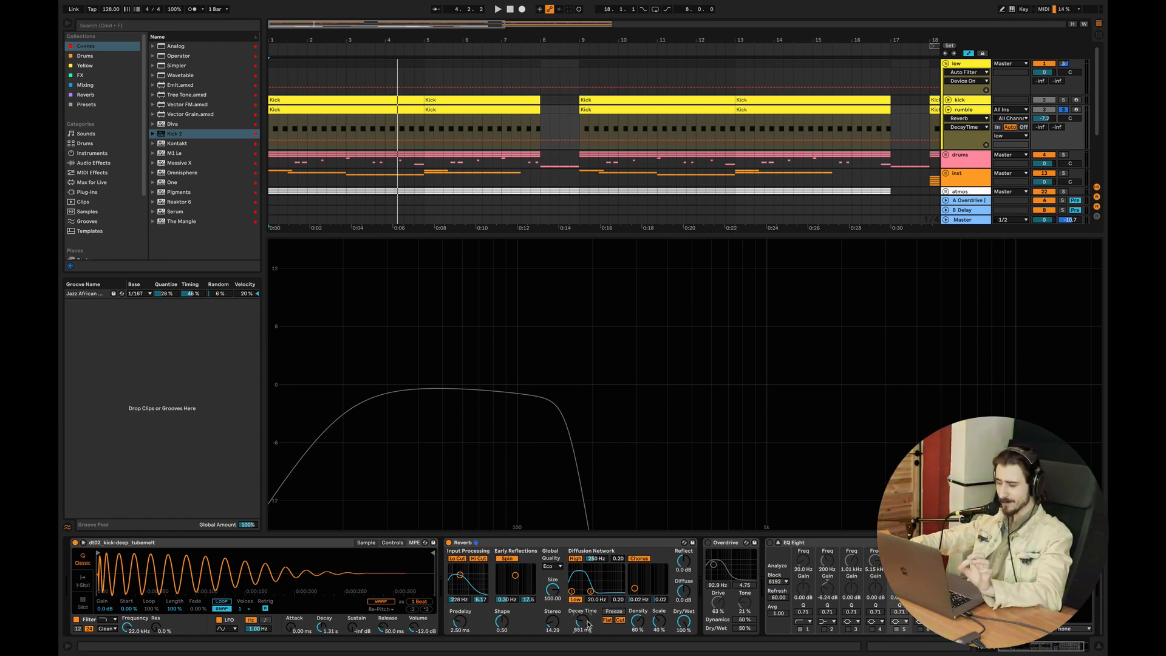
left_click_drag(582, 620, 582, 626)
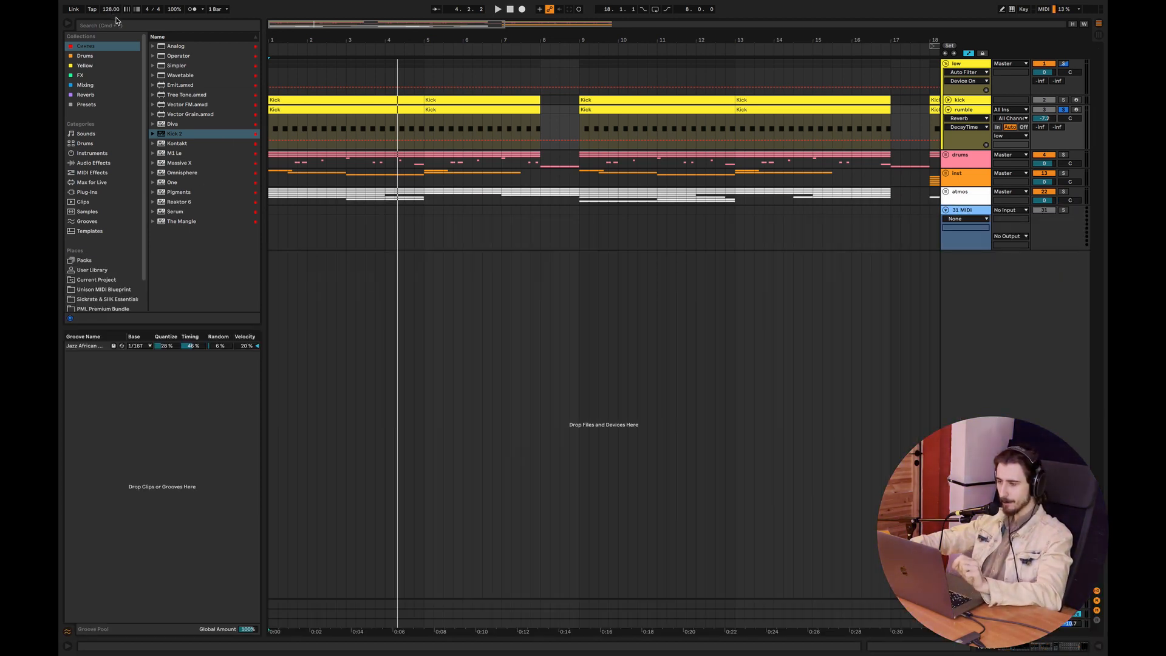
Re-enable the Overdrive on the rumble track and audition the sound from the start of the arrangement
left_click(271, 127)
double_click(960, 111)
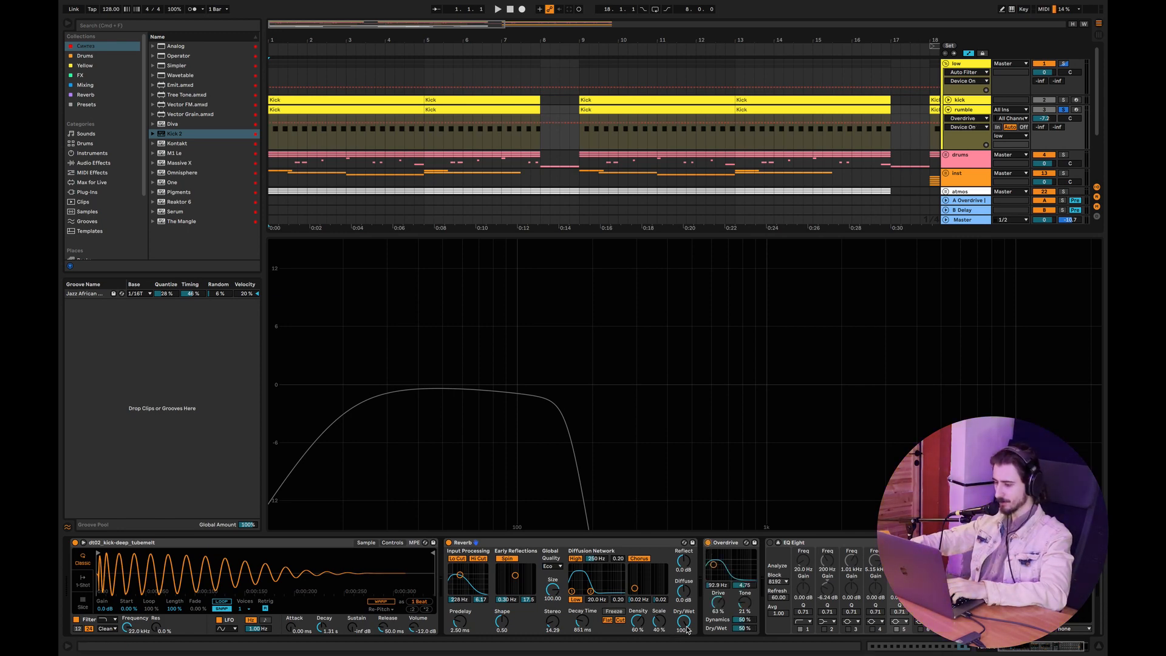
key("space")
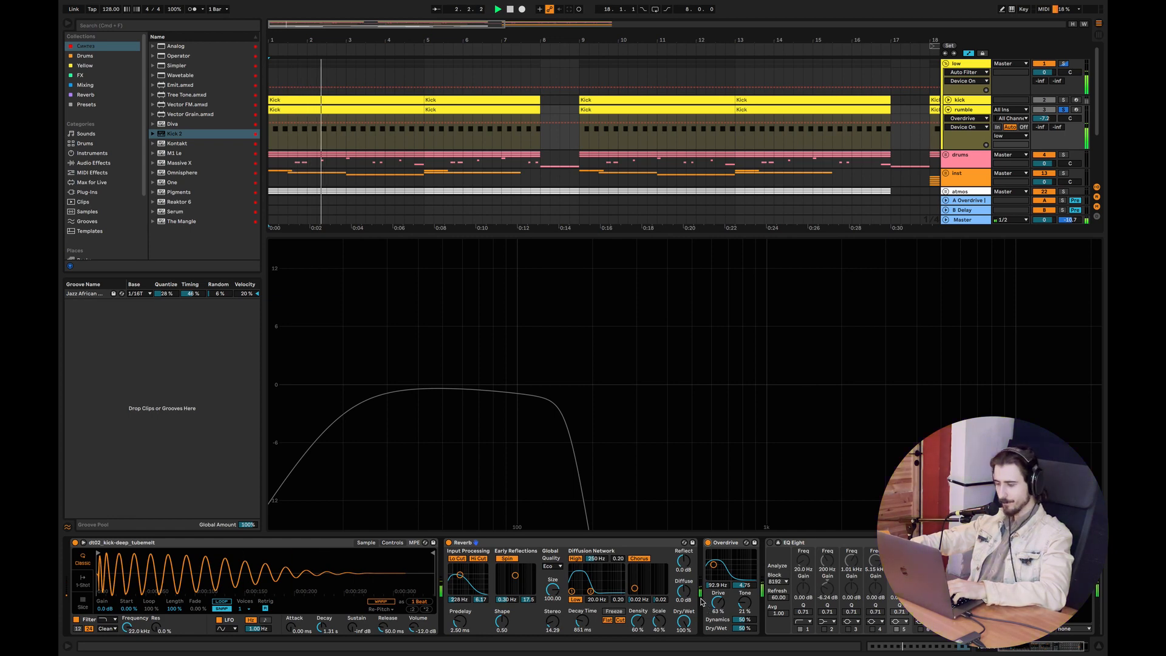
key("space")
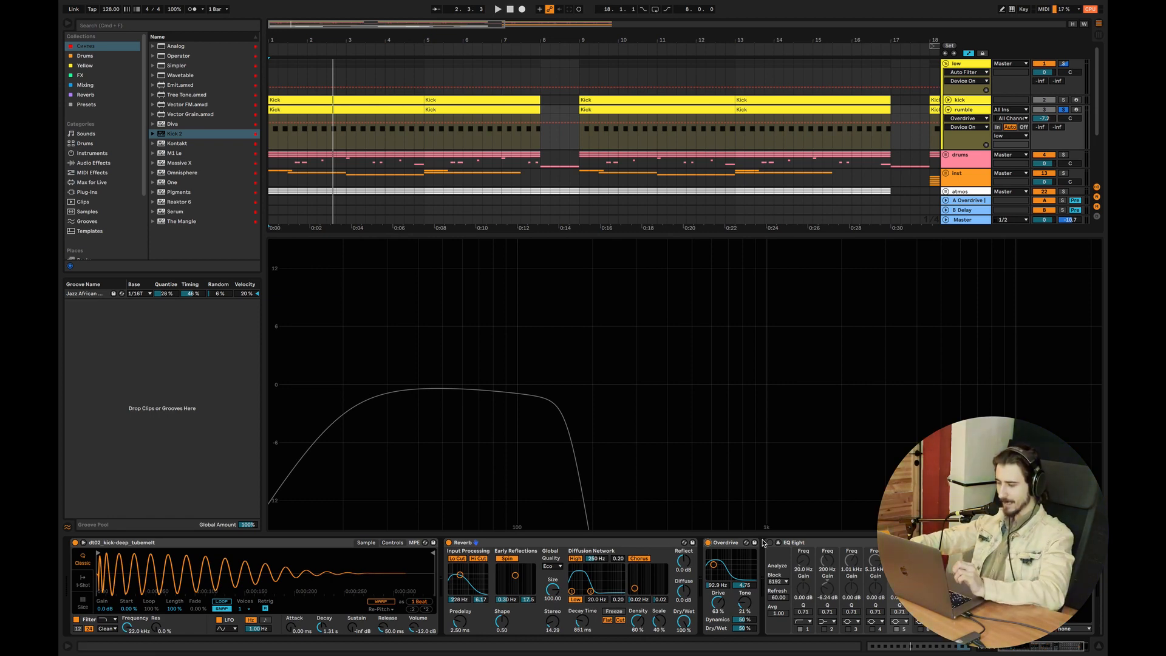
Re-enable the rumble's EQ Eight, play the track and raise the high-cut band's frequency slightly
left_click(769, 544)
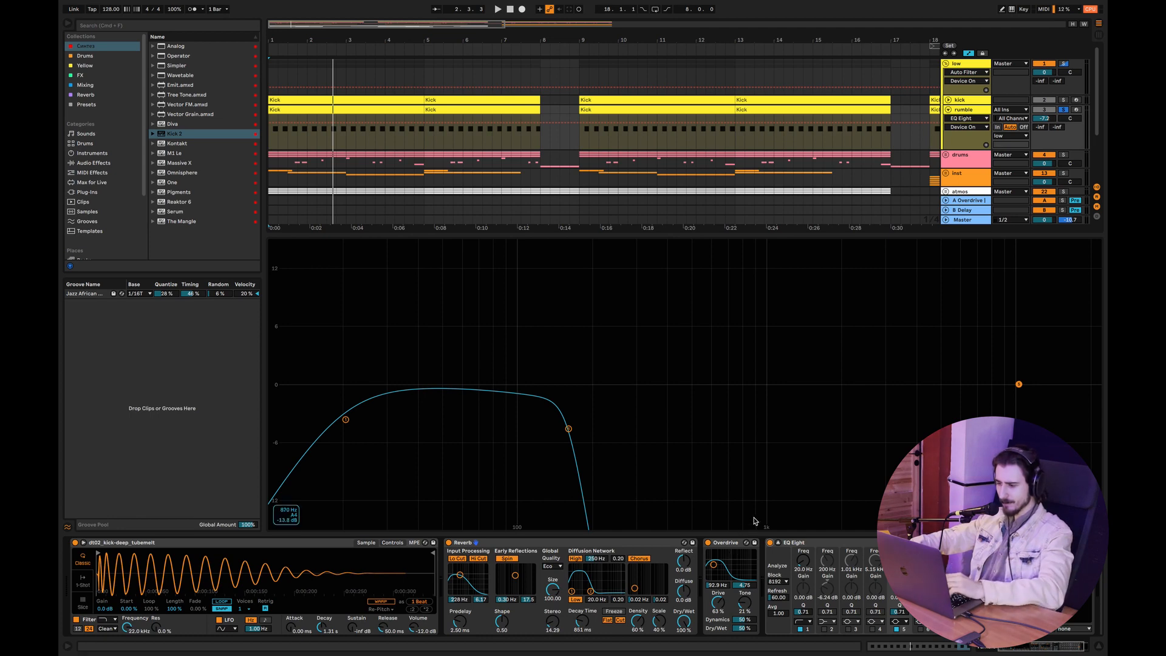
key("space")
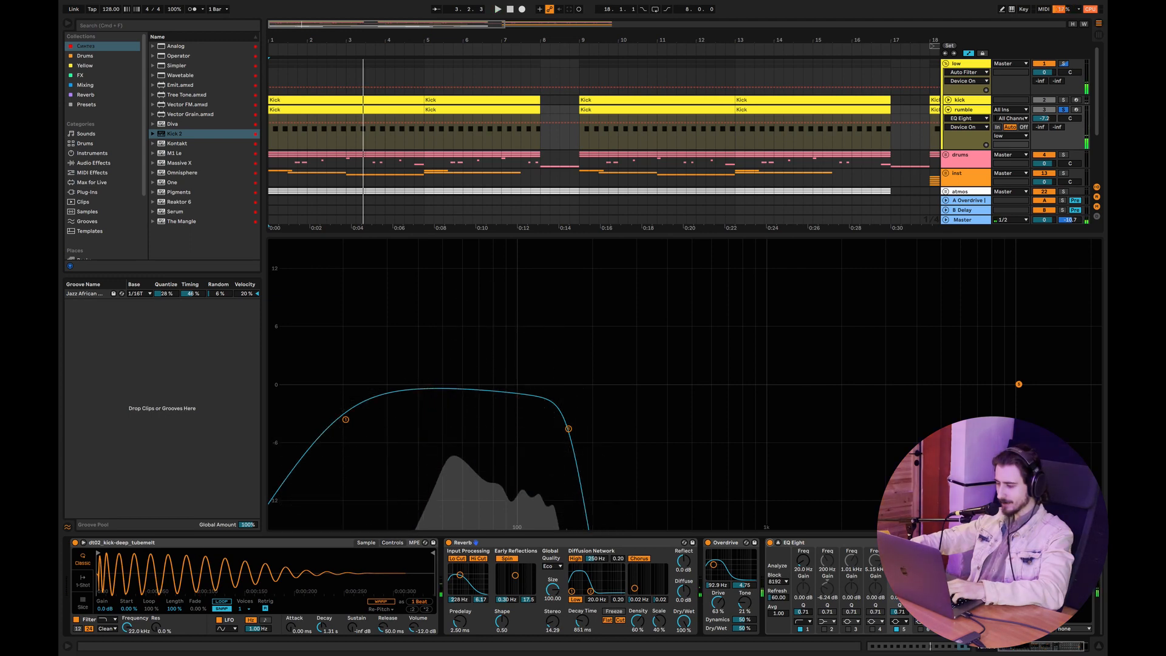
mouse_move(568, 428)
left_mouse_down()
mouse_move(512, 429)
mouse_move(601, 429)
mouse_move(573, 429)
left_mouse_up()
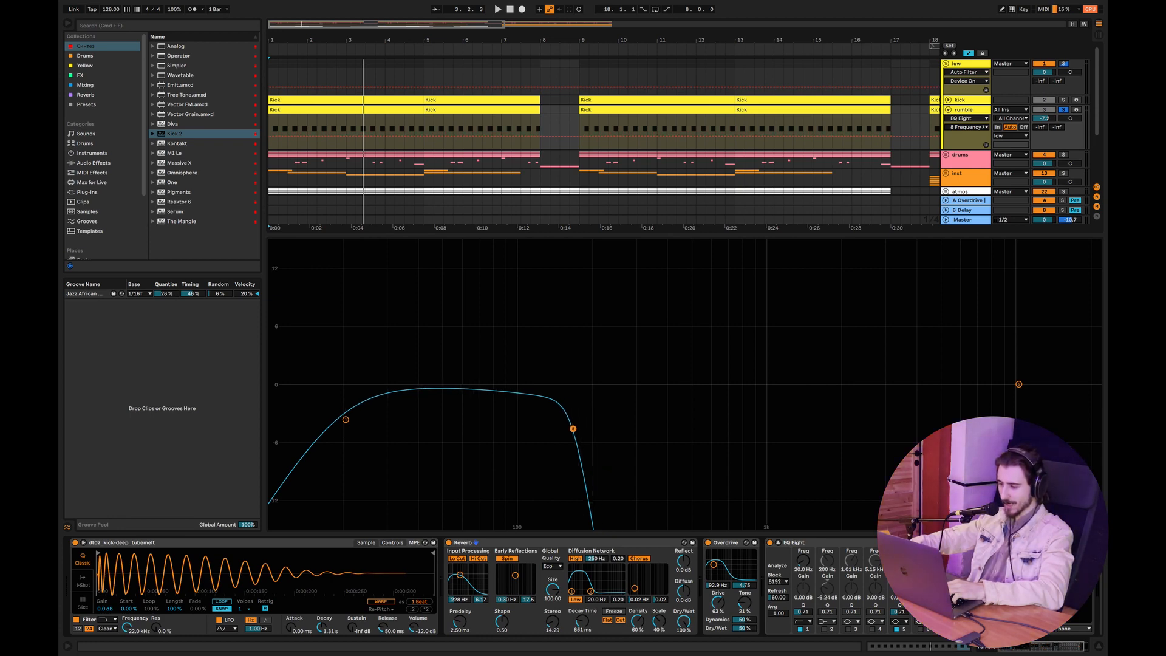
Lower the high-cut band's frequency slightly in the rumble's EQ Eight while playing the track from the arrangement start
key("space")
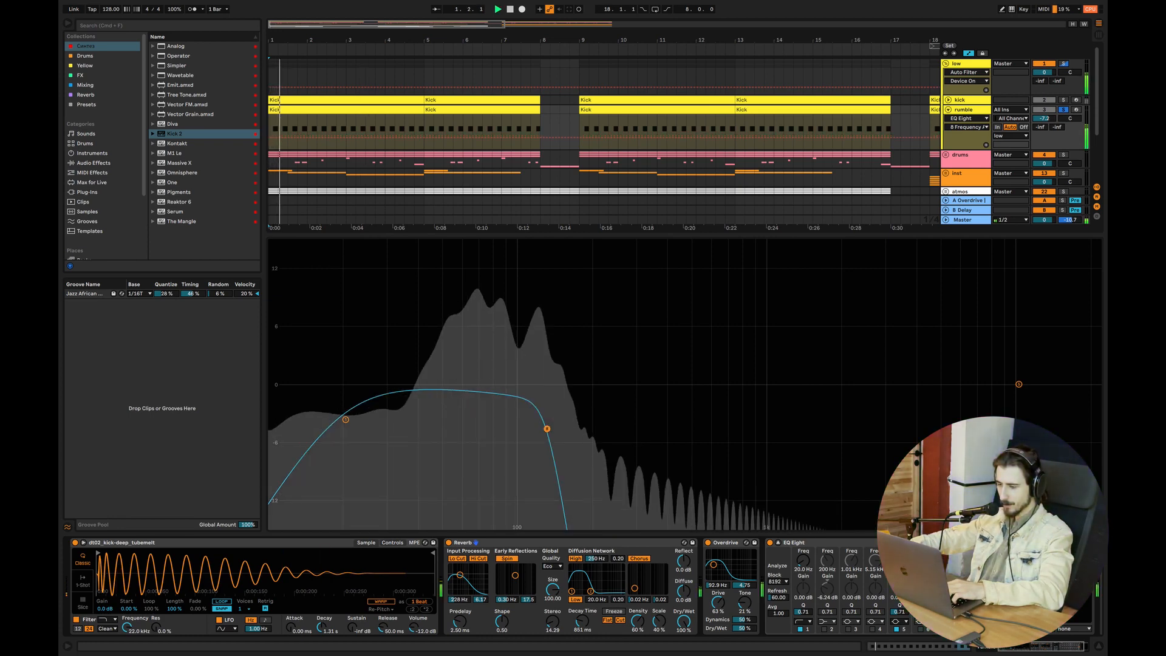
left_click_drag(547, 429, 546, 428)
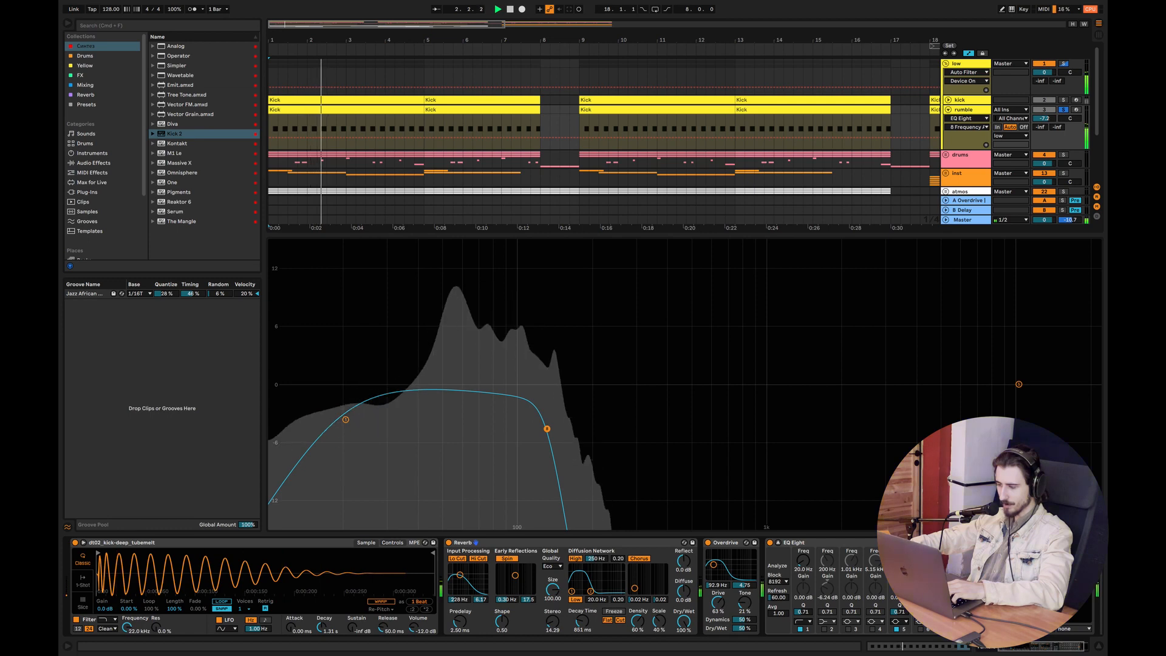
key("space")
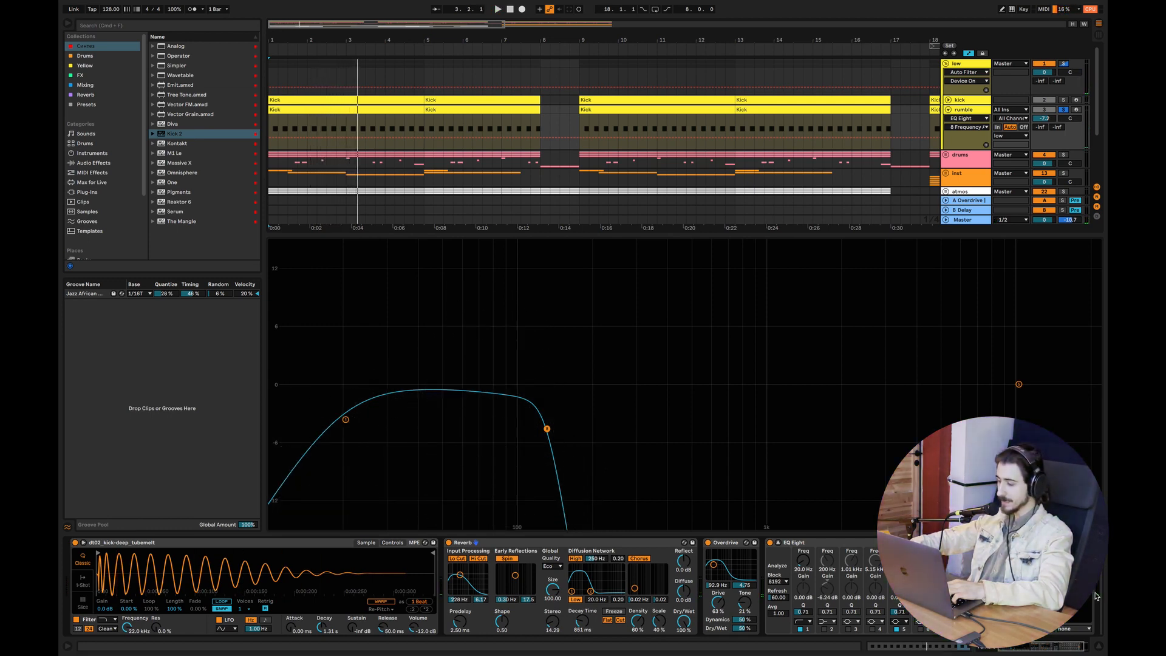
Open the rumble's LFOTool and shift the volume curve's rise point to about a third of the cycle, bending the rise slightly steeper
key("super+alt+p")
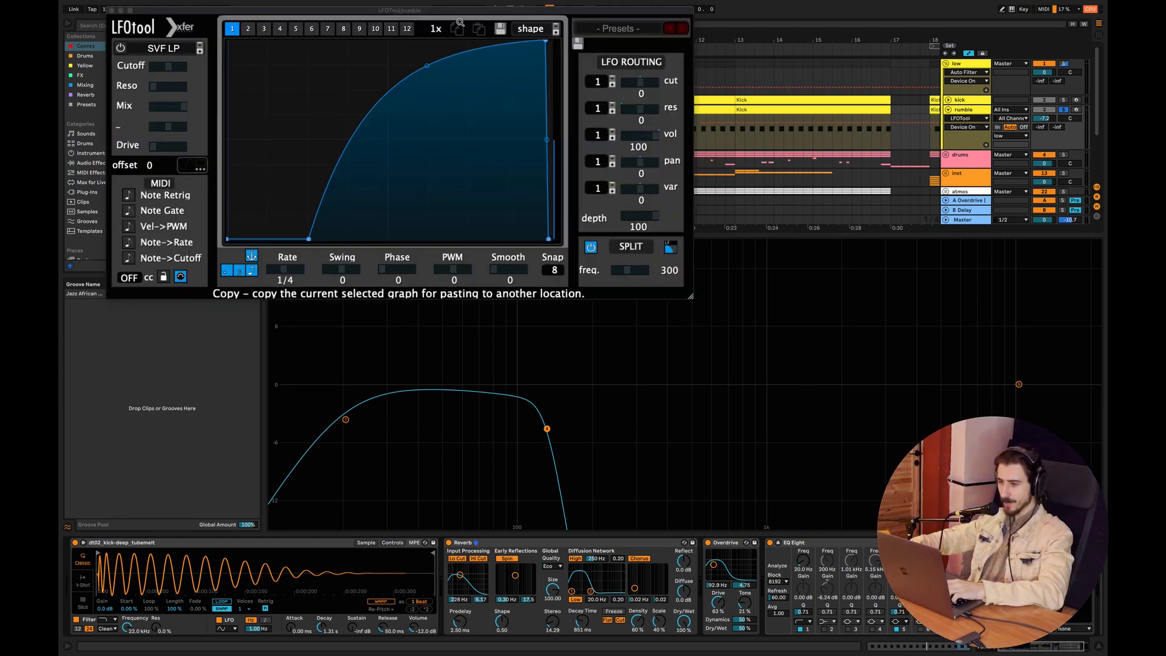
left_click(433, 6)
left_click_drag(429, 16, 695, 331)
left_click_drag(572, 559, 584, 570)
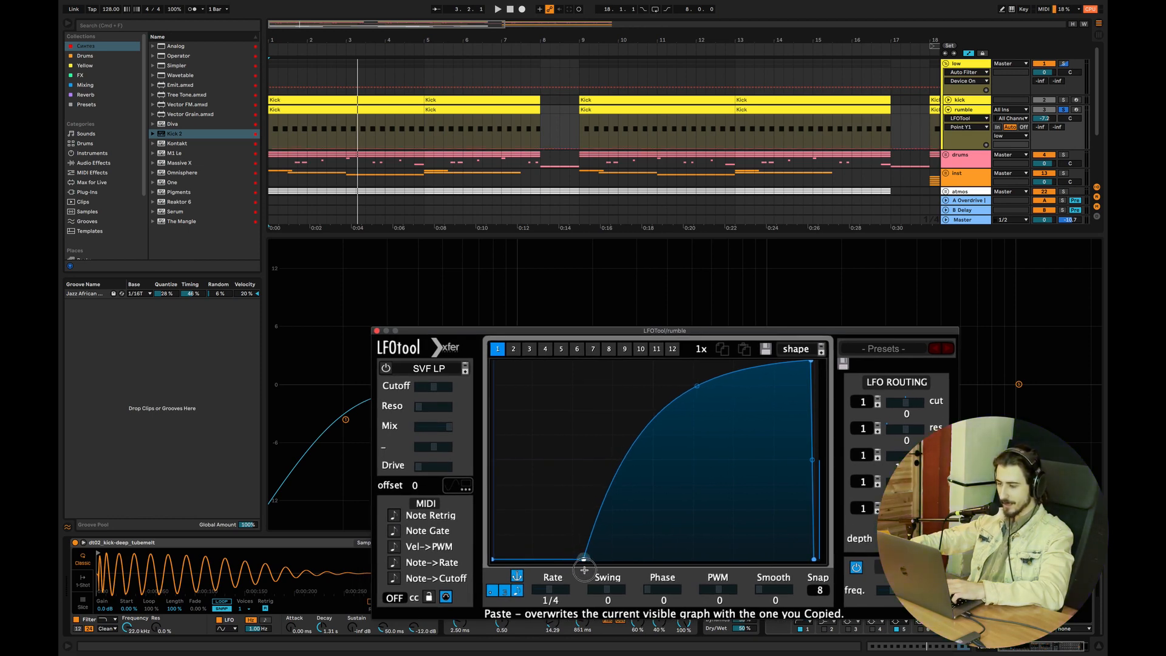
left_click_drag(694, 392, 692, 380)
left_click_drag(589, 569, 608, 570)
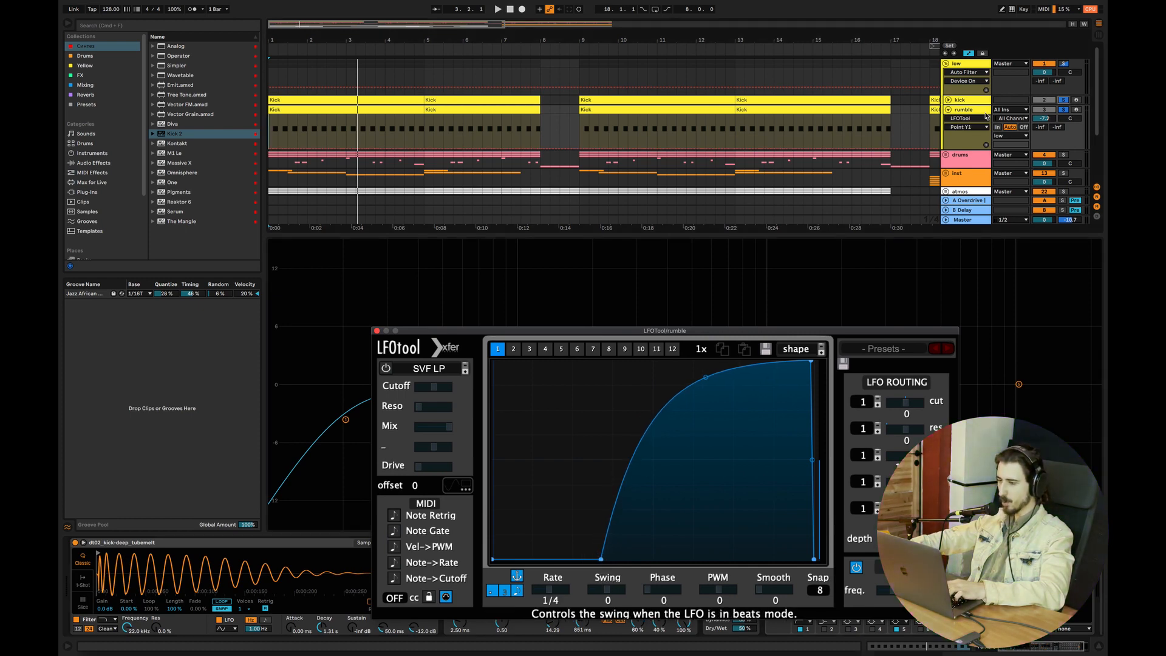
left_click(276, 79)
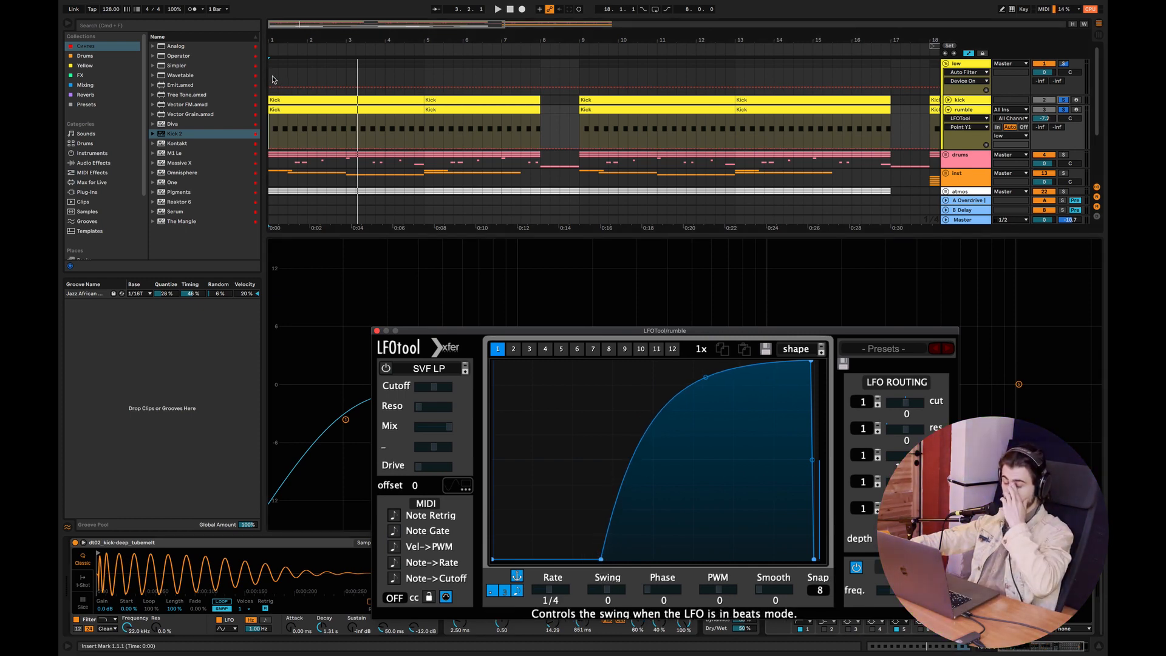
left_click_drag(601, 559, 596, 593)
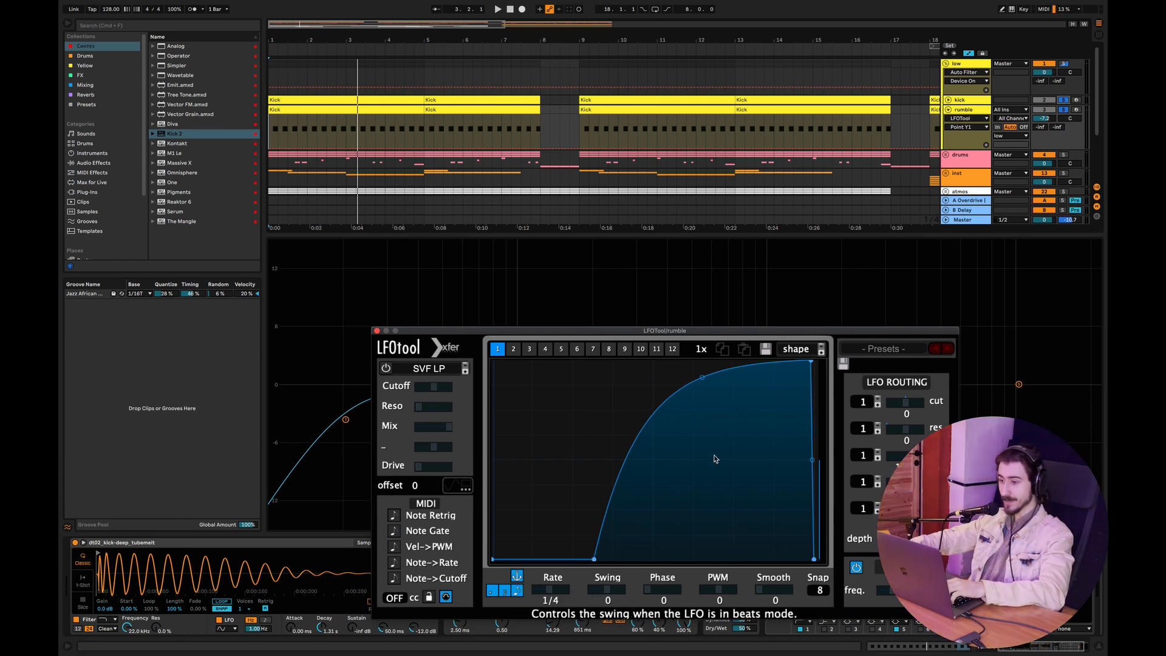
Add an Auto Filter after Saturn 2 on the Master track and set its low-pass frequency to 120 Hz
key("super+shift+t")
left_click(970, 219)
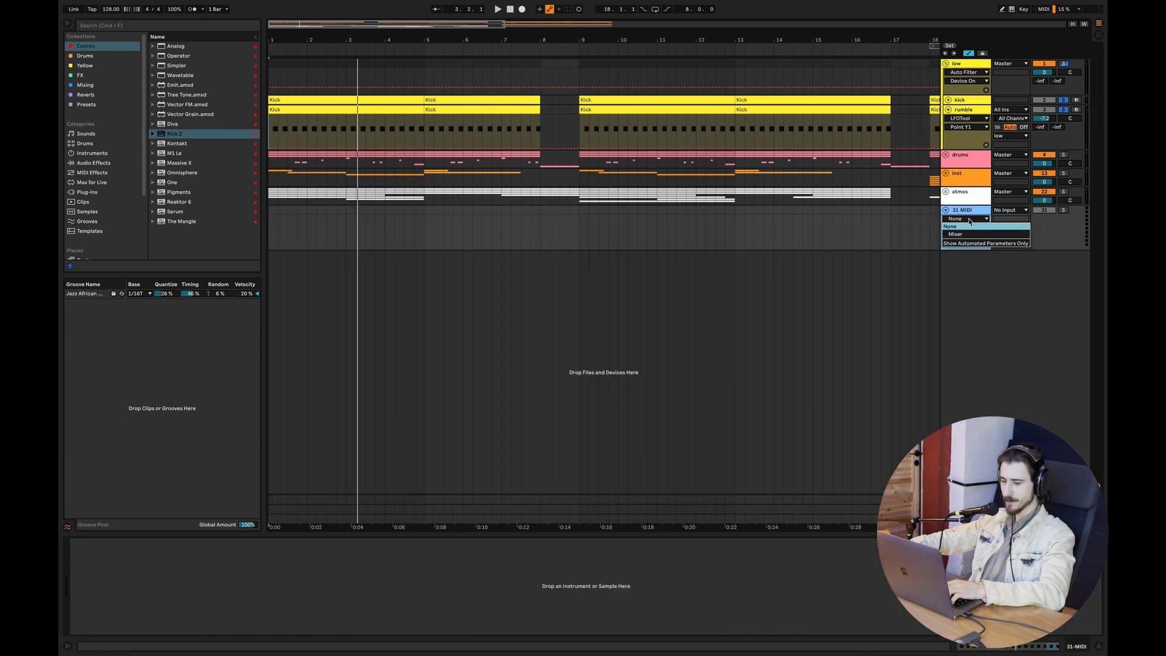
left_click(668, 298)
left_click(546, 292)
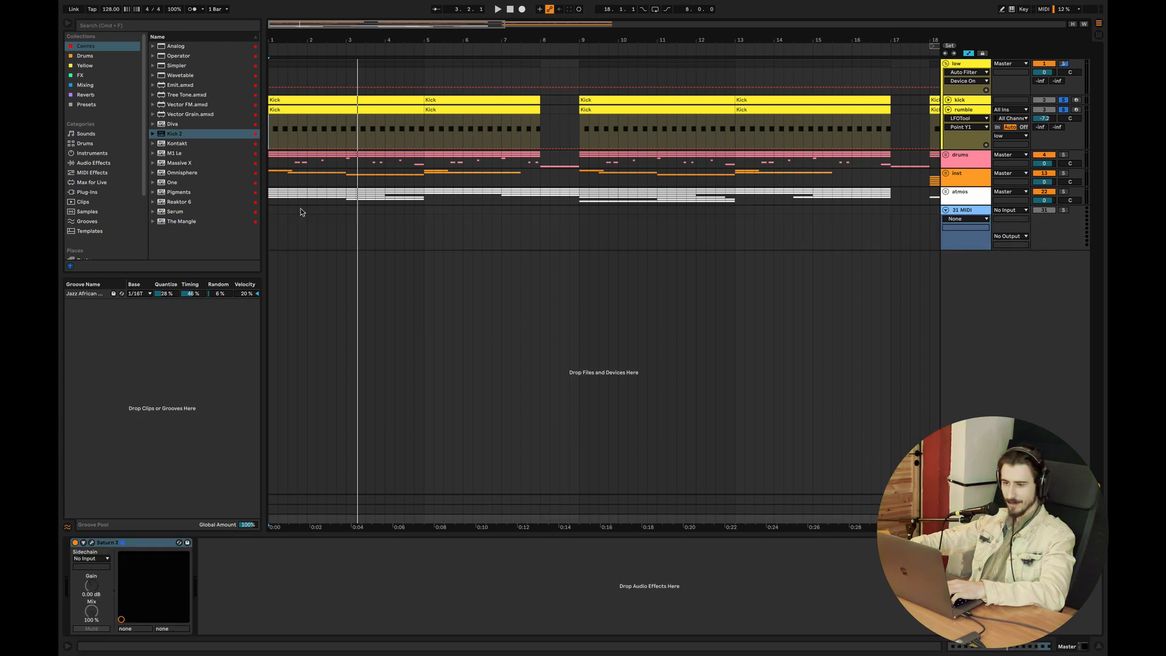
left_click(97, 94)
left_click(97, 85)
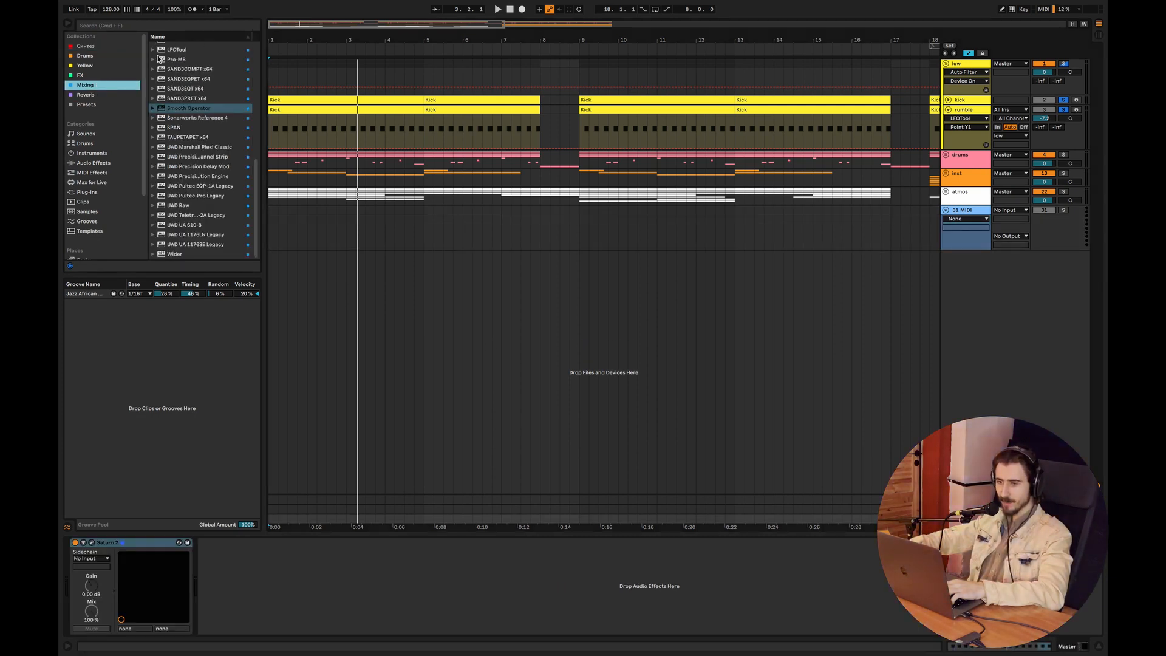
scroll(233, 91, "up", 10)
left_click_drag(181, 46, 275, 596)
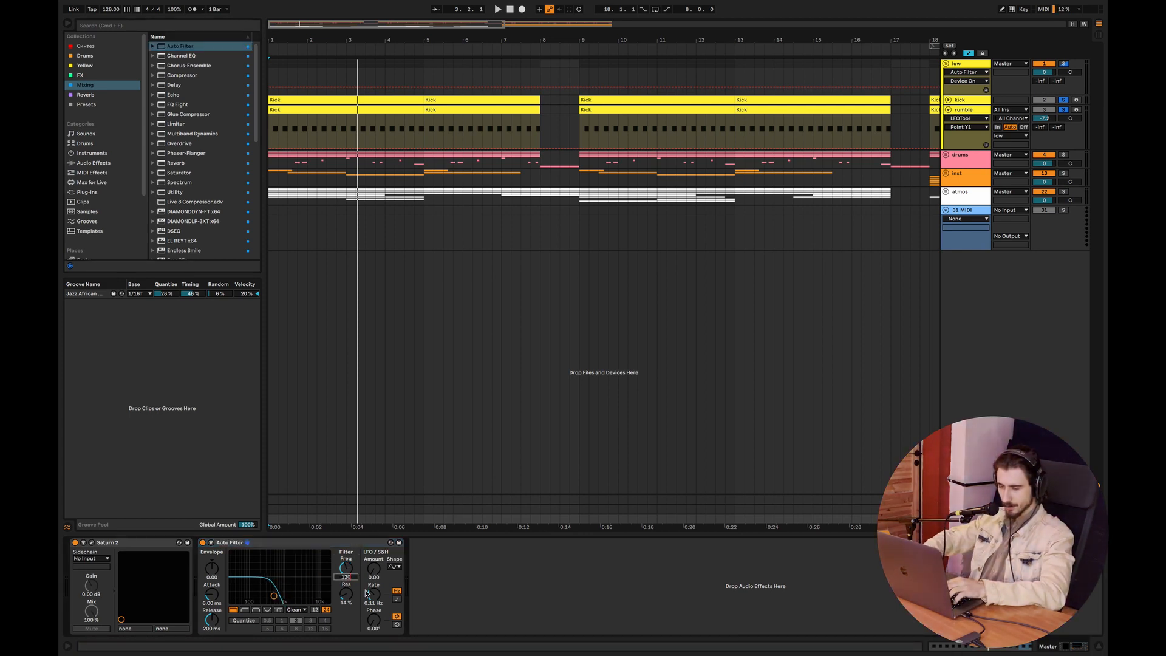
type("120")
key("Return")
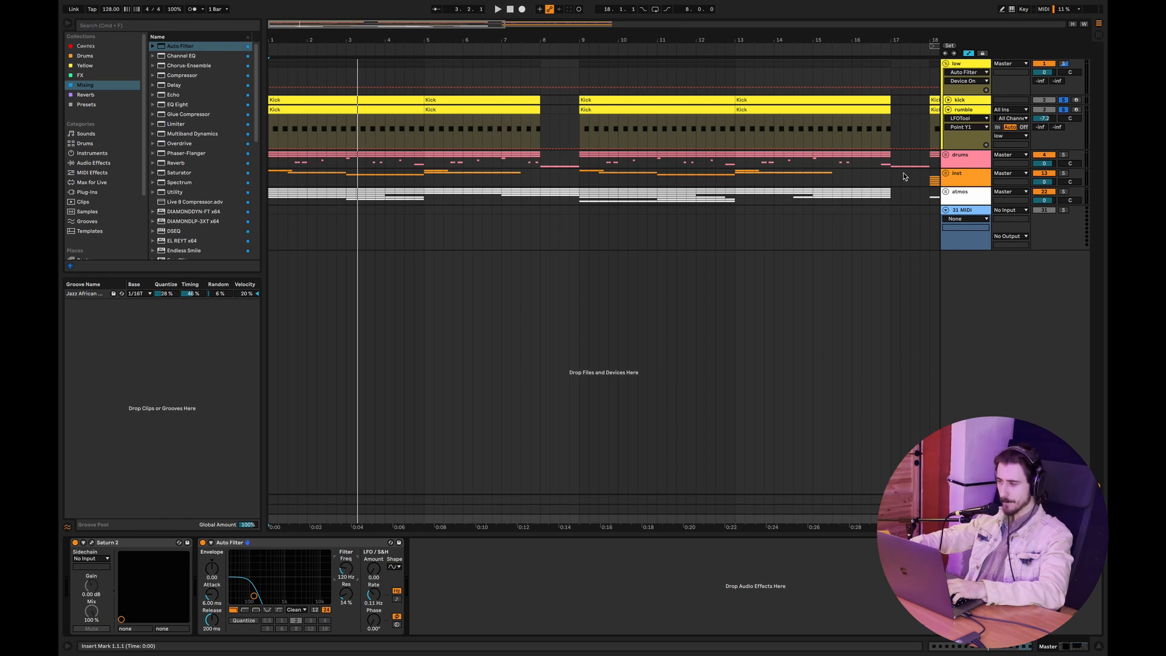
Play the kick and rumble through the Master low-pass, with the rumble's LFOTool active and bypassed, to compare the sidechaining
key("space")
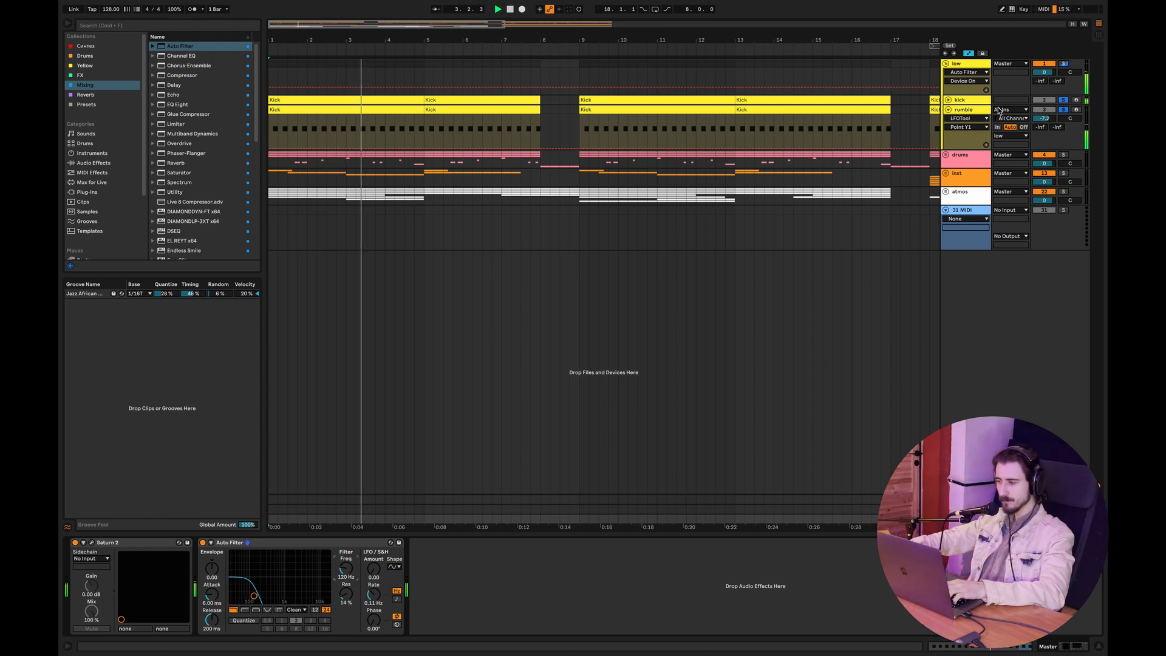
key("space")
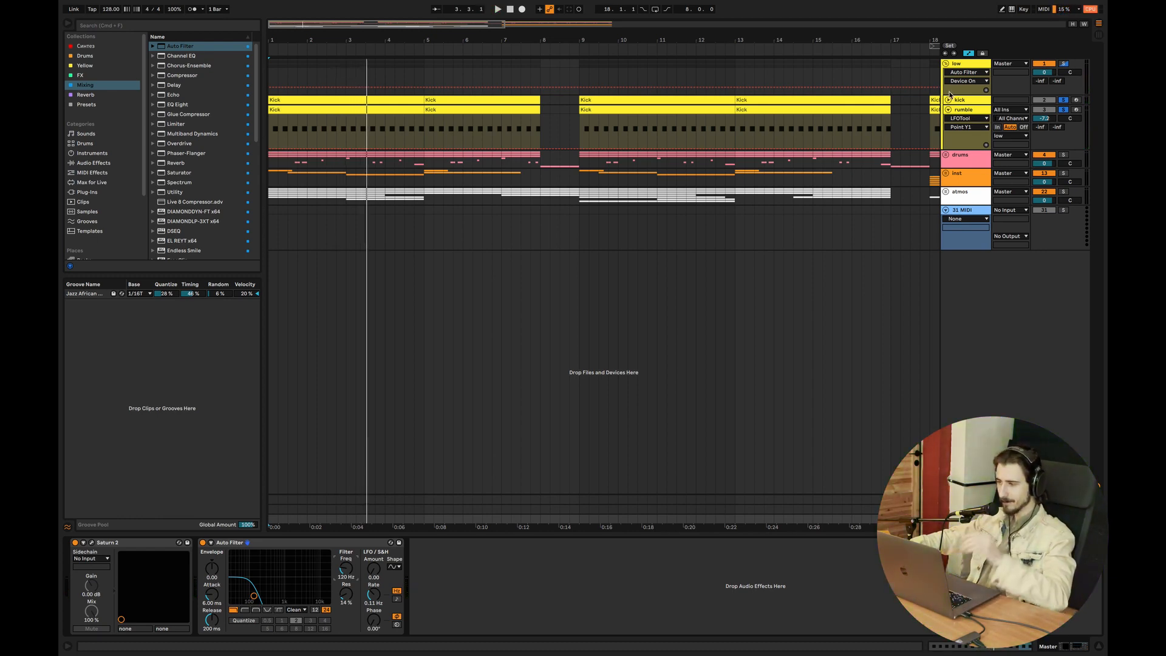
left_click(961, 100)
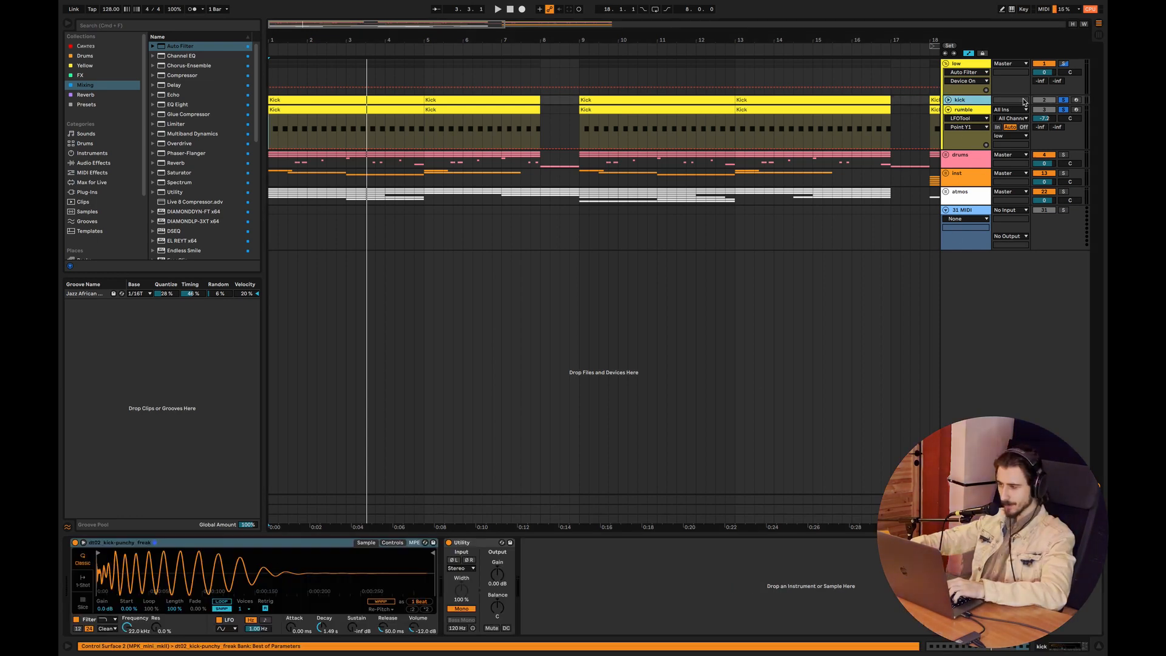
left_click(972, 111)
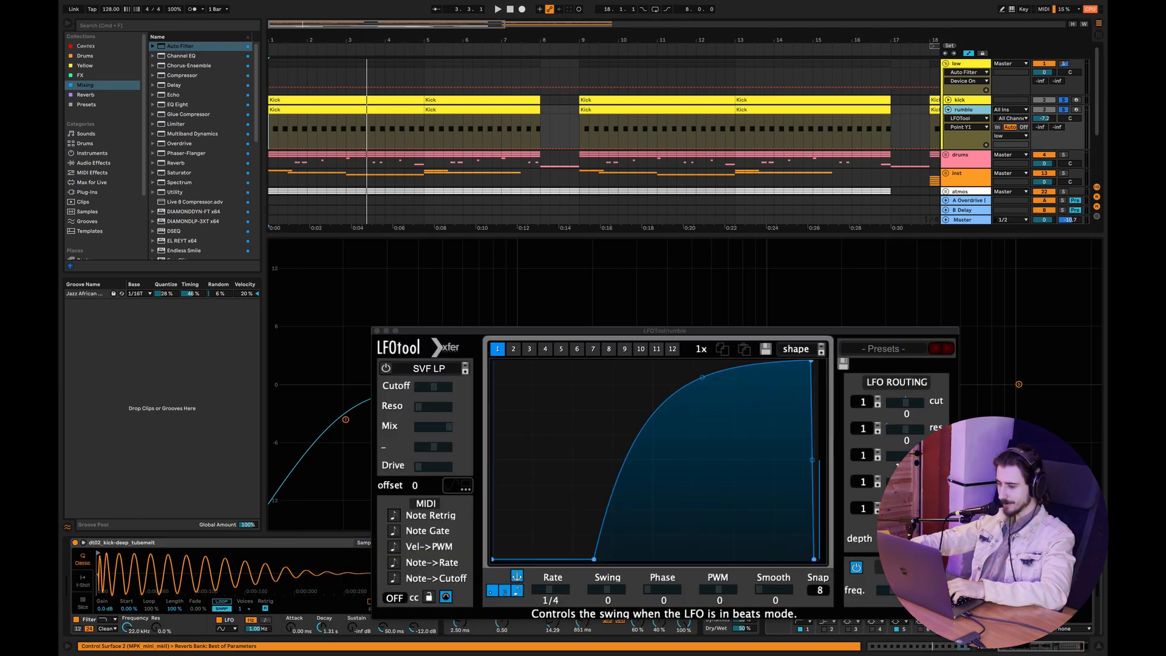
left_click(1100, 646)
double_click(966, 623)
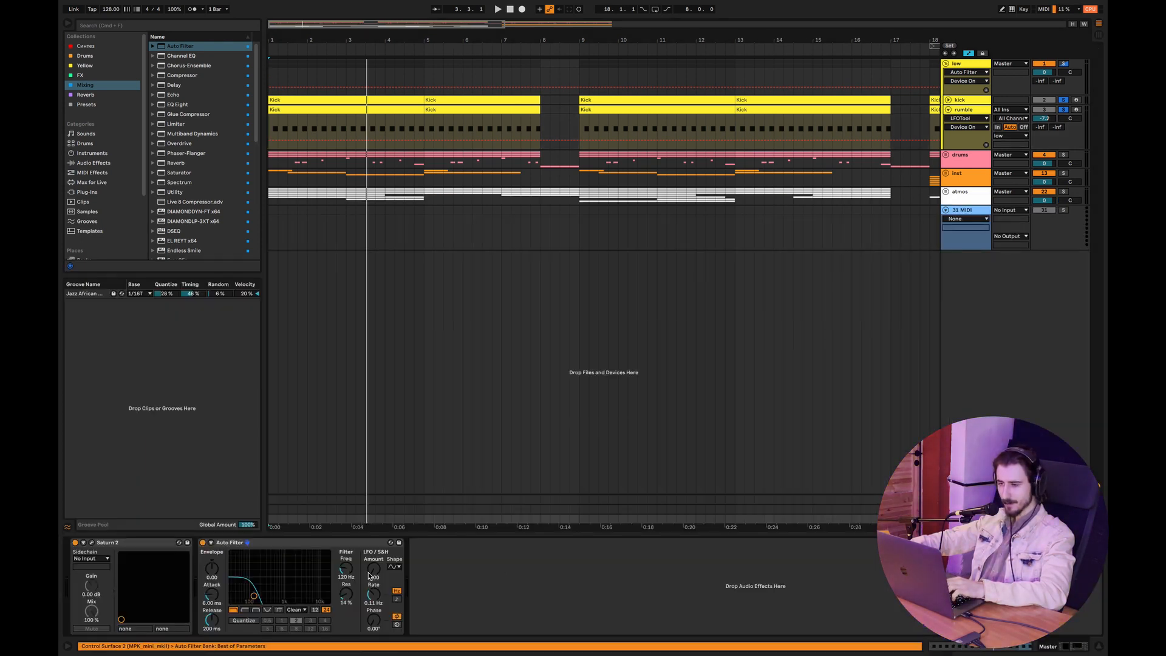
key("space")
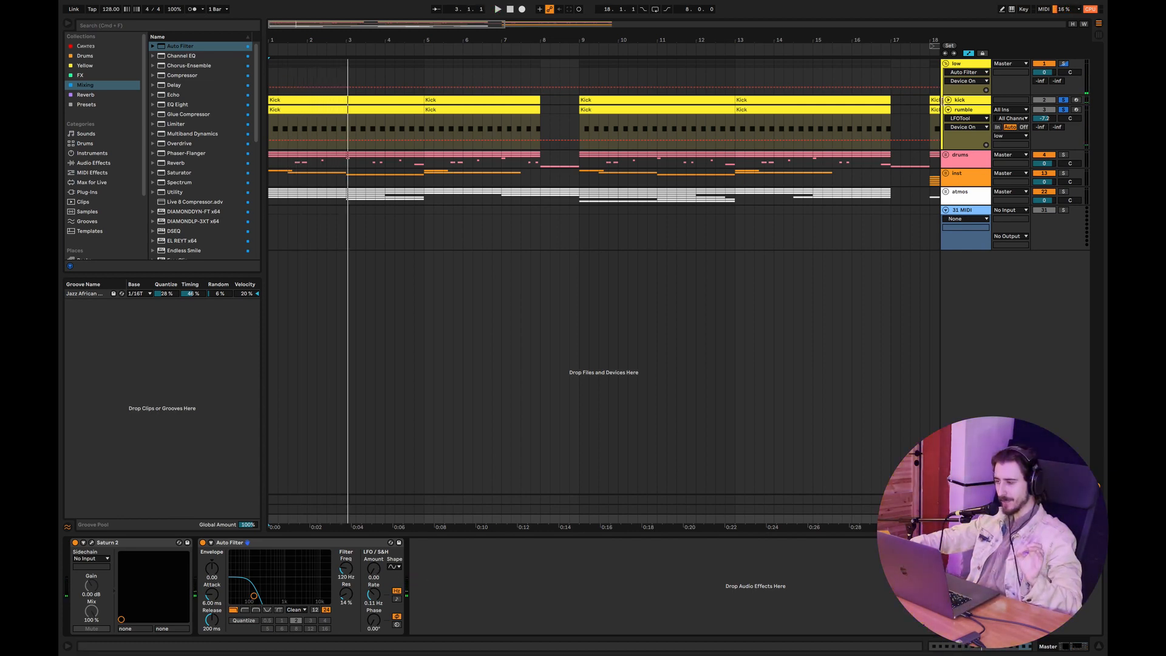
Steepen the rising curve in the rumble's LFOTool and audition the result from the start of the arrangement
left_click(960, 114)
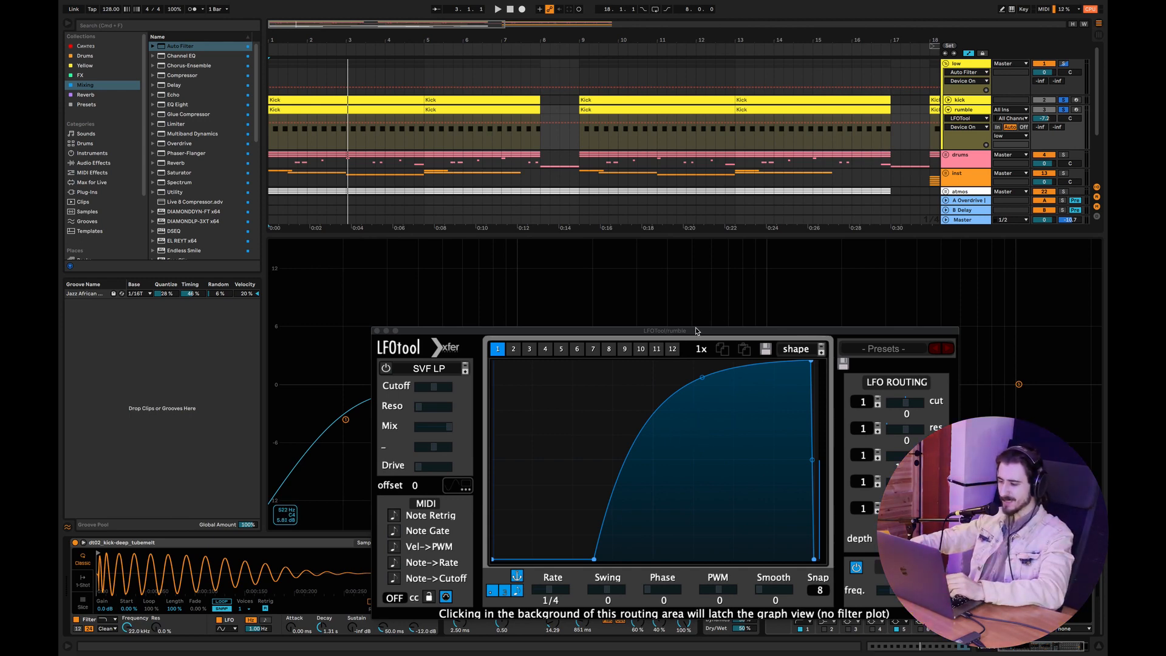
left_click_drag(723, 331, 688, 223)
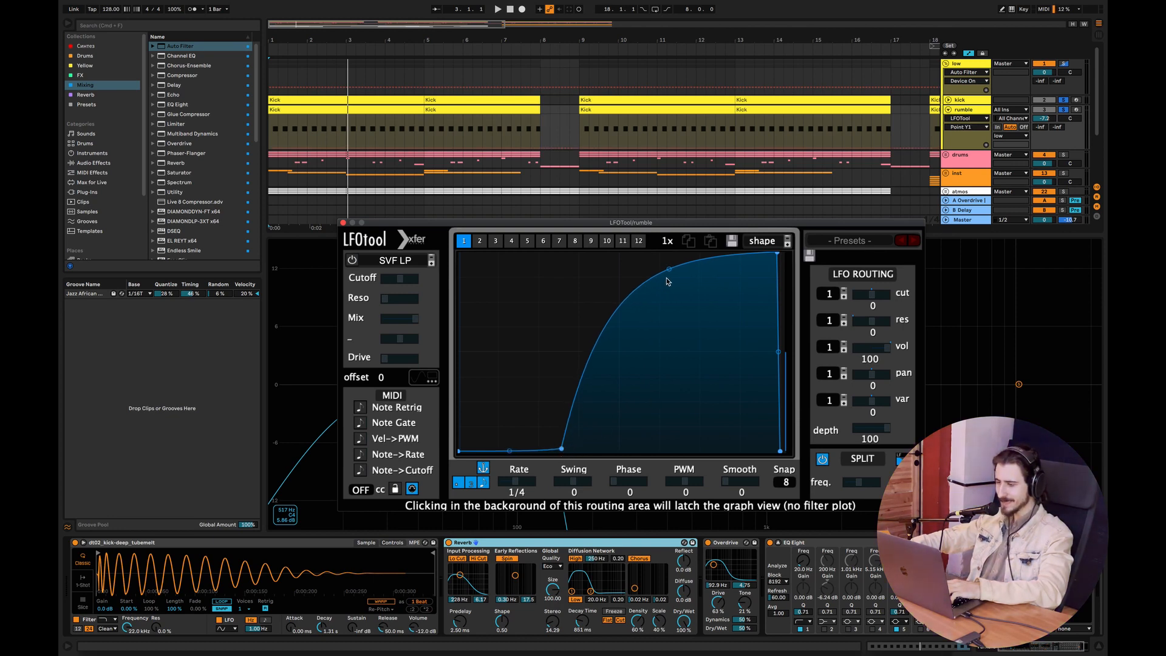
left_click_drag(669, 269, 663, 250)
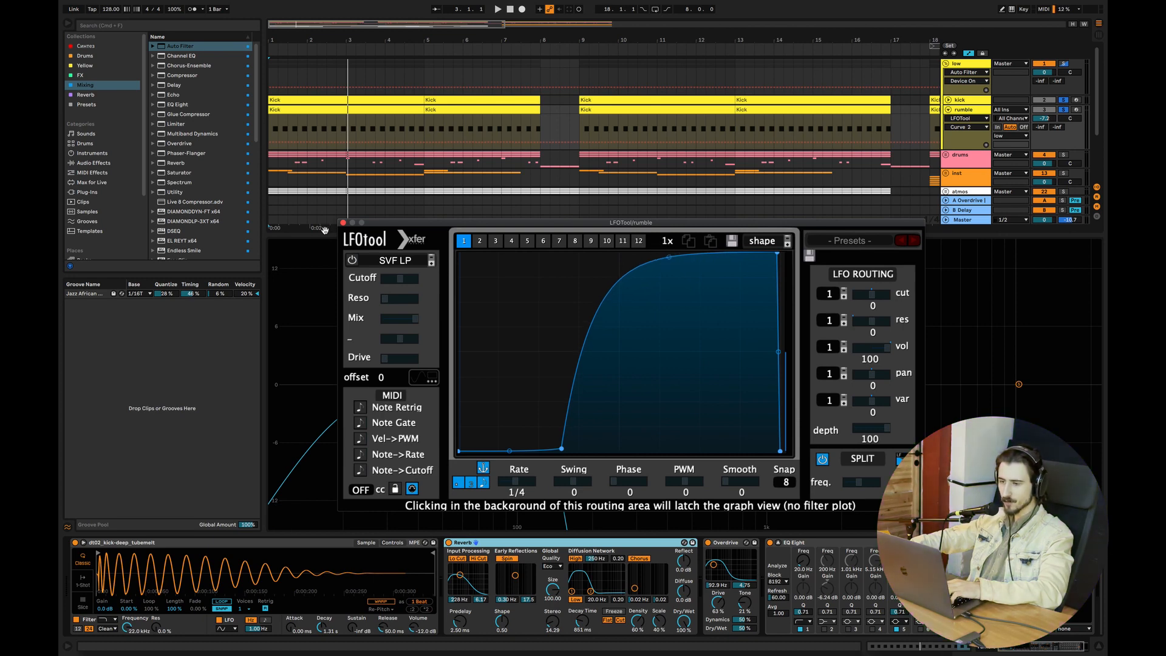
left_click(343, 223)
key("space")
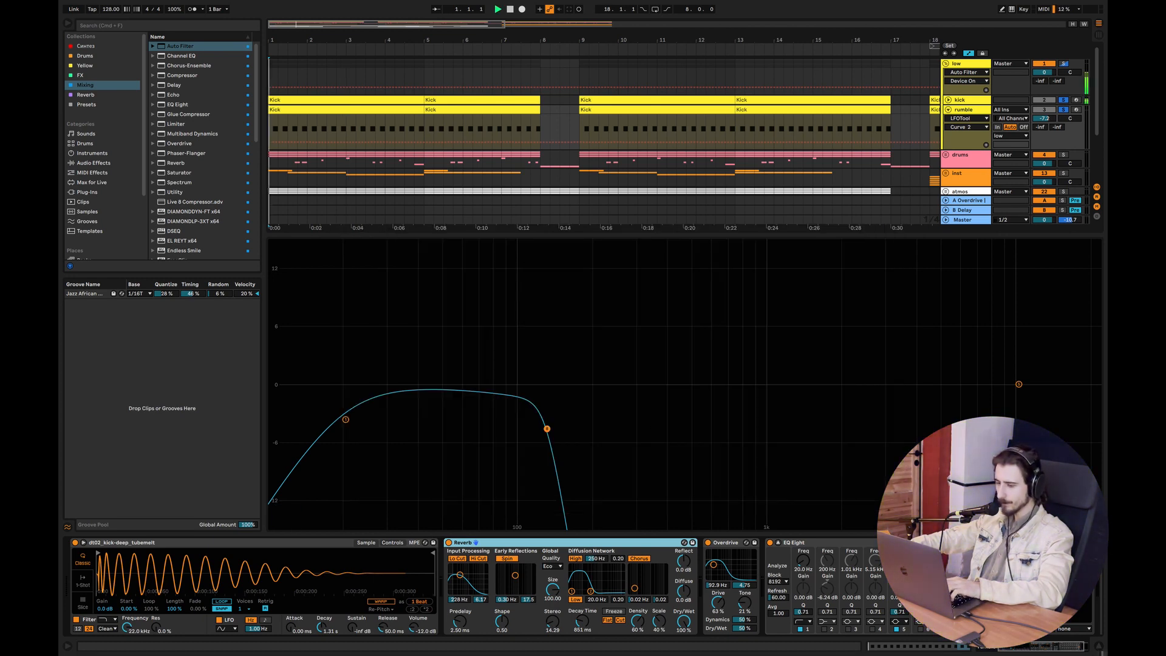
Move the LFOTool curve's rise point slightly later at zero level and set Smooth to 46 during playback
left_click(1044, 542)
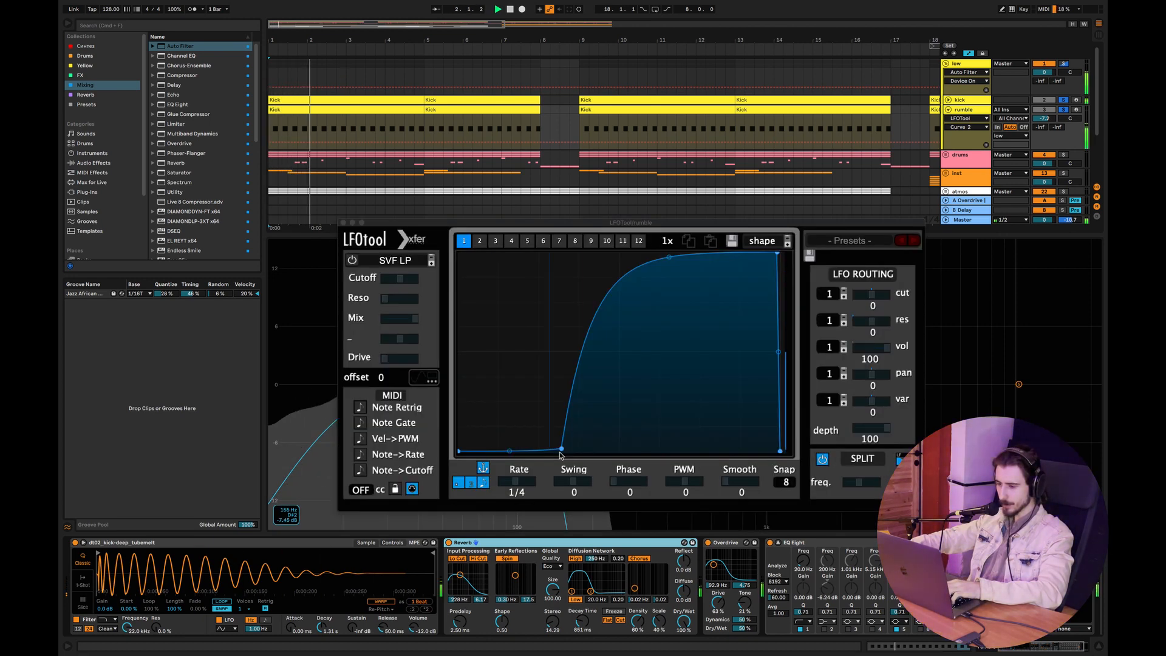
left_click_drag(561, 448, 566, 478)
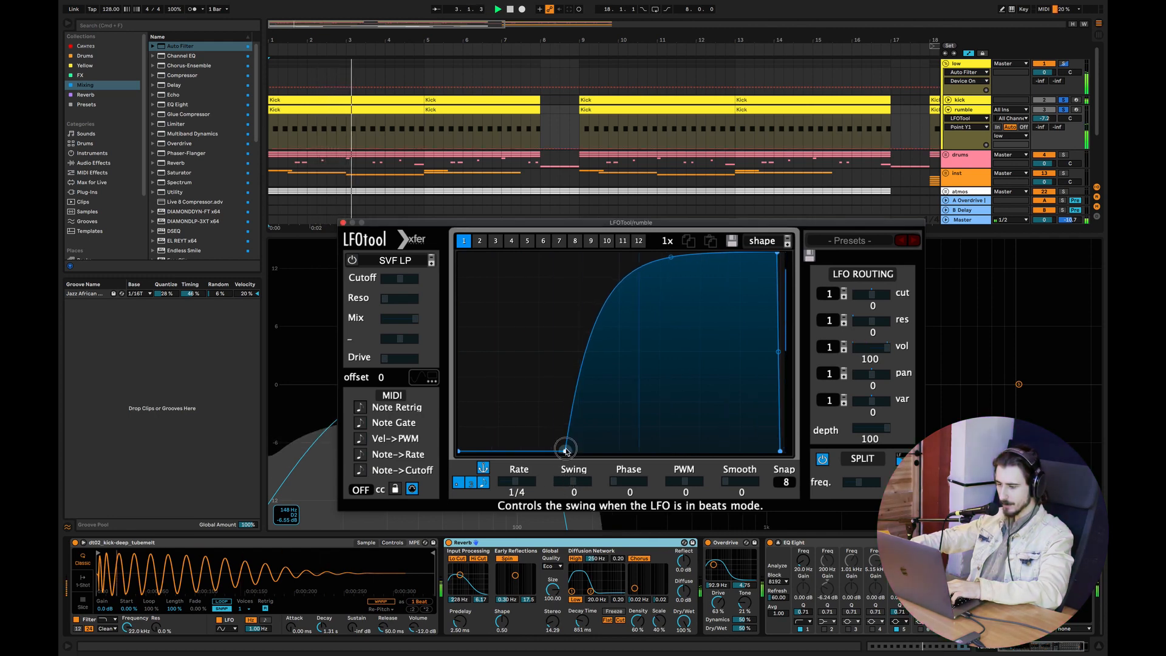
left_click_drag(723, 484, 771, 484)
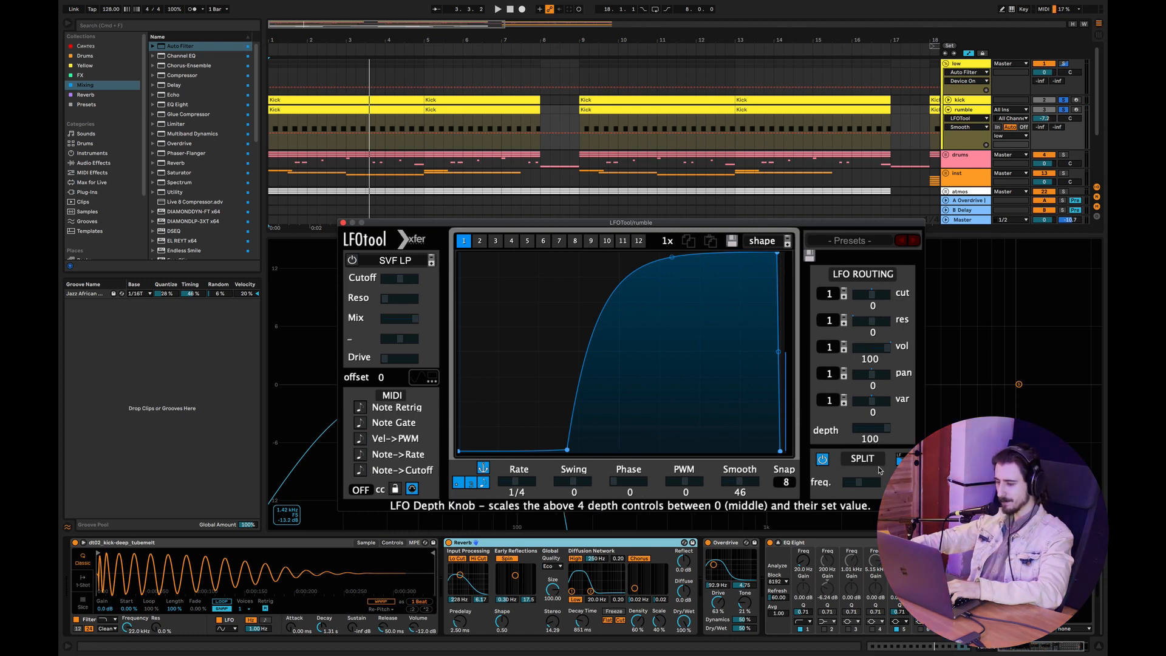
Turn off LFOTool's frequency splitting and nudge the curve's rise point a little later while playing
left_click(822, 459)
key("space")
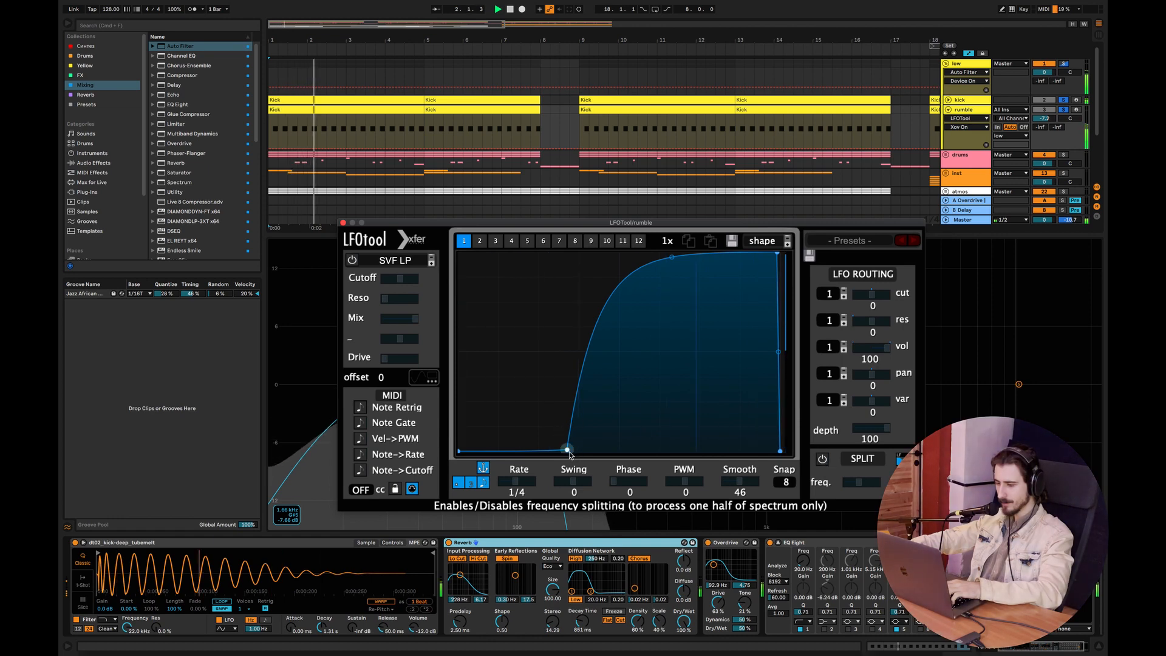
left_click_drag(567, 450, 571, 452)
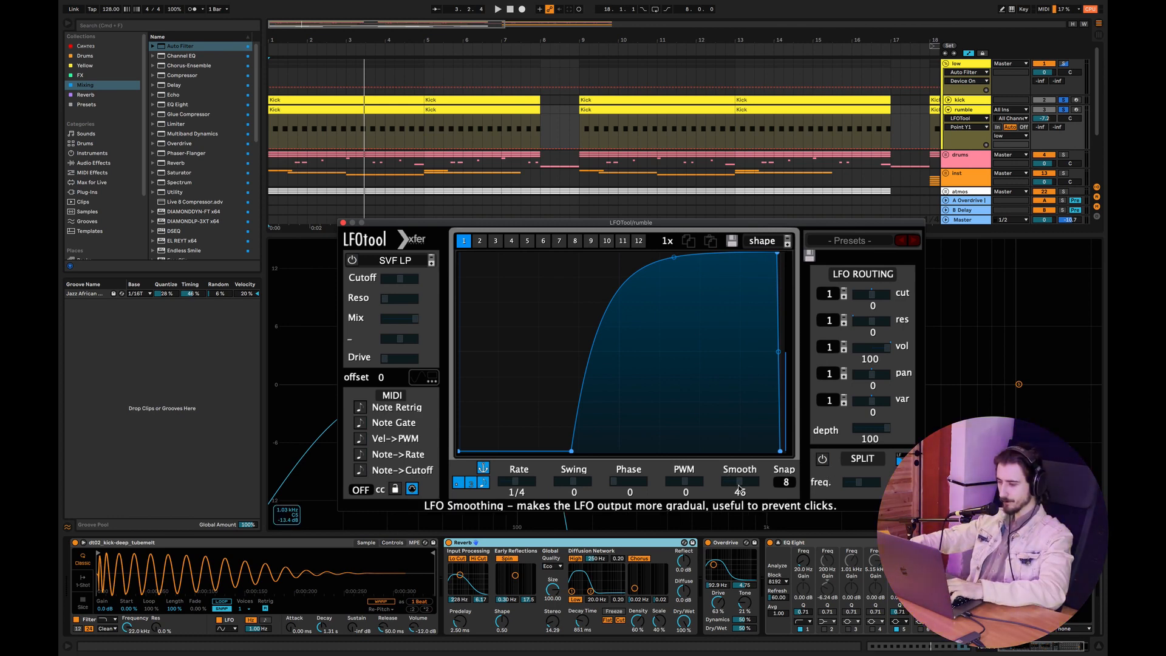
Set LFOTool's Smooth to 38, close the plug-in and bypass the Auto Filter on the Master track
left_click_drag(736, 483, 733, 485)
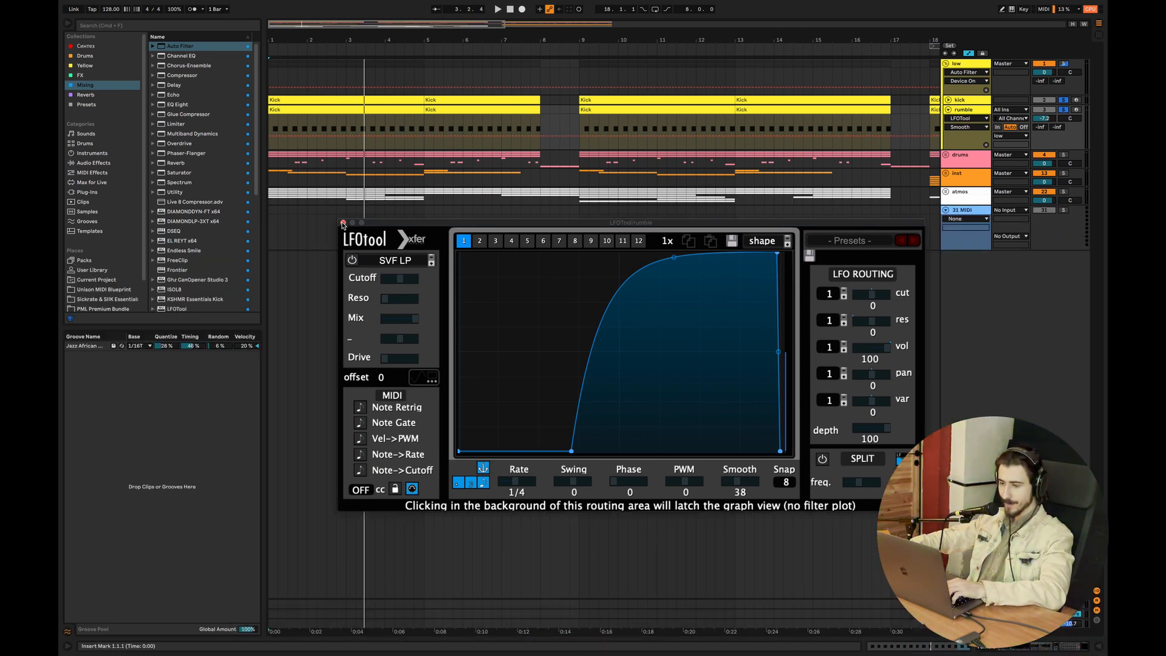
left_click(342, 223)
left_click_drag(265, 638, 265, 531)
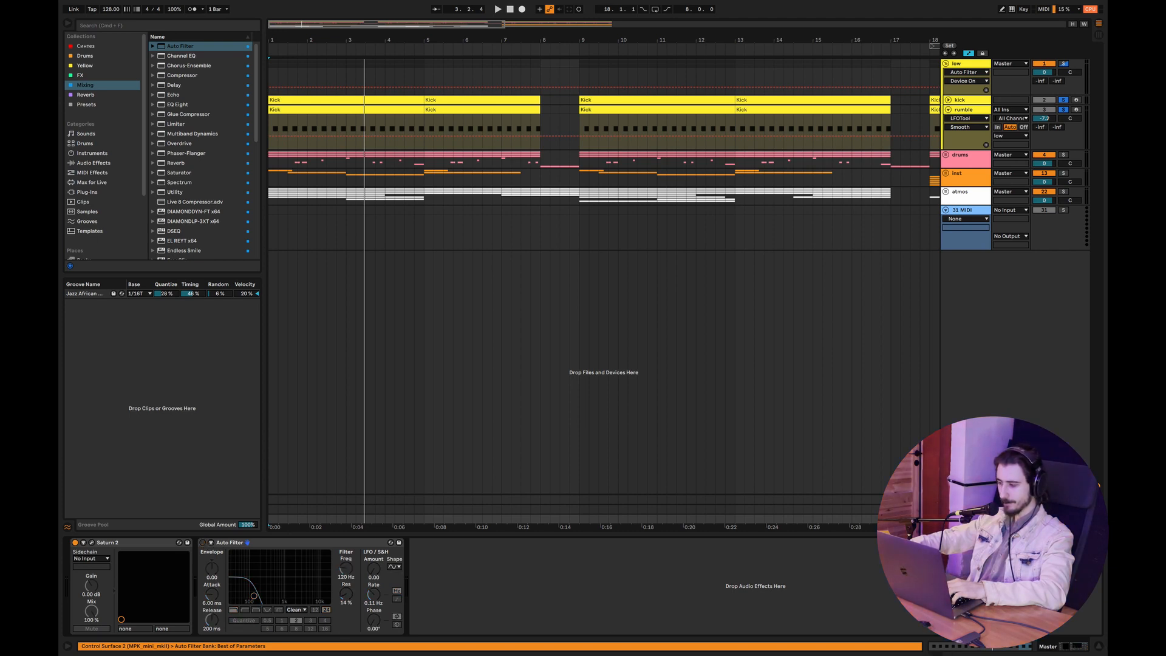
key("super+alt+l")
Fold the low group, expand the drums group with its 16th hat track, and solo the 16th hat
left_click_drag(290, 27, 937, 29)
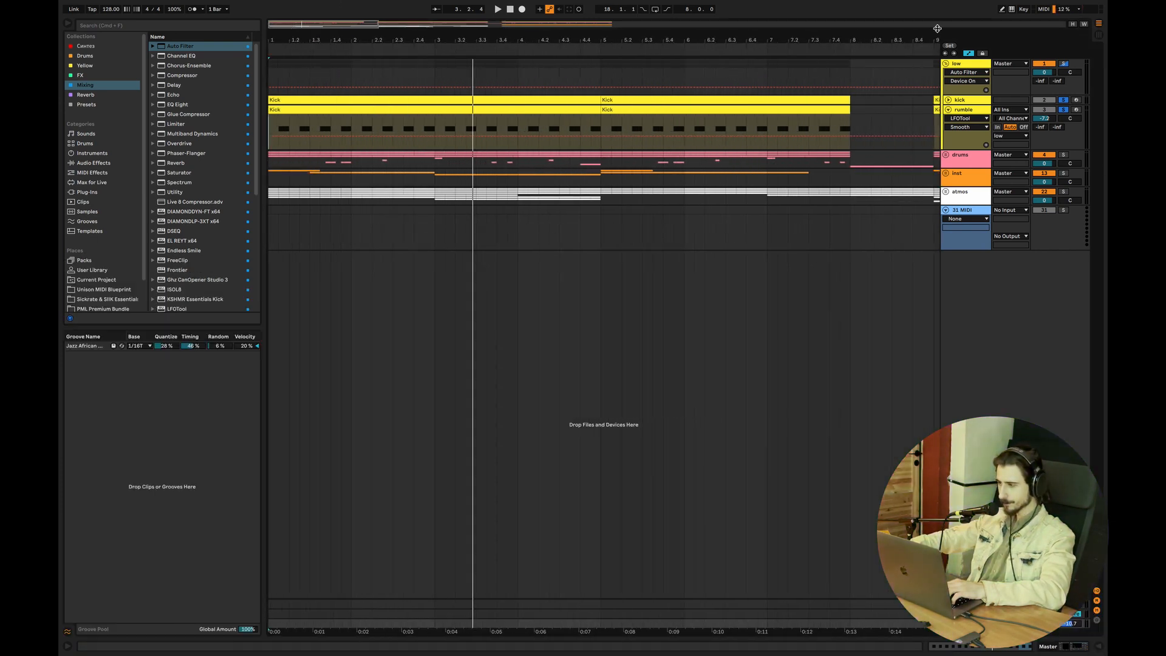
left_click(946, 63)
left_click(945, 73)
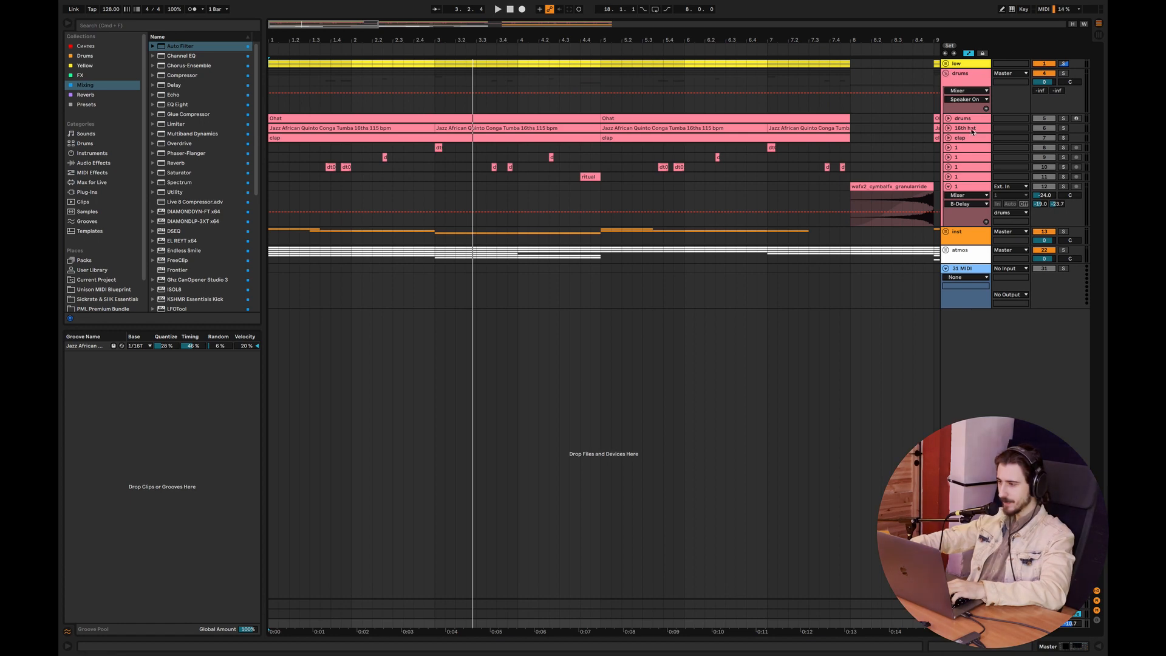
left_click(947, 129)
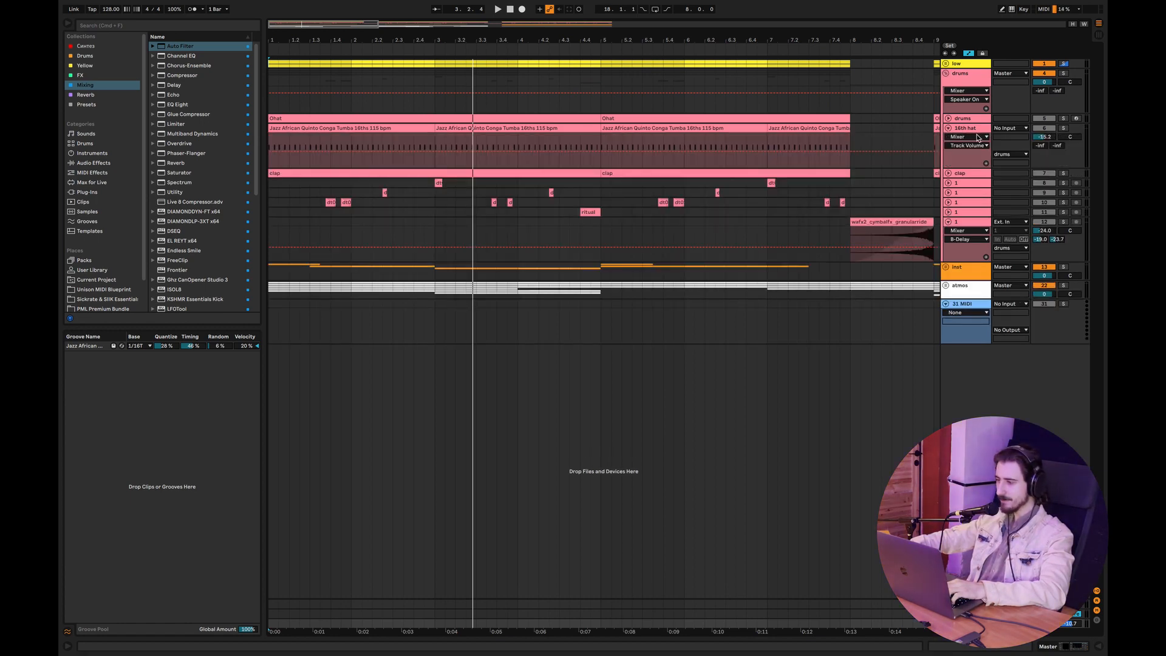
left_click(967, 130)
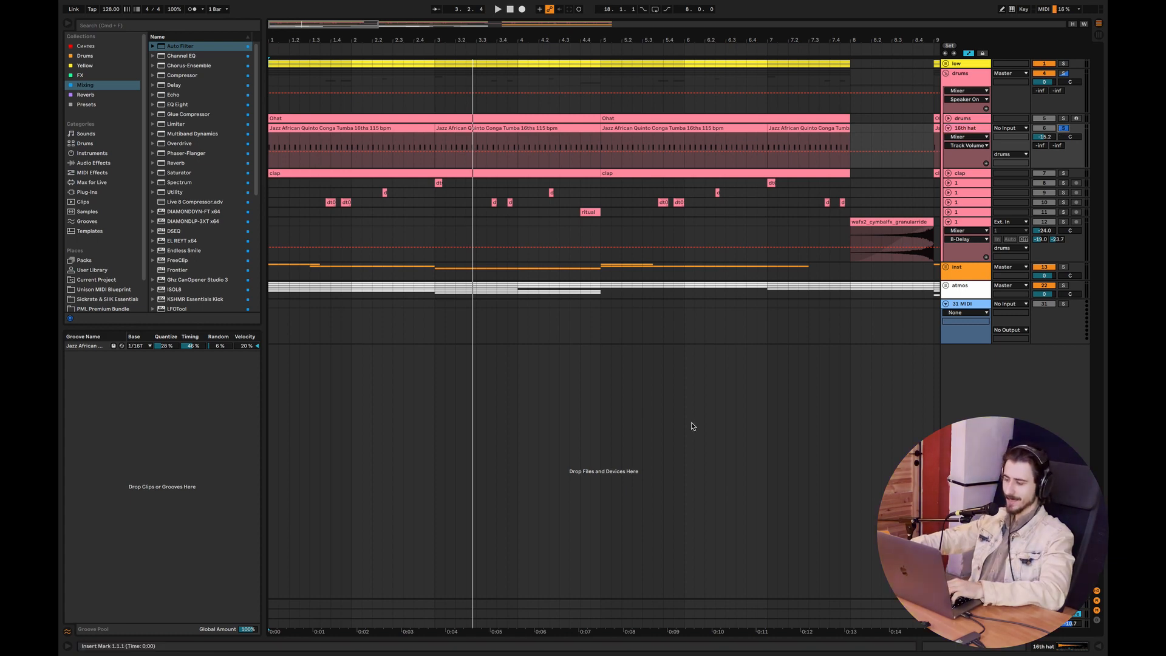
double_click(966, 624)
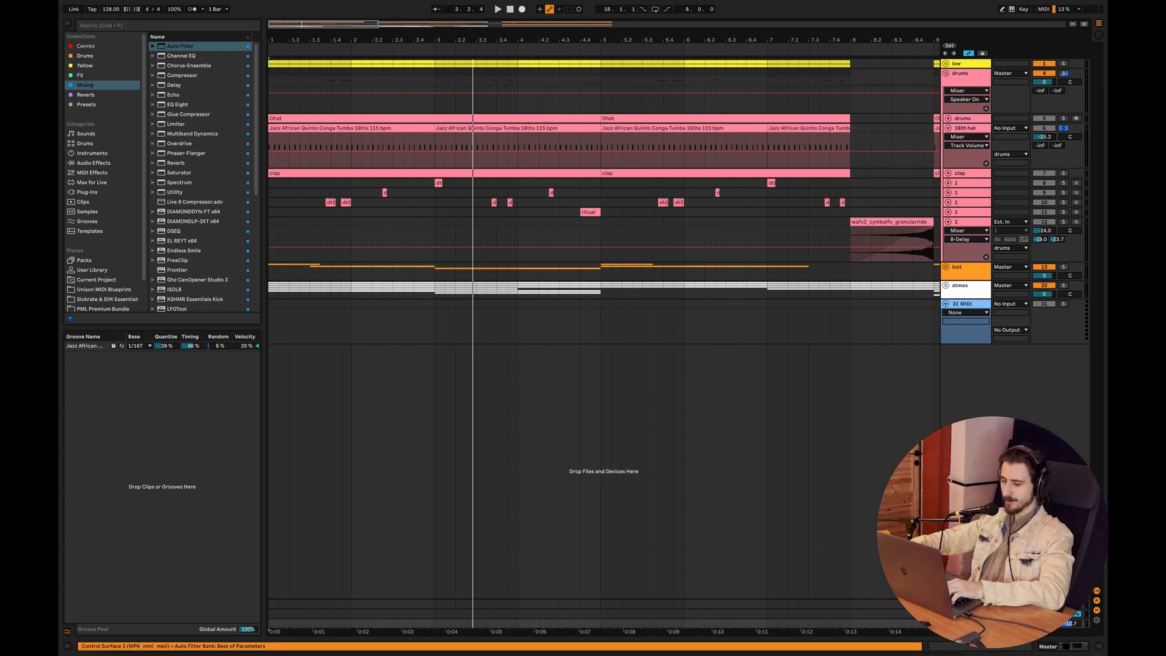
Listen to the soloed 16th hat from bar 1, and show its devices and the Info View
left_click(1099, 650)
left_click(267, 167)
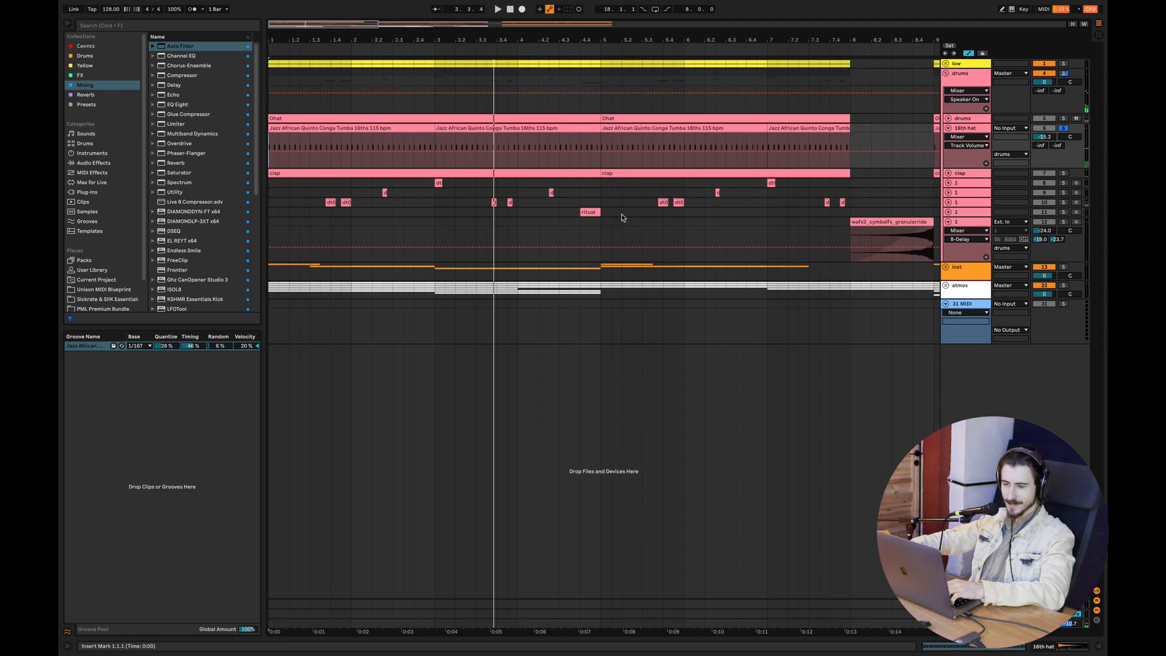
left_click(65, 647)
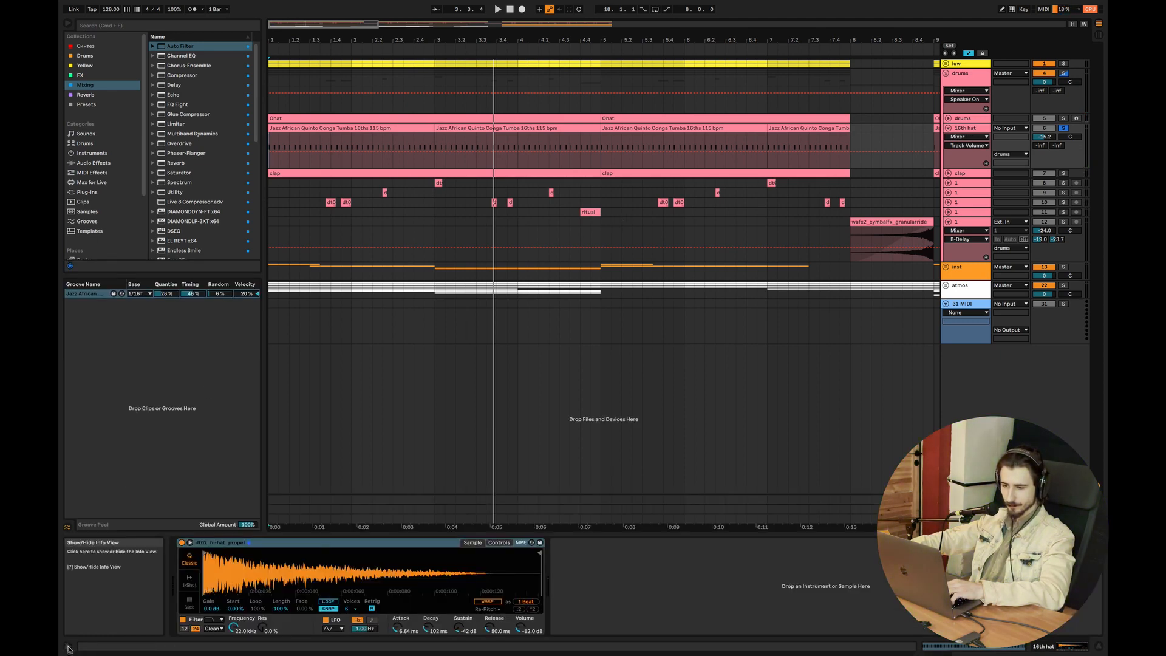
Browse the Grooves library in a widened browser and select Jazz African Quinto Conga Tumba 16ths 115 bpm.agr
left_click(87, 221)
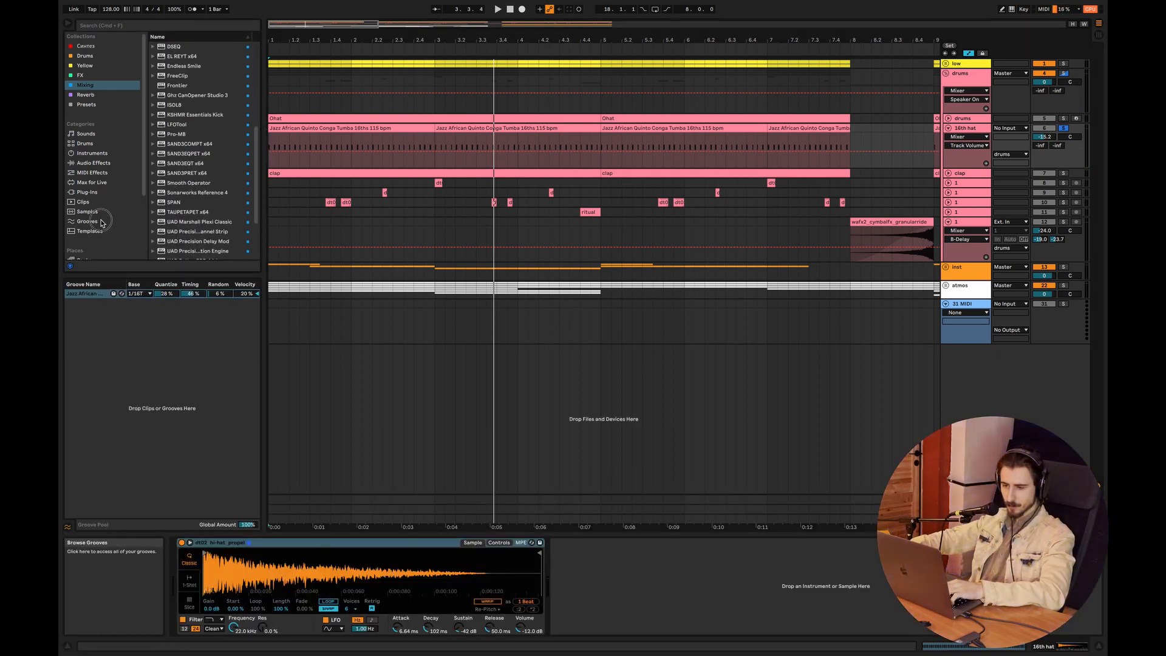
left_click_drag(262, 181, 343, 182)
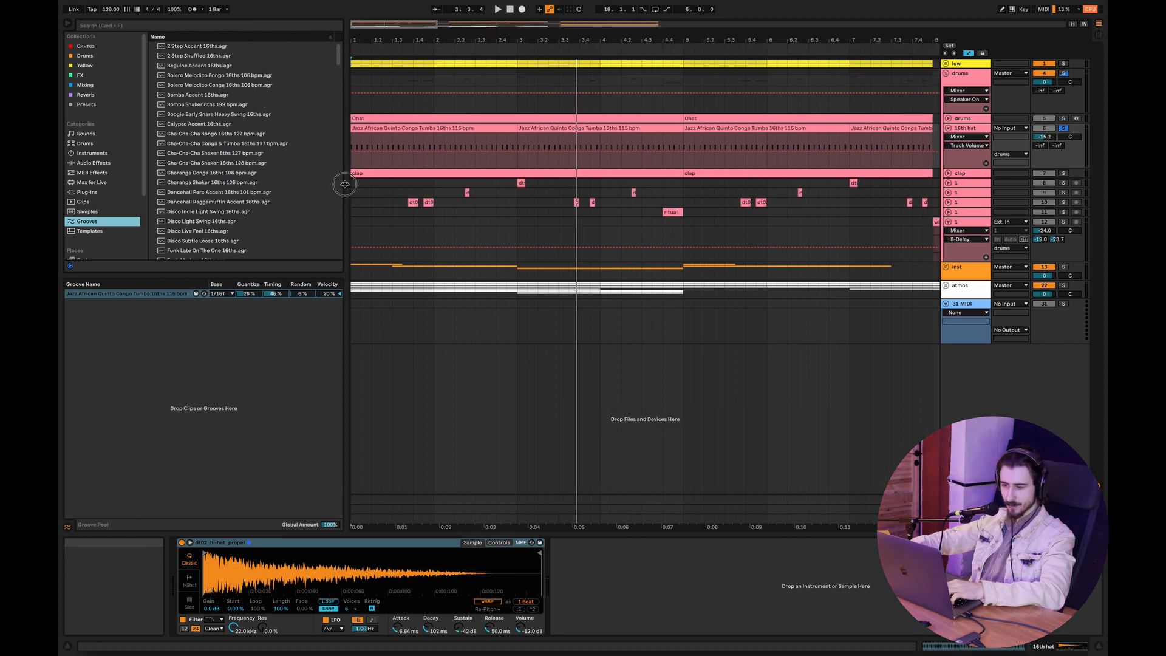
left_click_drag(335, 64, 333, 79)
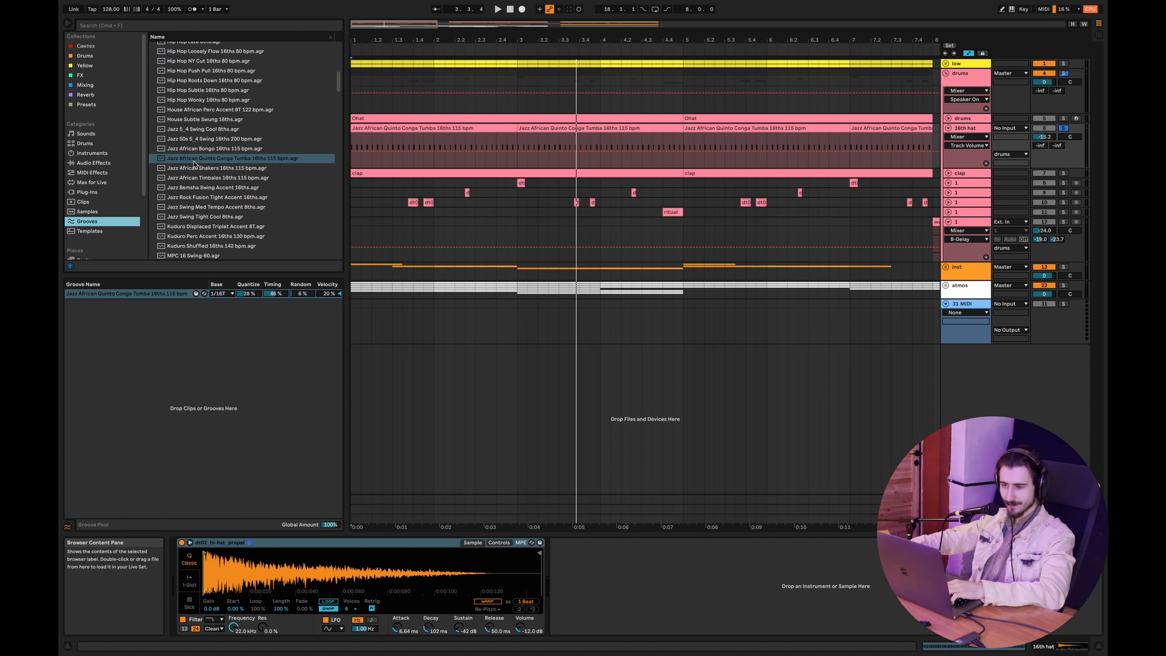
left_click(258, 160)
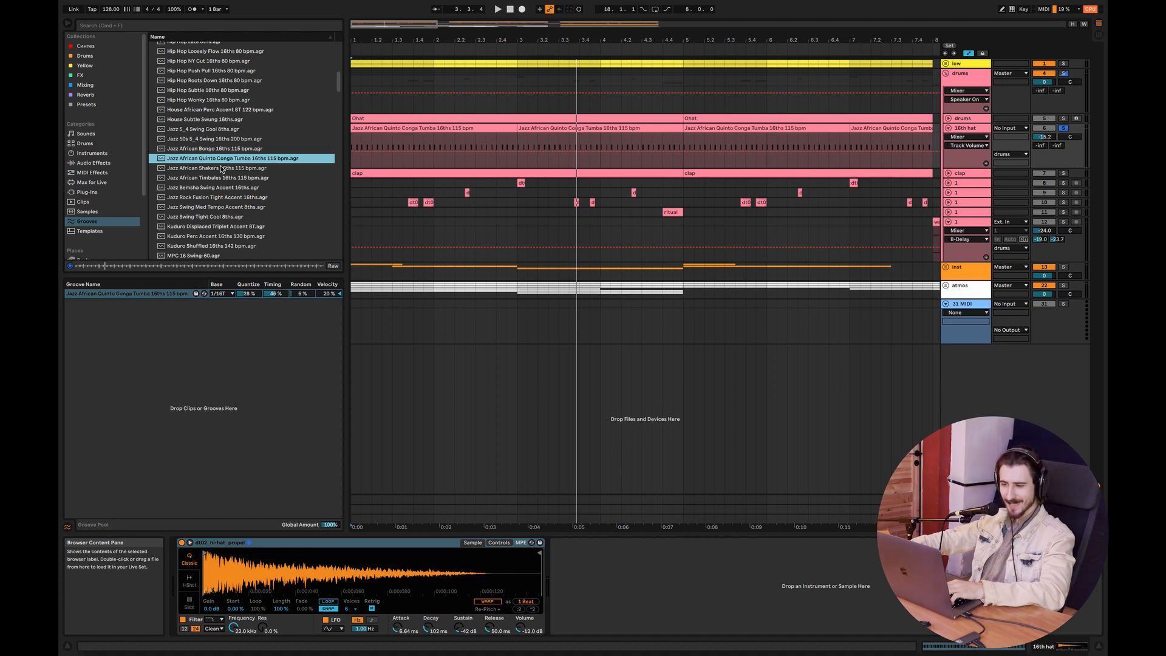
mouse_move(338, 84)
left_mouse_down()
mouse_move(339, 97)
mouse_move(338, 79)
left_mouse_up()
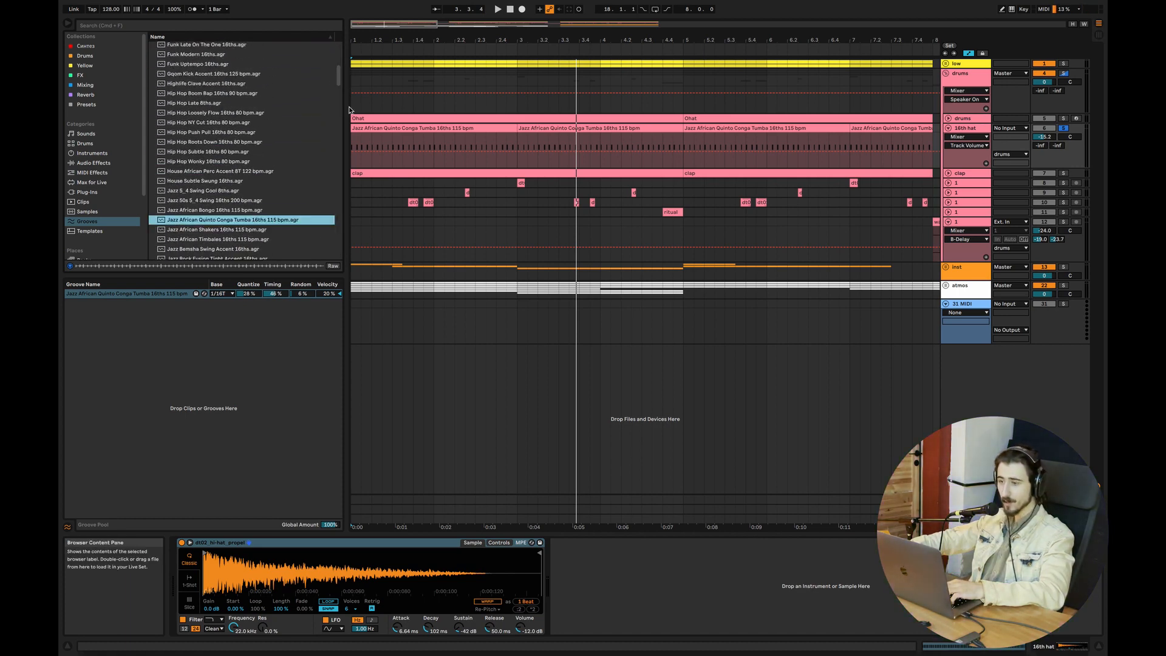
Place the Jazz African Quinto Conga Tumba groove as a MIDI clip on a new track at bar 5 and open its notes
scroll(355, 182, "down", 3)
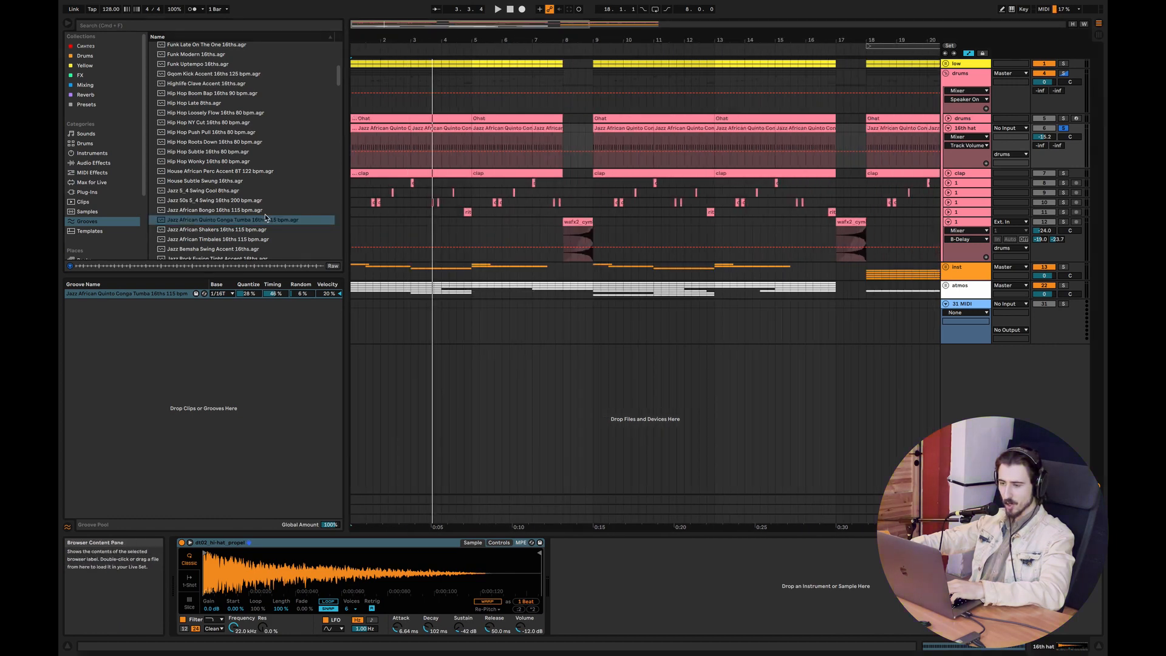
left_click(232, 219)
left_click_drag(232, 219, 469, 363)
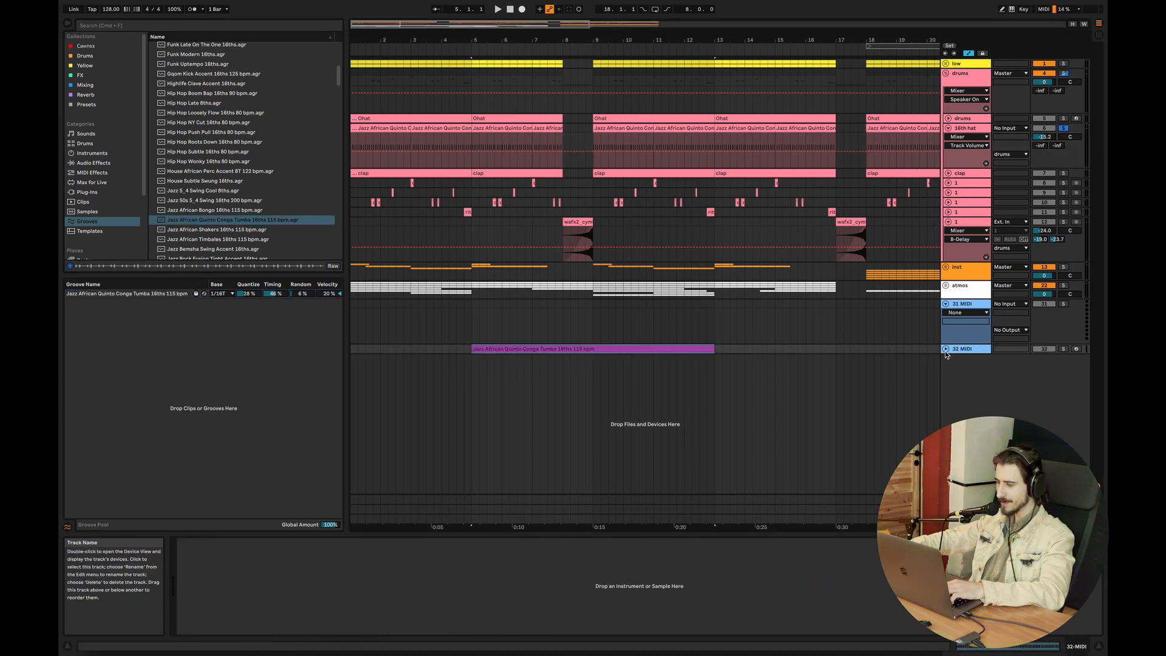
left_click(479, 348)
double_click(509, 348)
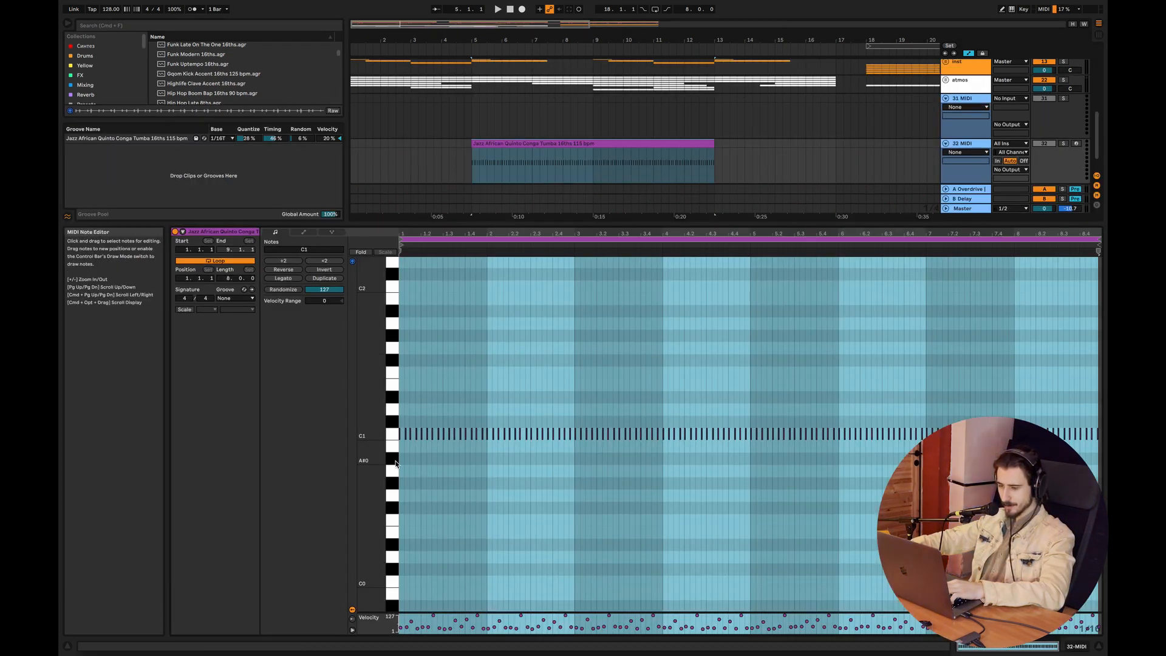
Transpose all notes of the groove clip up two octaves to C3
key("shift+Up")
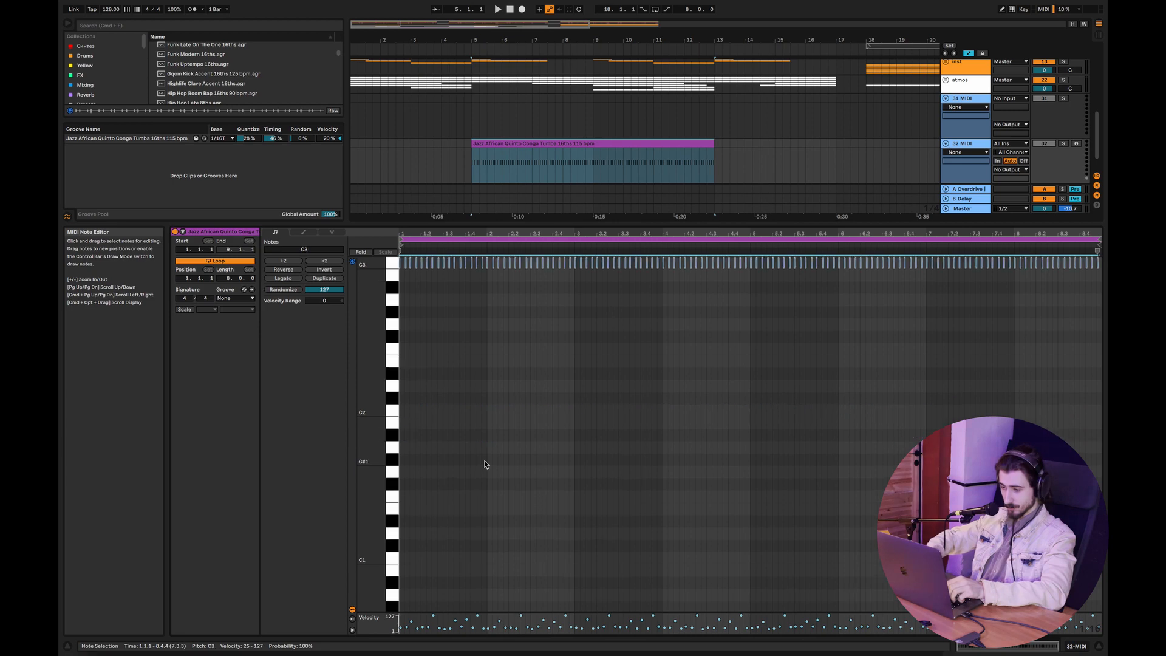
key("shift+Up")
scroll(392, 303, "up", 3)
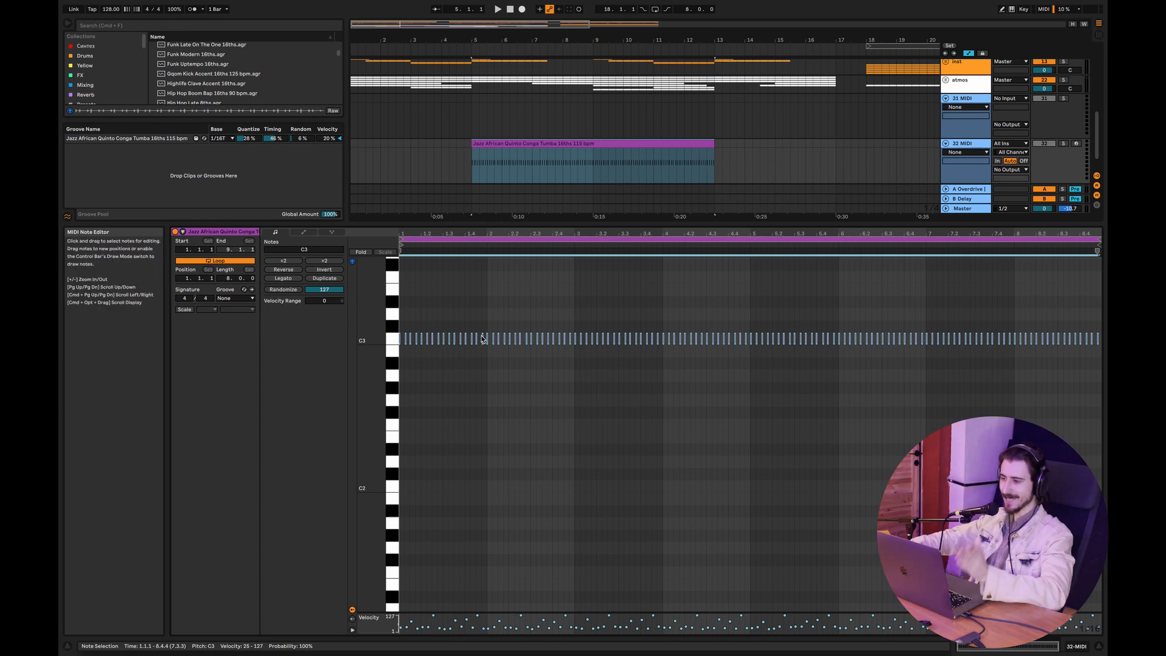
Return the groove clip's notes to C1, close the clip editor and delete the new MIDI track
key("shift+Down")
key("shift+Down")
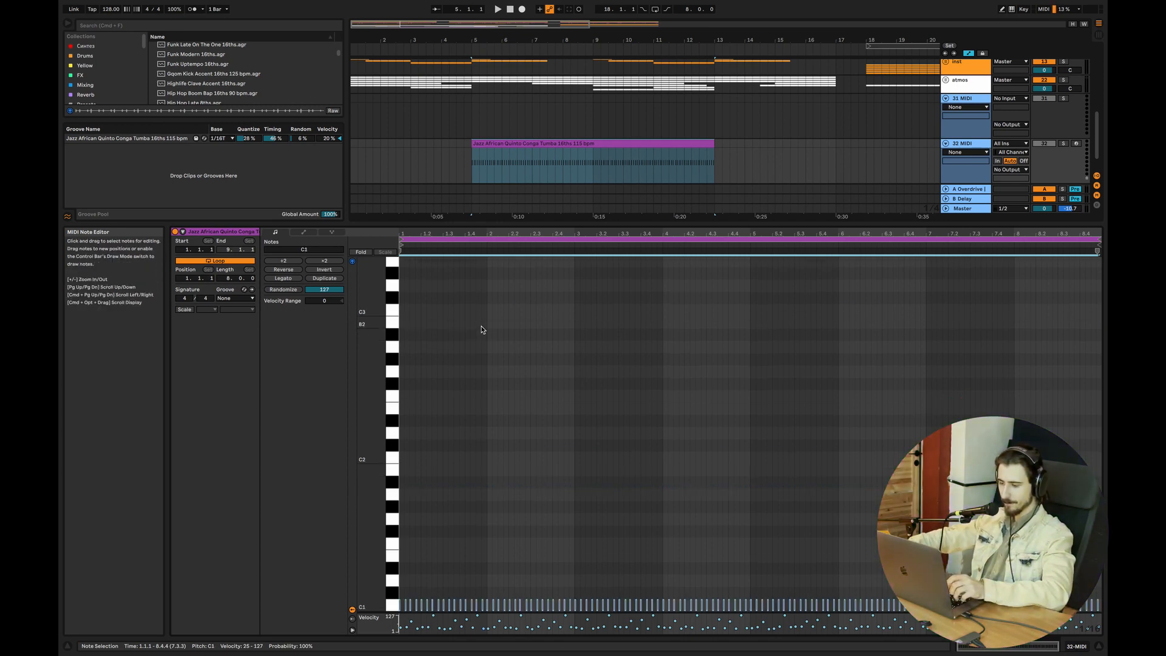
key("super+alt+l")
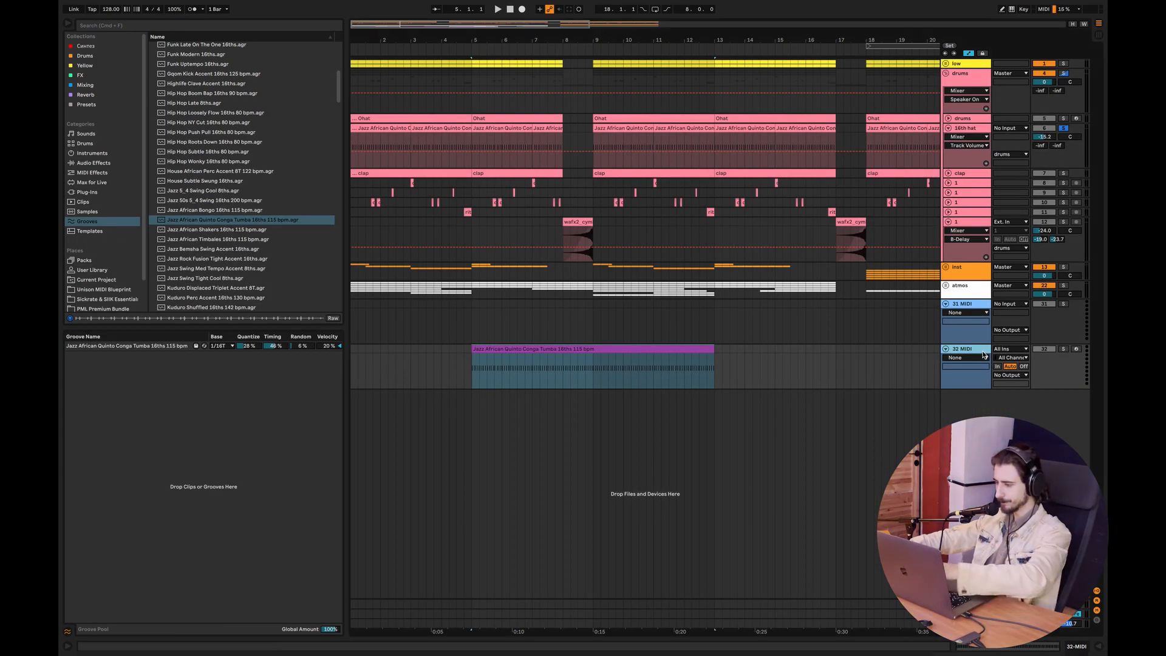
key("Delete")
Open the first 16th hat clip, try all its notes at C1, return them to C3 and listen to the difference
double_click(388, 129)
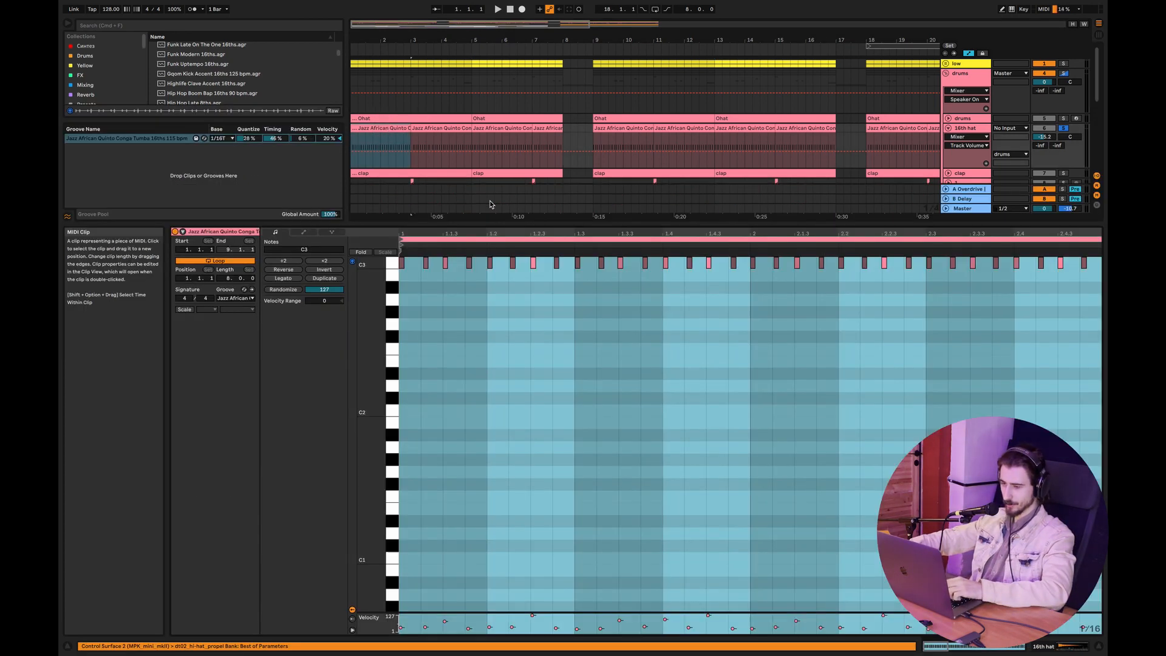
key("super+a")
key("shift+Down")
key("shift+Down")
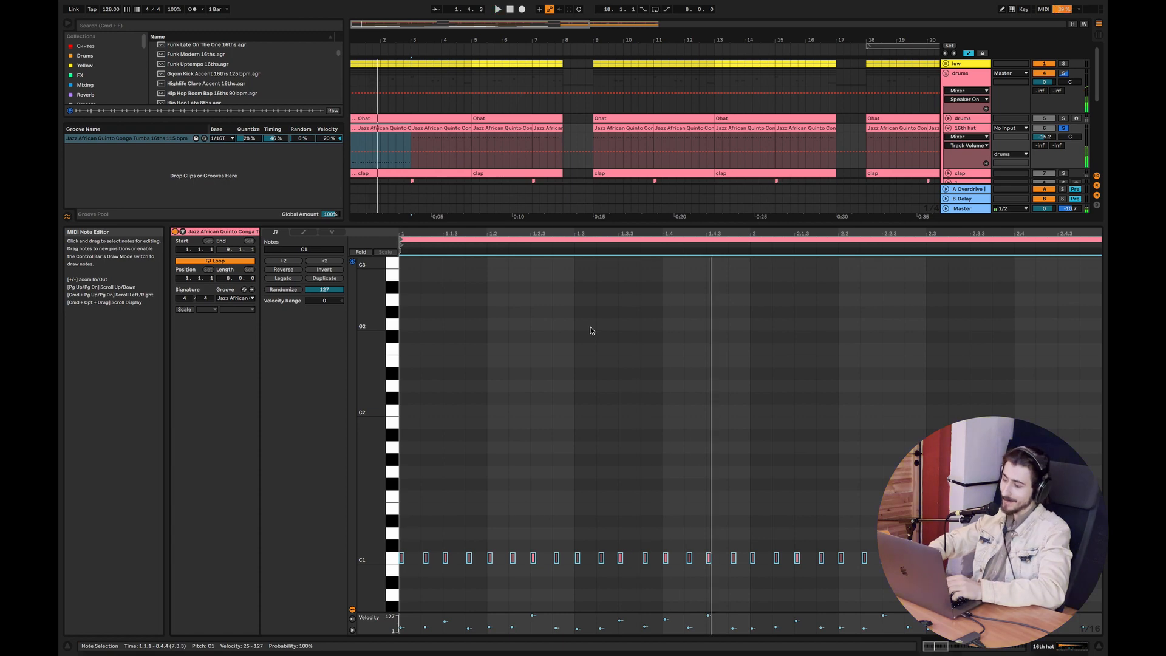
key("shift+Up")
key("shift+Up")
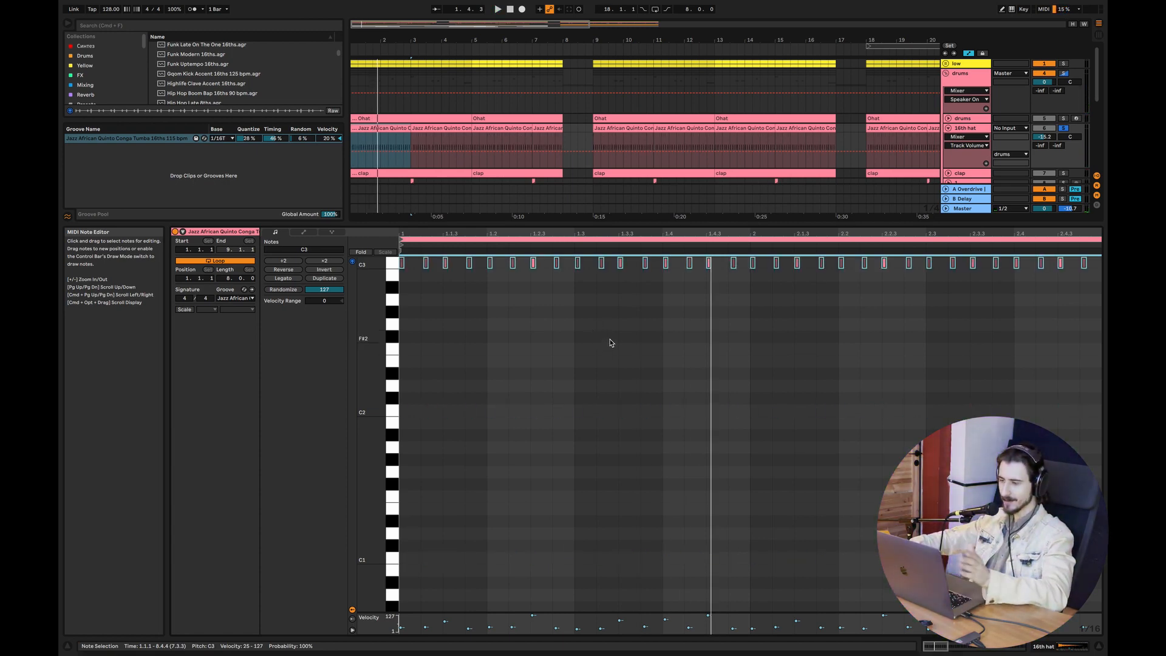
key("space")
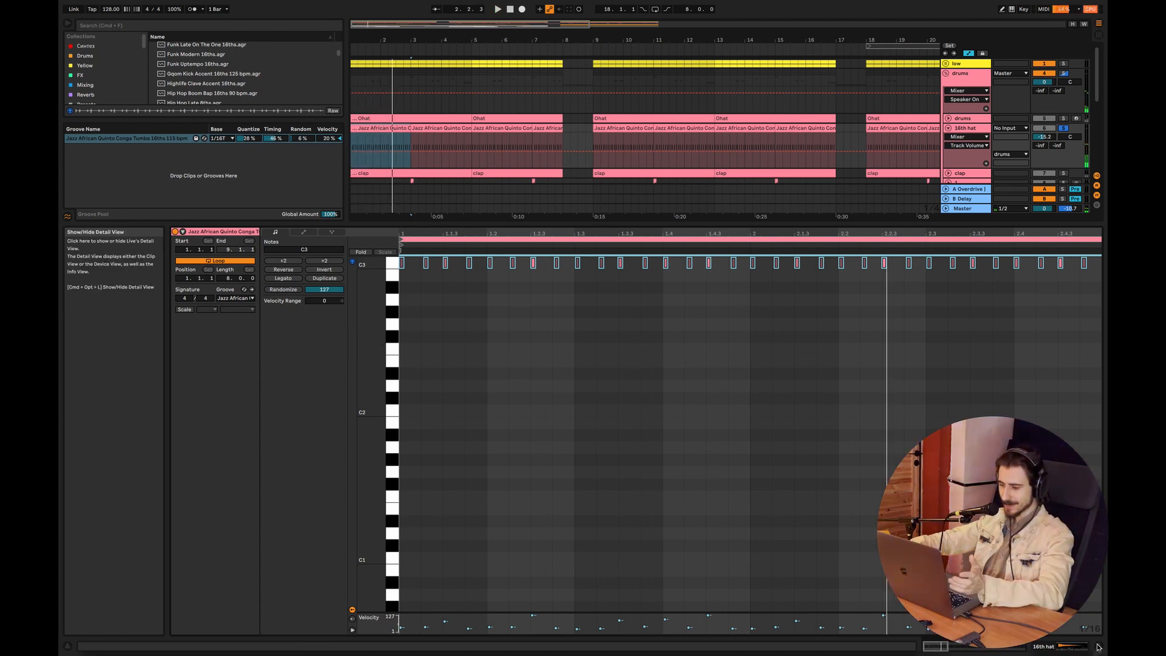
Enlarge the velocity lane and lower the loudest 16th hat notes in the first two bars to about 73
left_click_drag(603, 612, 610, 489)
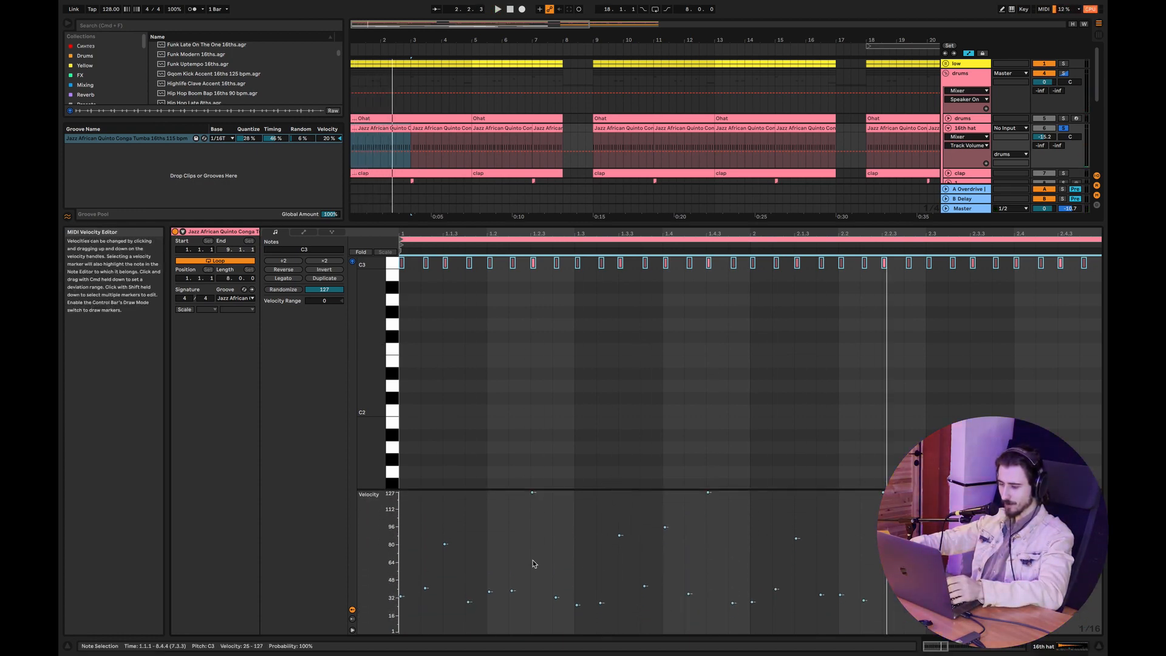
left_click_drag(1071, 505, 531, 514)
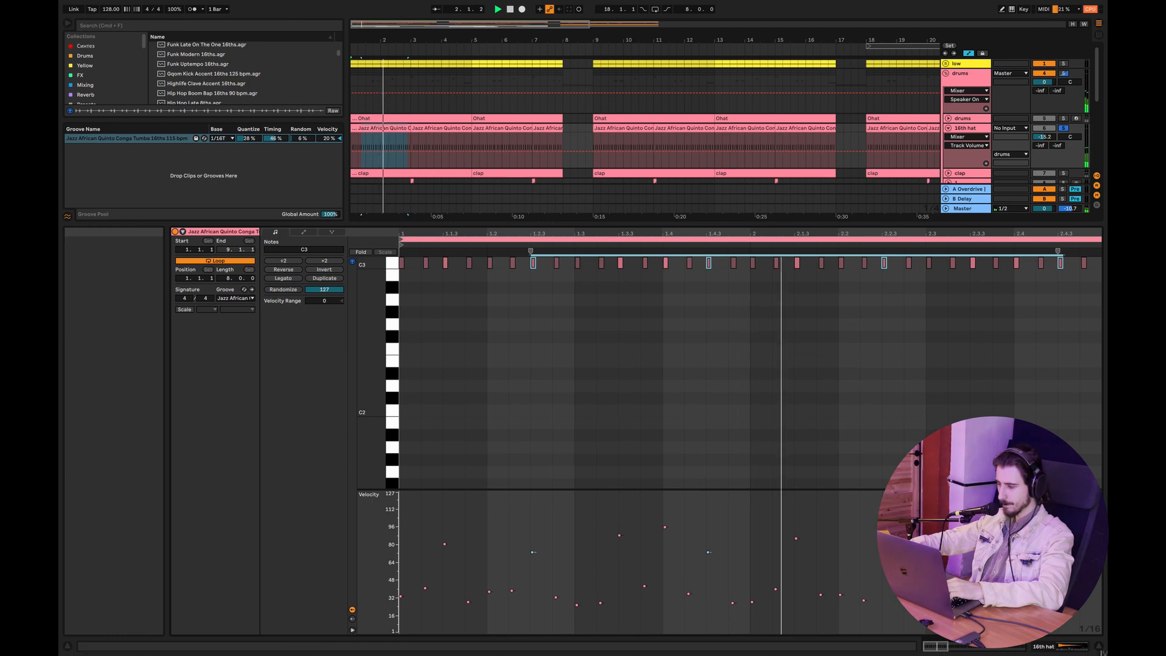
Stop playback, close the clip editor and duplicate the edited 16th hat clip over the following bars up to bar 8
key("super+alt+l")
key("space")
left_click(442, 128)
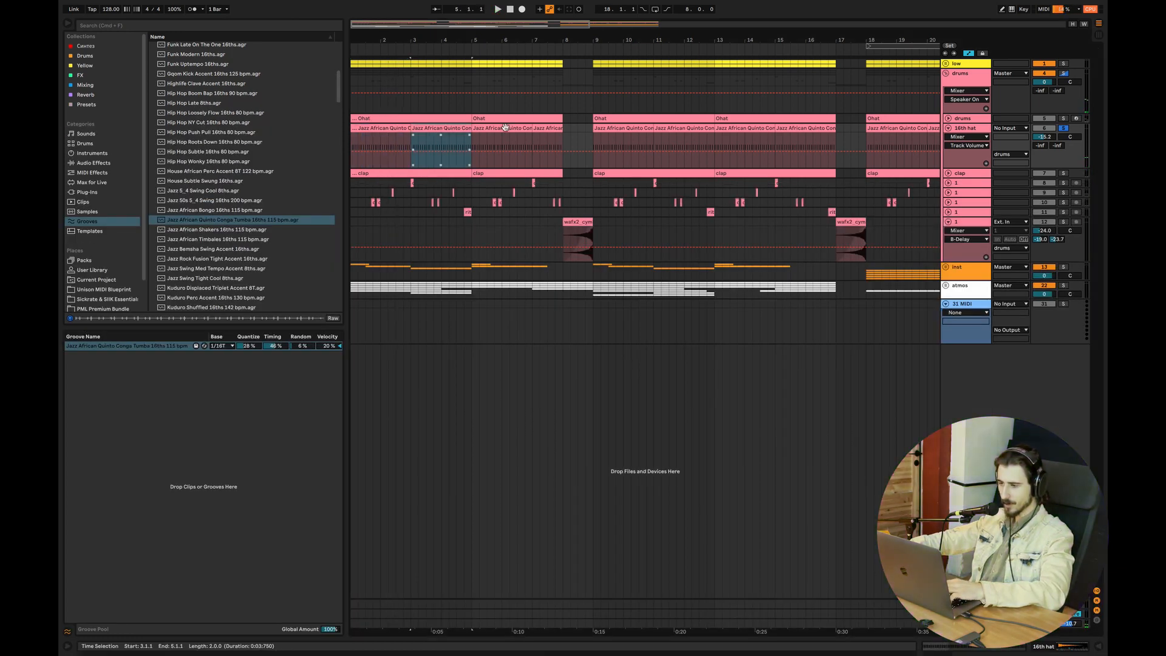
key("super+d")
key("super+d")
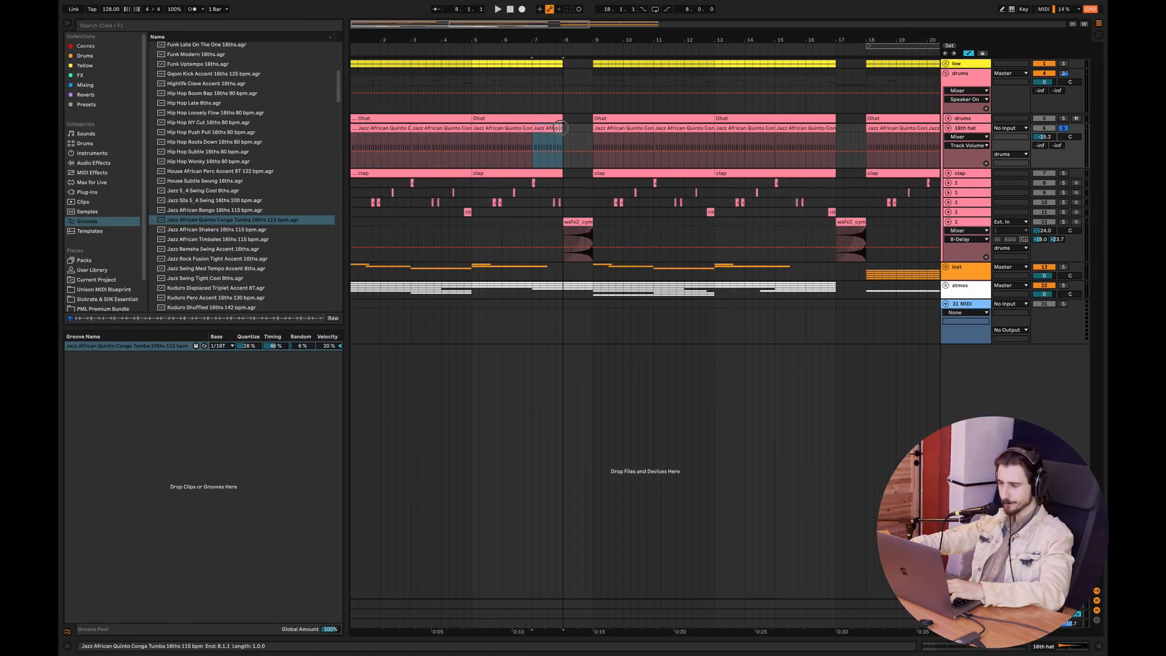
Expand and solo the clap track, and open its first clip in the note editor
left_click_drag(357, 25, 440, 24)
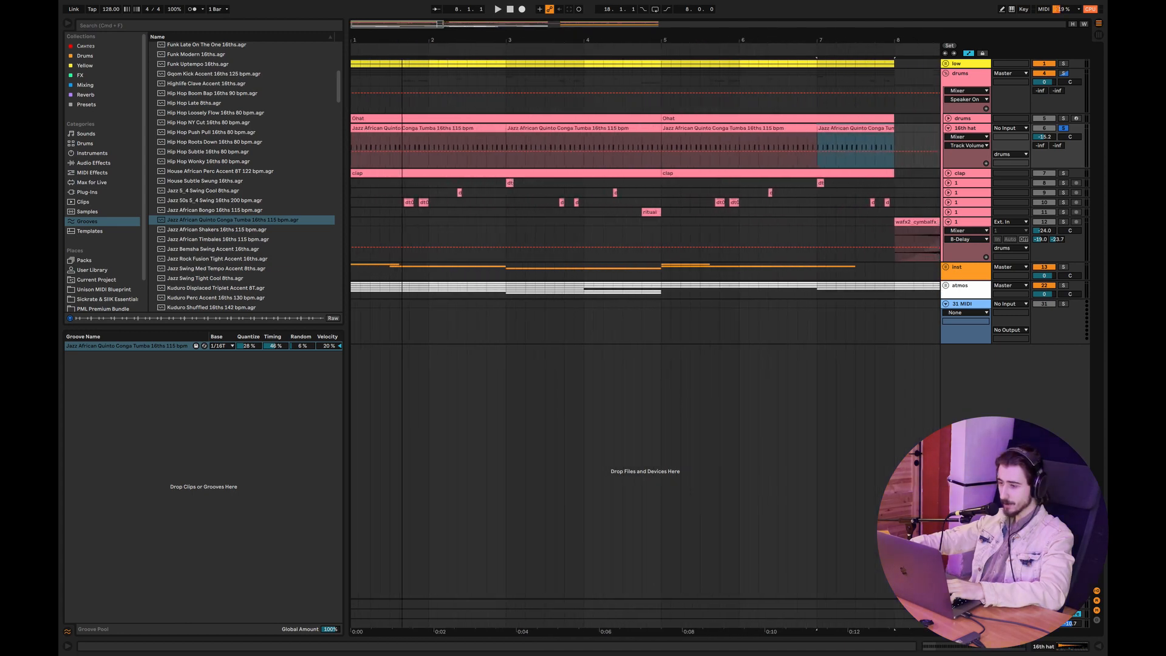
left_click(948, 173)
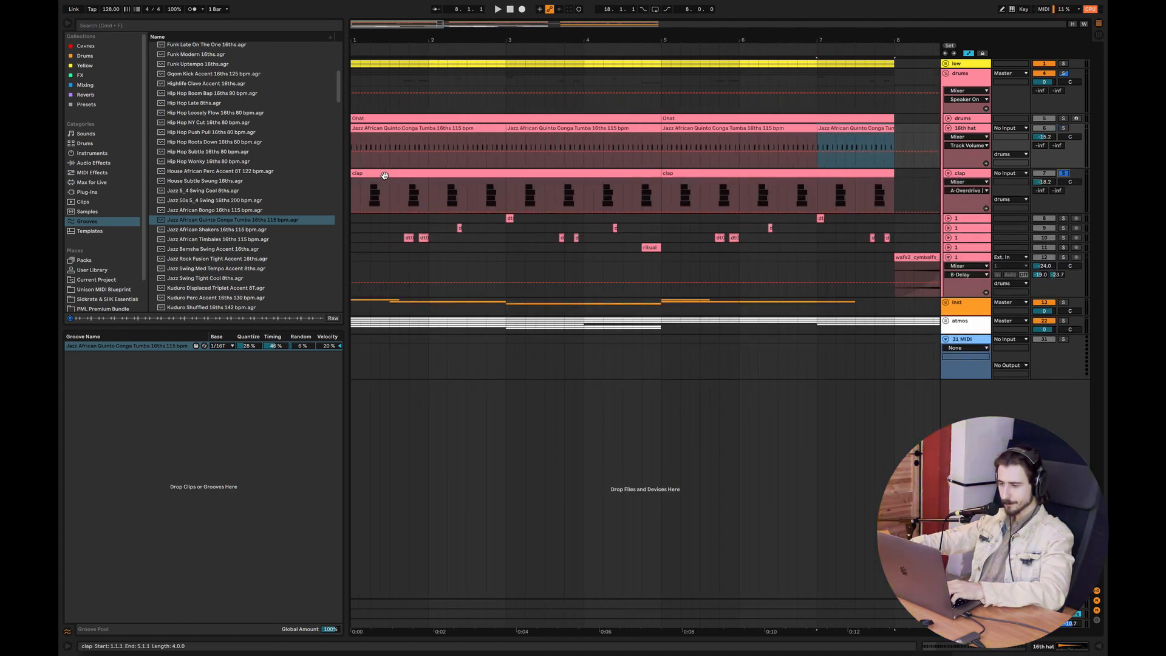
double_click(418, 197)
left_click(654, 299)
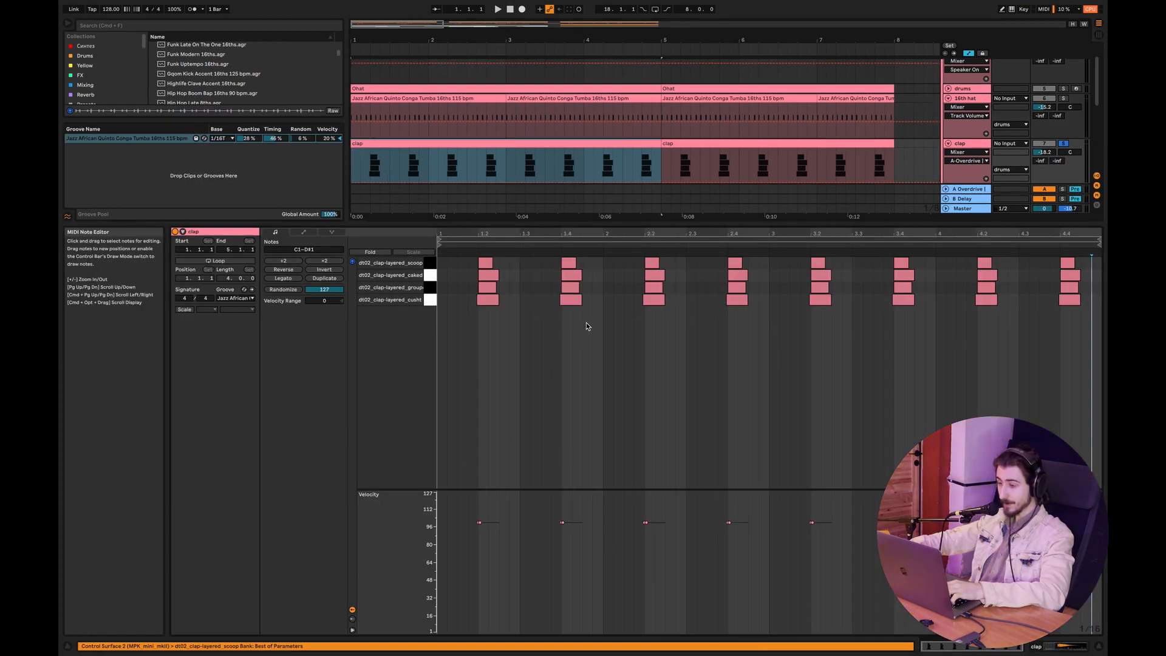
Check the clap clip's groove choice, leaving the Jazz African groove assigned, and hide the Info View
left_click(240, 298)
left_click(241, 313)
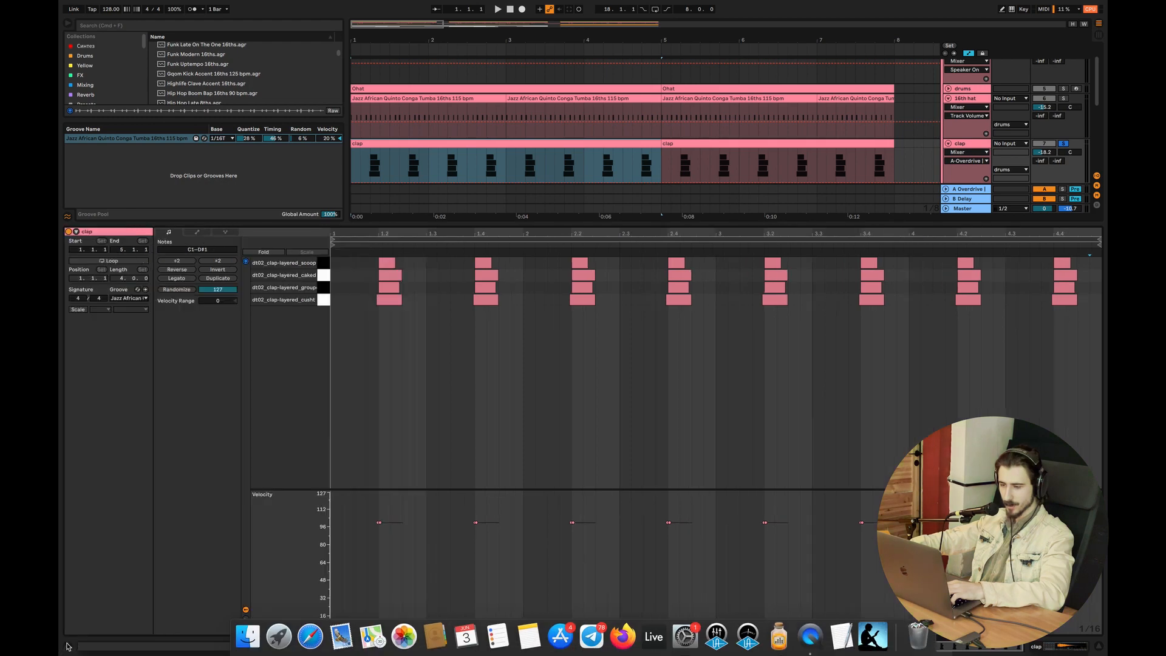
left_click(715, 358)
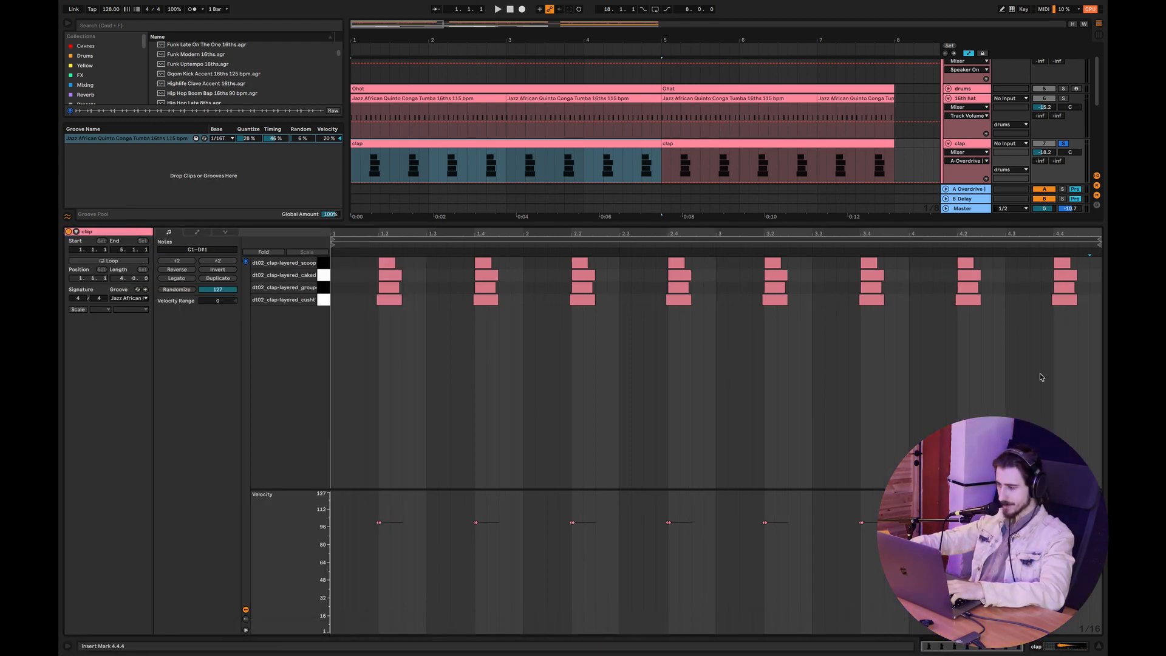
Examine the timing of the dt02_clap-layered_cusht notes against the other clap layers, and the start of its sample in the Drum Rack
left_click_drag(485, 234, 504, 273)
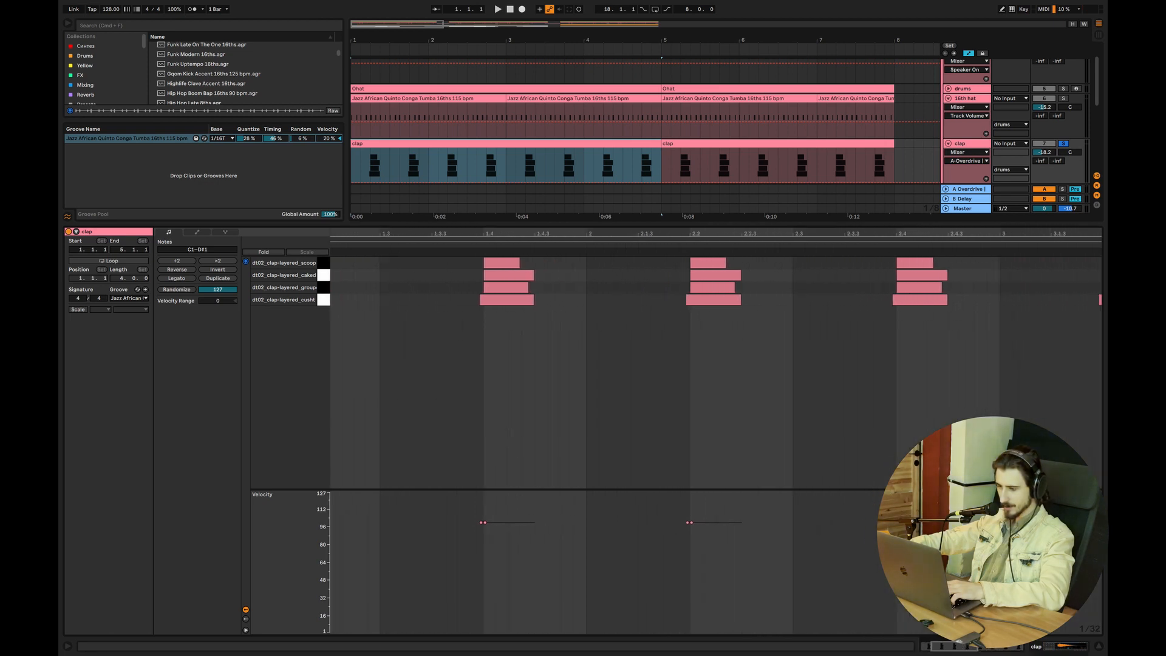
left_click_drag(944, 646, 934, 646)
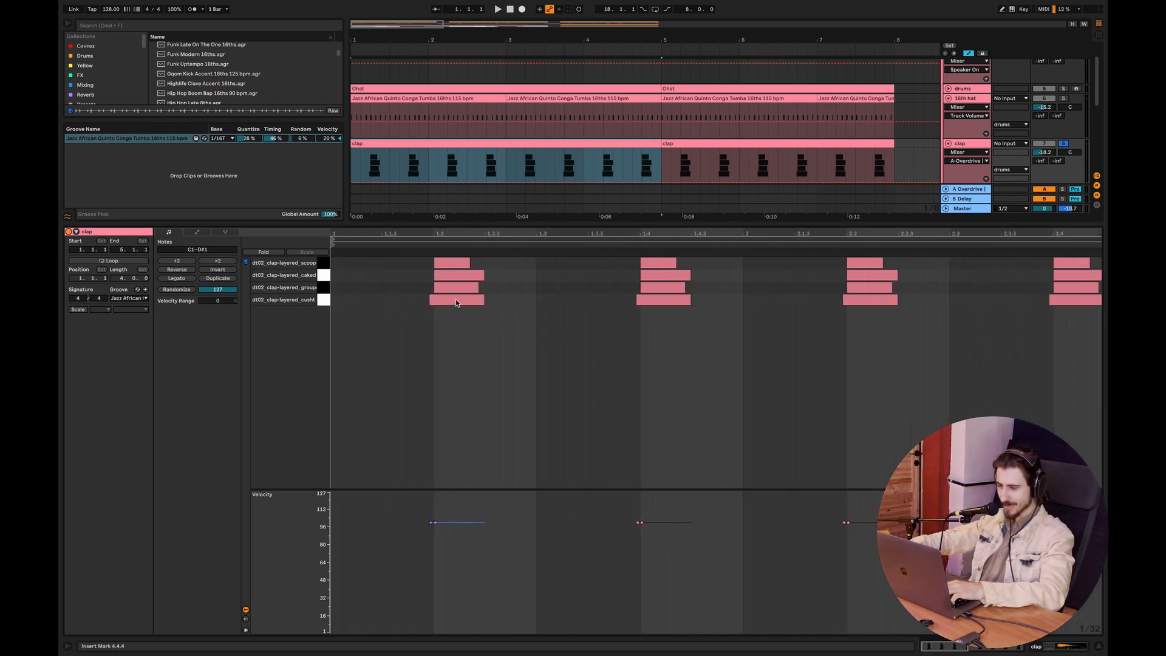
left_click(456, 302)
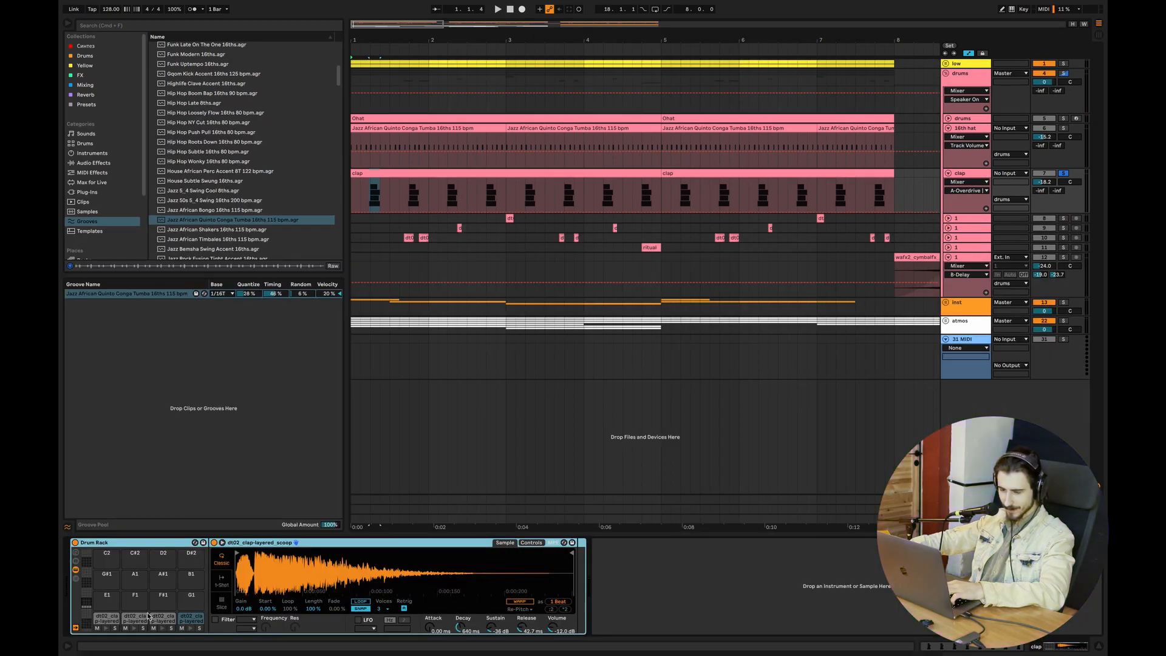
left_click(118, 619)
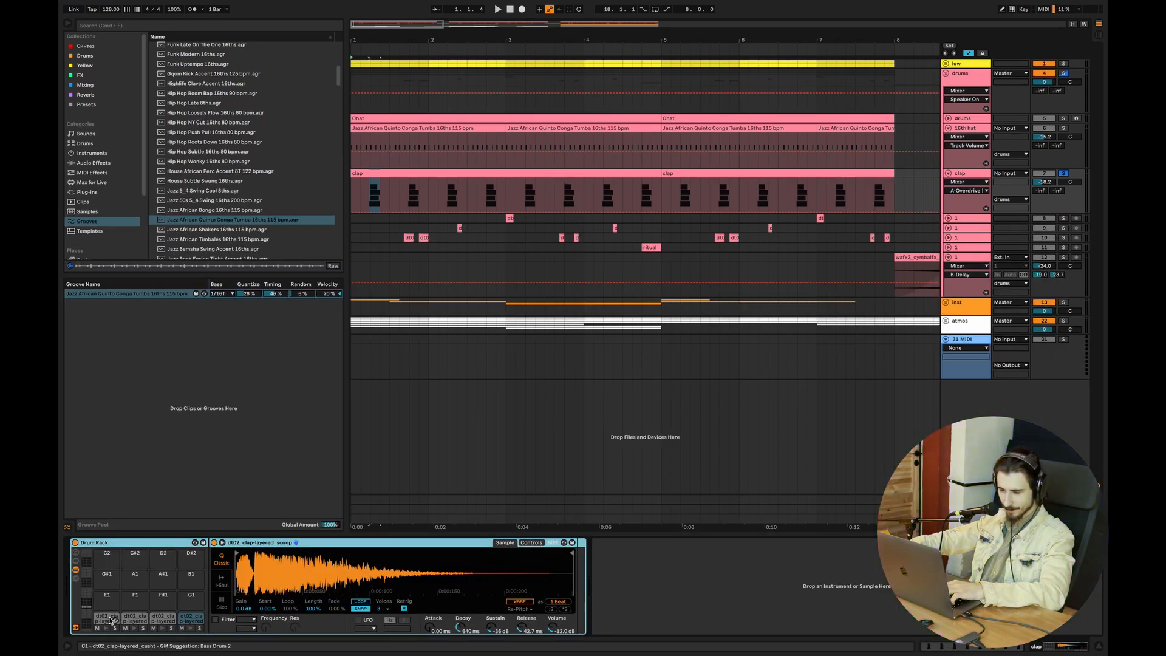
left_click_drag(246, 564, 273, 564)
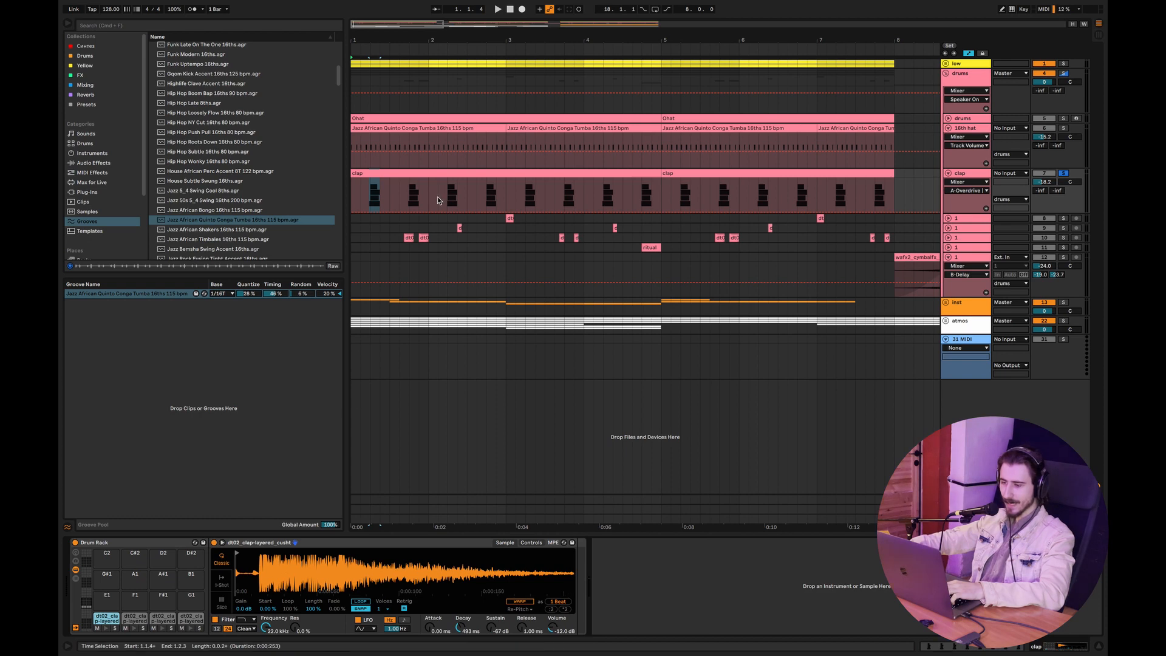
Select all dt02_clap-layered_cusht notes in the first clap clip and shift them slightly later so the first starts at 1.2.1
double_click(413, 175)
left_click(284, 300)
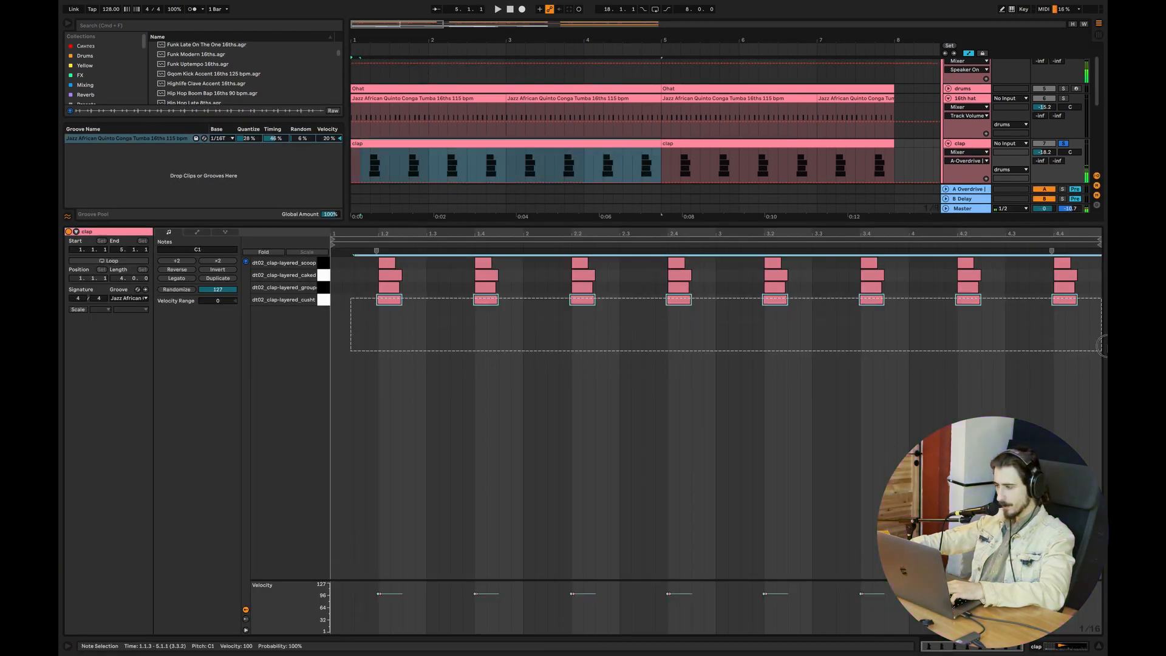
scroll(475, 332, "up", 5)
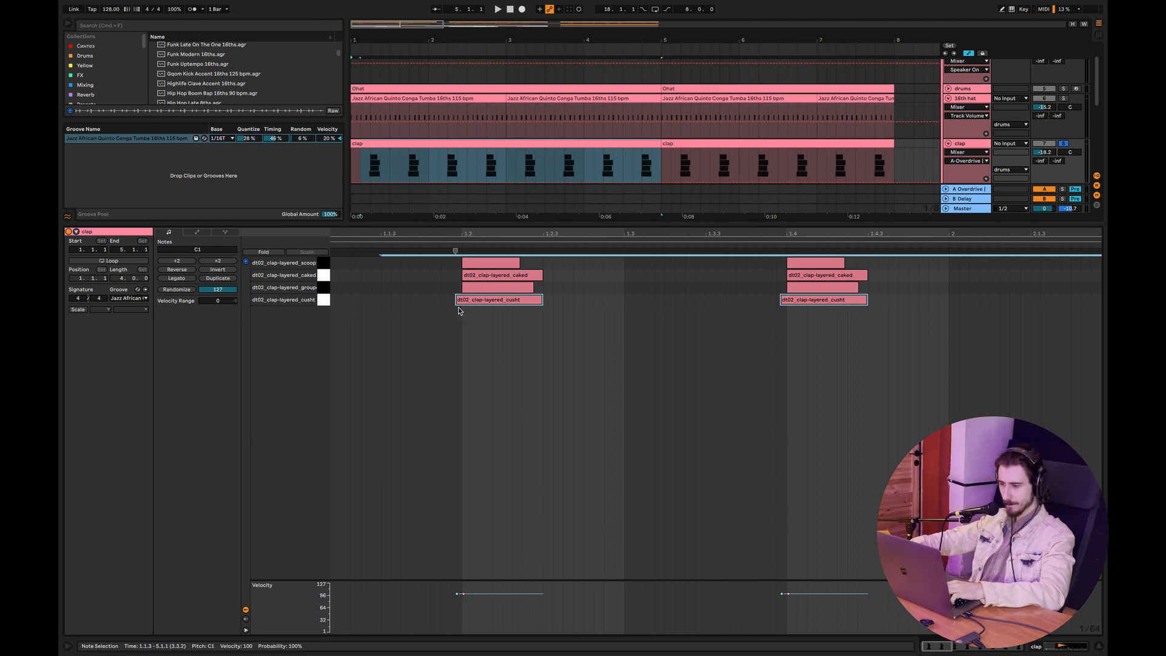
left_click_drag(465, 304, 474, 305)
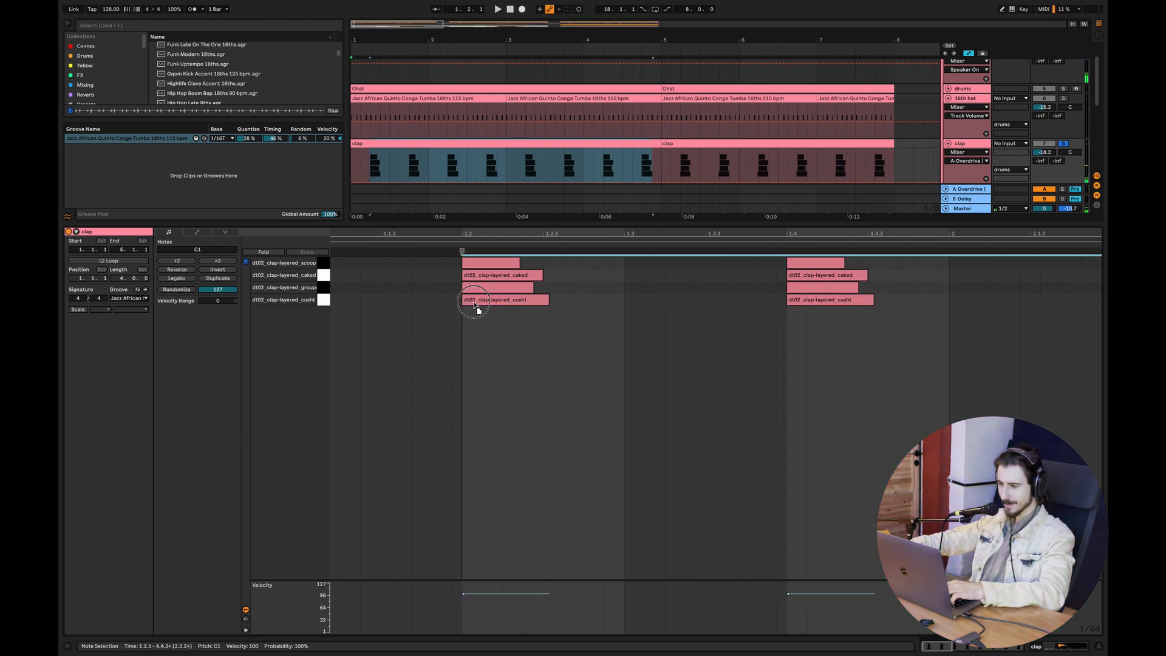
Play back the shifted claps and audition the dt02_clap-layered_cusht pad soloed in the clap track's Drum Rack
key("space")
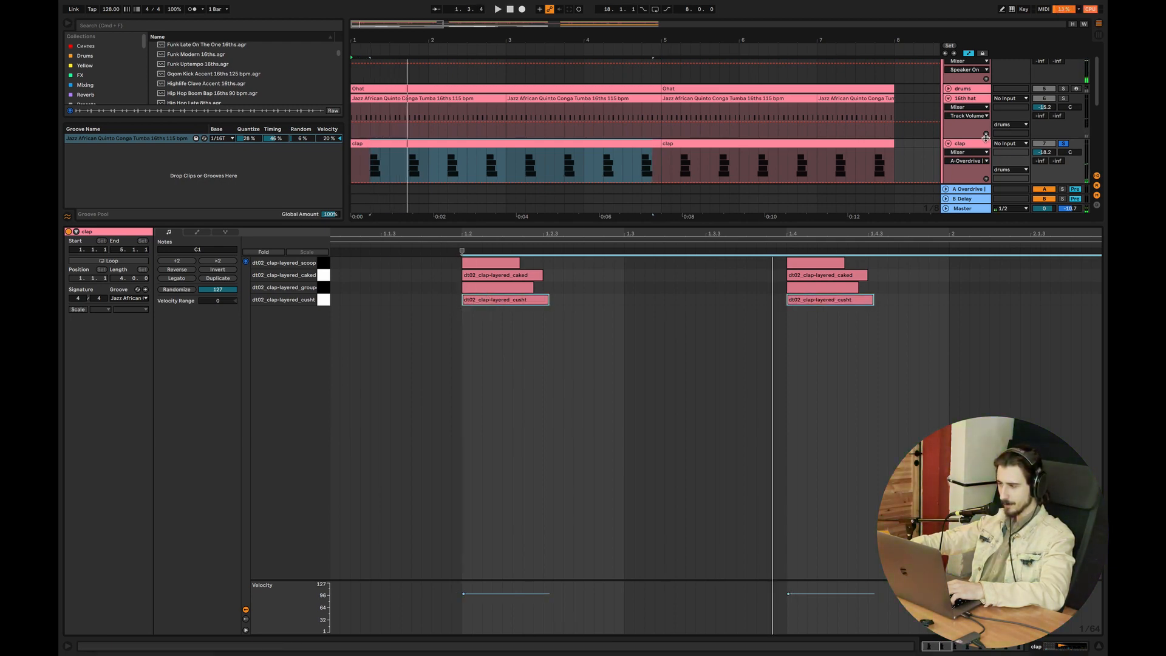
left_click(980, 146)
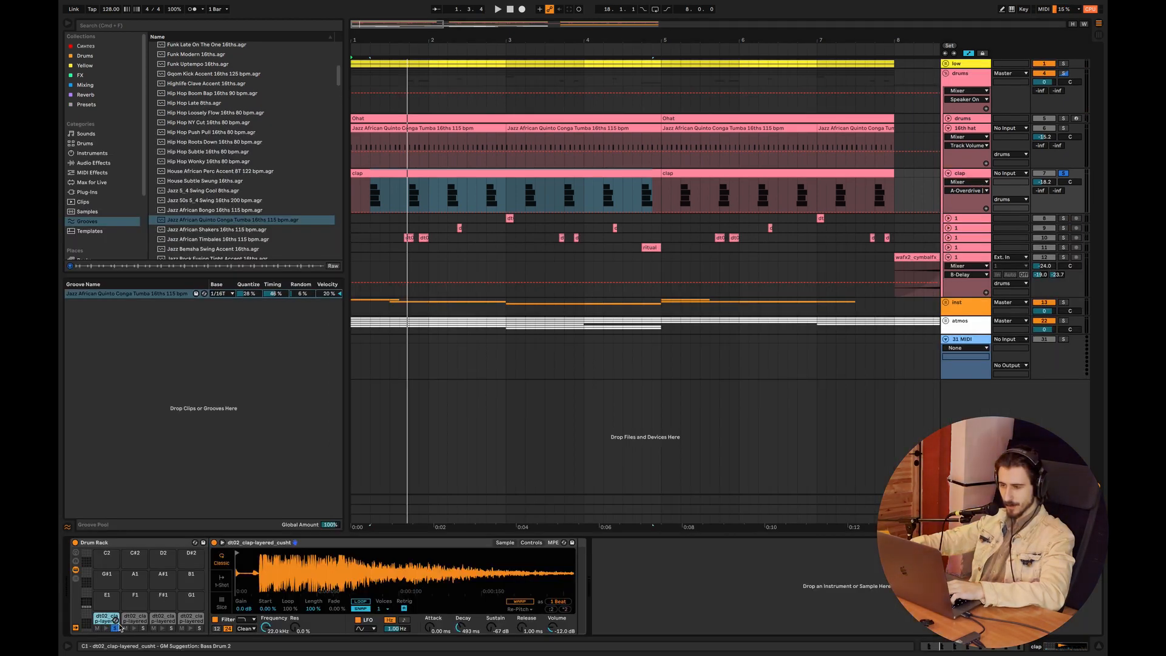
key("space")
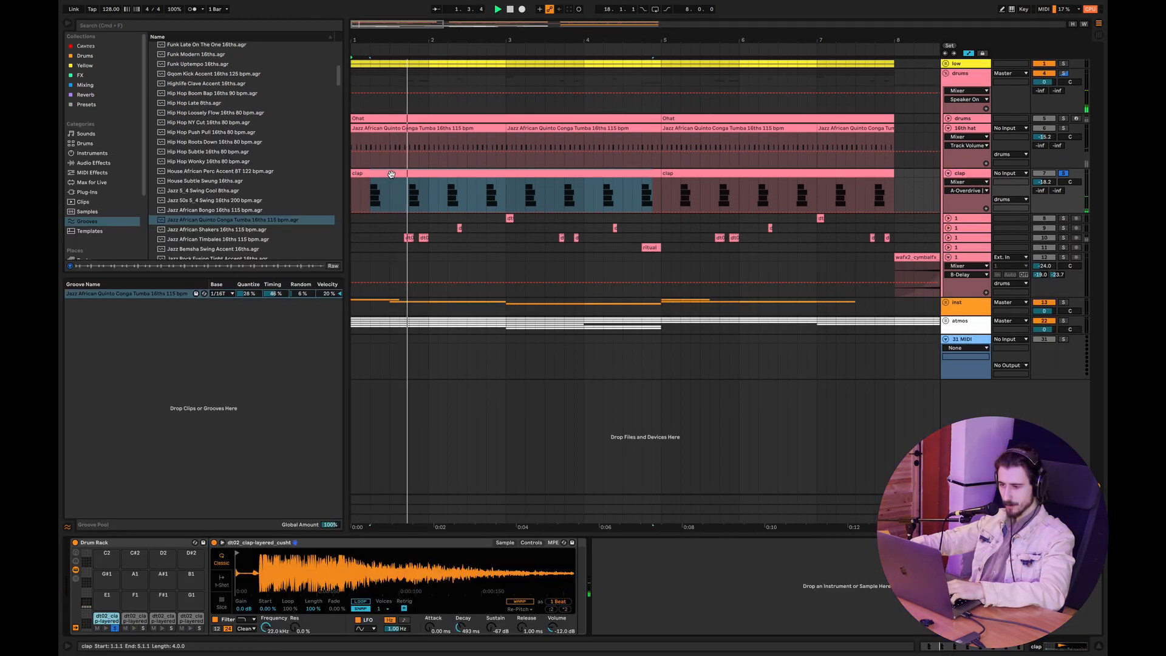
key("space")
Shift all selected dt02_clap-layered_cusht notes in the first clap clip slightly earlier than the other layers and play the result
double_click(392, 175)
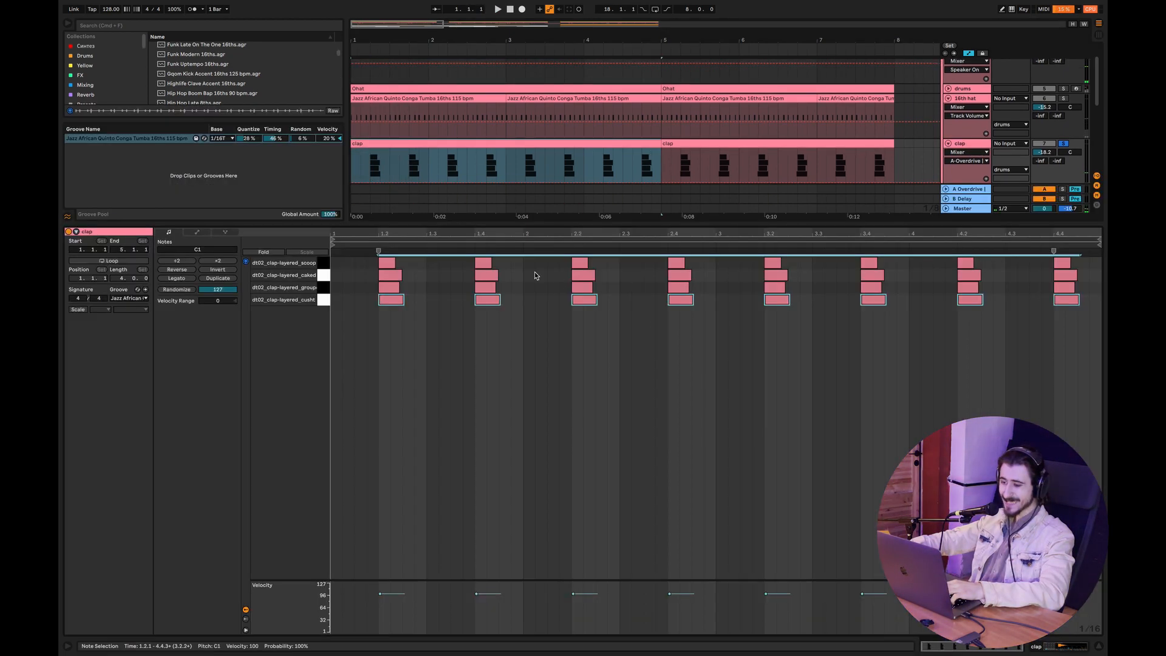
scroll(409, 300, "up", 3)
scroll(409, 300, "left", 2)
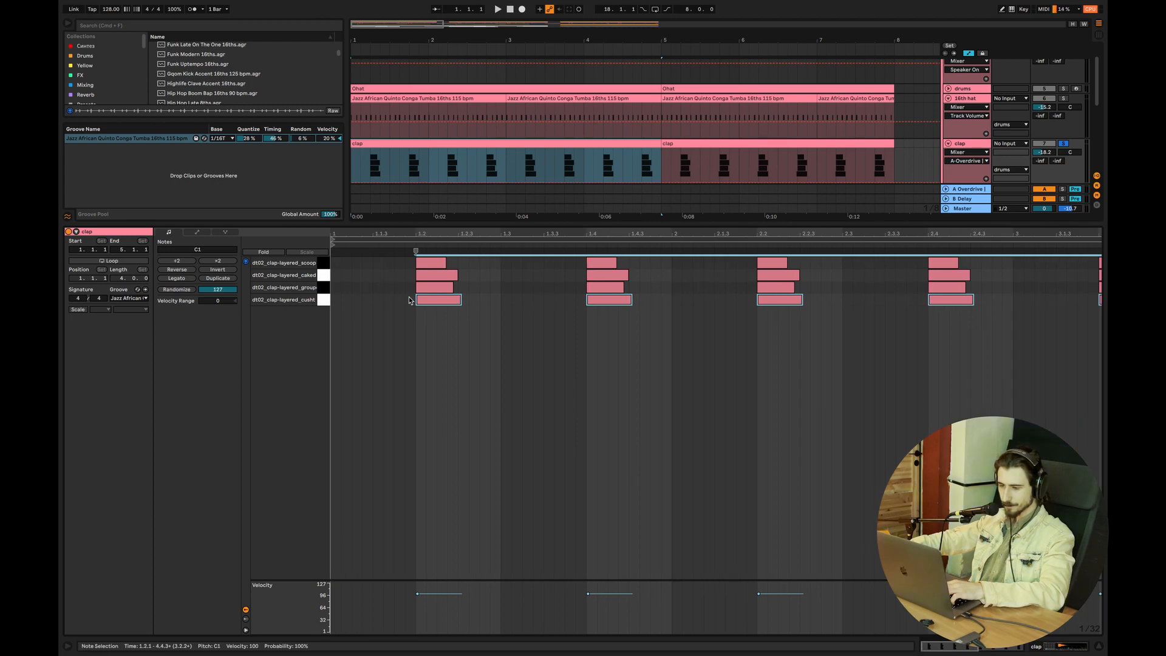
left_click_drag(429, 303, 423, 309)
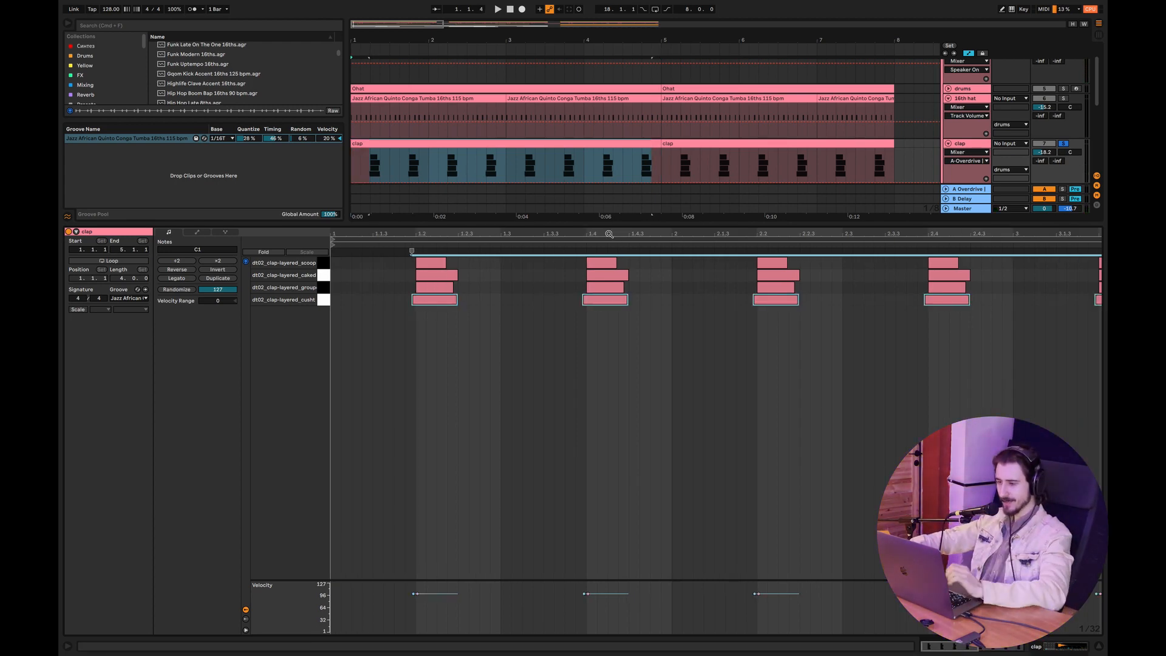
key("space")
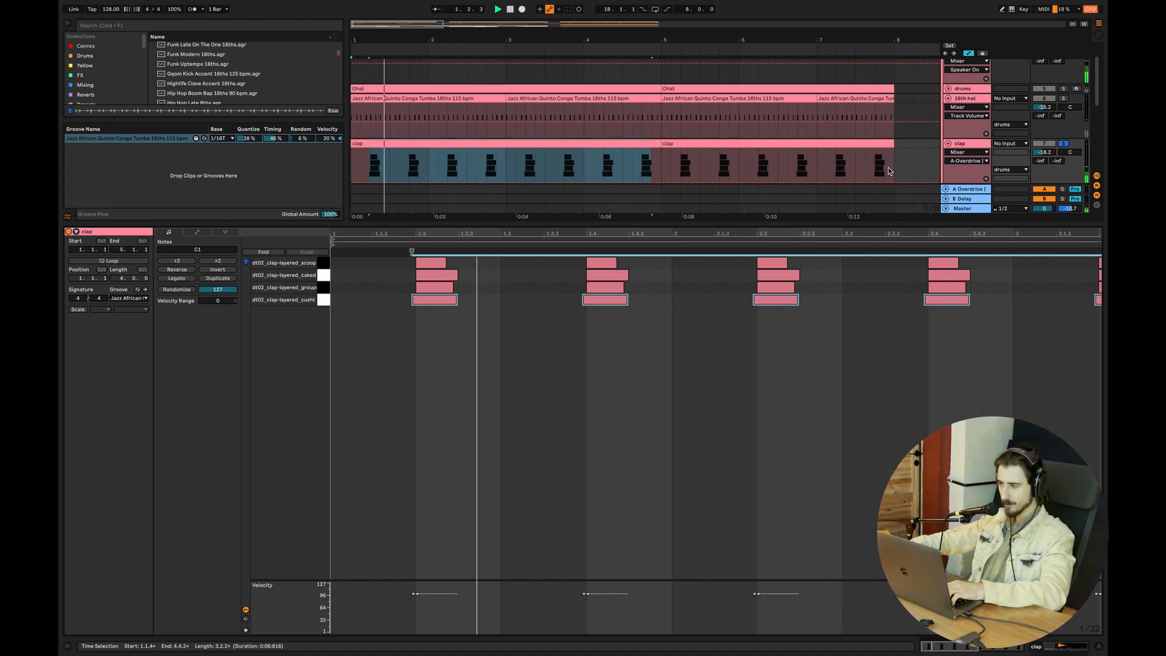
Solo the dt02_clap-layered_grouped pad together with dt02_clap-layered_cusht in the Drum Rack and listen to the two layers
double_click(953, 145)
key("space")
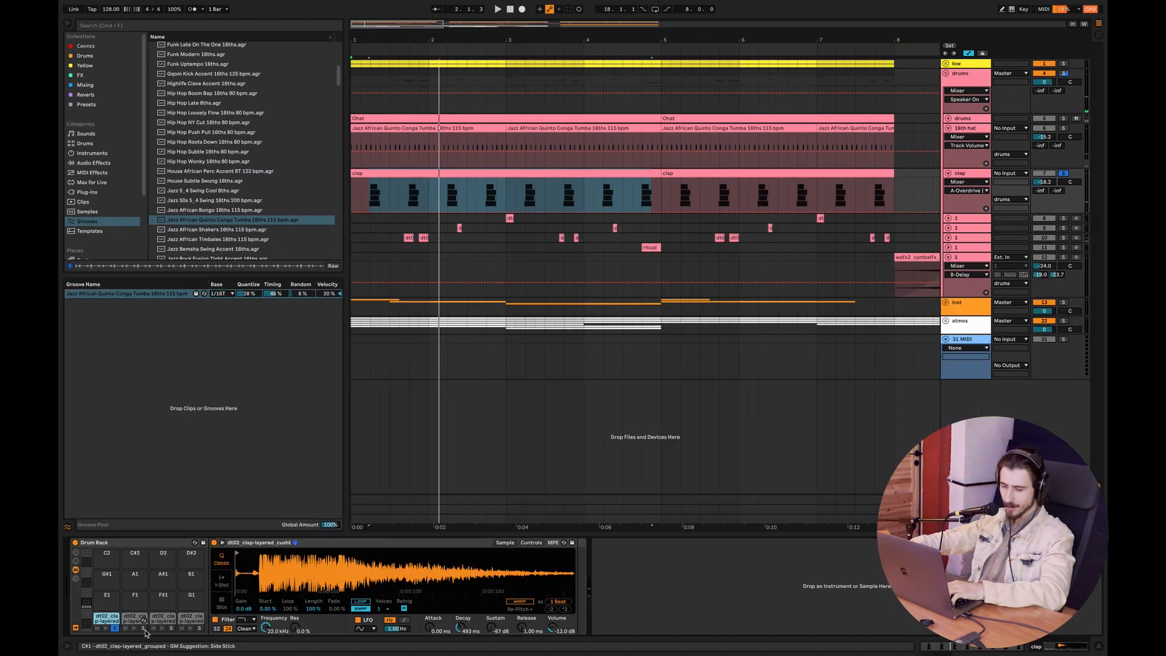
left_click(115, 628)
key("space")
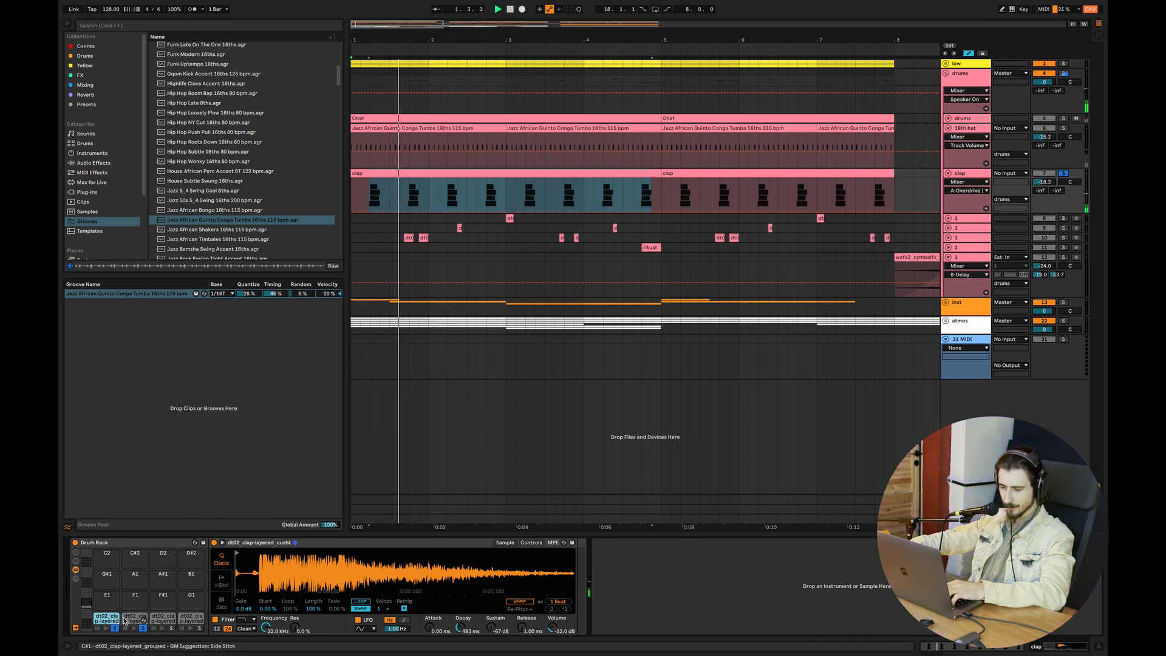
Adjust the Decay of the dt02_clap-layered_grouped sample and examine the start of its waveform
left_click(129, 620)
left_click_drag(465, 629, 461, 625)
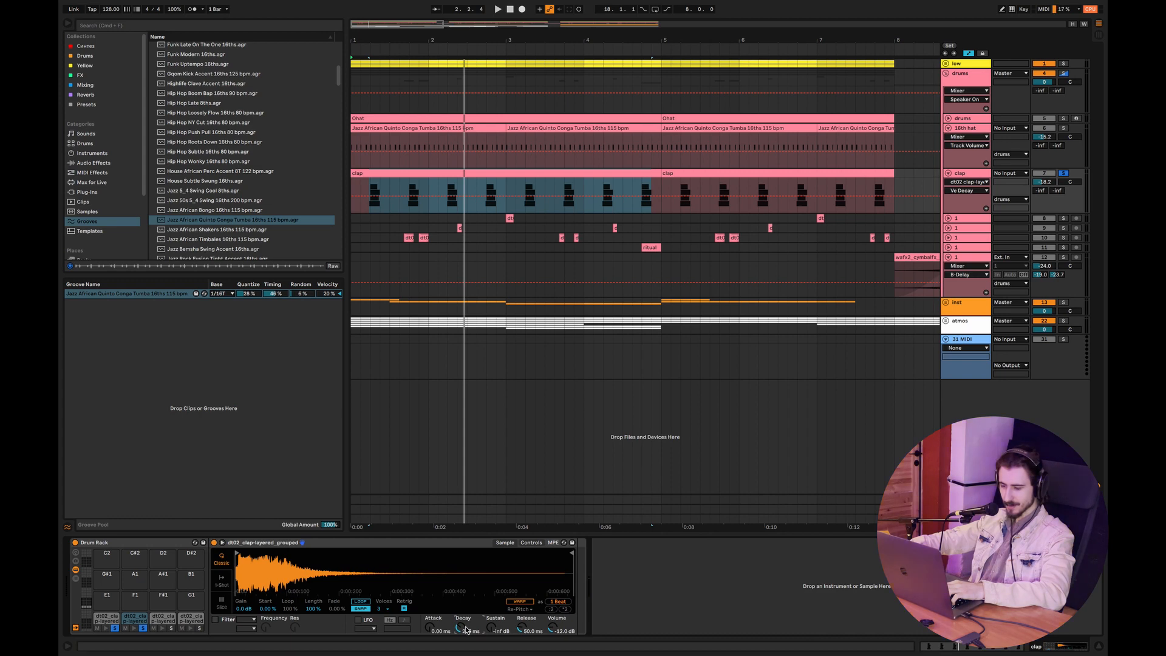
left_click_drag(415, 590, 414, 604)
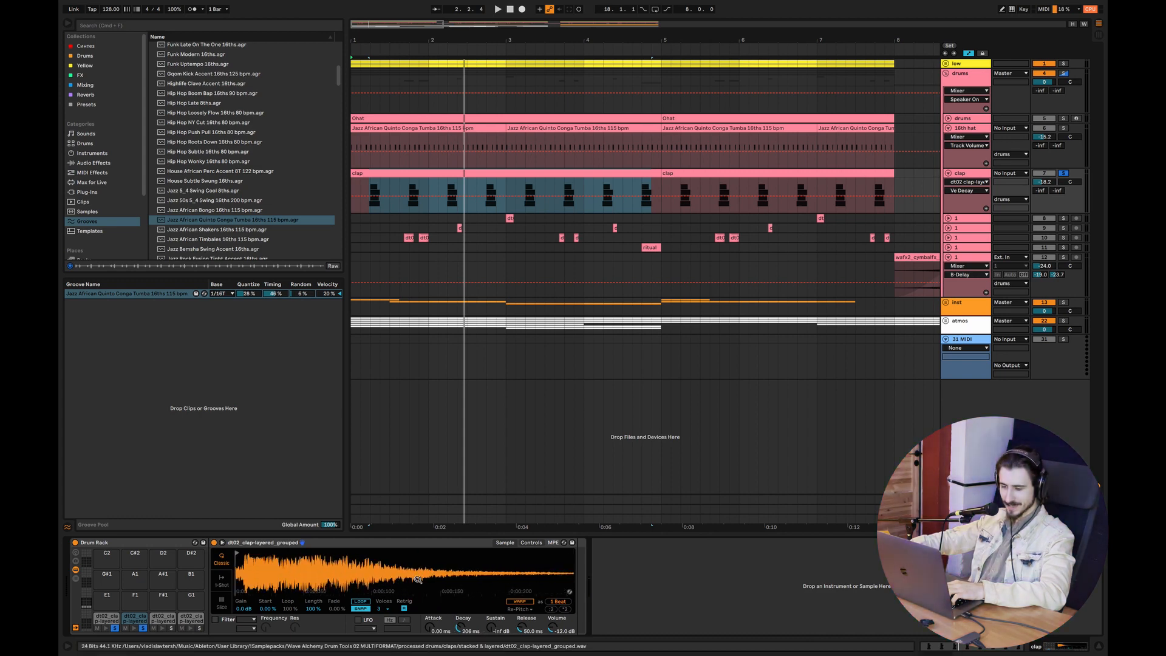
key("space")
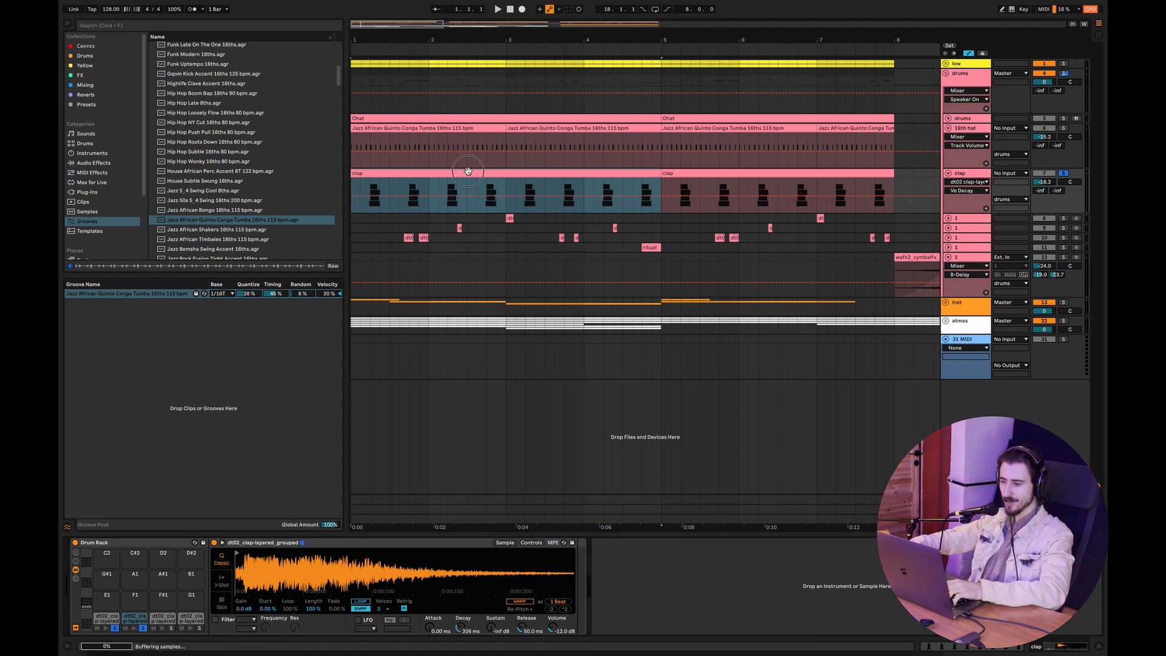
Nudge the first clap's four layer notes to slightly different offsets around 1.2, cusht earliest, and audition them with all pads unsoloed
double_click(468, 174)
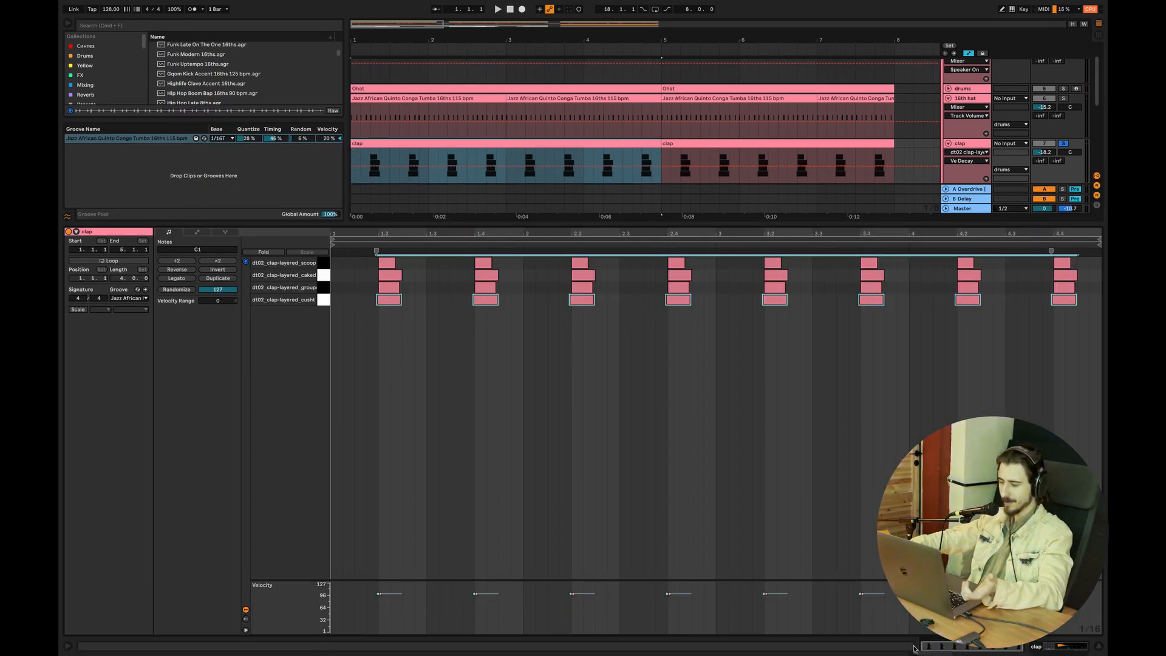
scroll(930, 643, "up", 10)
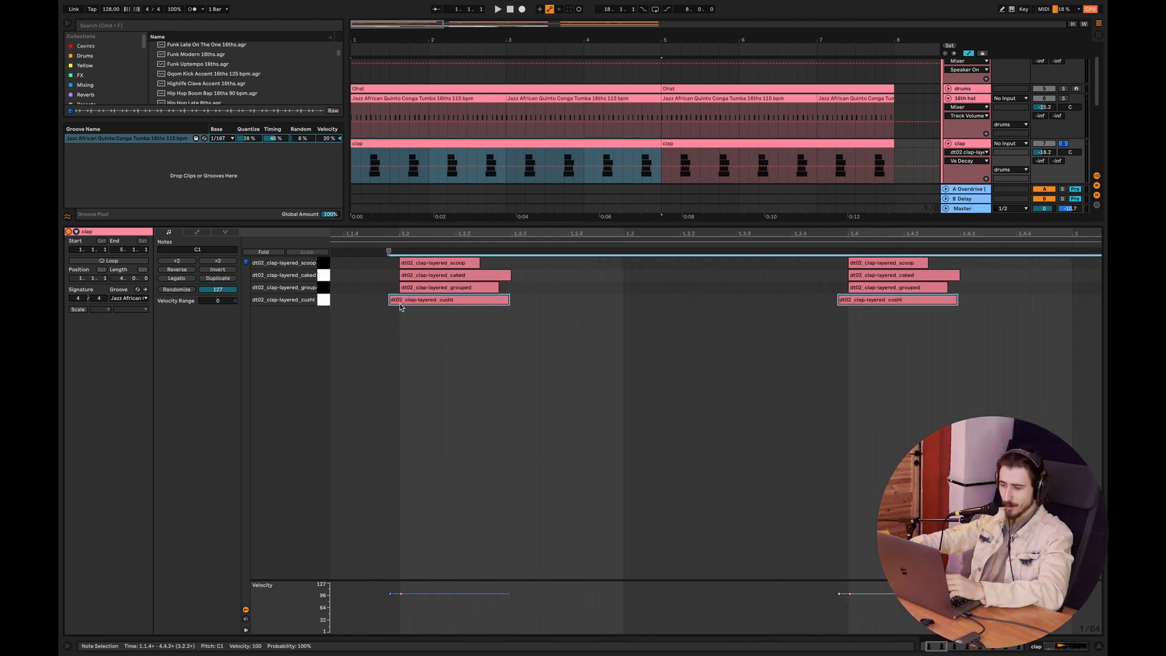
left_click_drag(403, 302, 418, 266)
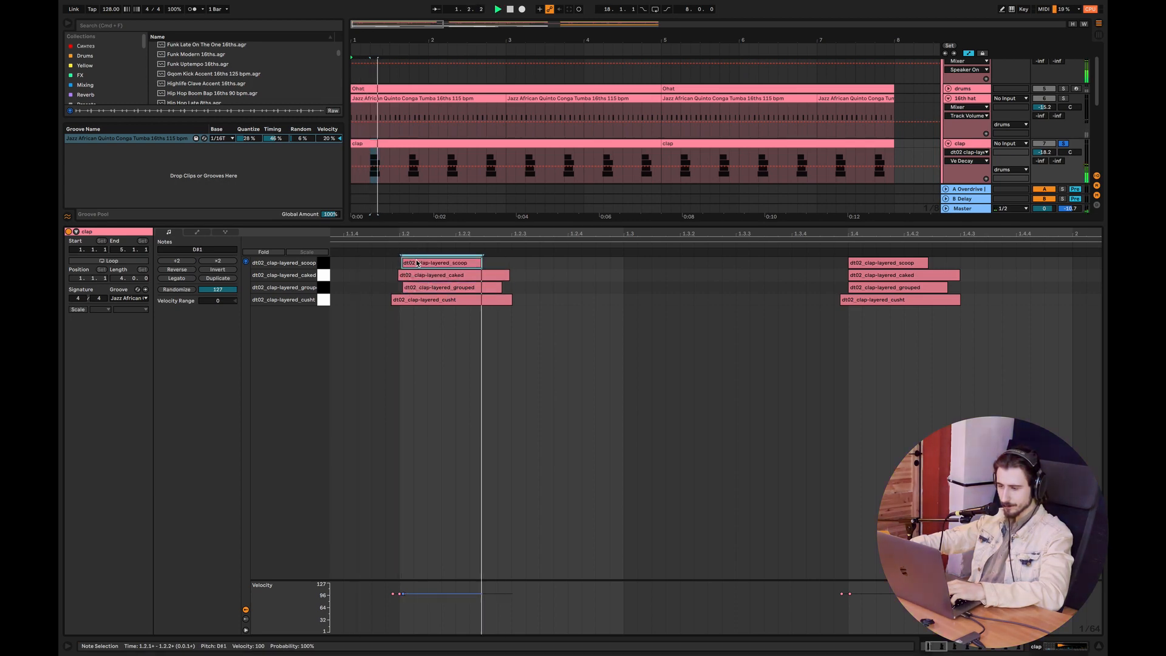
left_click(976, 145)
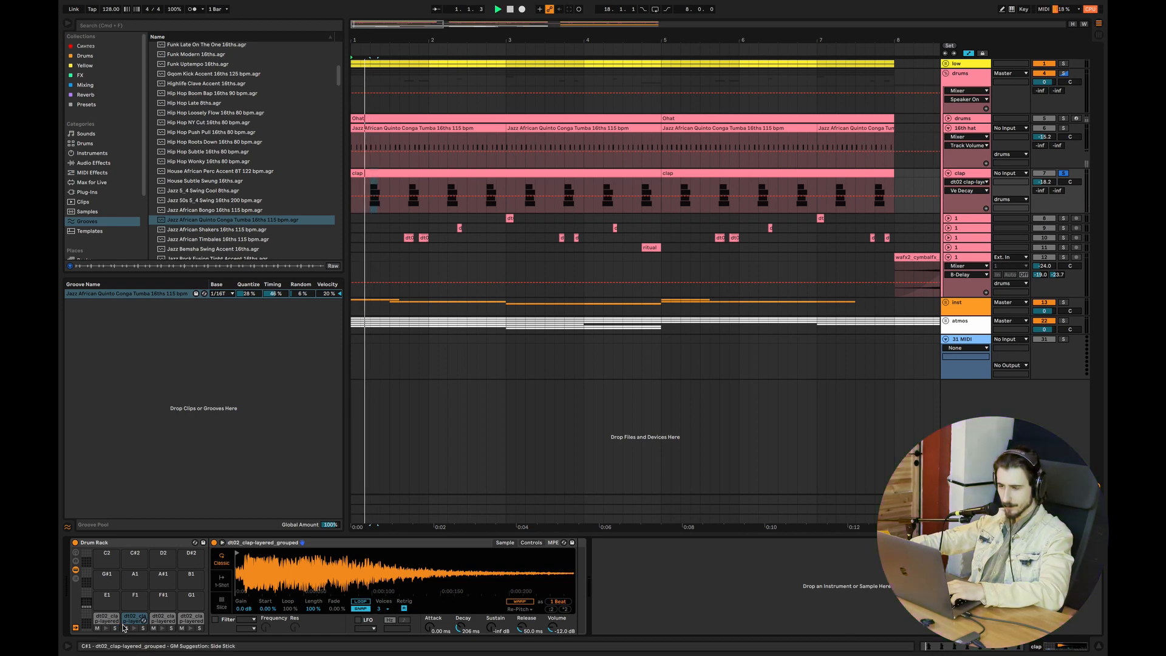
key("space")
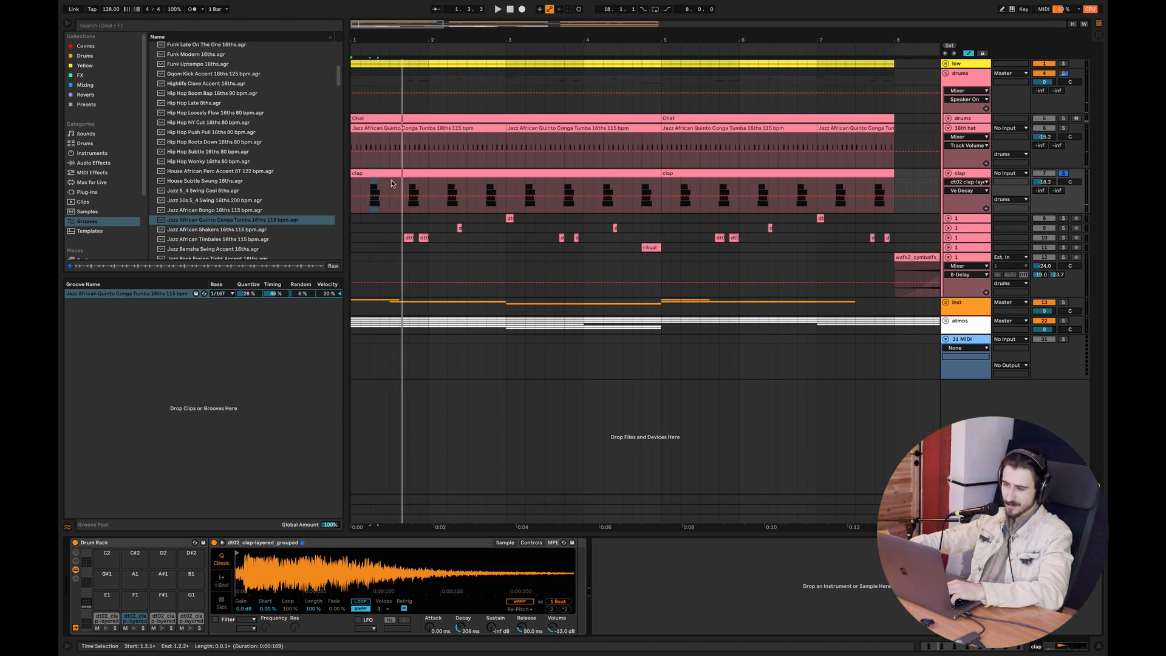
Duplicate the first half bar of claps three times, consolidate bars 1 and 2 into one clip and check its notes
left_click_drag(391, 184, 337, 170)
key("super+d")
key("super+d")
key("super+d")
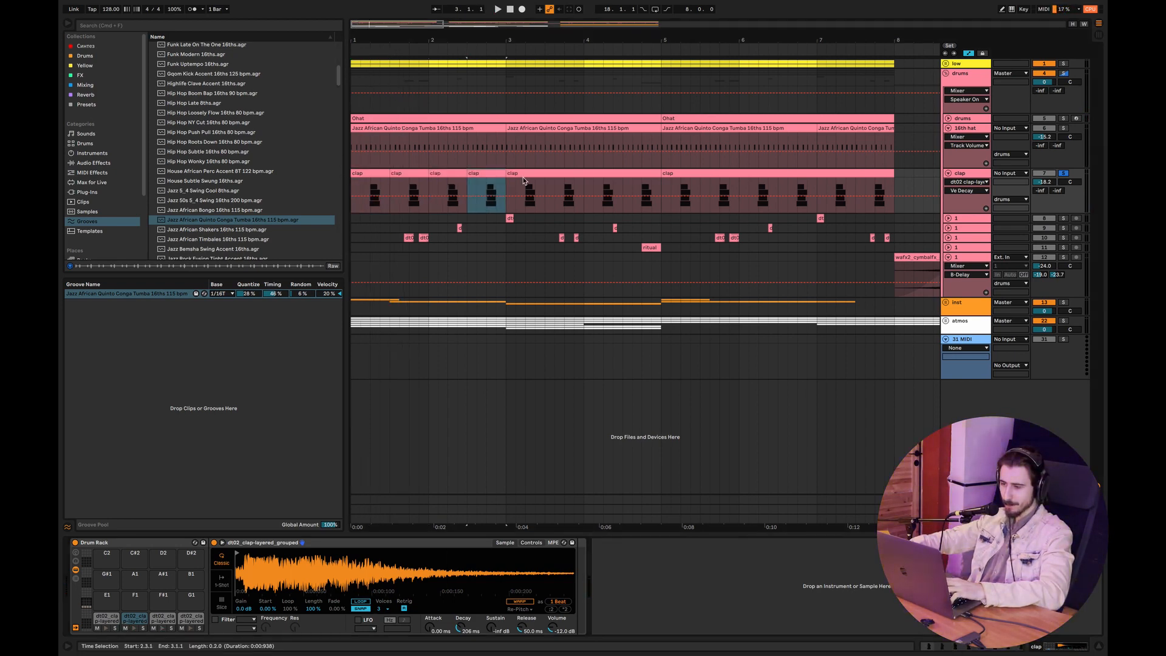
left_click_drag(506, 187, 340, 169)
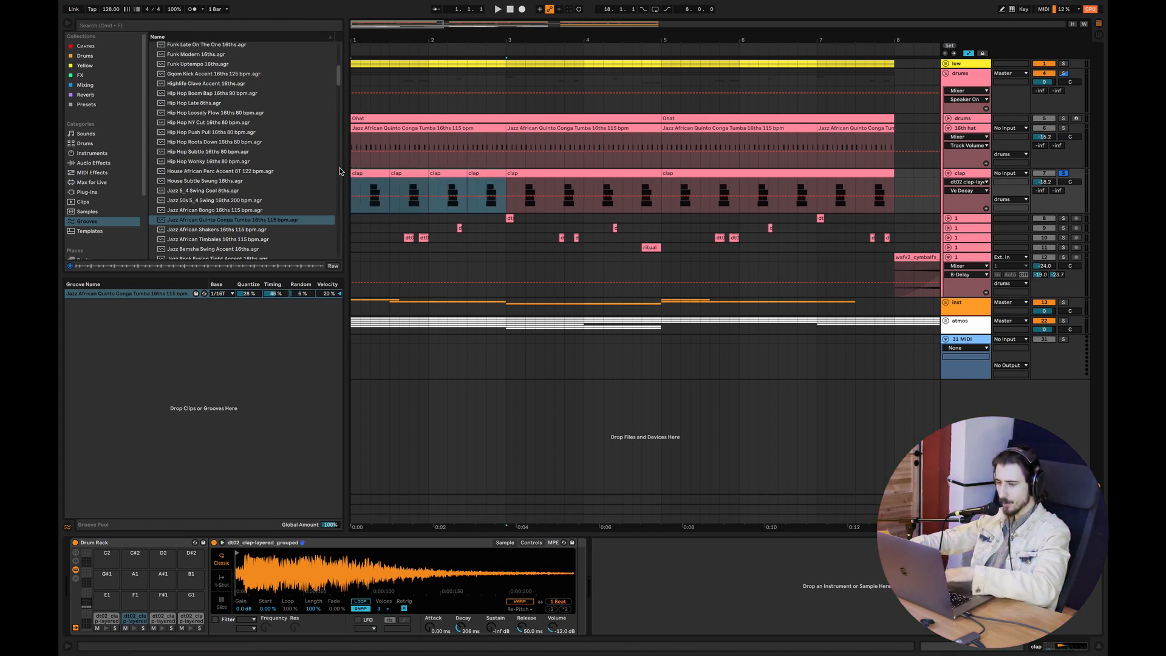
key("super+j")
double_click(392, 172)
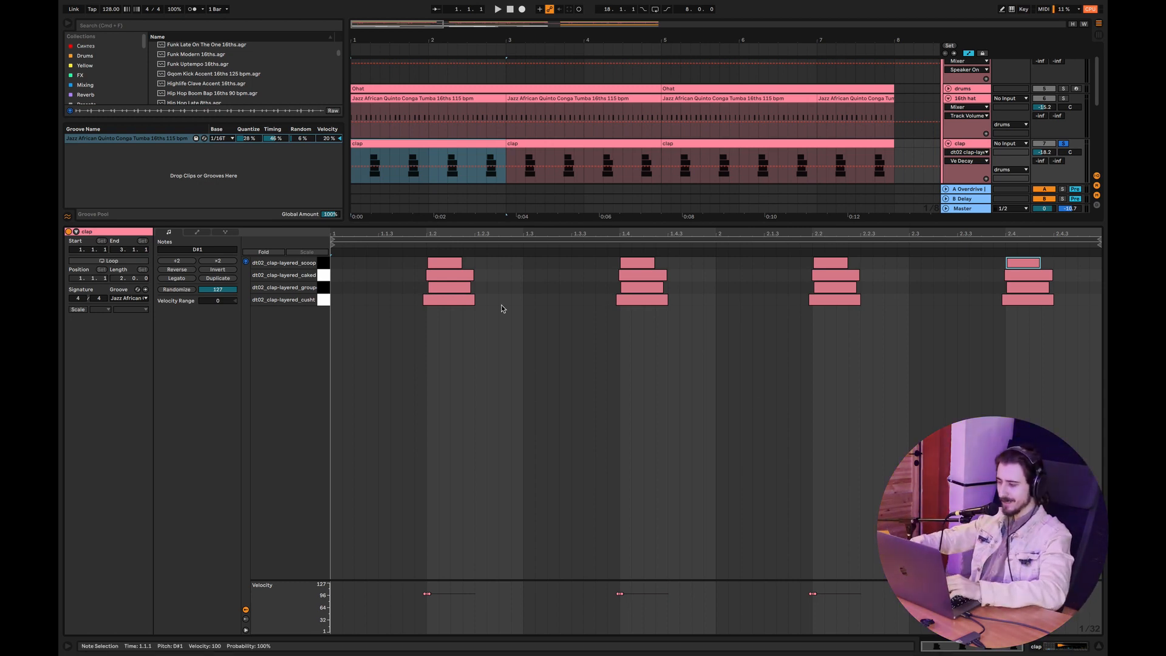
left_click(1101, 646)
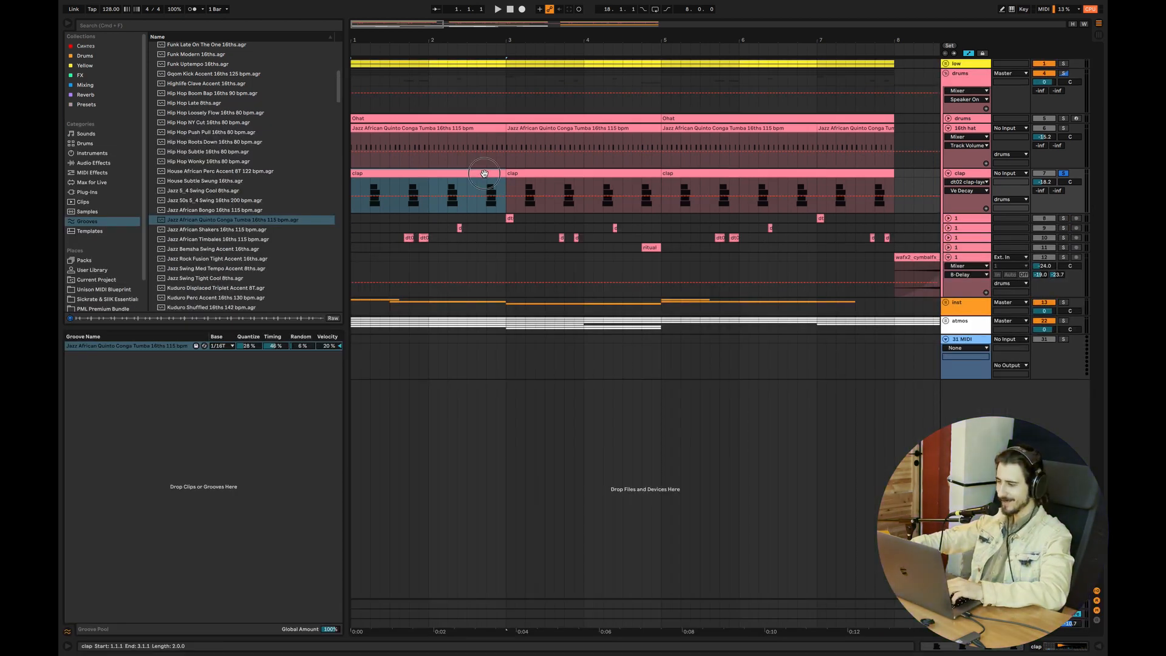
Duplicate the two-bar clap clip three times along the clap track and trim the last copy to end at bar 8
key("super+d")
key("super+d")
key("super+d")
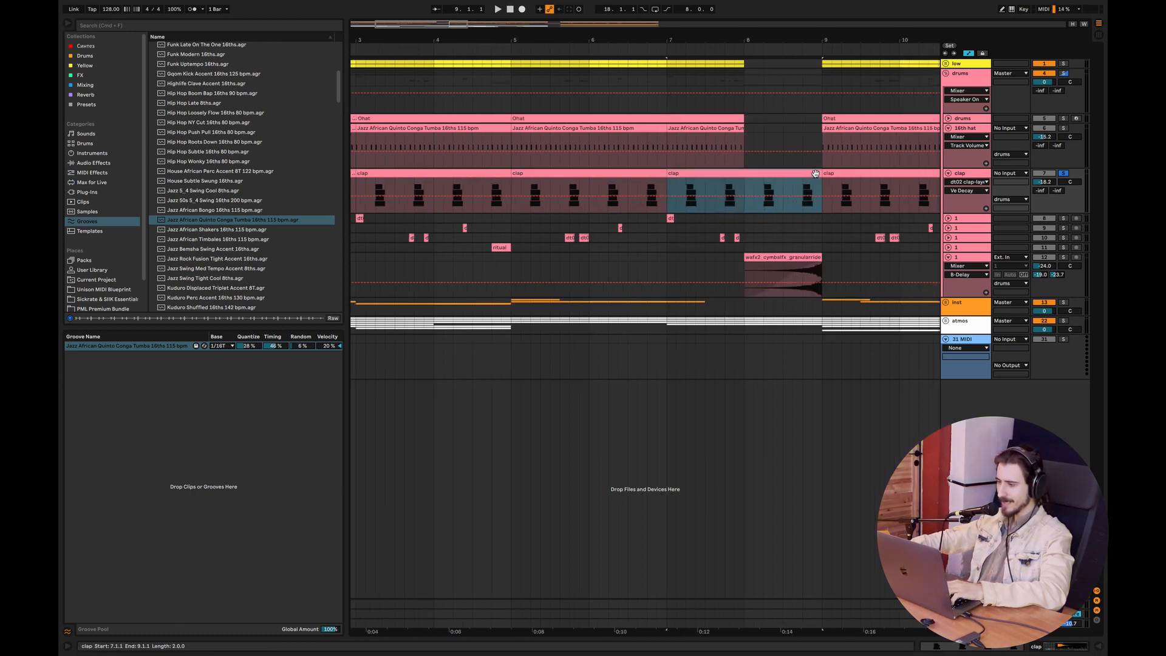
left_click_drag(818, 173, 753, 175)
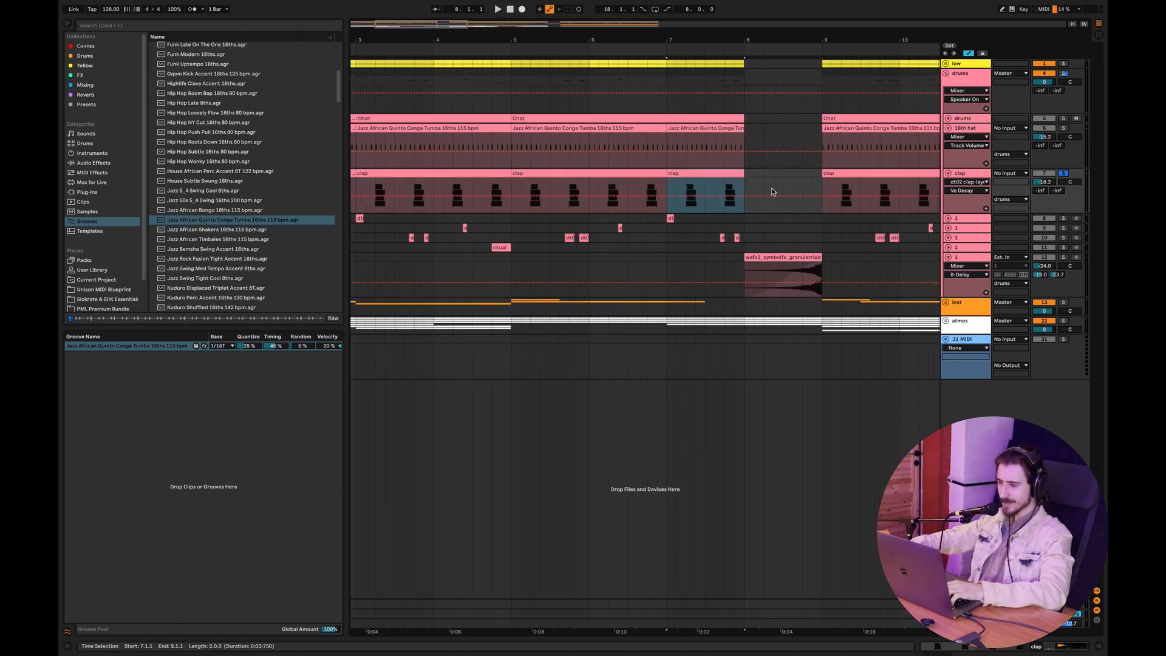
left_click_drag(440, 25, 417, 25)
Unfold the drums track inside the drums group, solo it in place of the clap track and play it from bar 1
left_click(973, 118)
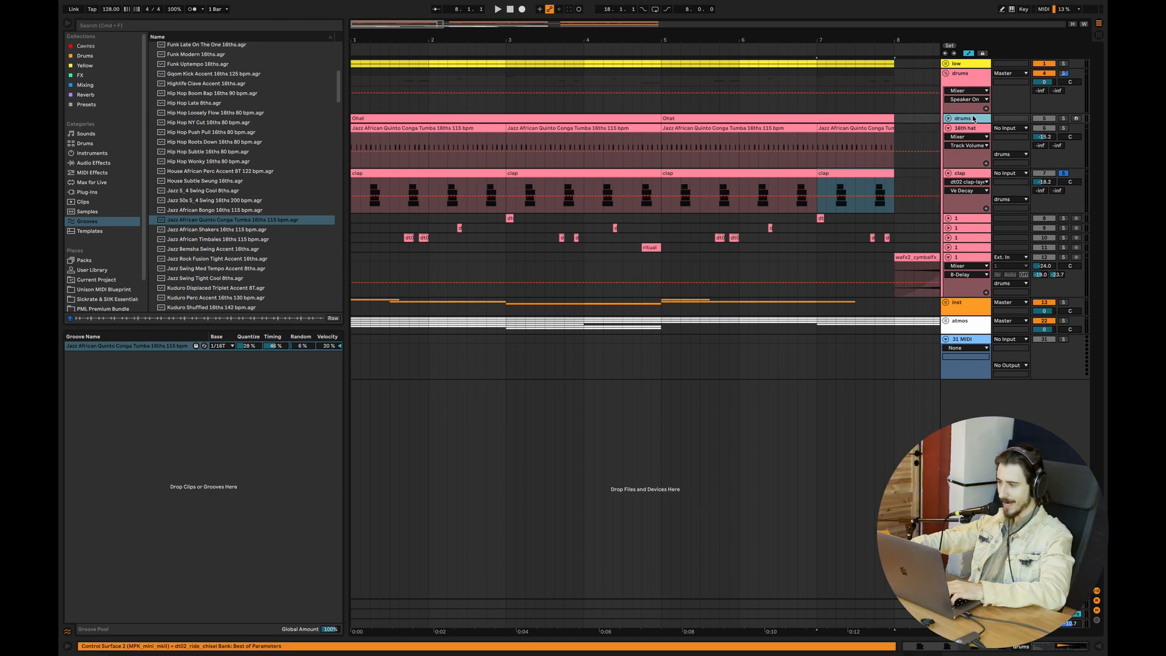
left_click(948, 118)
double_click(963, 119)
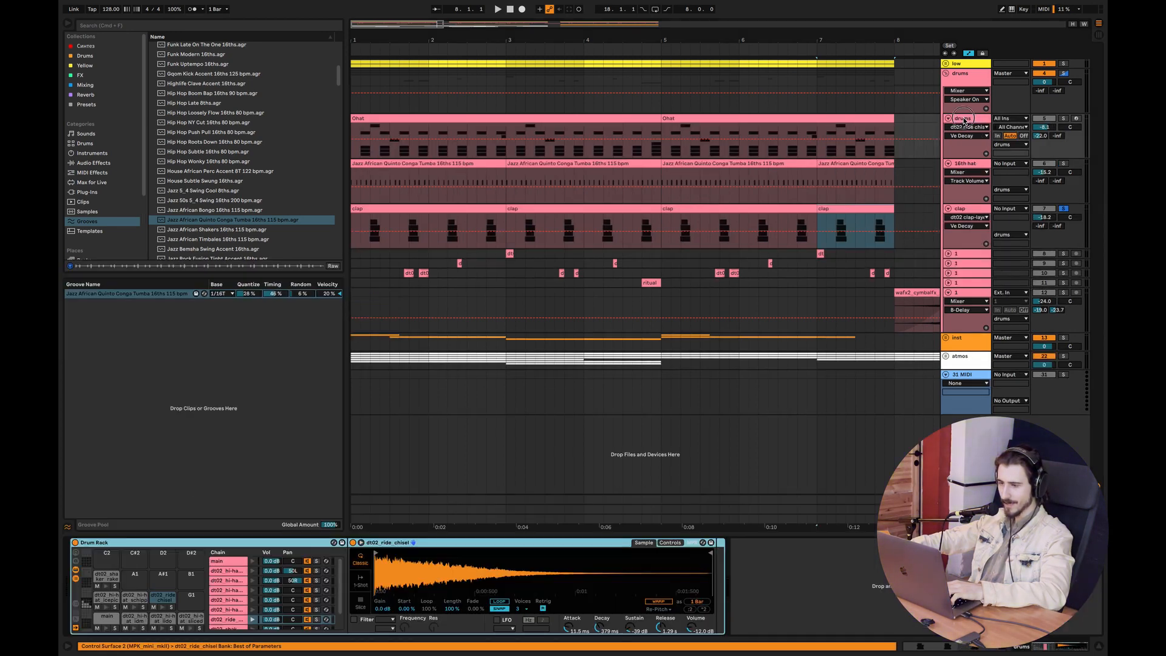
key("space")
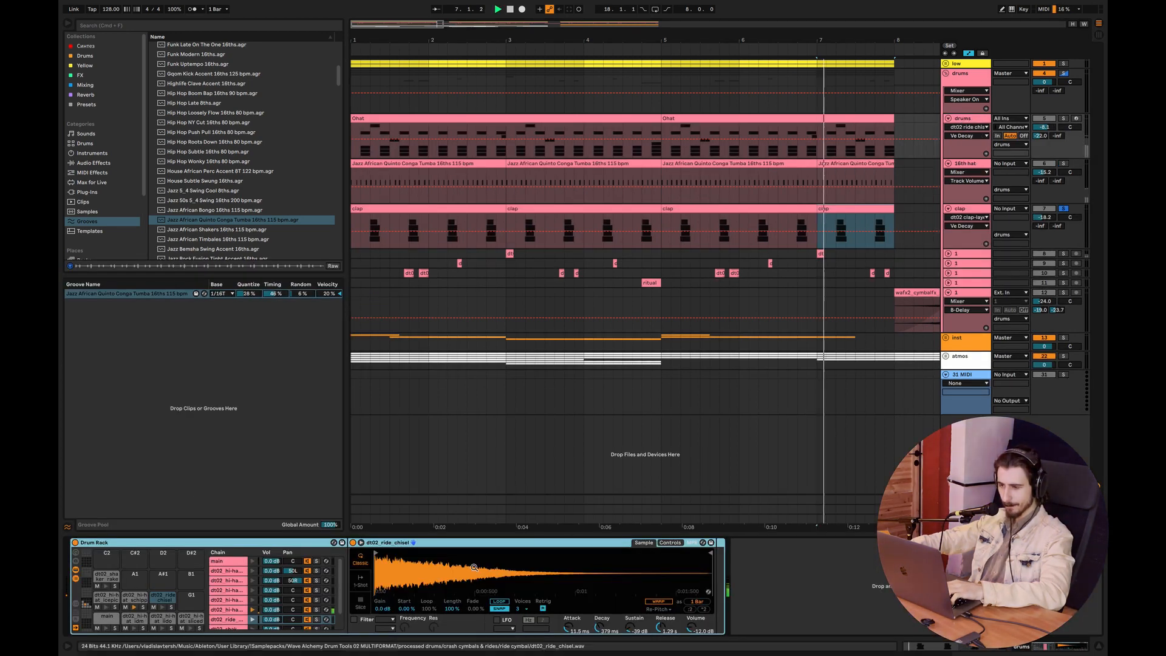
left_click(354, 129)
key("space")
left_click(1063, 118)
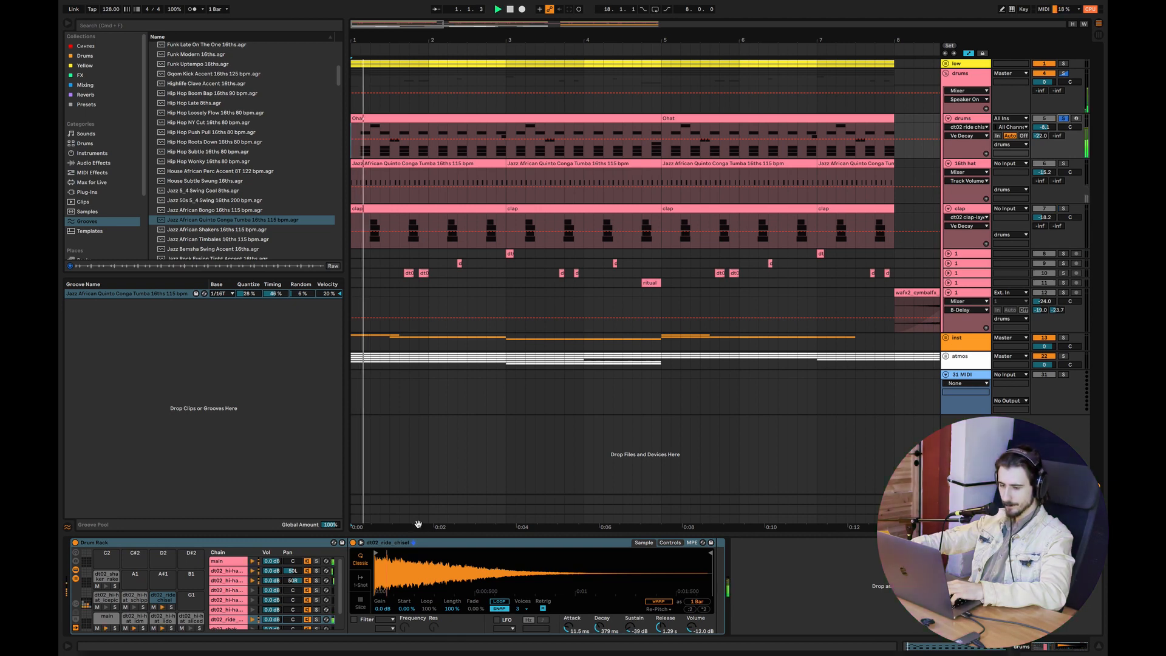
key("space")
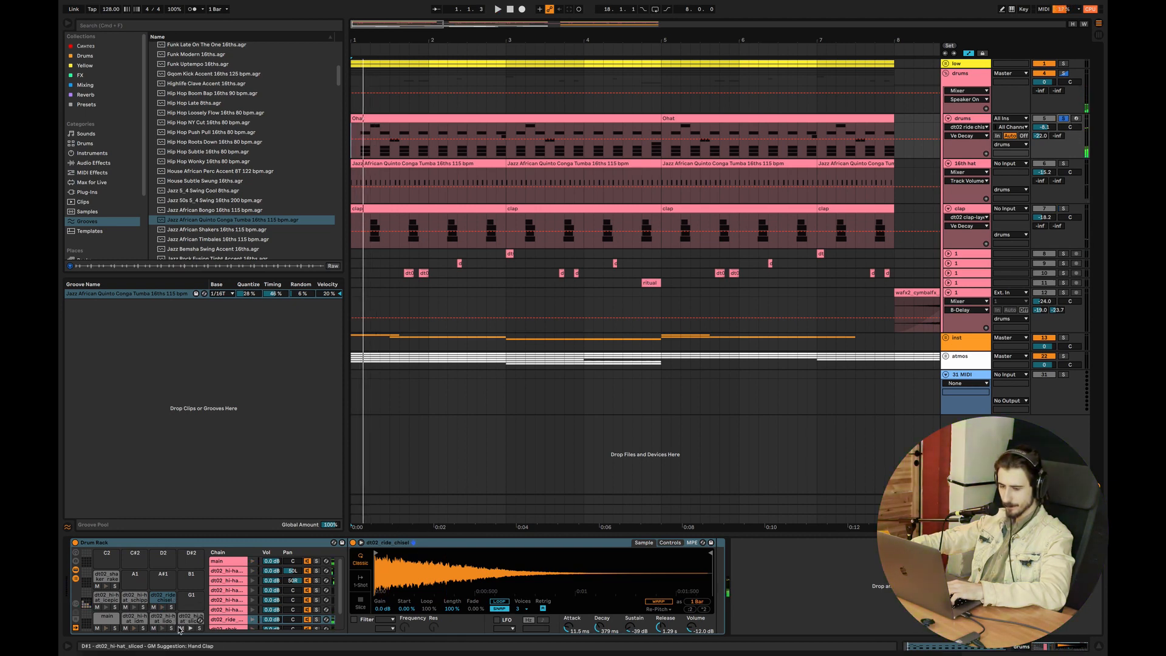
Solo the main pad in the drums track's Drum Rack, add the dt02_hi-hat_idm pad to the solo and listen to both
left_click(114, 628)
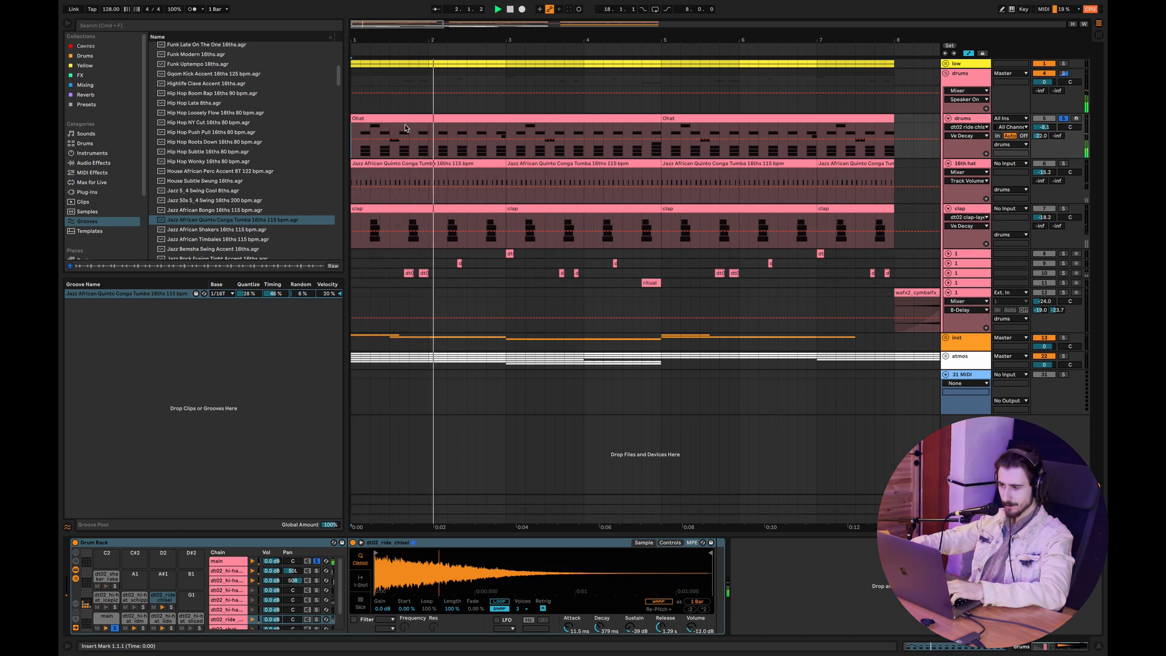
left_click(969, 80)
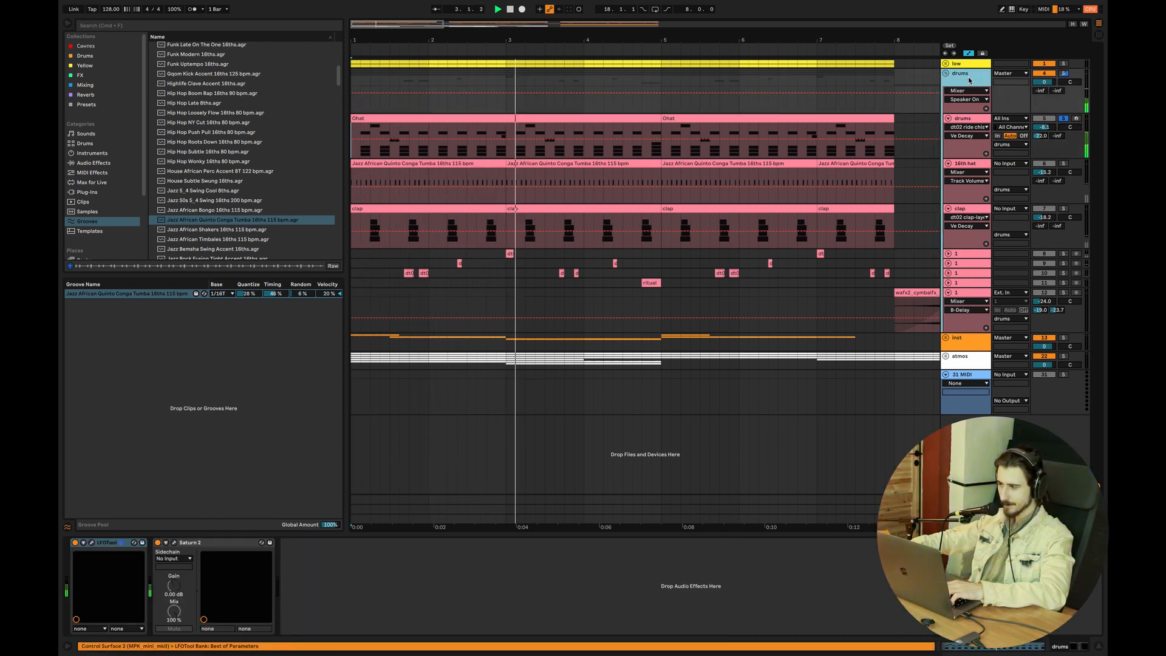
left_click(376, 117)
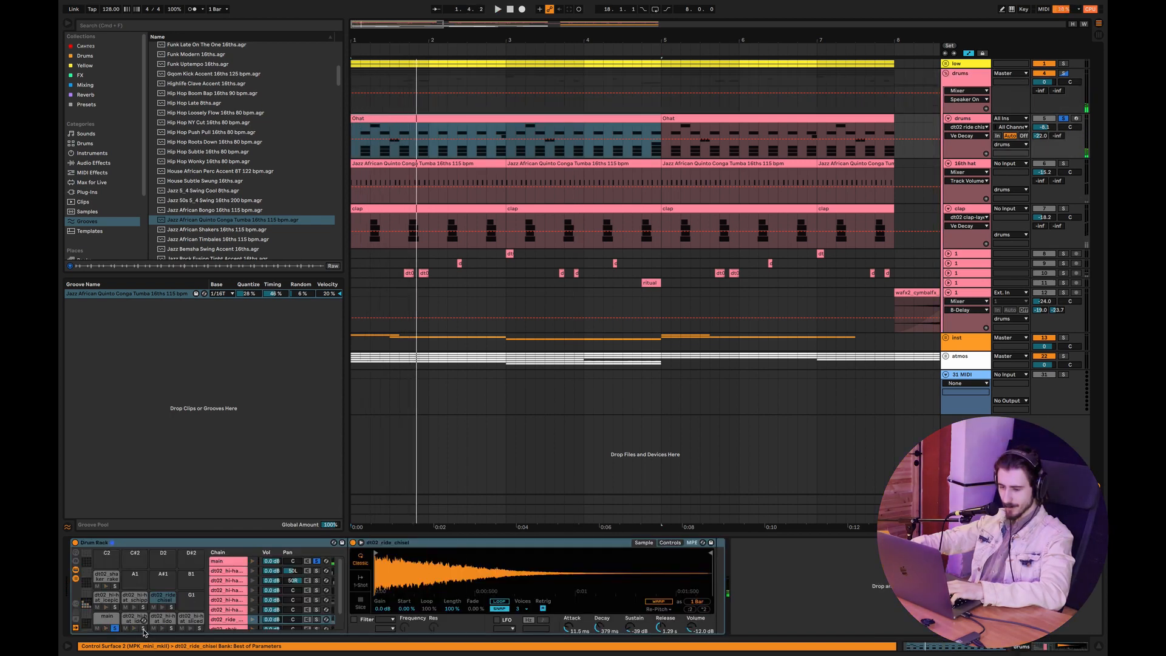
key("space")
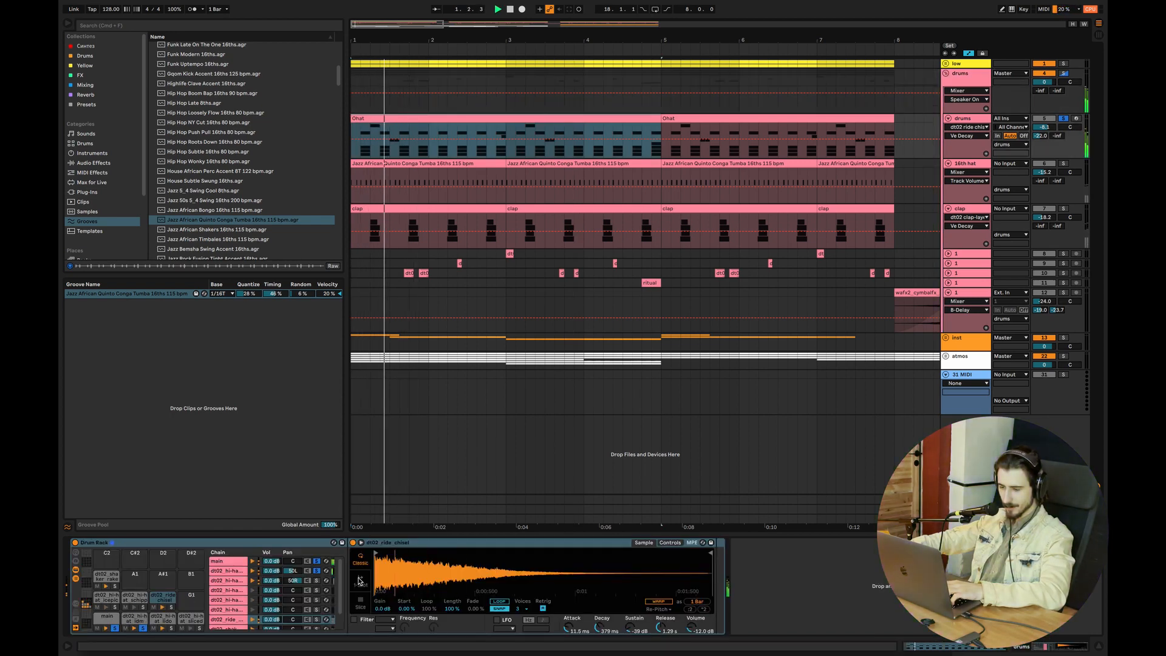
key("space")
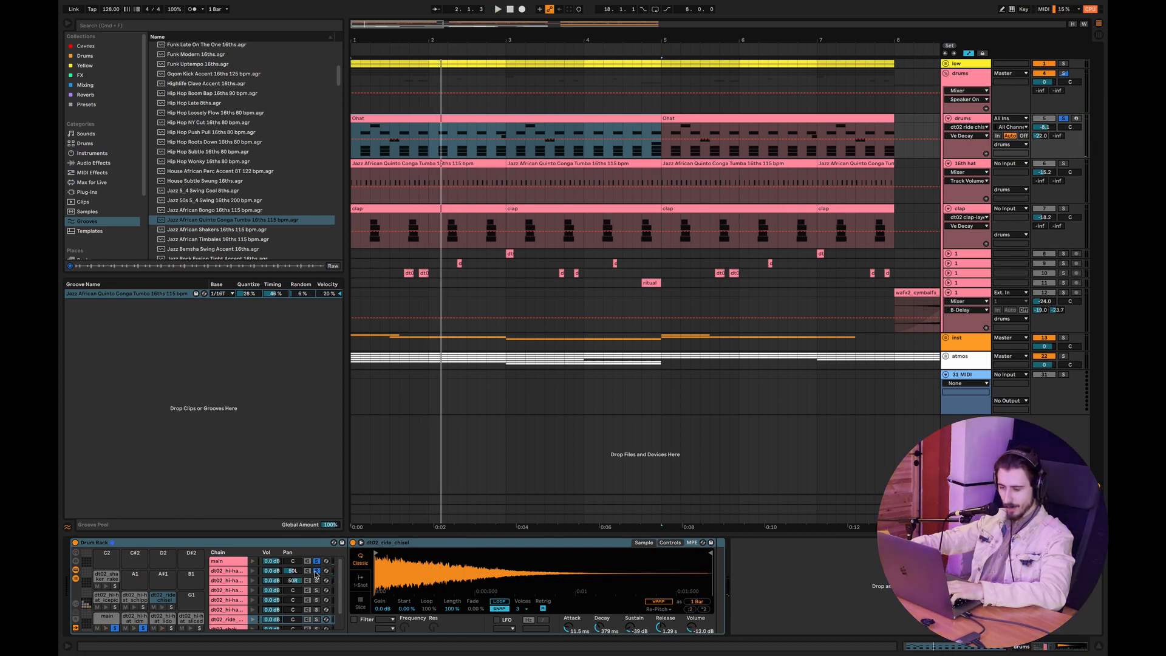
Solo only the dt02_hi-hat_idm chain, examine its sample waveform and audition it
left_click(315, 572)
scroll(411, 561, "up", 3)
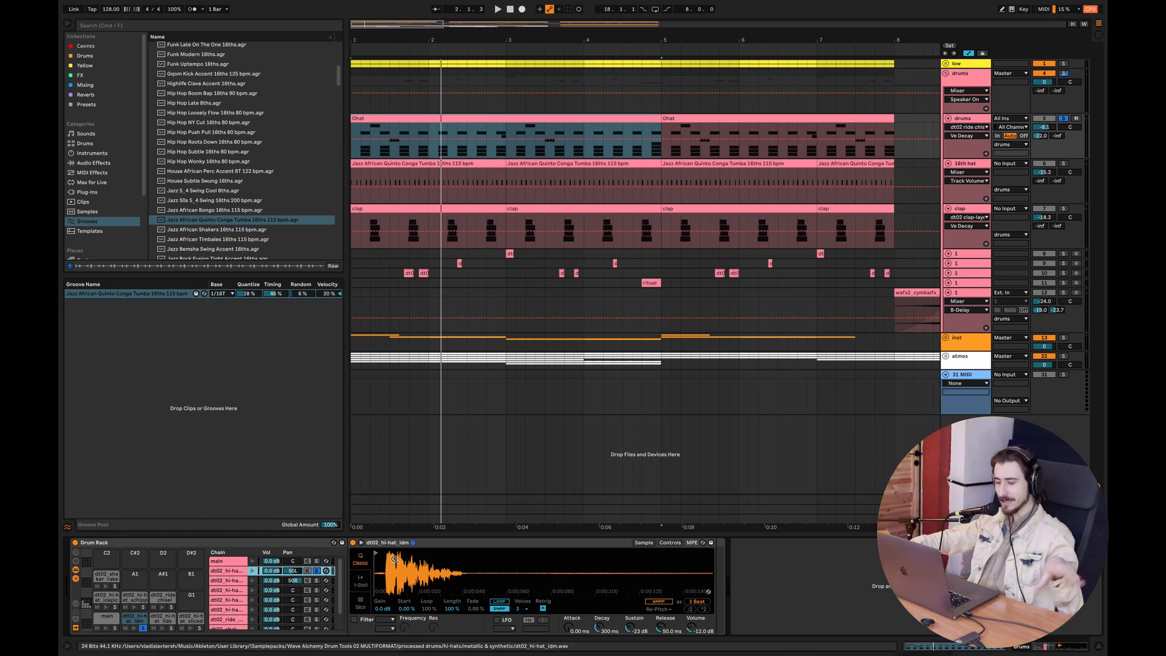
key("space")
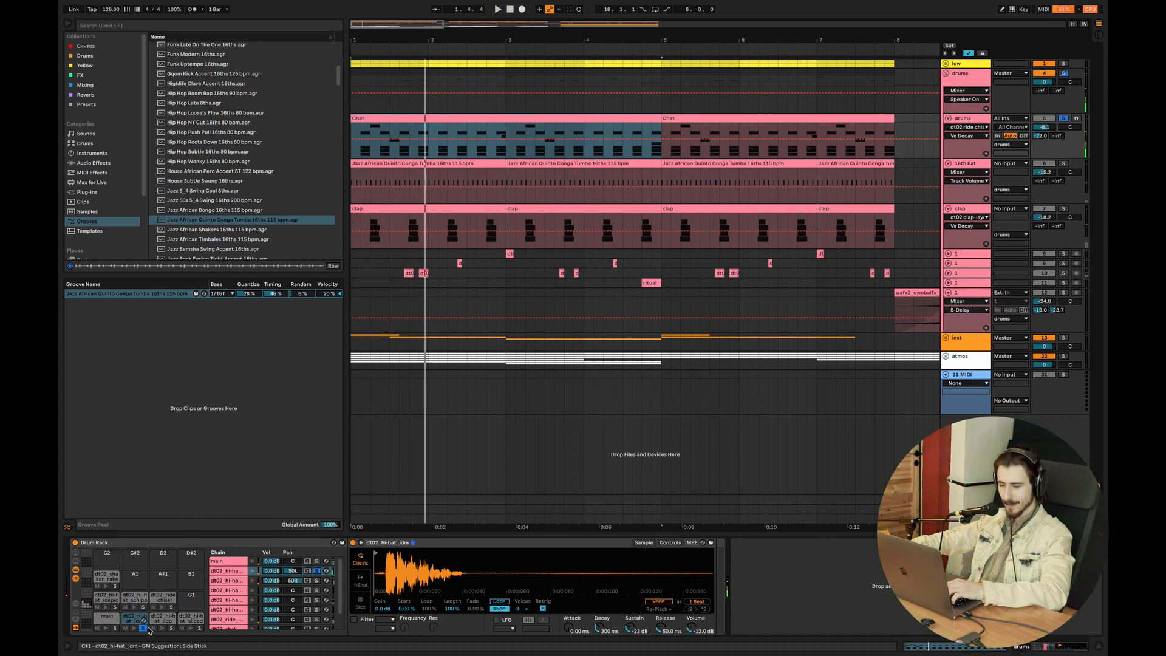
Listen to the main pad together with dt02_hi-hat_idm, and audition the dt02_hi-hat_lido chain soloed on its own
left_click(114, 628)
key("space")
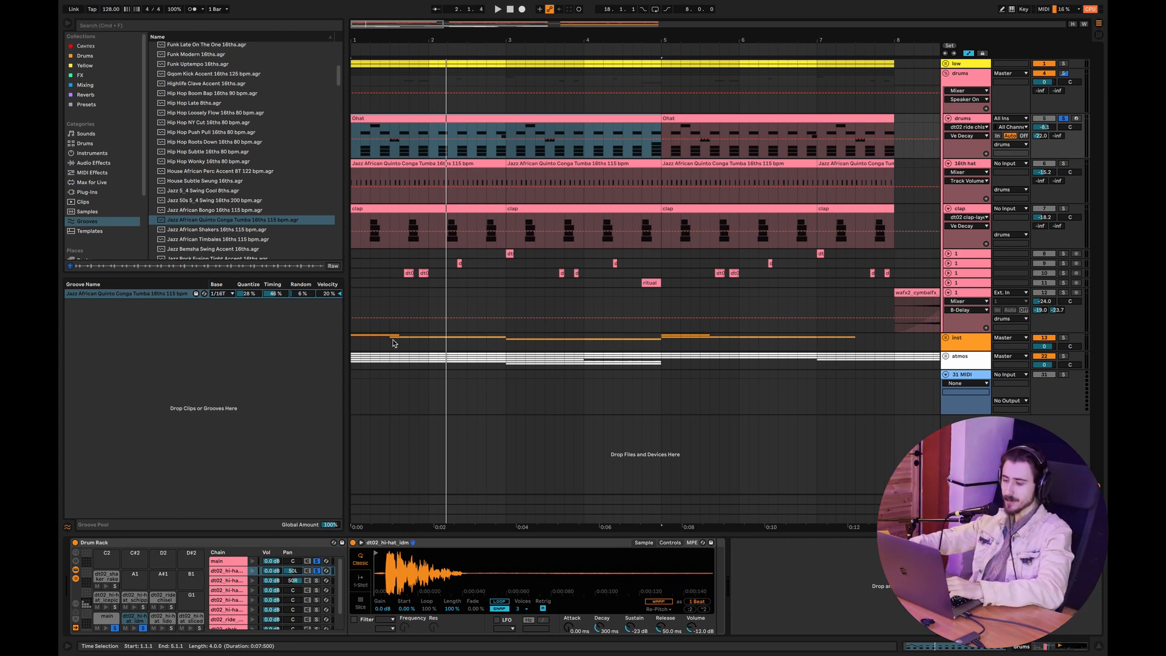
left_click(315, 580)
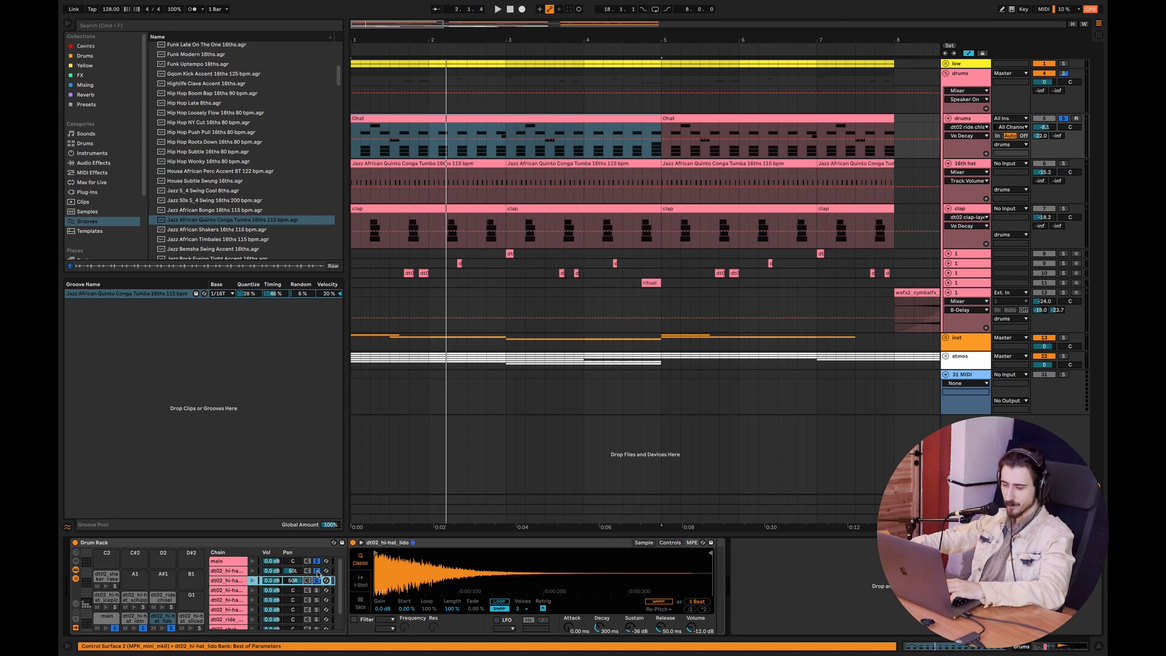
left_click(317, 572)
left_click(318, 562)
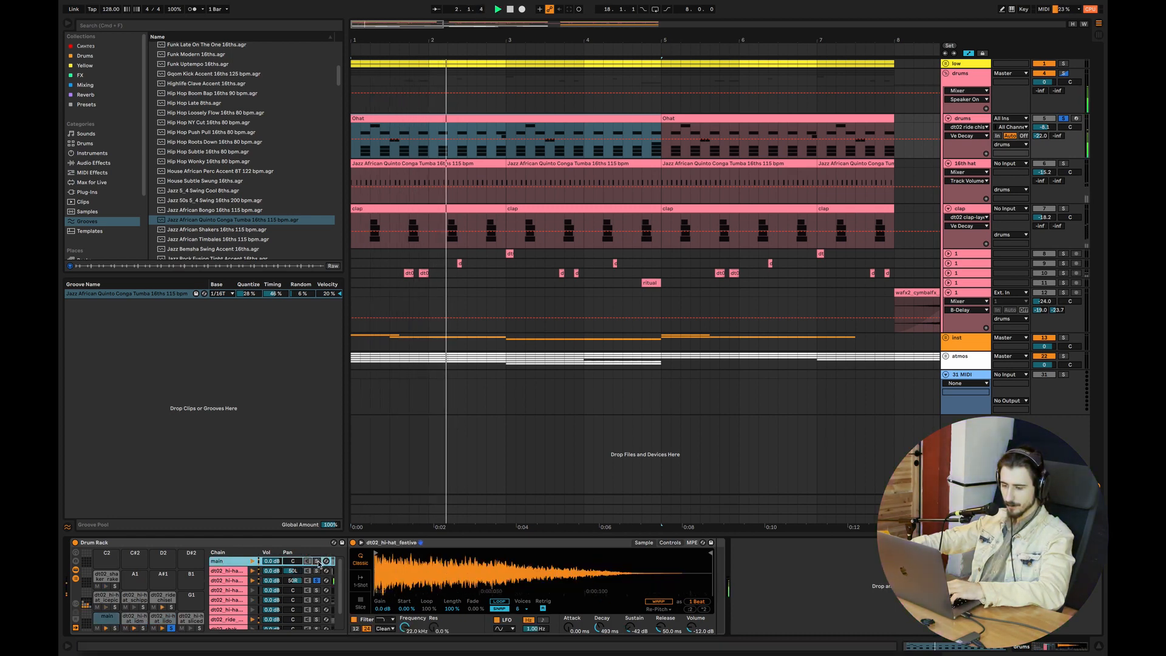
key("space")
key("space")
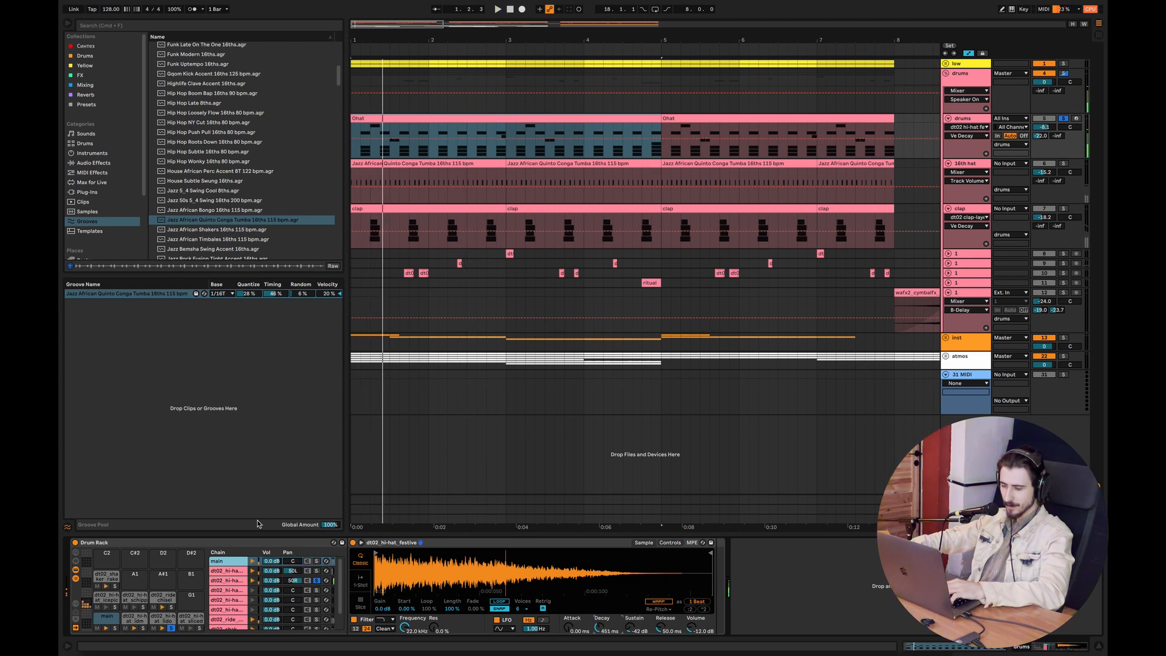
Solo the main, dt02_hi-hat_idm and dt02_hi-hat_lido chains together and play the layered hats from bar 1
left_click(317, 561)
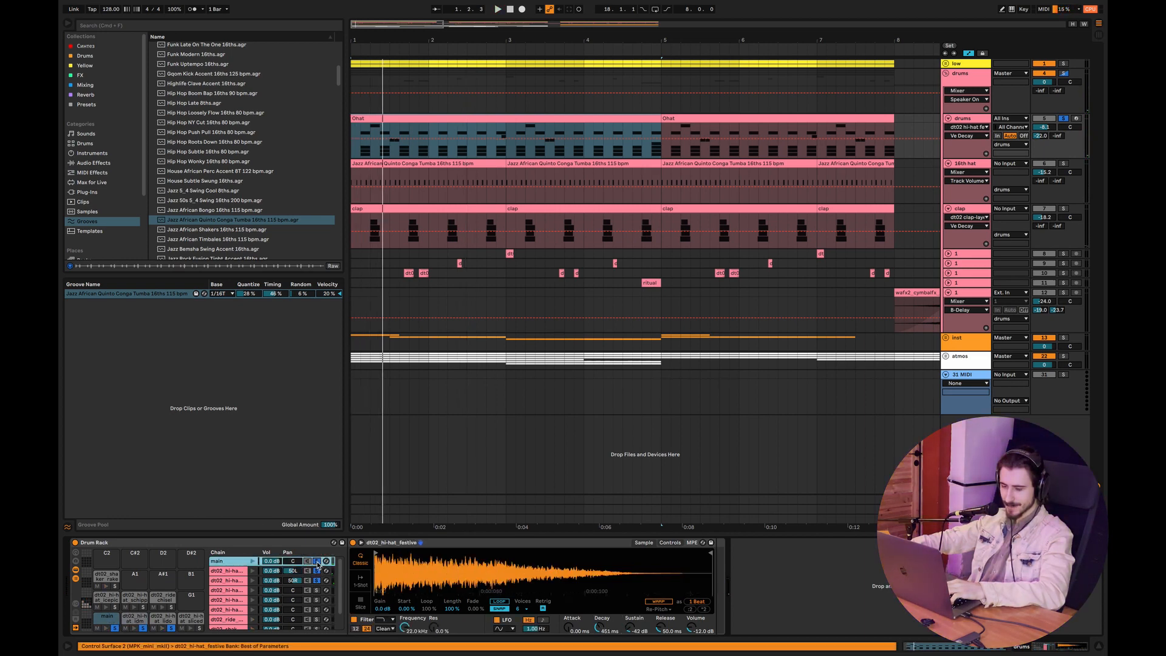
key("space")
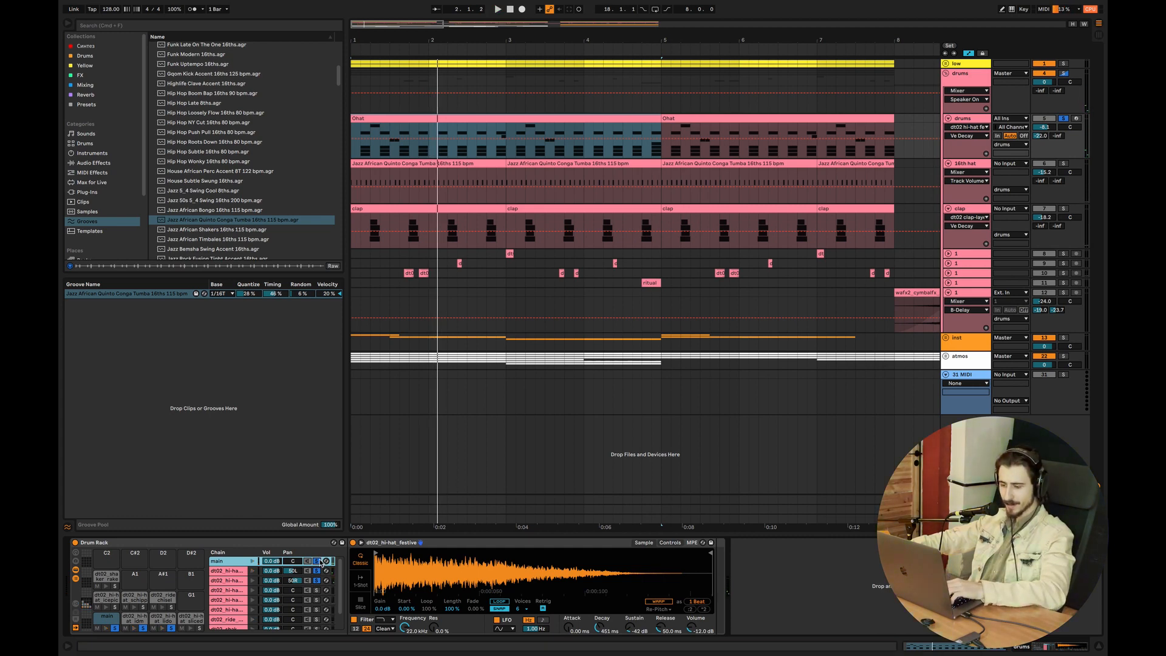
key("space")
Add the dt02_hi-hat_sliced and dt02_hi-hat_icepick chains to the solo and listen to the combined hats
scroll(339, 597, "down", 1)
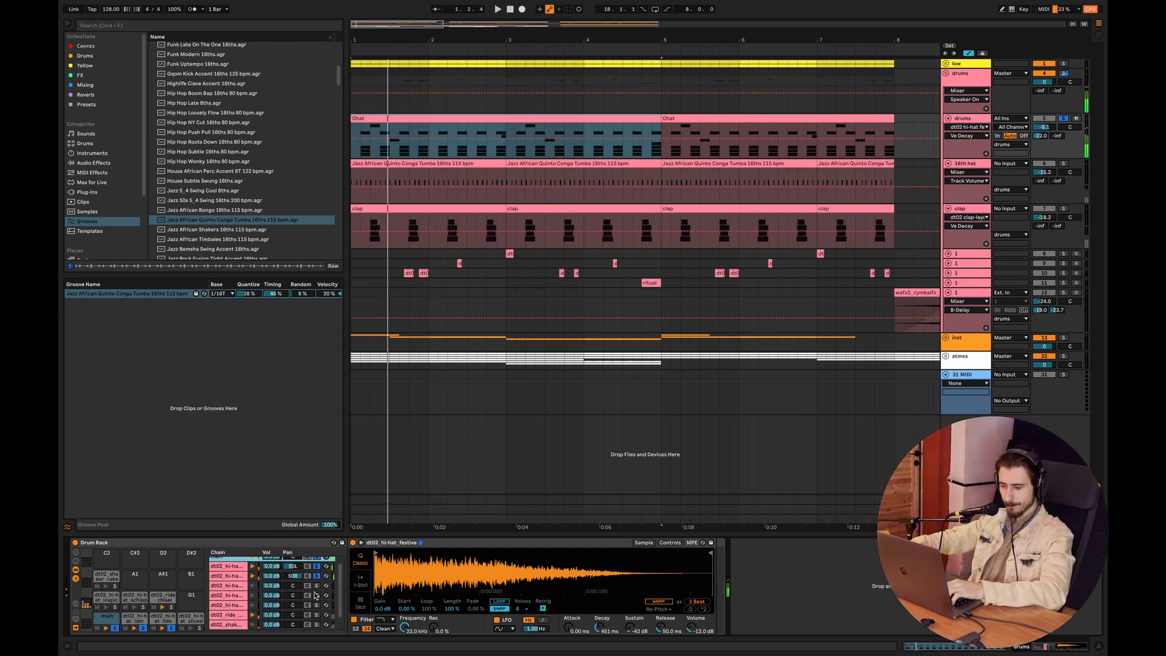
left_click(317, 588)
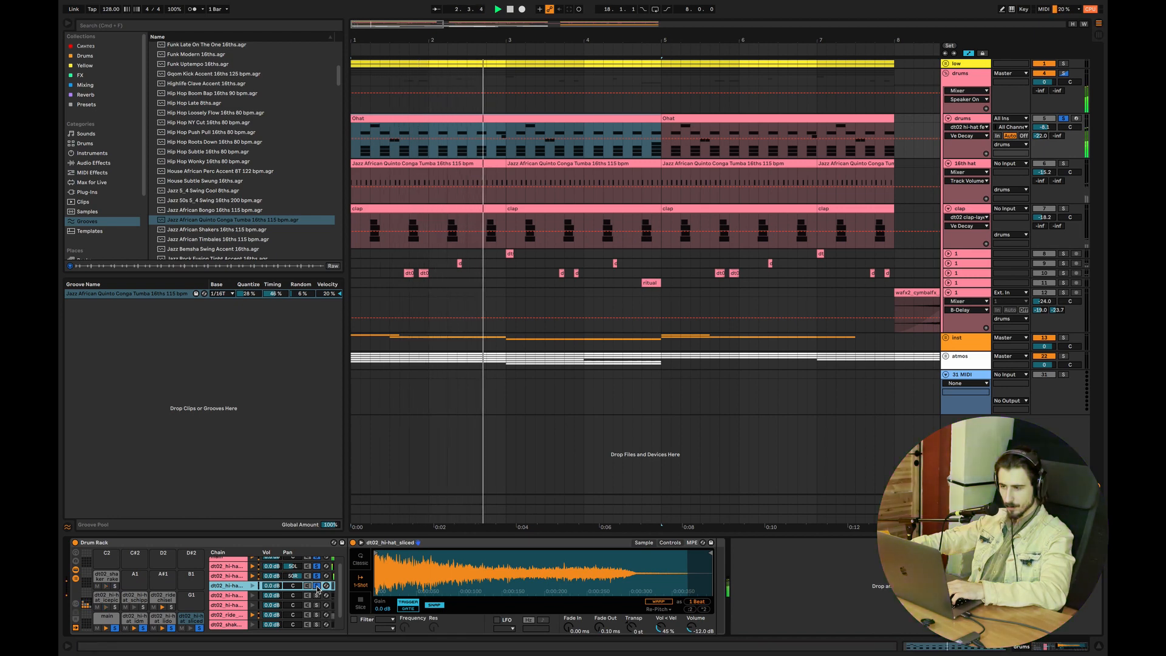
key("space")
key("space")
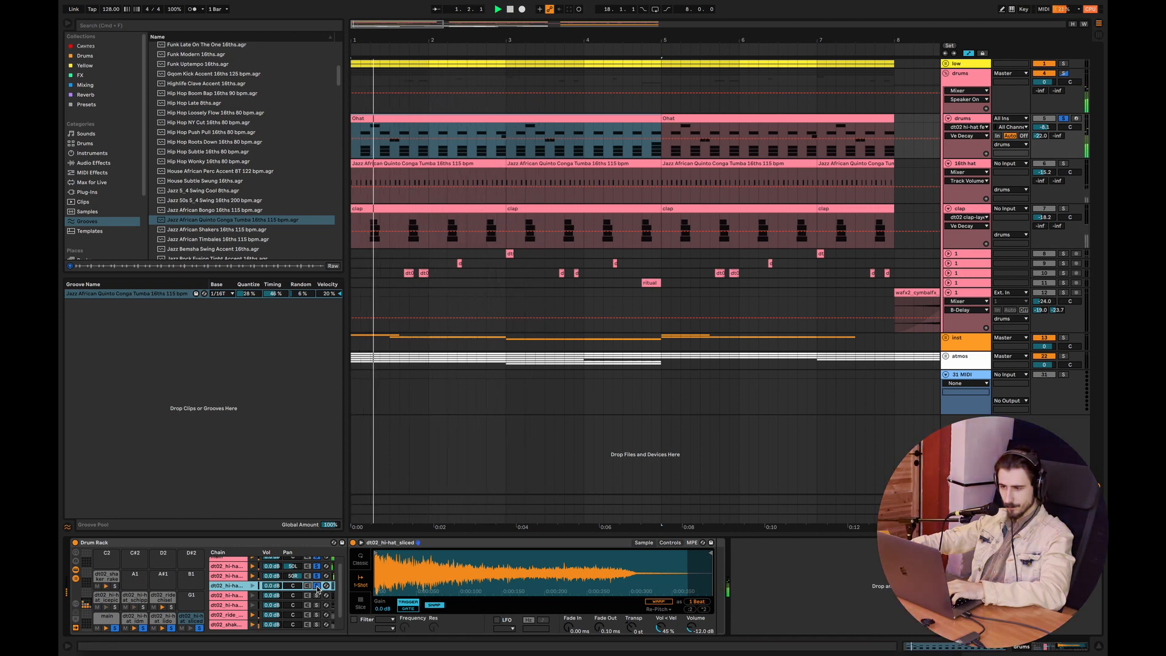
left_click(318, 597)
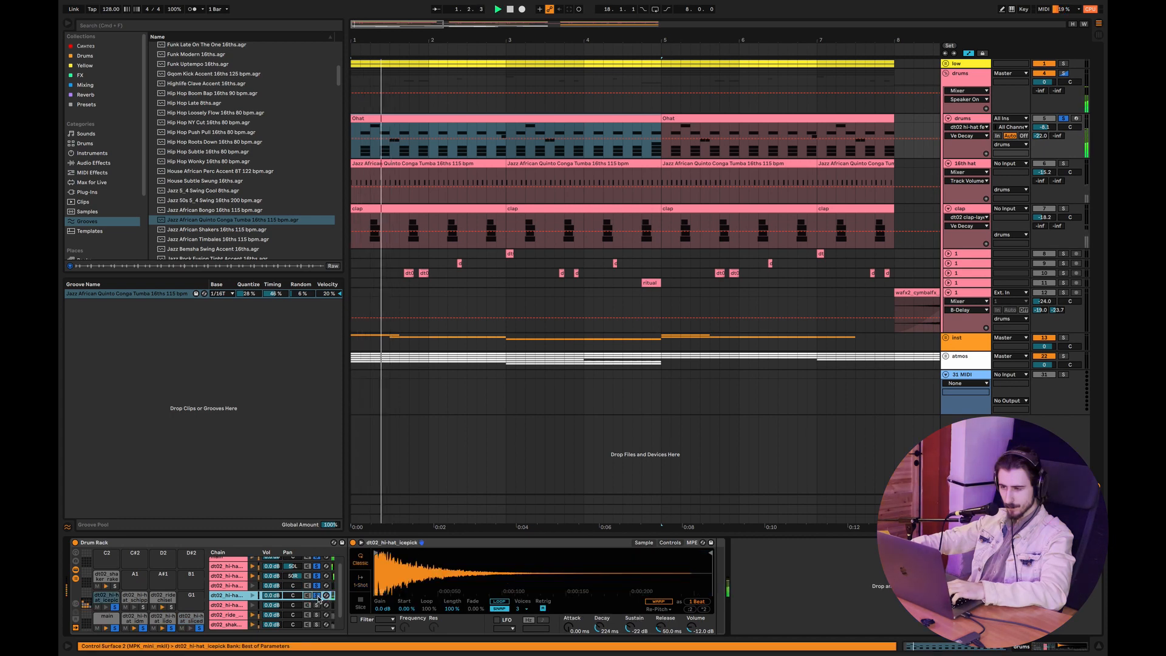
Open the Ohat clip, select the two dt02_hi-hat_icepick notes in bar 1 and play the clip
left_click(426, 130)
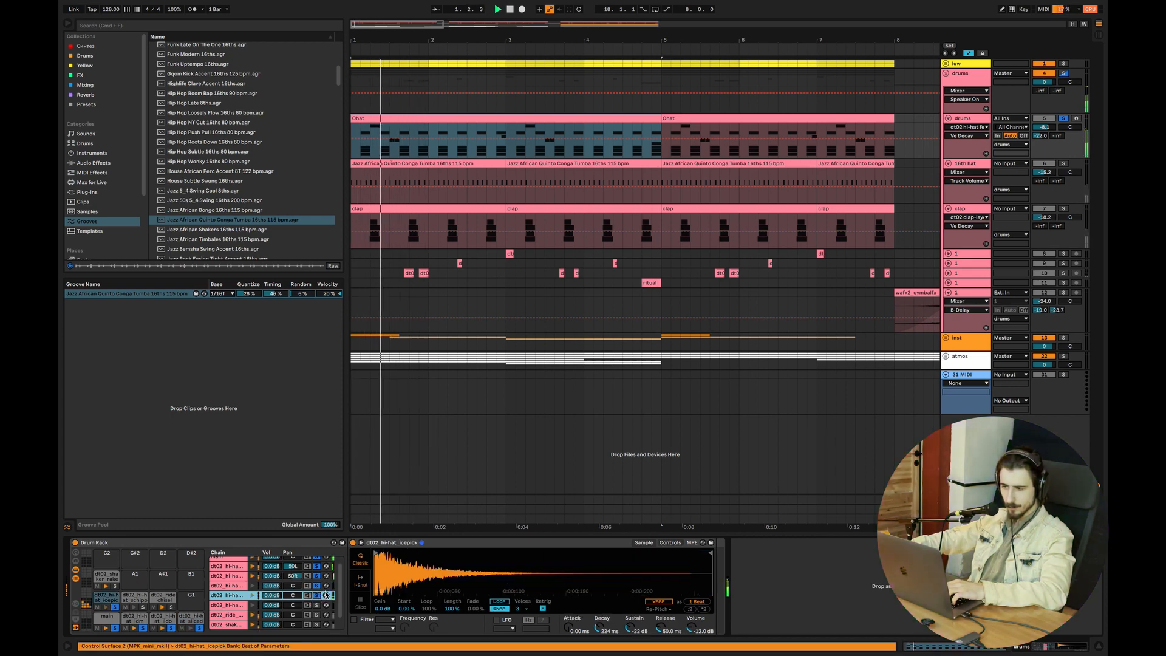
double_click(422, 119)
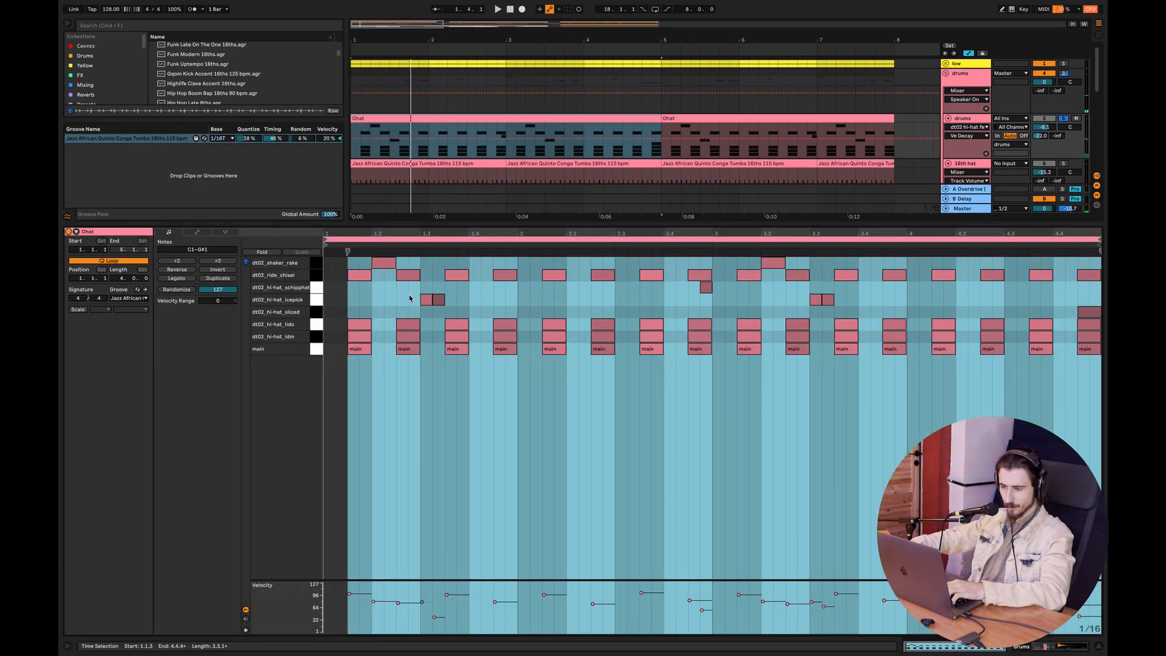
left_click_drag(409, 296, 449, 300)
left_click(452, 305)
key("space")
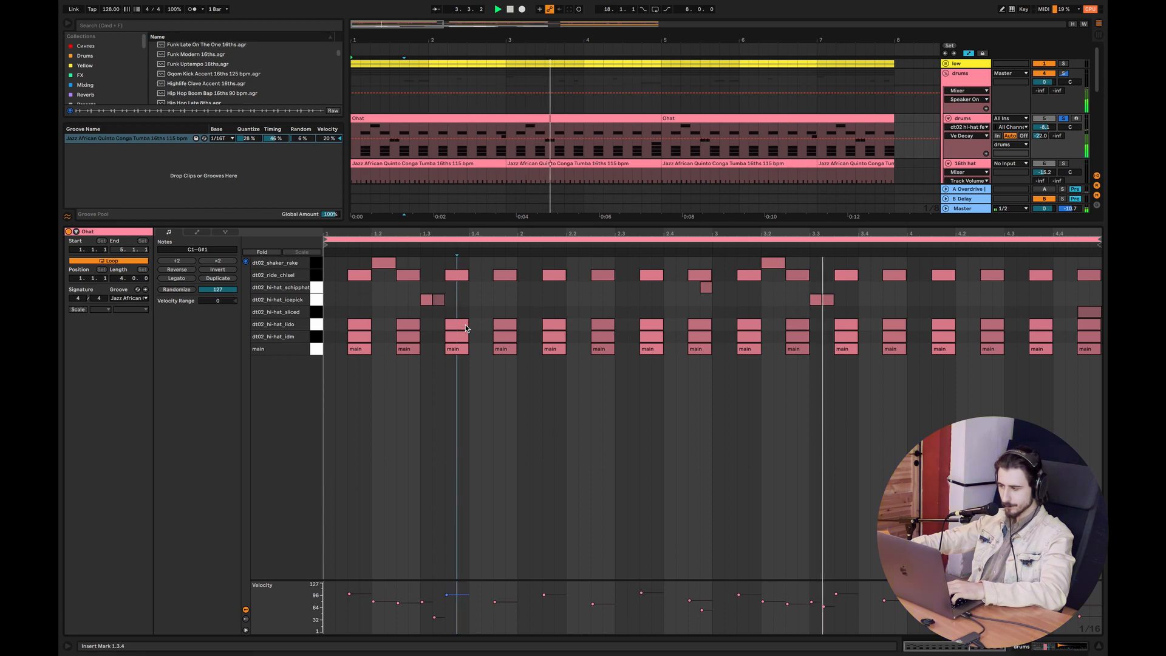
Bring back the drums track's Drum Rack and play the soloed pads from bar 1
left_click(1098, 645)
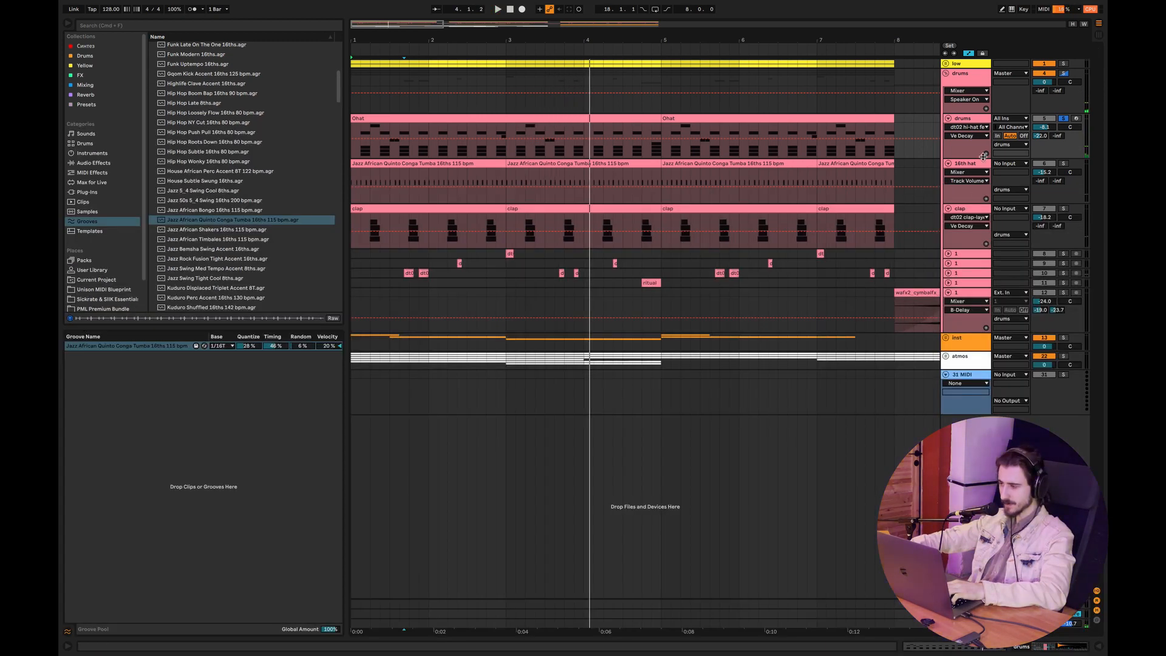
left_click(1097, 646)
key("space")
key("space")
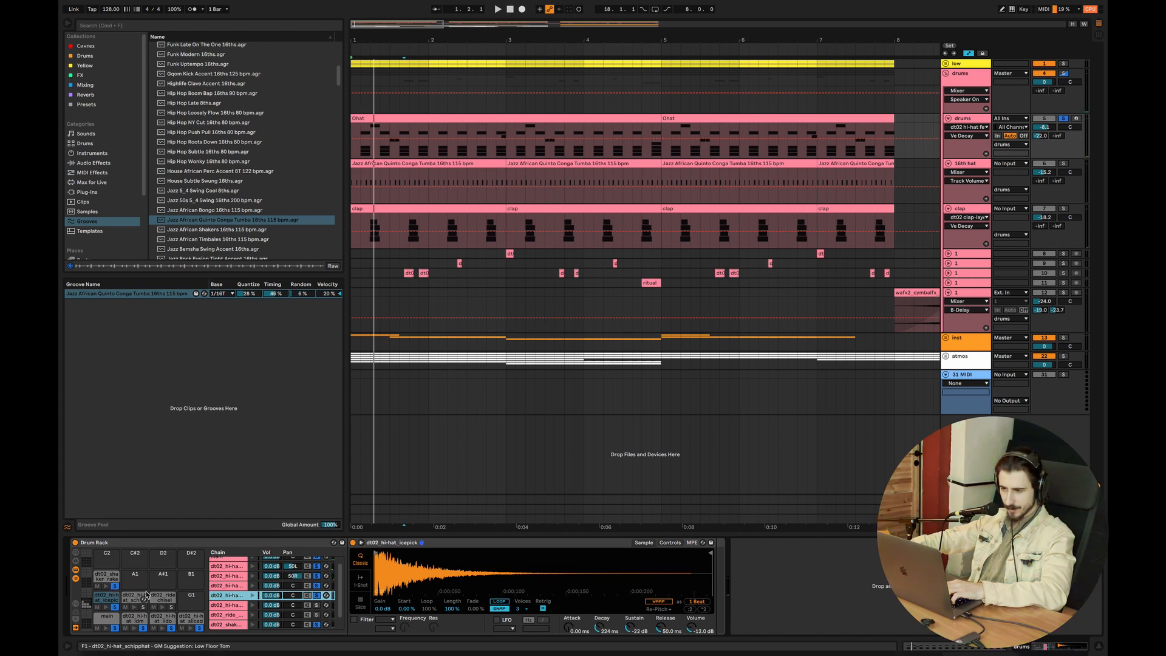
key("space")
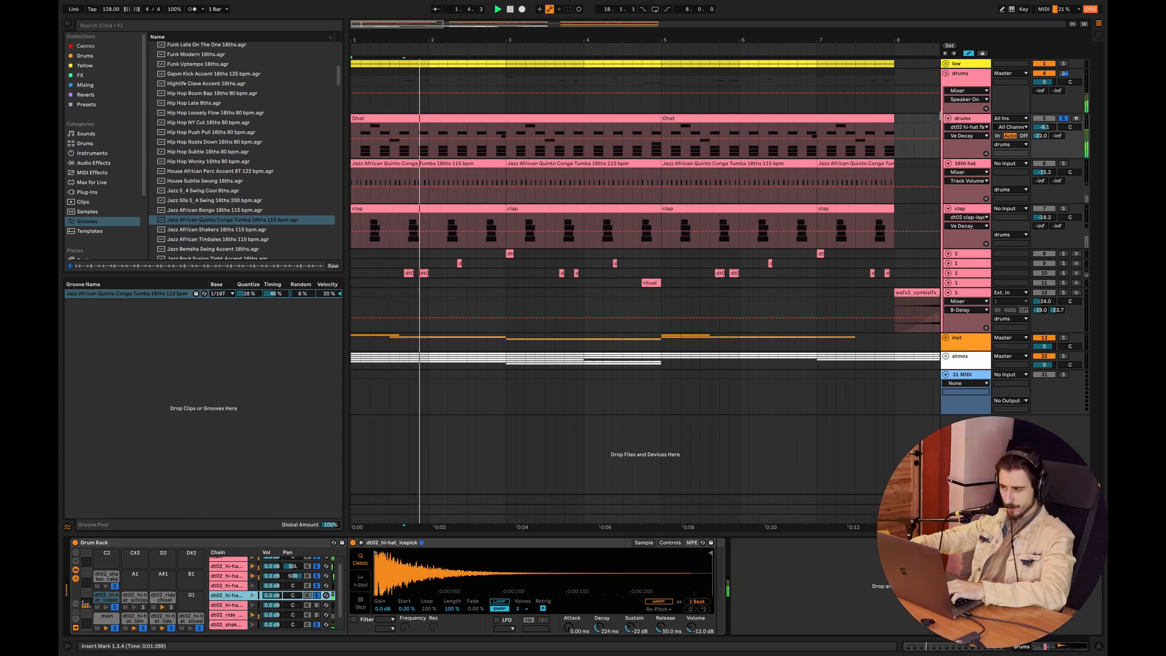
Select the dt02_shaker_rake pad, listen to it with its Echo bypassed and switch the Echo back on
left_click(113, 577)
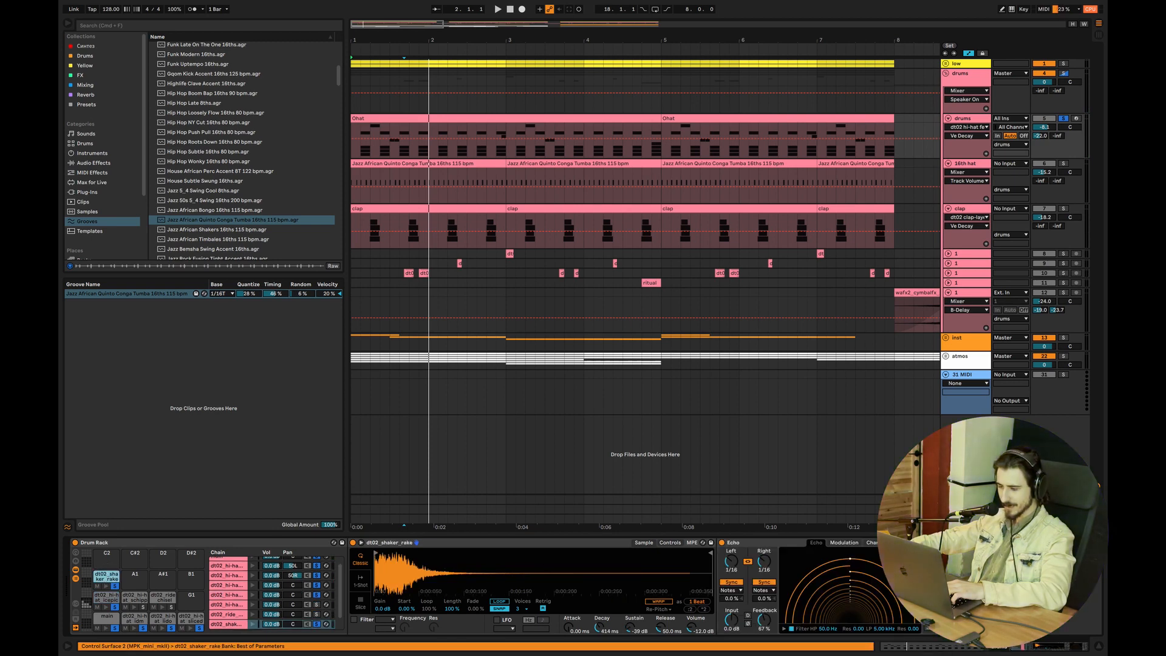
left_click(722, 542)
key("space")
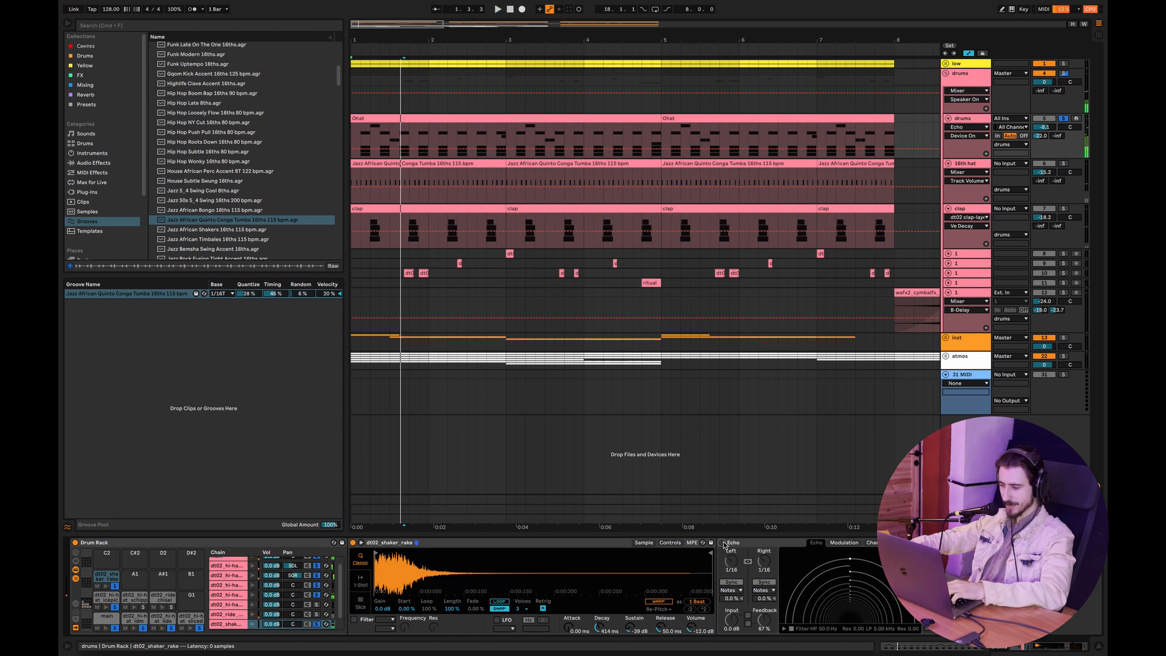
left_click(722, 542)
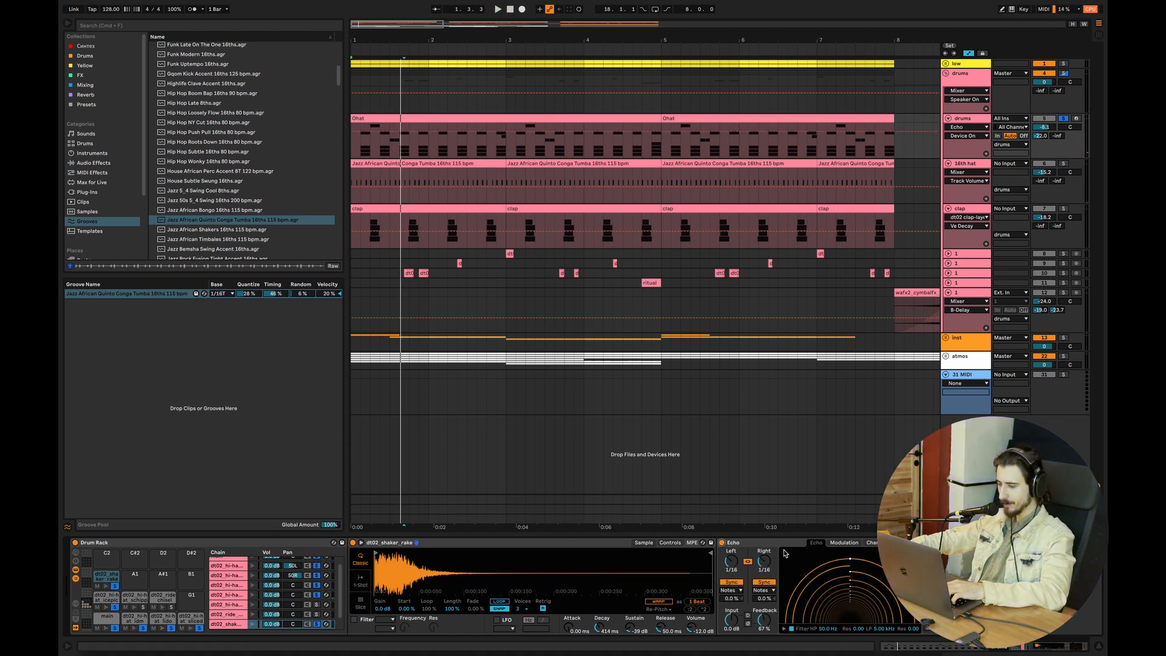
Set the high-pass filter of the shaker's Echo to 239 Hz and play the result
left_click(755, 546)
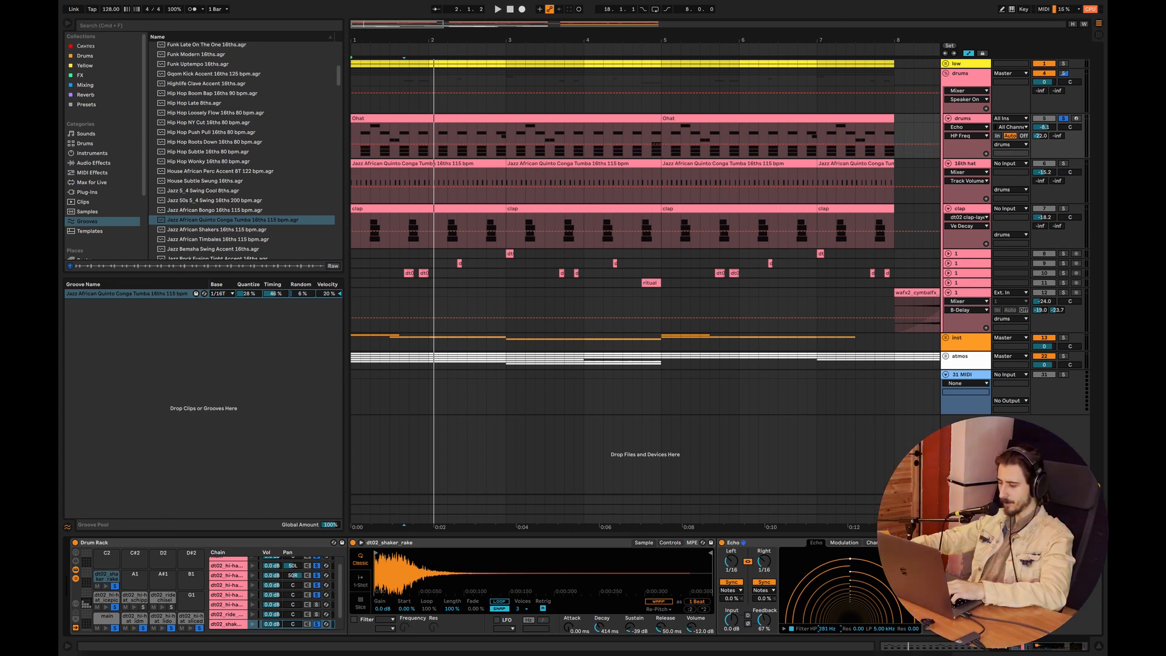
left_click_drag(829, 632, 830, 639)
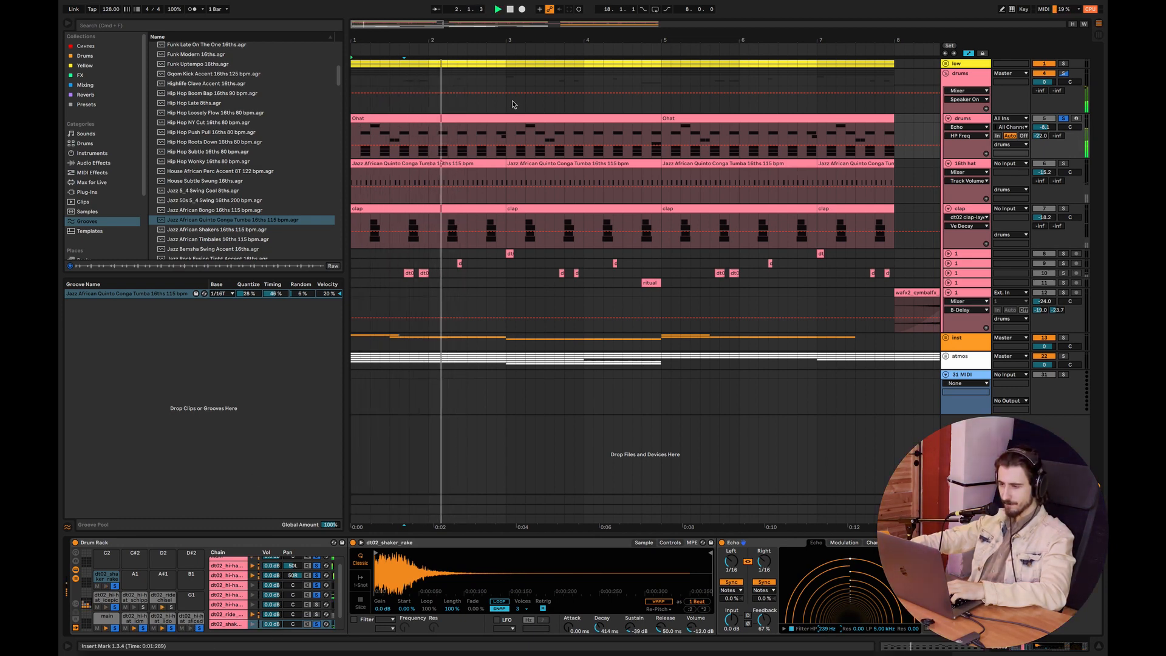
key("space")
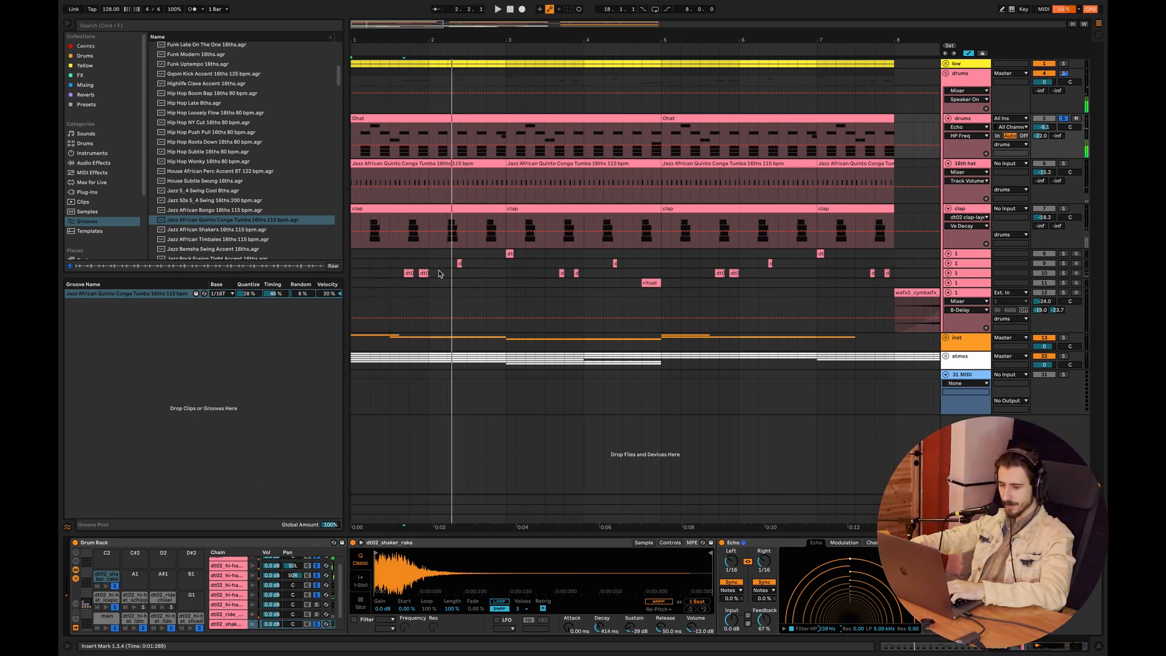
Examine the single dt02_hi-hat_sliced note at the end of the Ohat clip and return to the arrangement
left_click(115, 607)
double_click(506, 116)
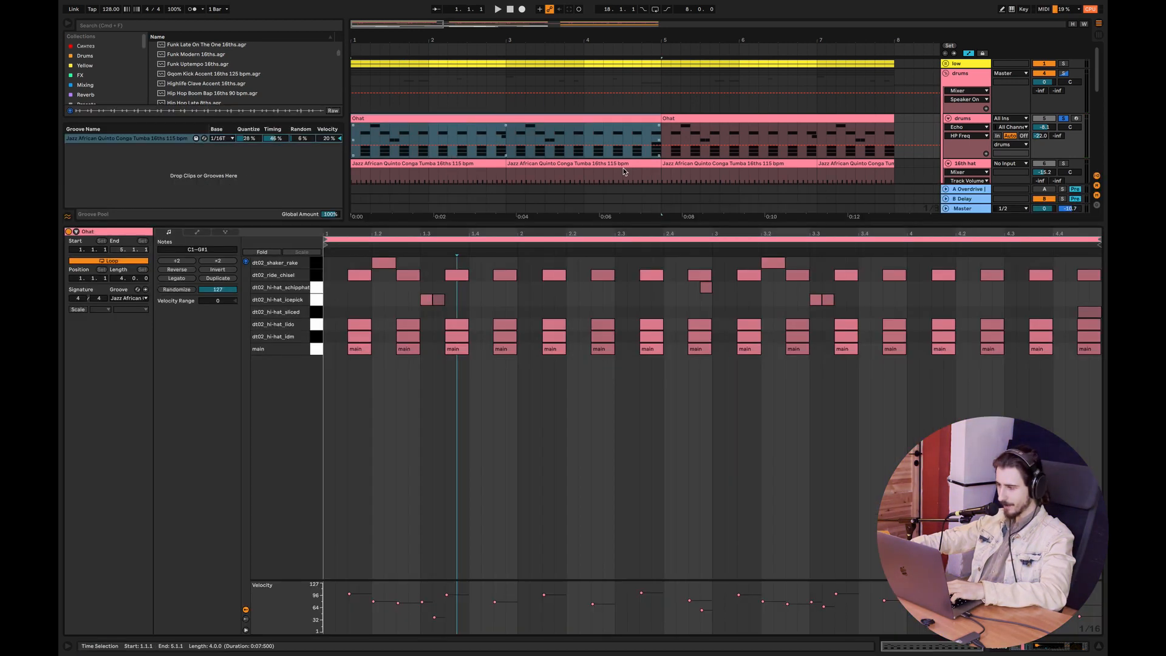
left_click(1092, 312)
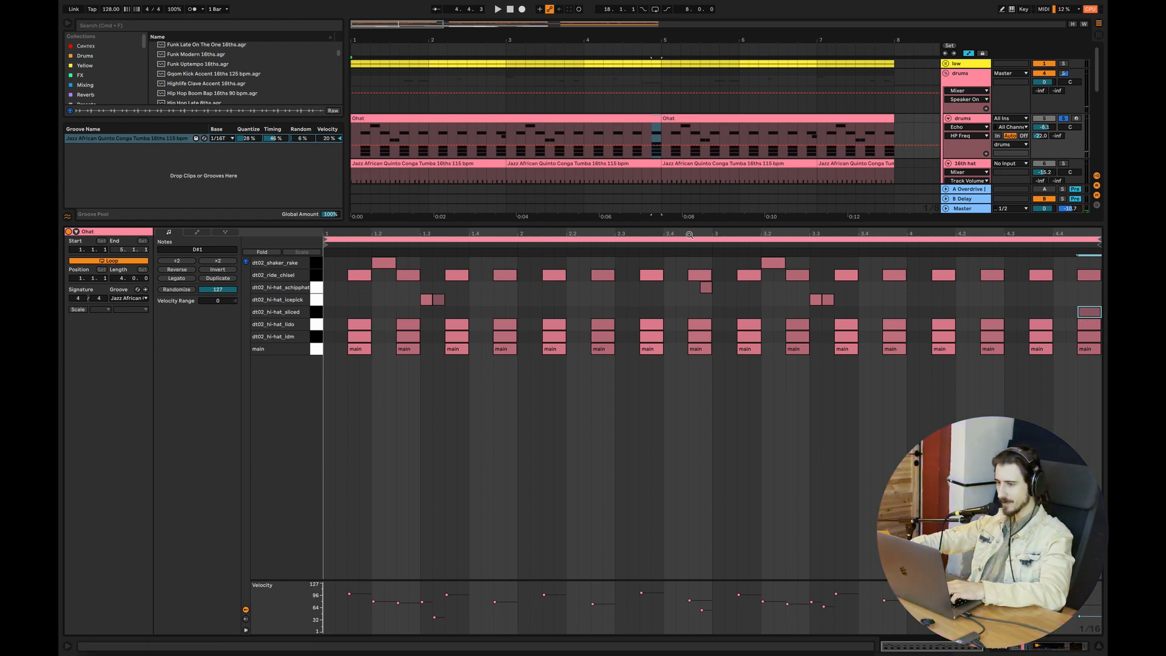
left_click(476, 129)
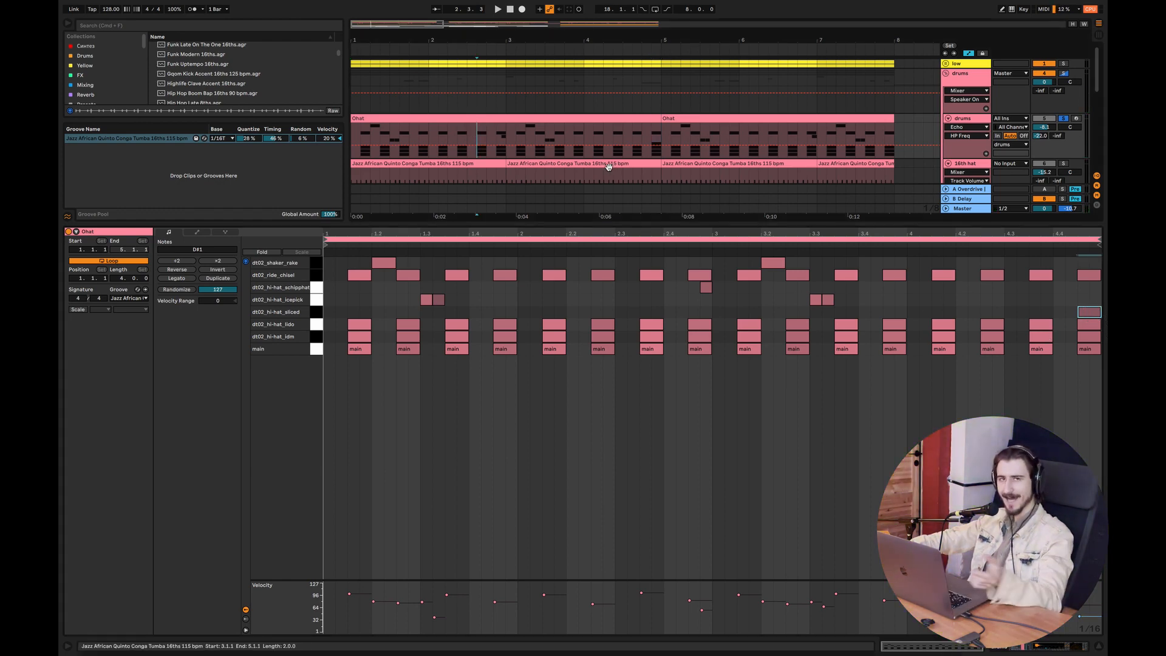
key("super+alt+l")
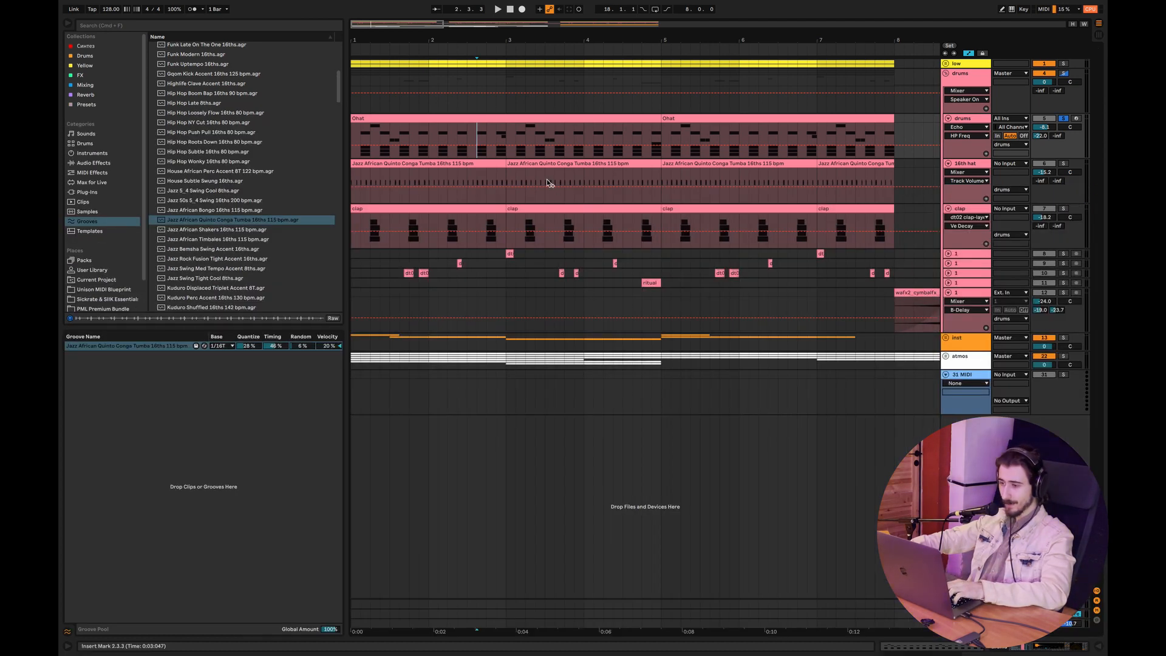
Solo the 16th-hat and clap tracks alongside drums, play them together and show the drums track's devices
left_click(520, 120)
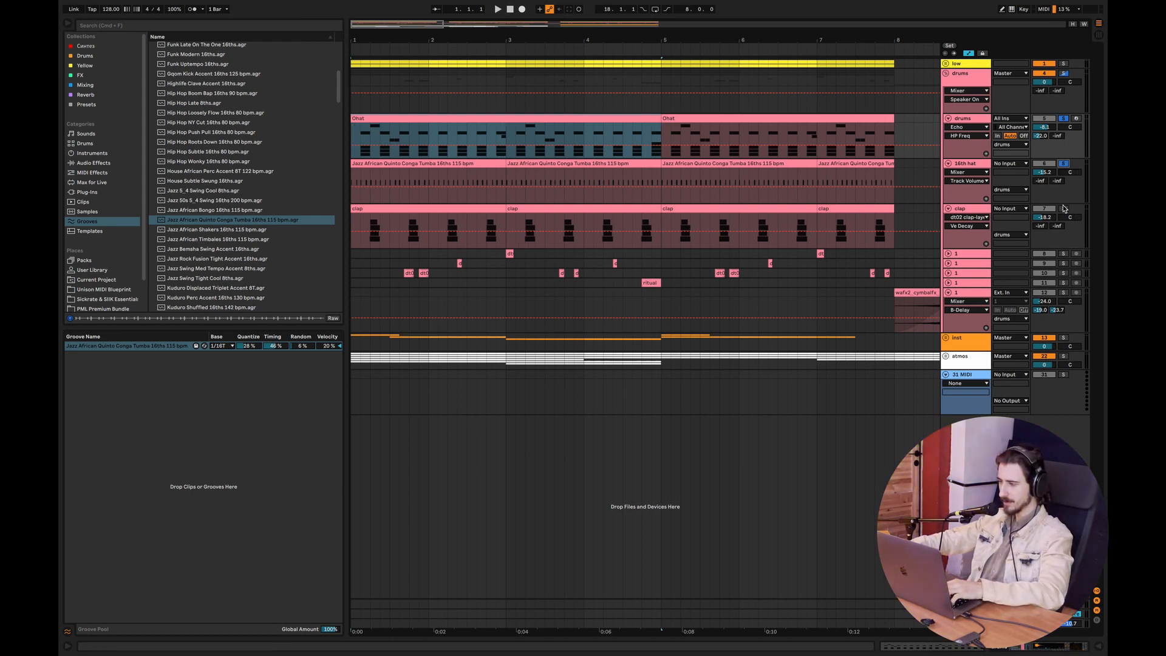
key("space")
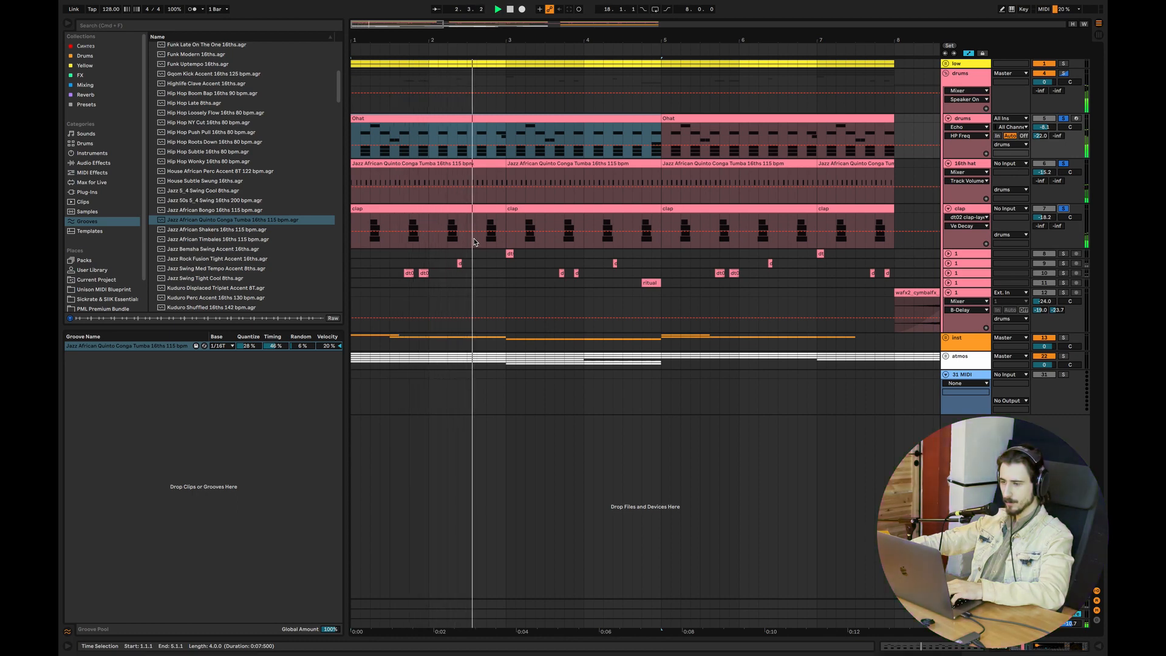
key("space")
double_click(966, 118)
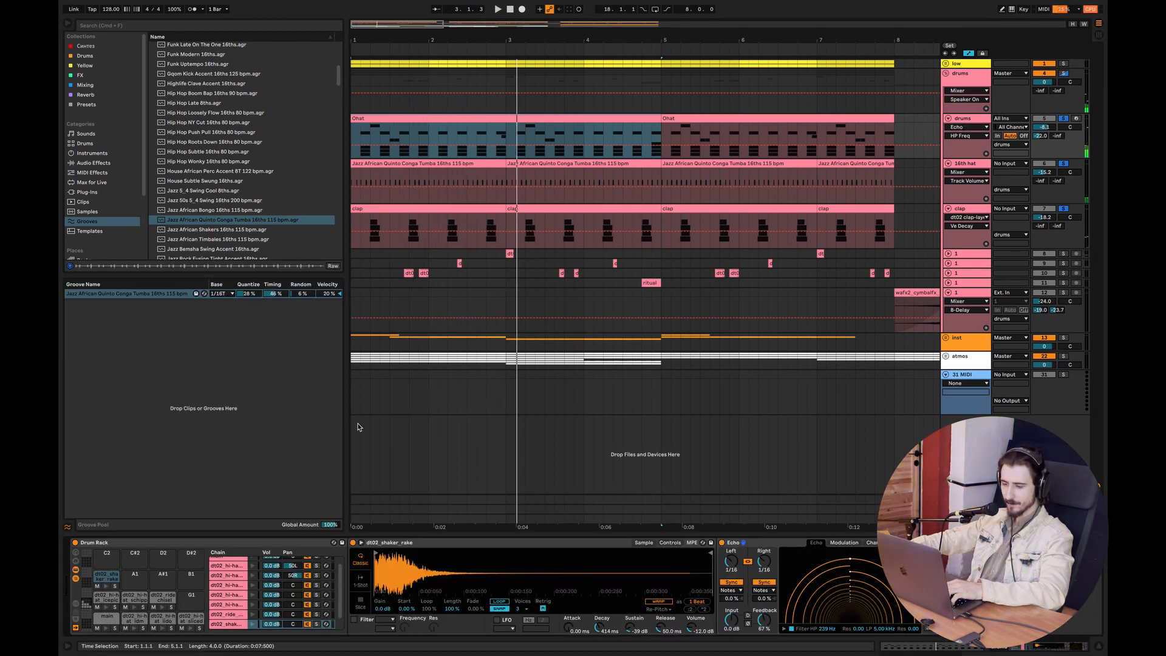
Move all dt02_ride_chisel notes in the Ohat clip half a beat earlier, onto the beats, and play the pattern
double_click(477, 117)
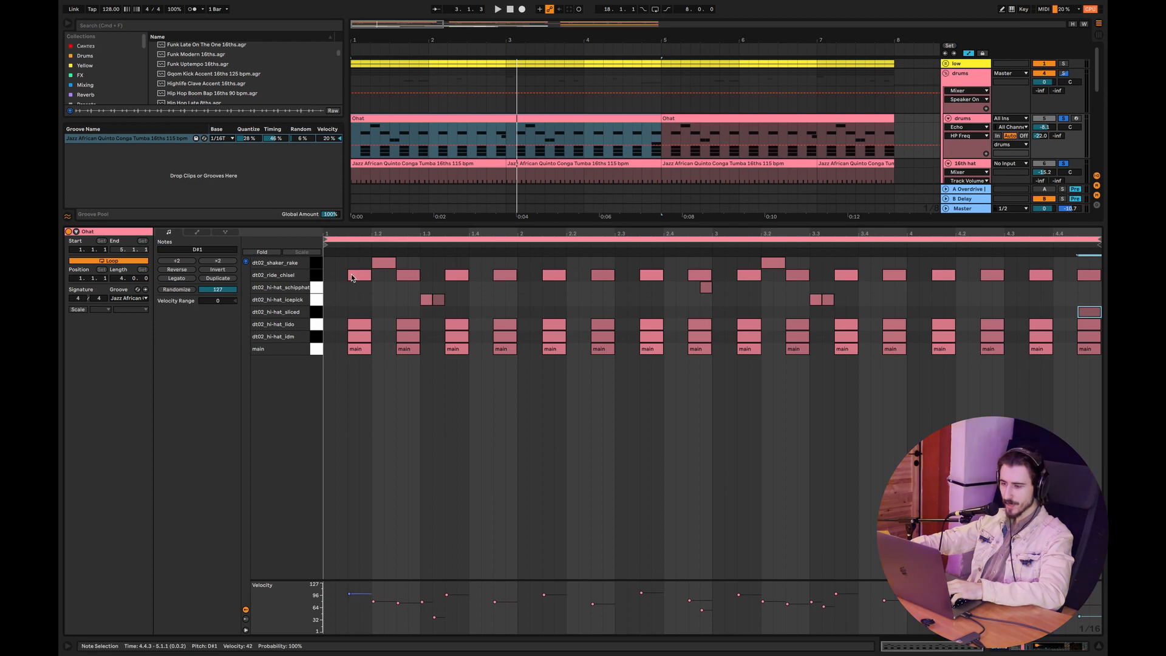
left_click(352, 278)
left_click(495, 274)
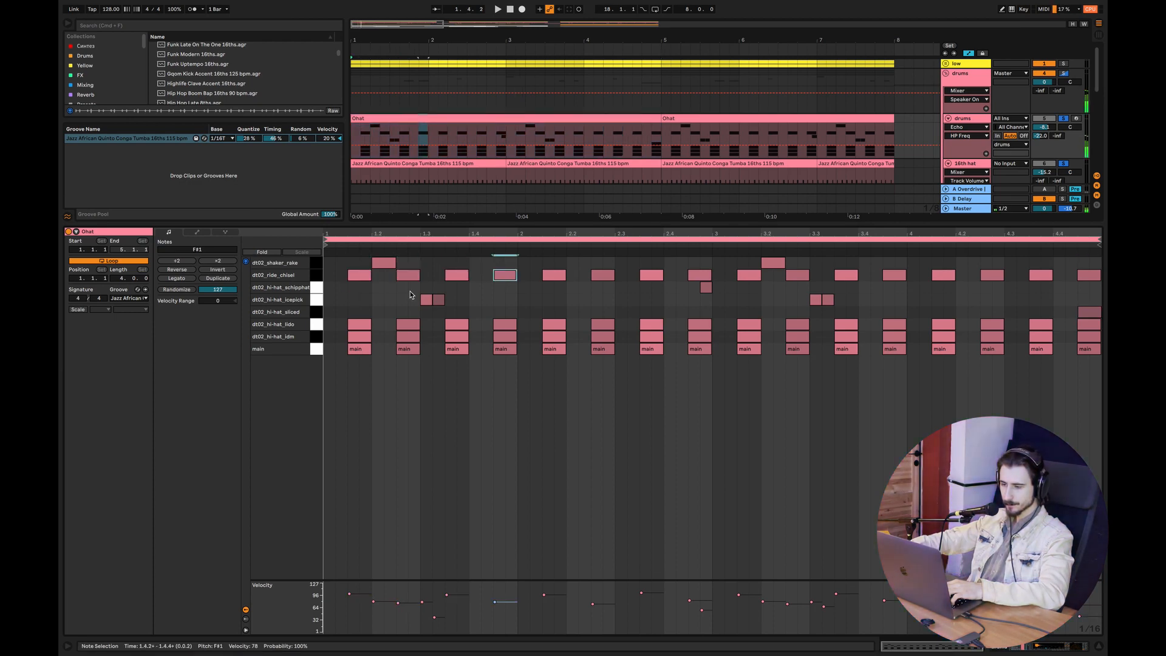
left_click_drag(331, 279, 1098, 284)
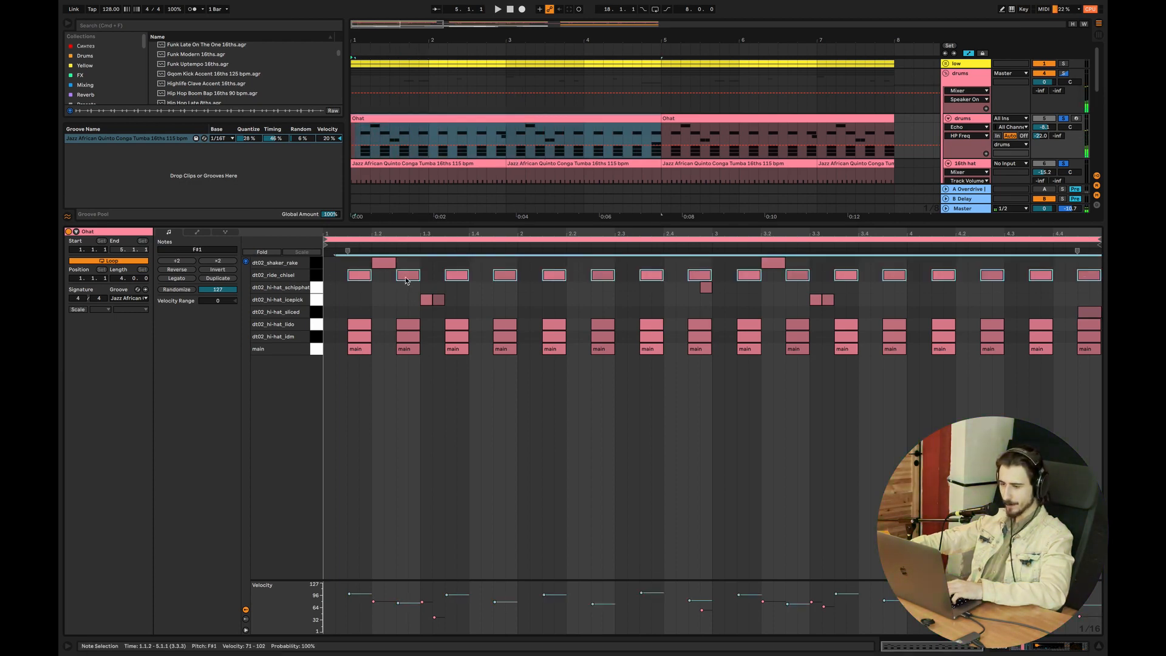
left_click_drag(358, 279, 331, 280)
key("space")
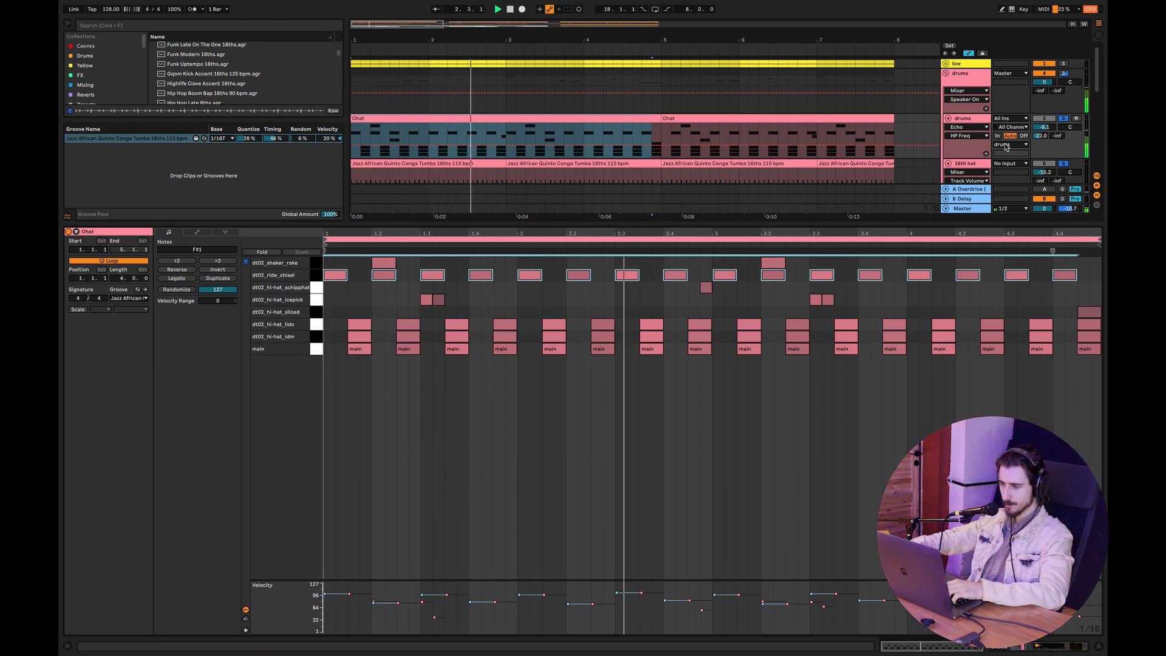
Add the low group to the solo, play the groove and move the dt02_ride_chisel notes back onto the offbeats
key("space")
left_click(1063, 64)
key("space")
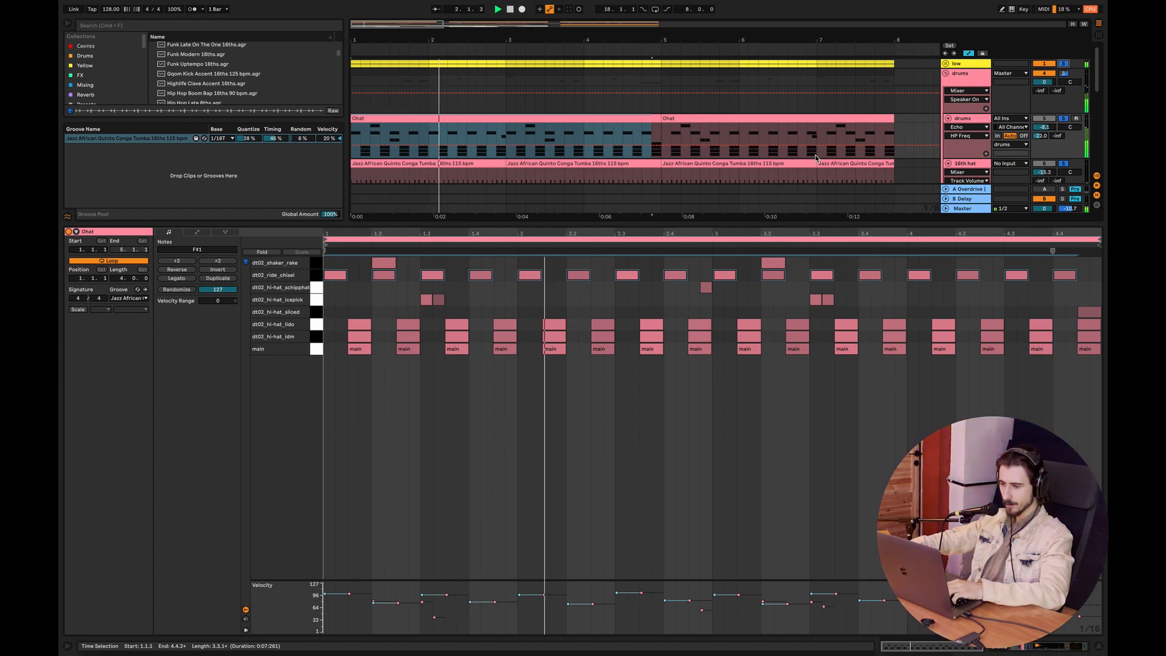
key("space")
left_click_drag(339, 274, 362, 274)
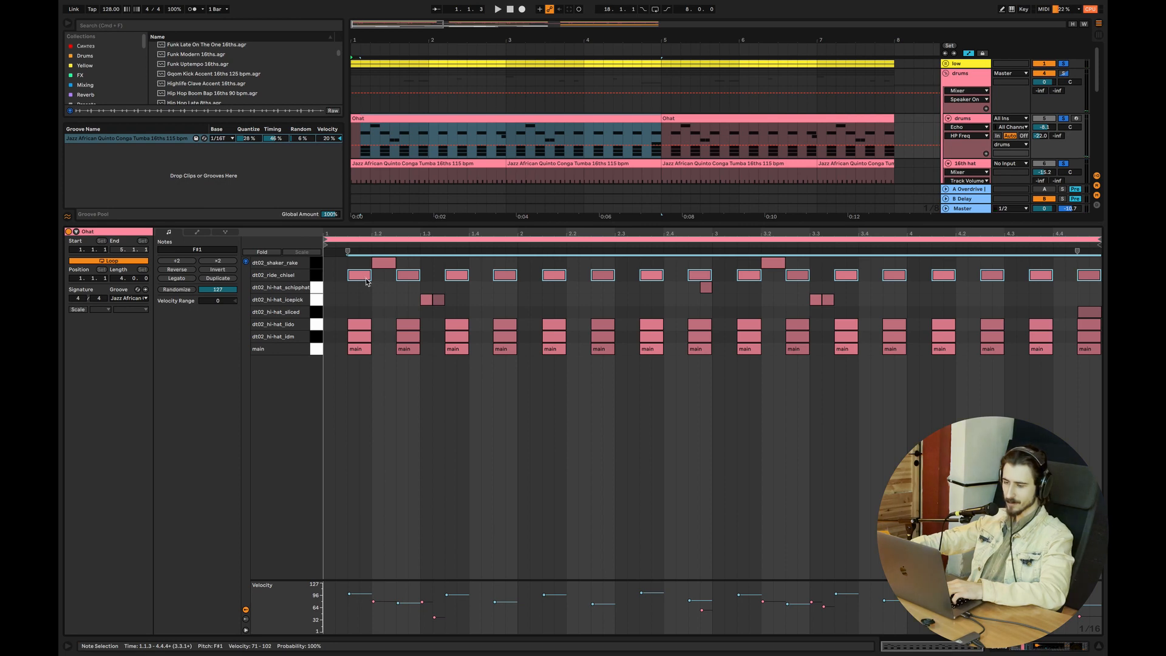
Compare the dt02_ride_chisel notes on the beats and back on the offbeats, playing both placements, and return to the arrangement
left_click_drag(366, 280, 340, 280)
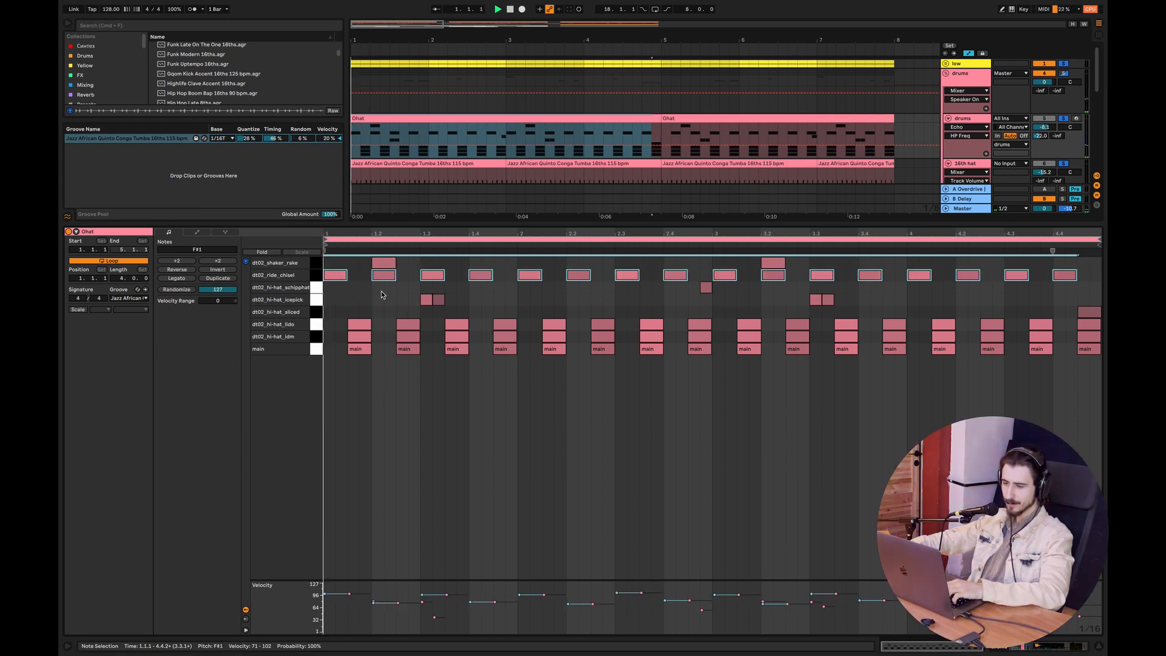
key("space")
key("space")
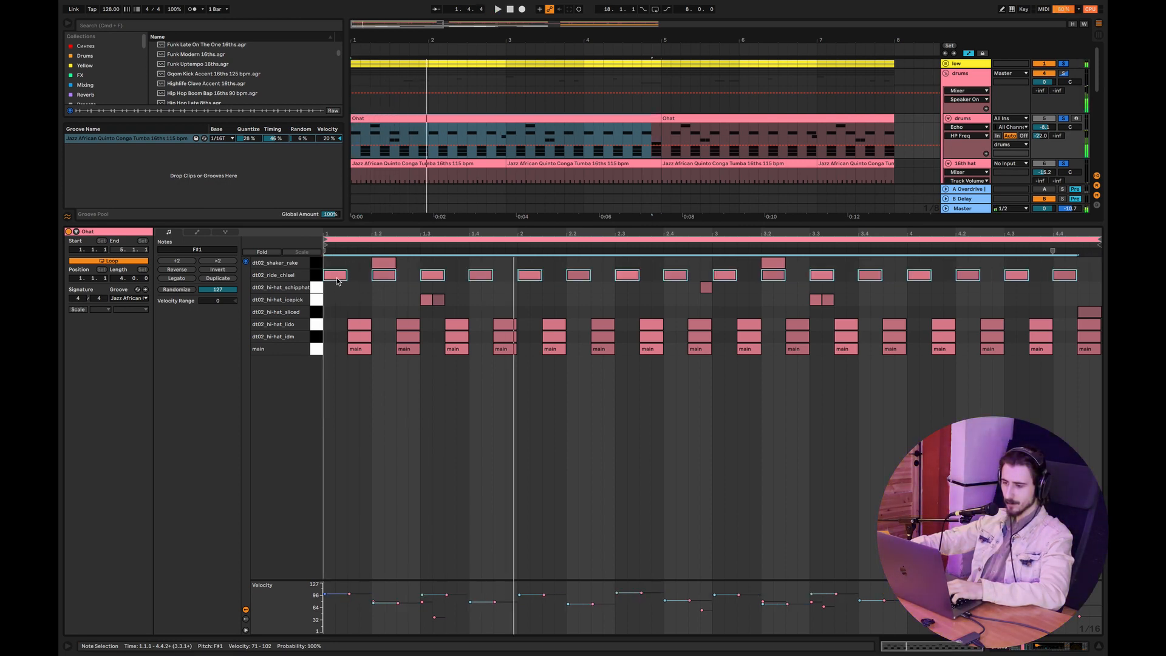
left_click_drag(340, 279, 364, 280)
key("space")
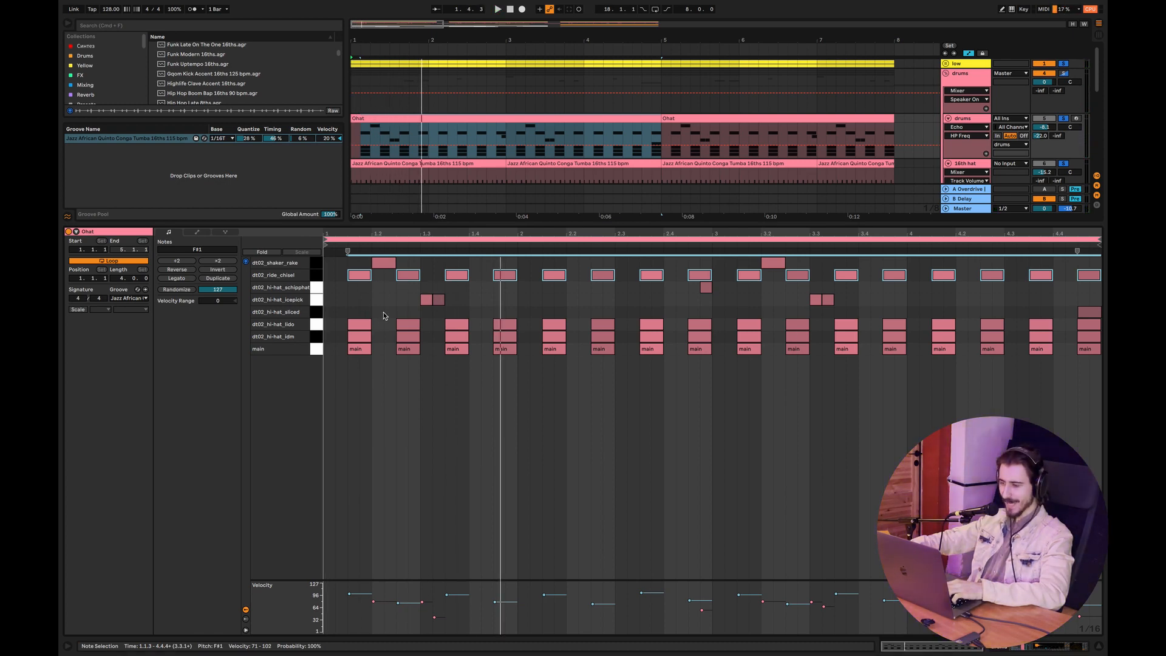
key("space")
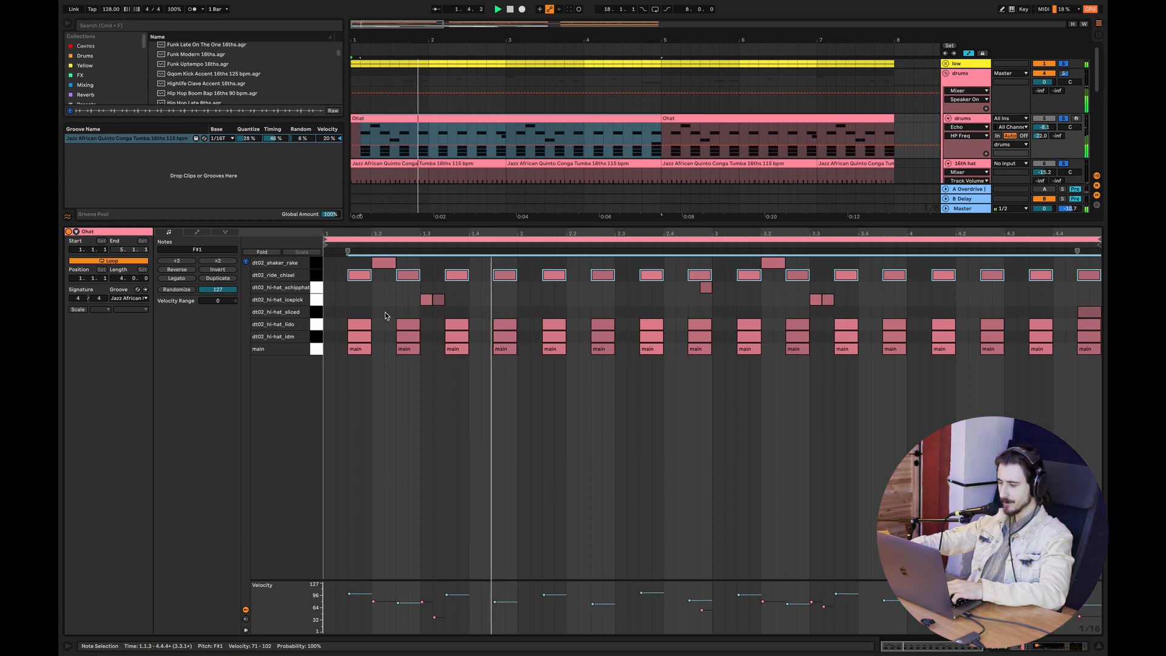
left_click(1099, 648)
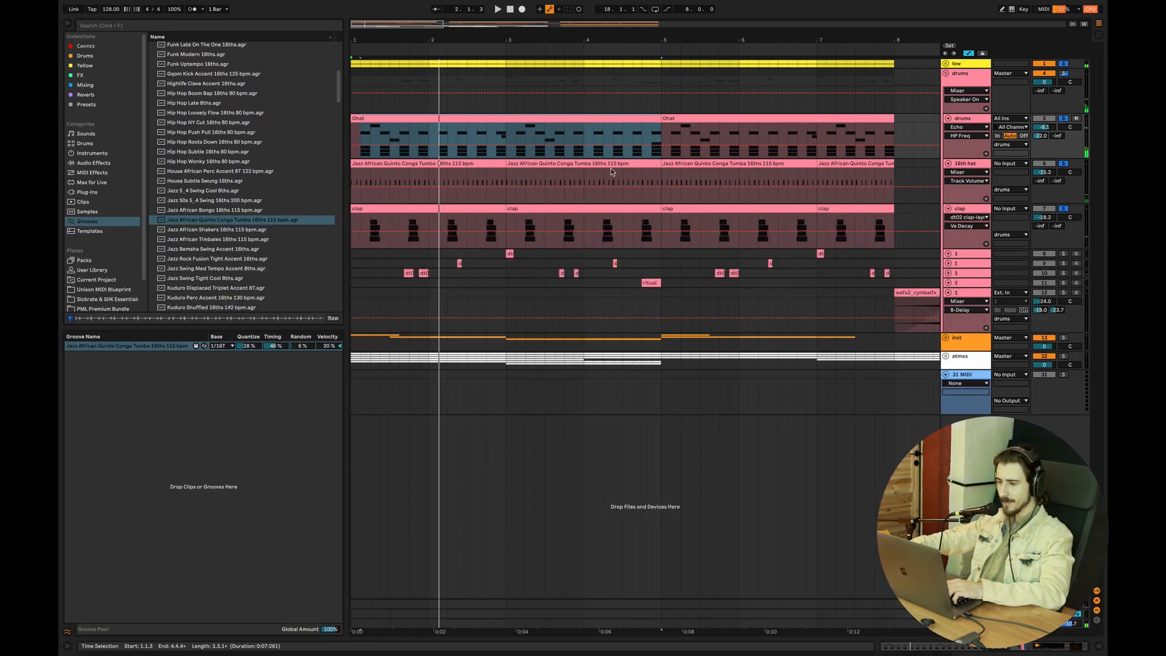
key("space")
Reorder the folded percussion tracks below clap, swapping the first and third so the paired dt02 hits come first
left_click(352, 139)
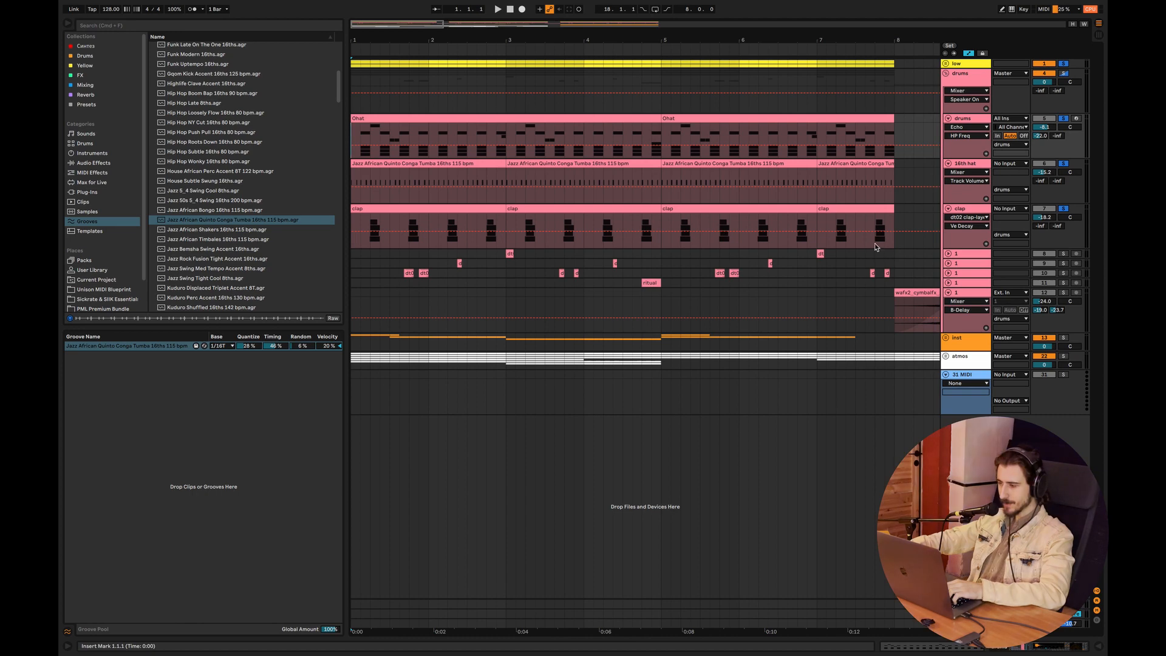
left_click(965, 274)
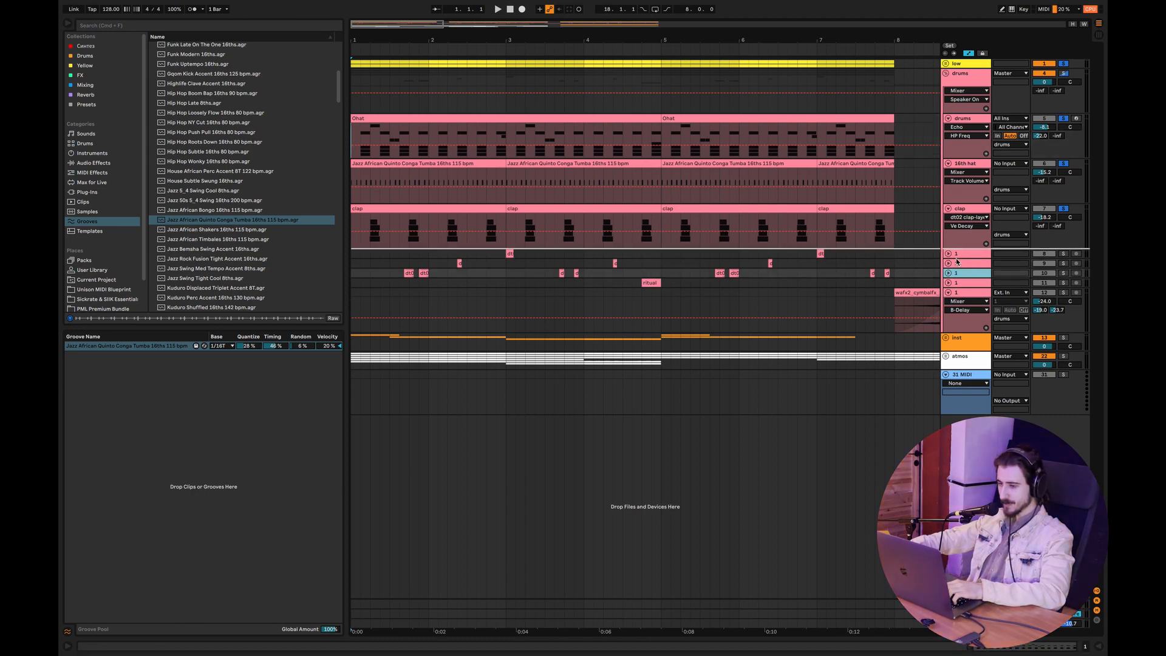
left_click_drag(957, 261, 968, 262)
left_click(962, 274)
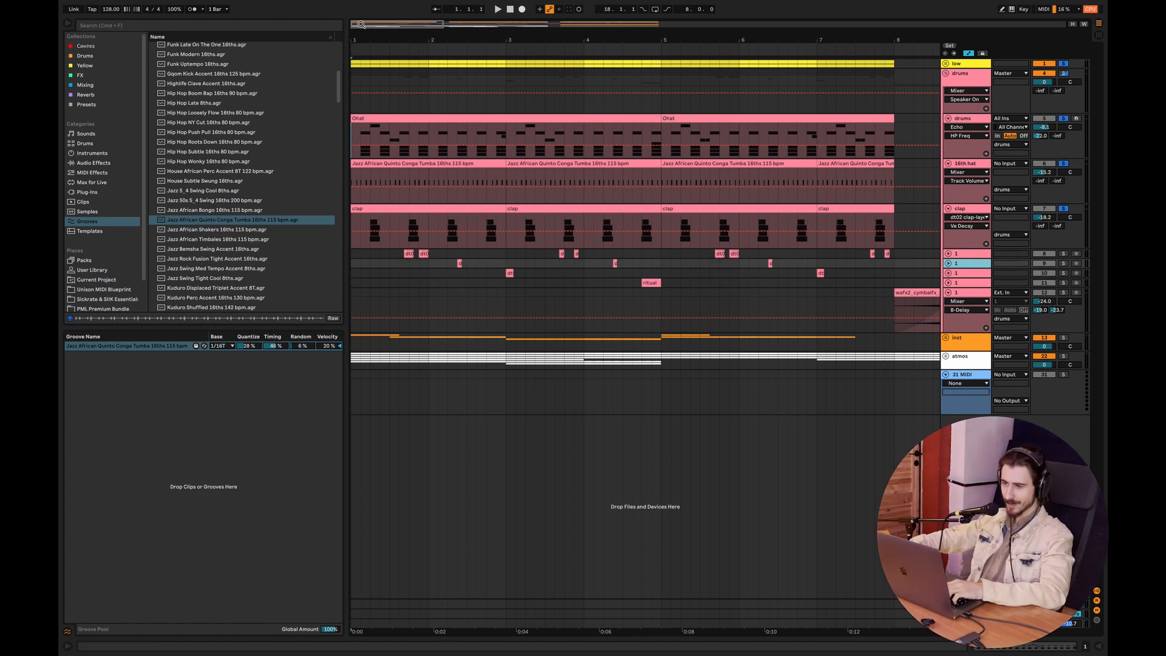
Unfold the first percussion track below clap and shorten its two opening dt02 clips to about a sixteenth note each
left_click_drag(354, 22, 355, 23)
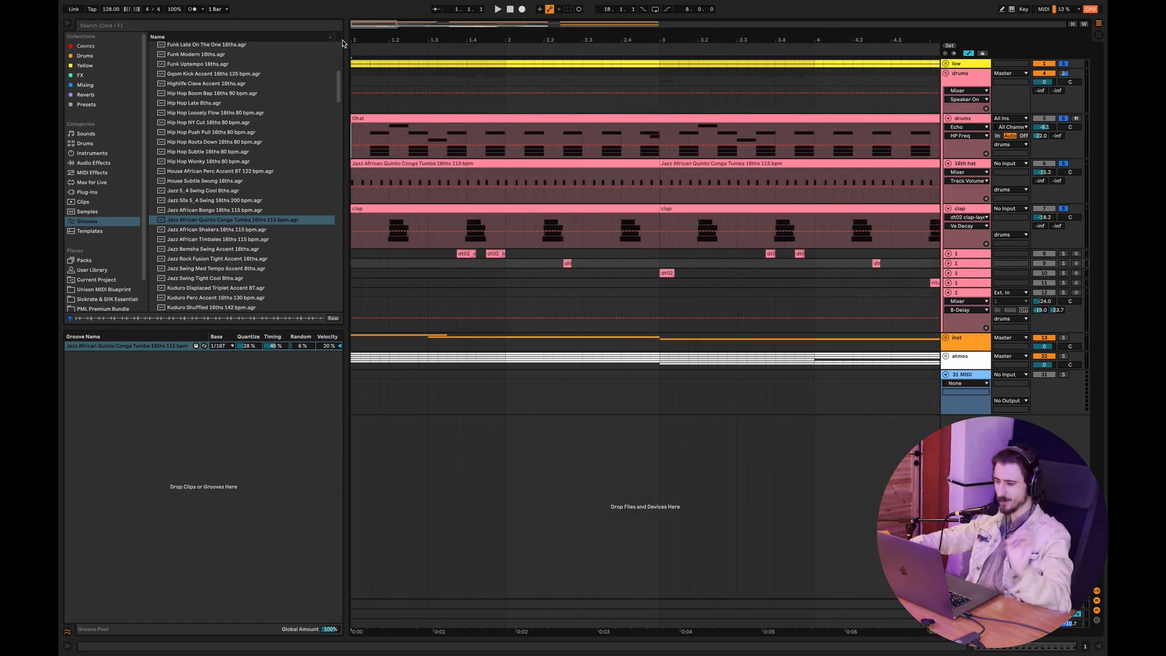
left_click(947, 254)
left_click(408, 263)
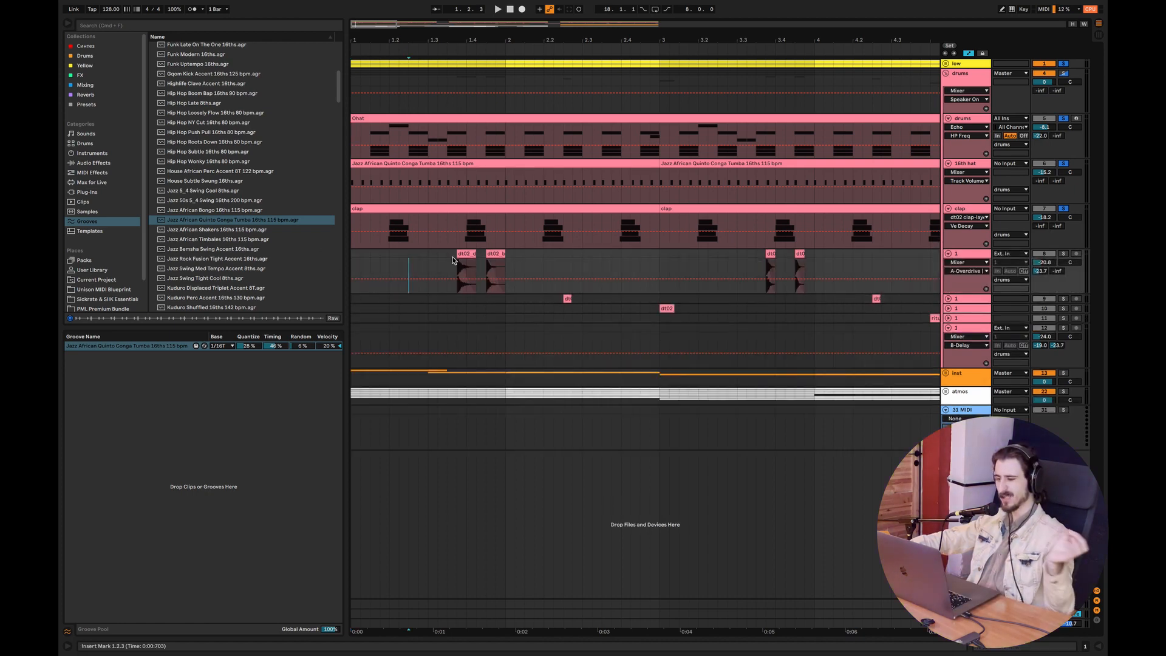
left_click(474, 254)
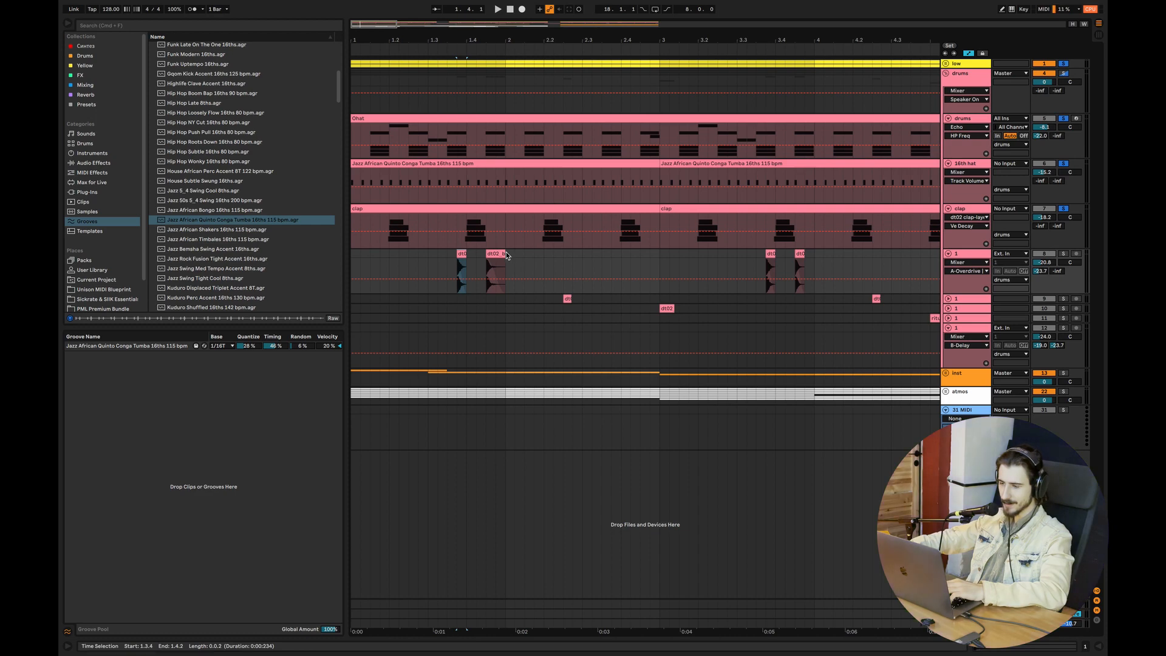
left_click_drag(506, 253, 496, 253)
Add the first percussion track to the solo and play the groove from bar 1 to hear its two hits
left_click(369, 274)
key("space")
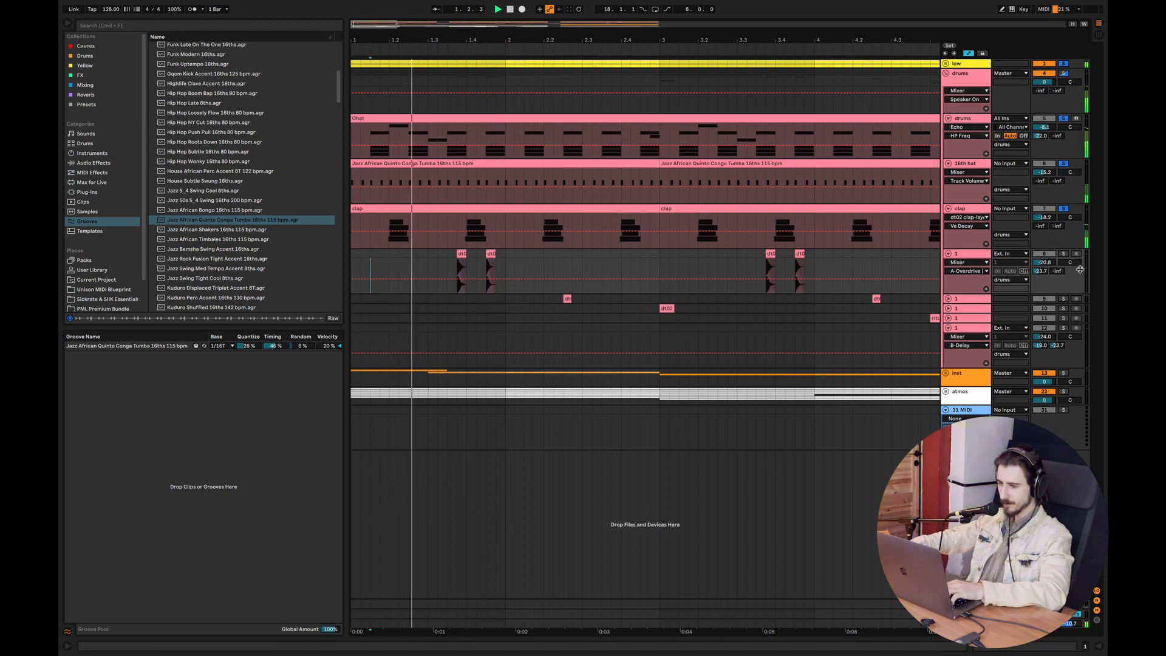
key("space")
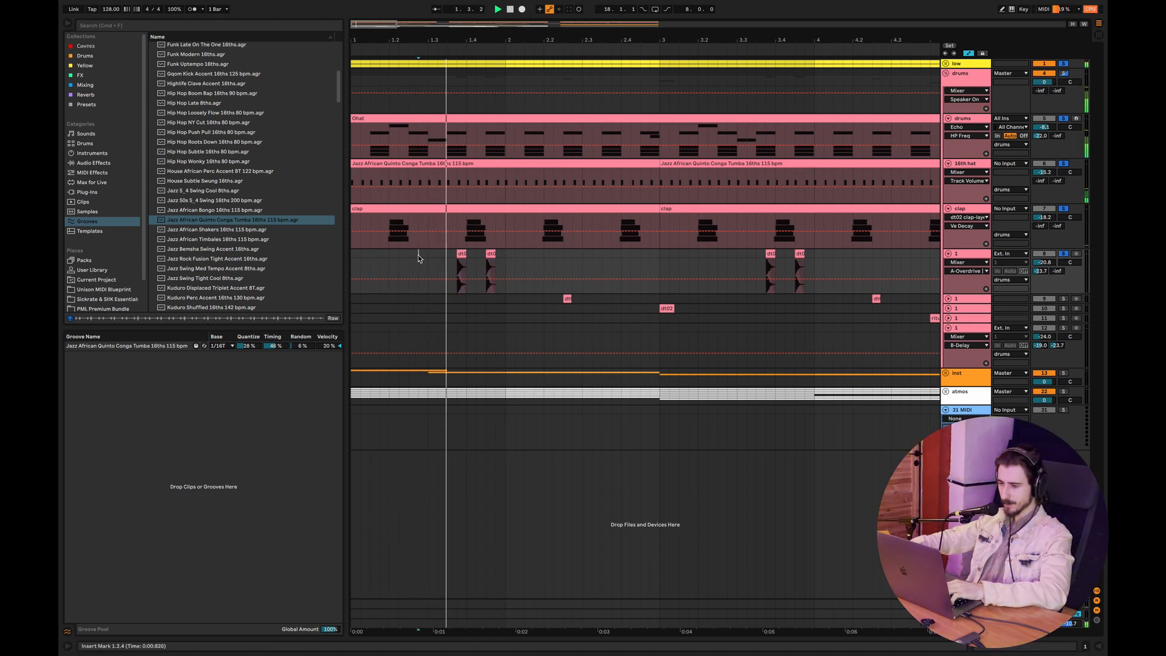
left_click(390, 258)
key("space")
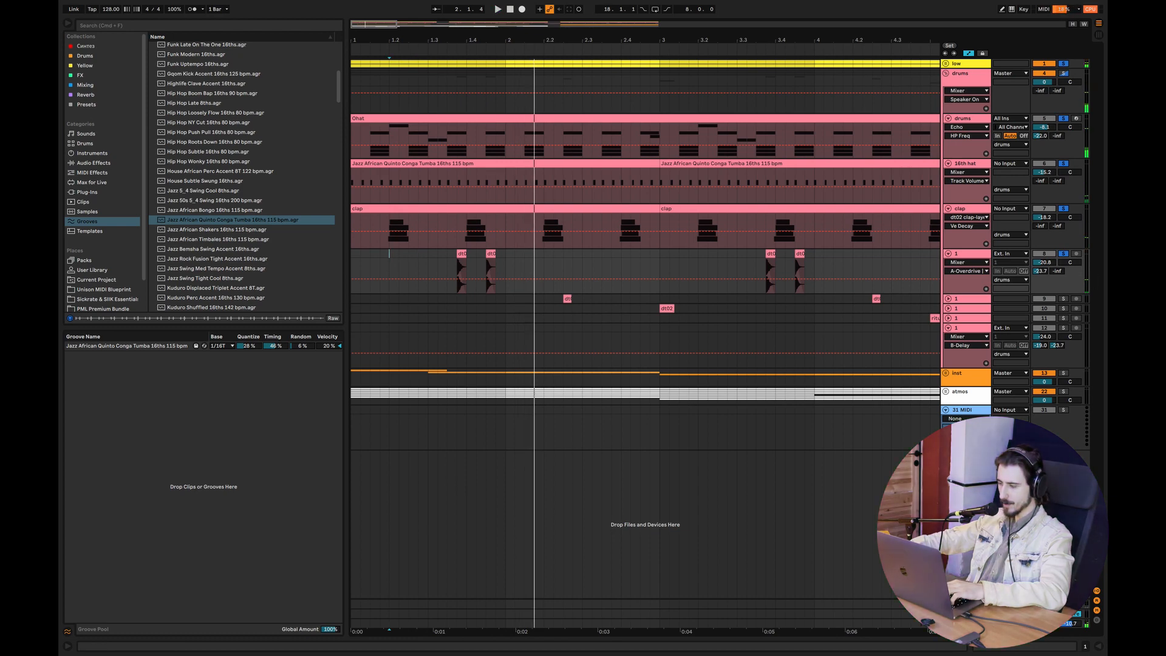
key("space")
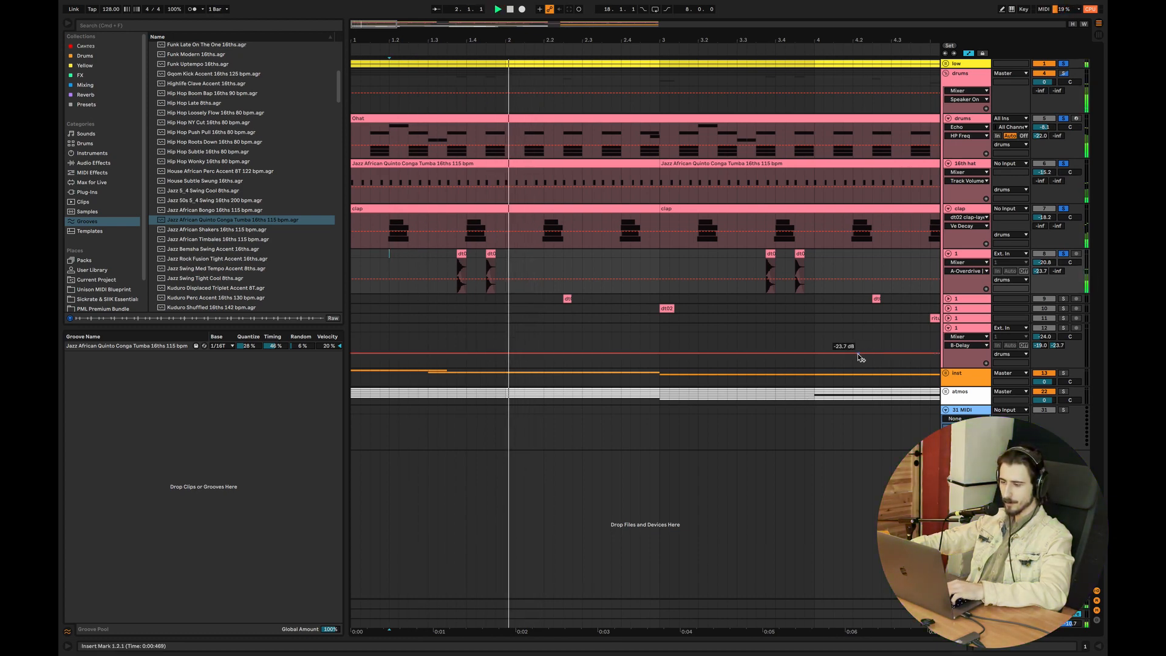
Lower the first percussion track's A-Overdrive send to -26.0 dB and replay the groove
left_click_drag(1043, 271, 1042, 275)
key("space")
key("space")
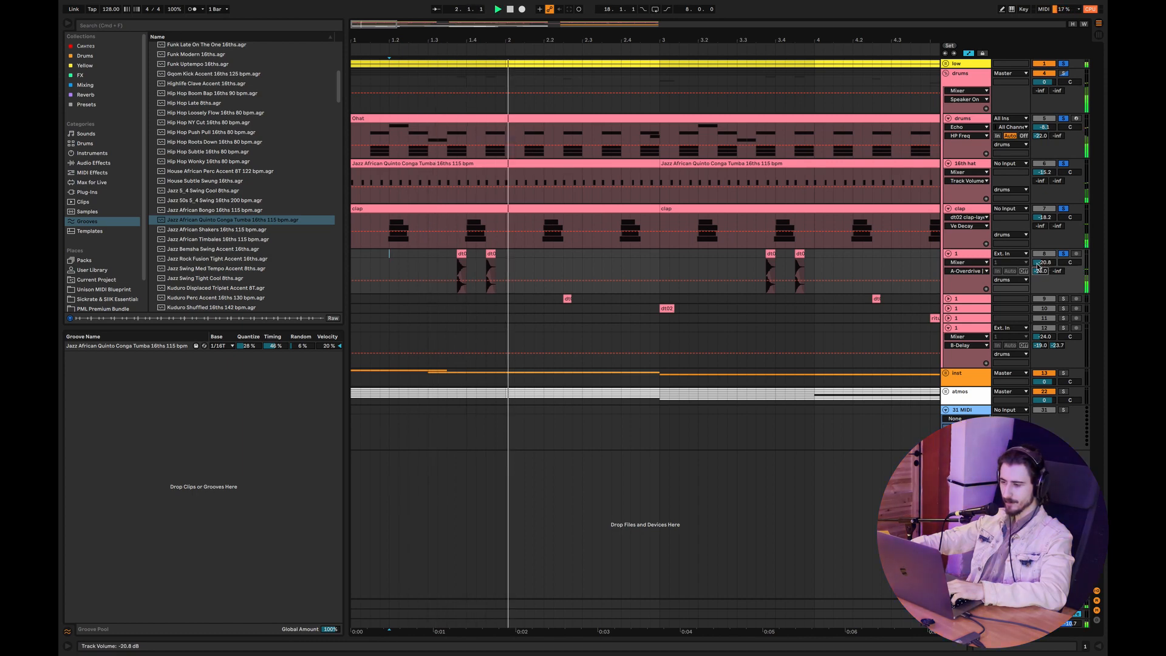
Duplicate the first two bars of the first percussion track three times, filling the track up to bar 9
left_click_drag(427, 29, 377, 24)
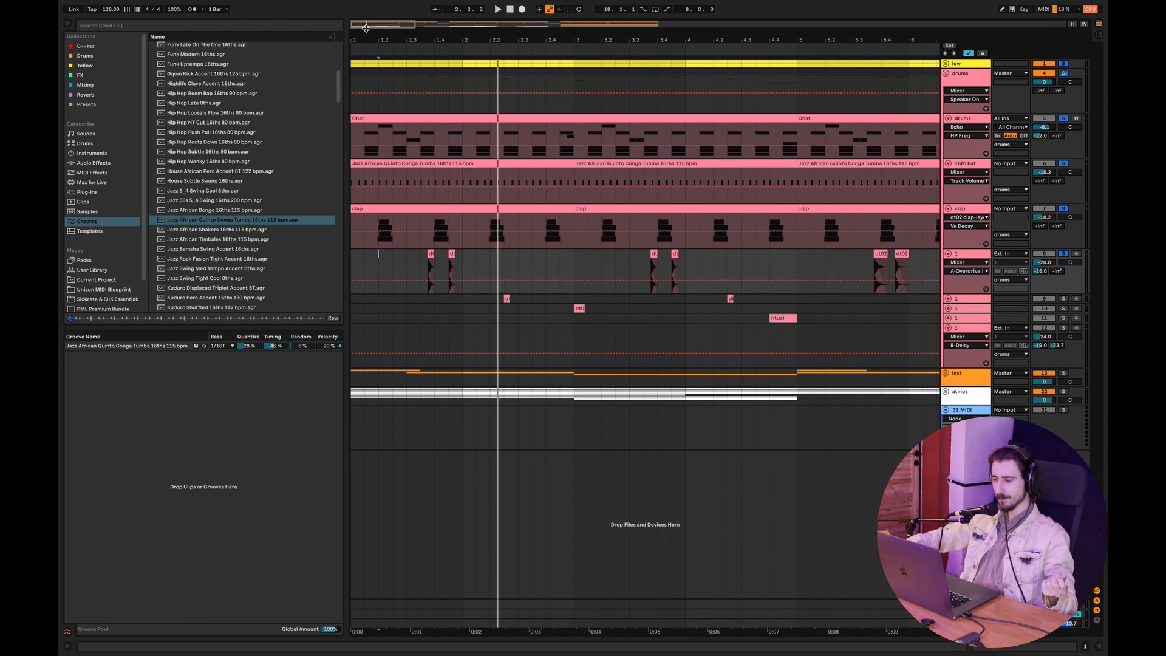
mouse_move(371, 4)
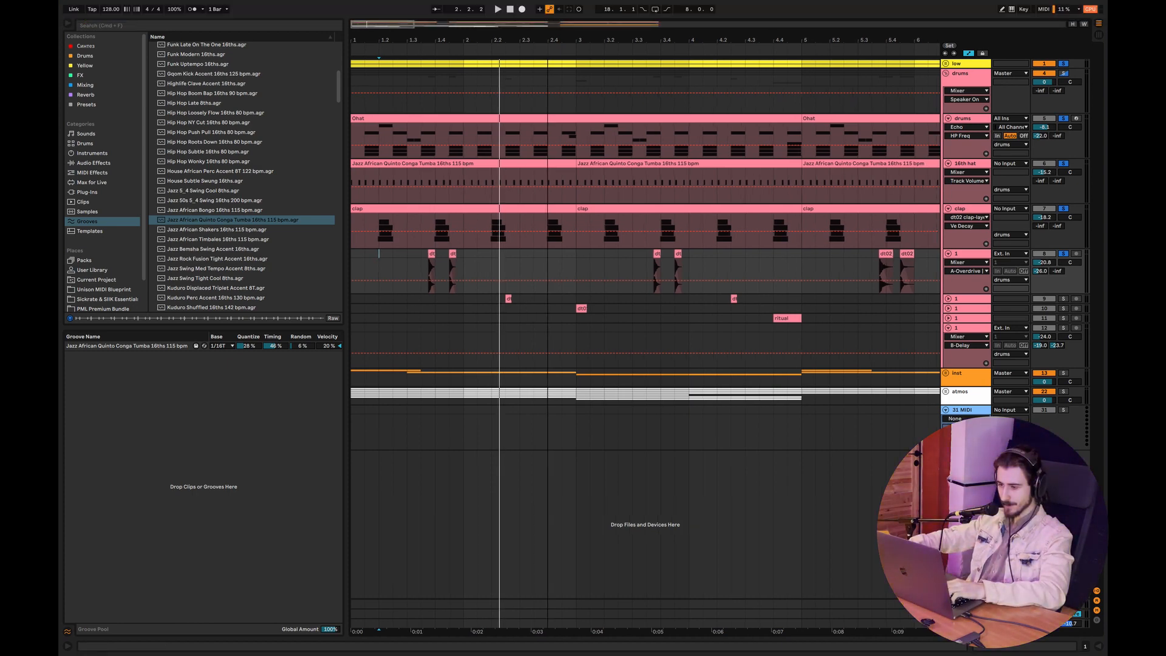
scroll(497, 271, "down", 5)
left_click_drag(497, 271, 326, 253)
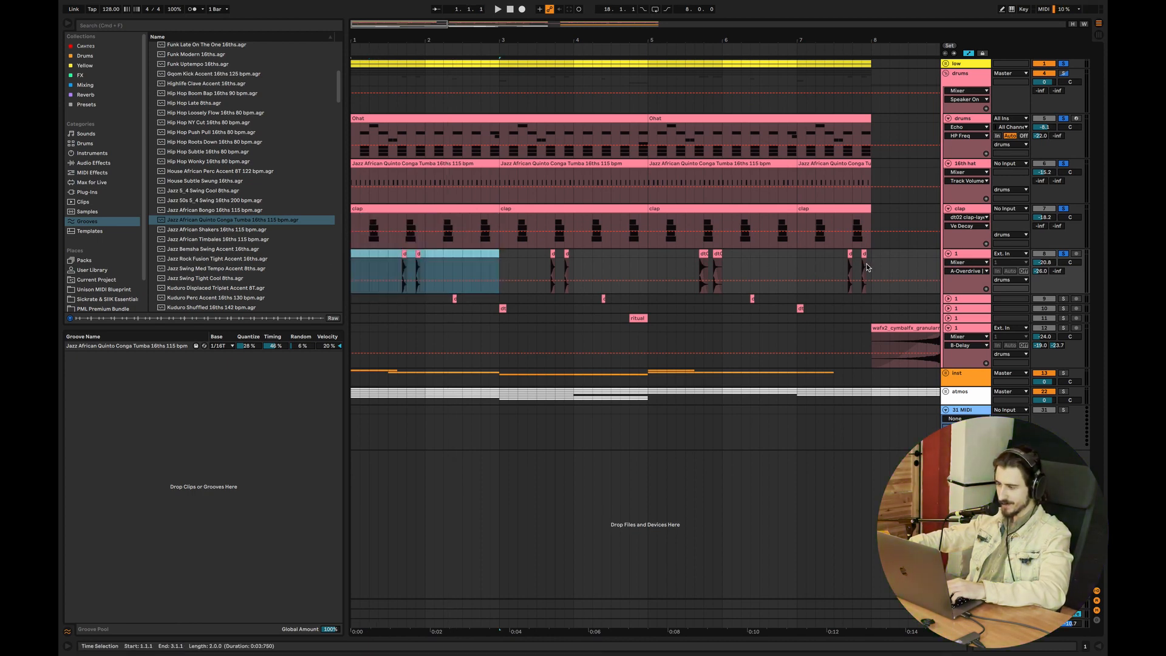
left_click_drag(871, 267, 340, 253)
key("super+d")
key("super+d")
key("super+d")
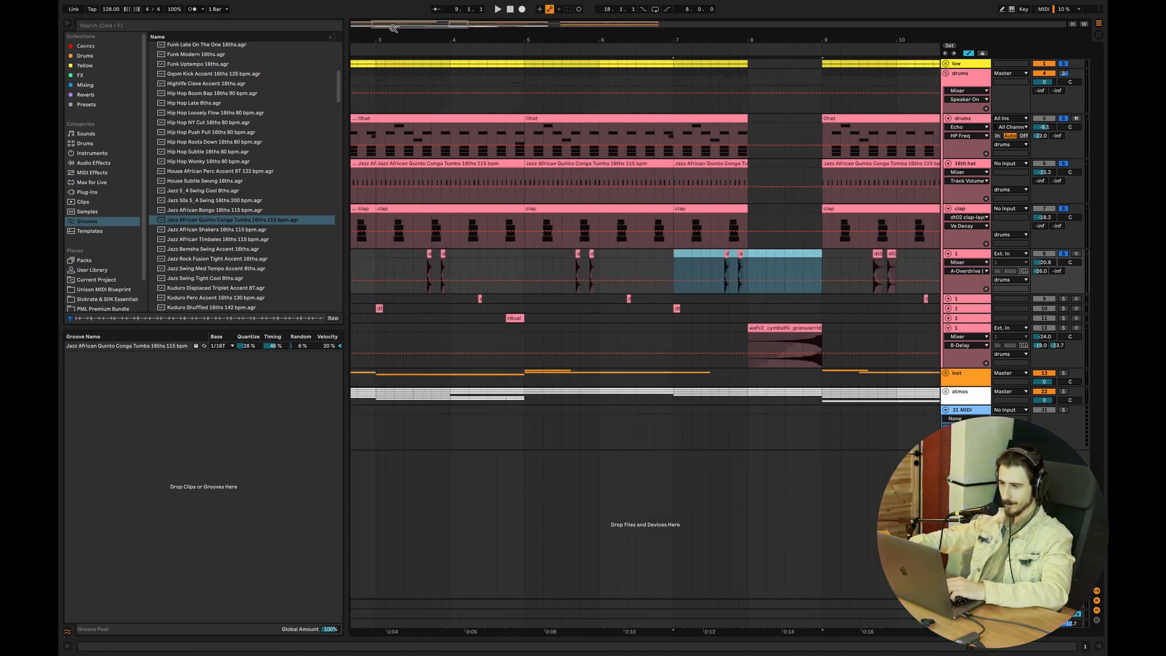
Unfold the second percussion track, solo it alone and play its hit in bar 2
left_click_drag(393, 28, 479, 286)
left_click(461, 308)
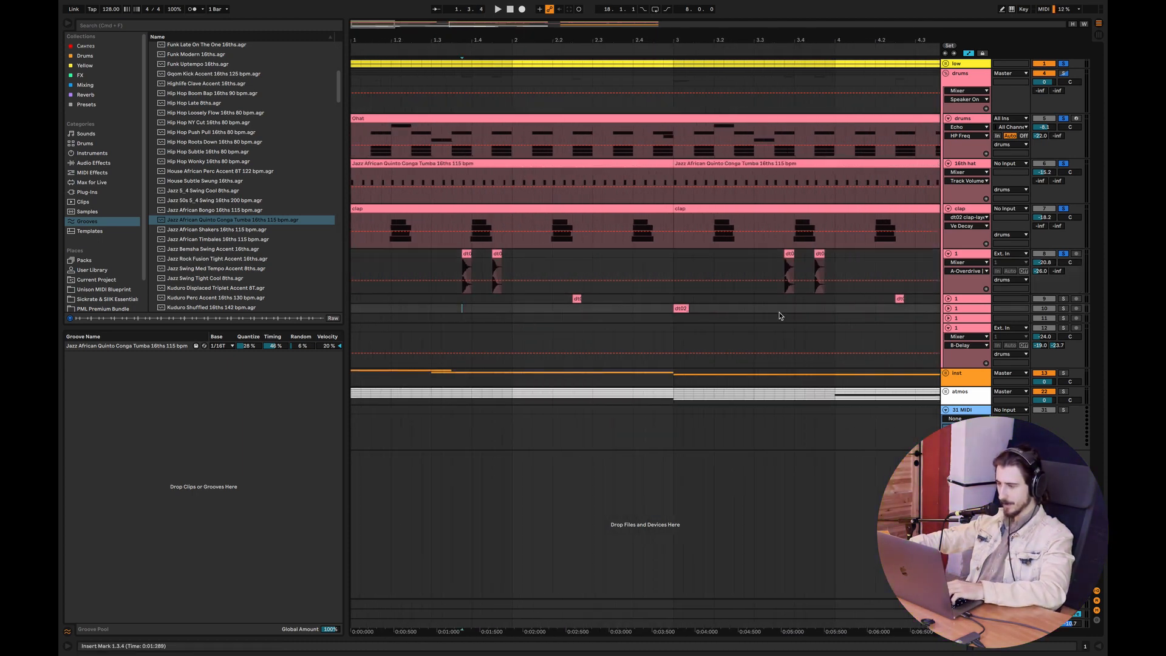
left_click(947, 298)
left_click(522, 299)
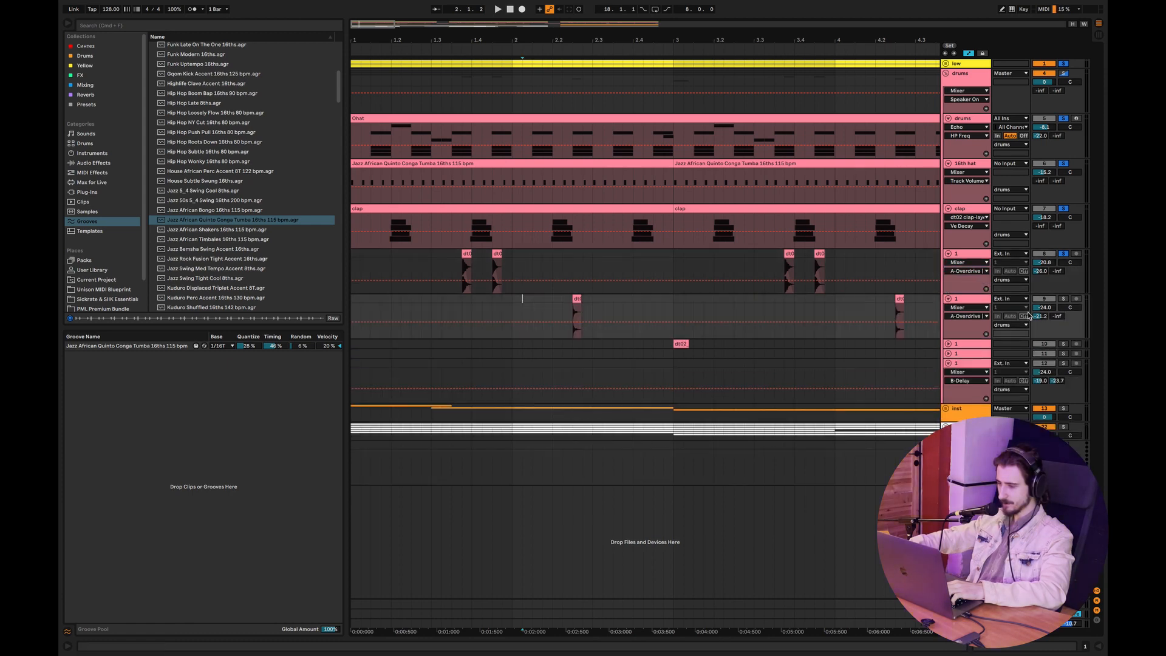
left_click(1062, 298)
left_click(542, 299)
key("space")
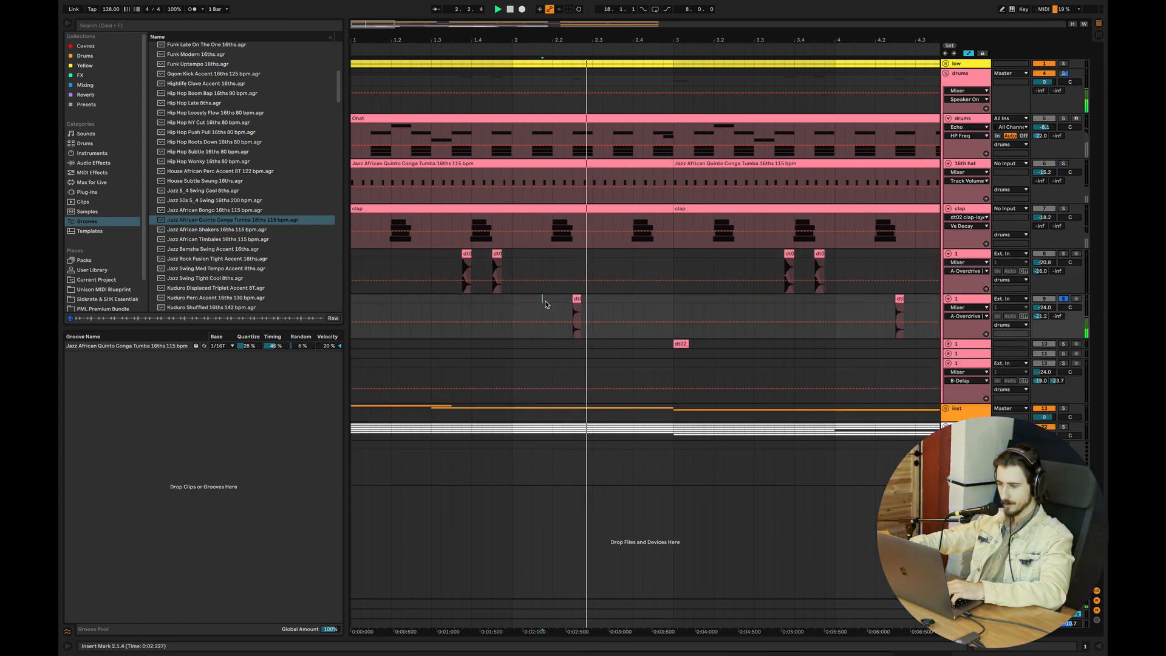
Replay the second percussion track's hit and set the track's B-Delay send to -27.0 dB
key("space")
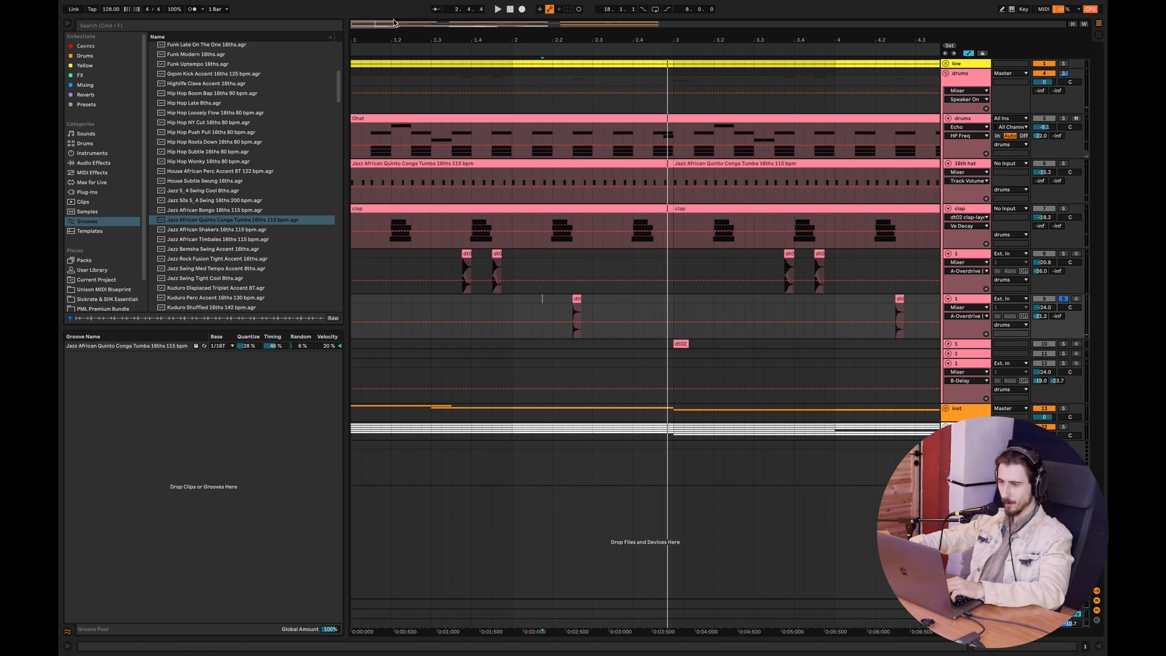
scroll(521, 149, "down", 5)
key("space")
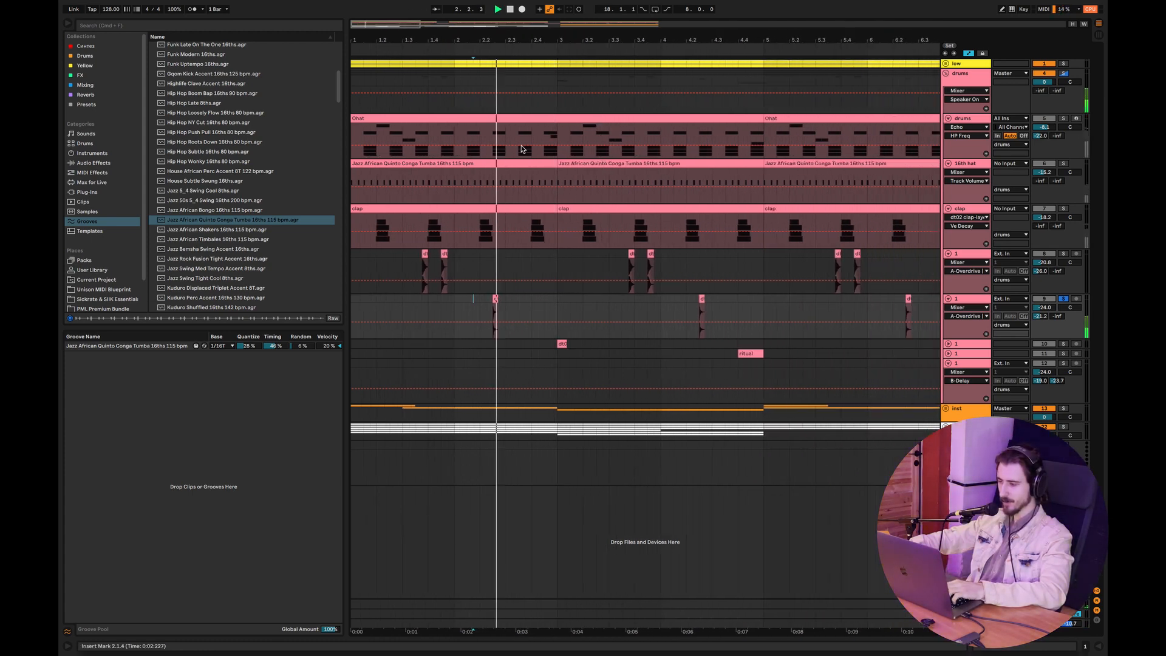
Unfold the third percussion track, add it to the solo and play its glitch hit at bar 3
left_click(948, 344)
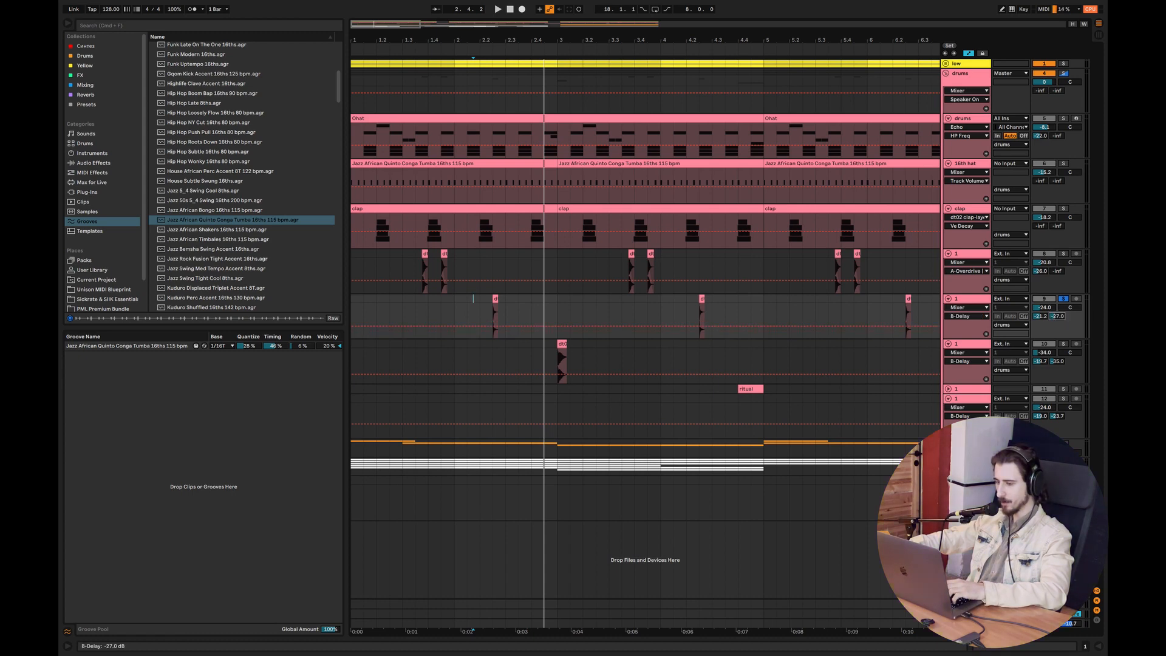
key("space")
left_click(1063, 344)
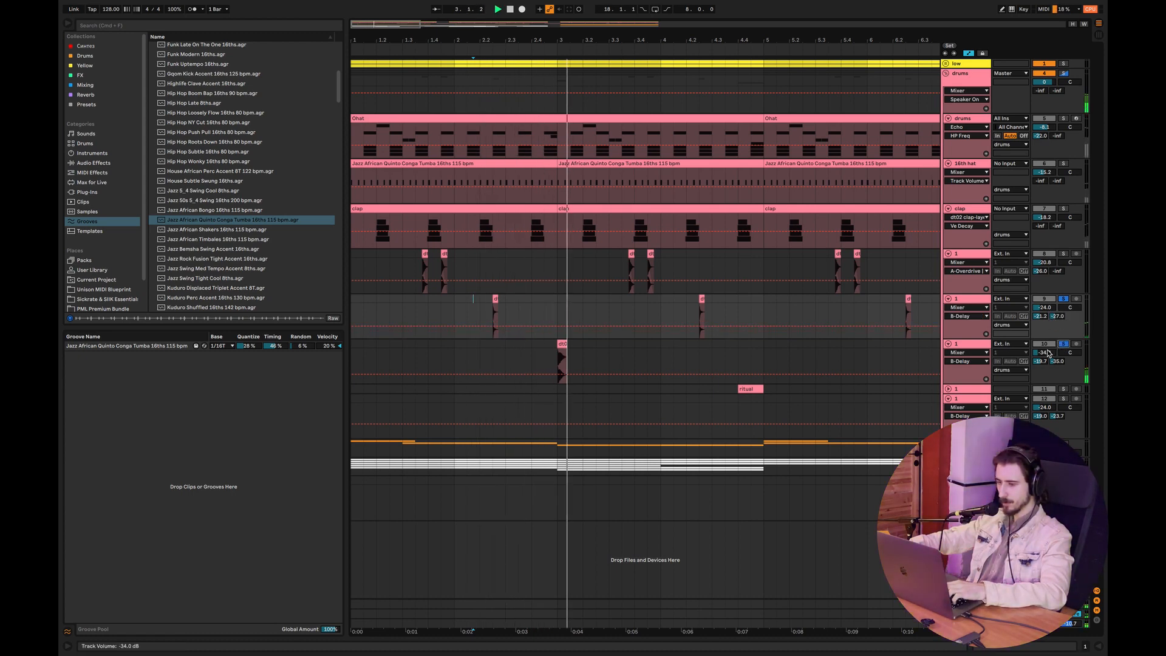
key("space")
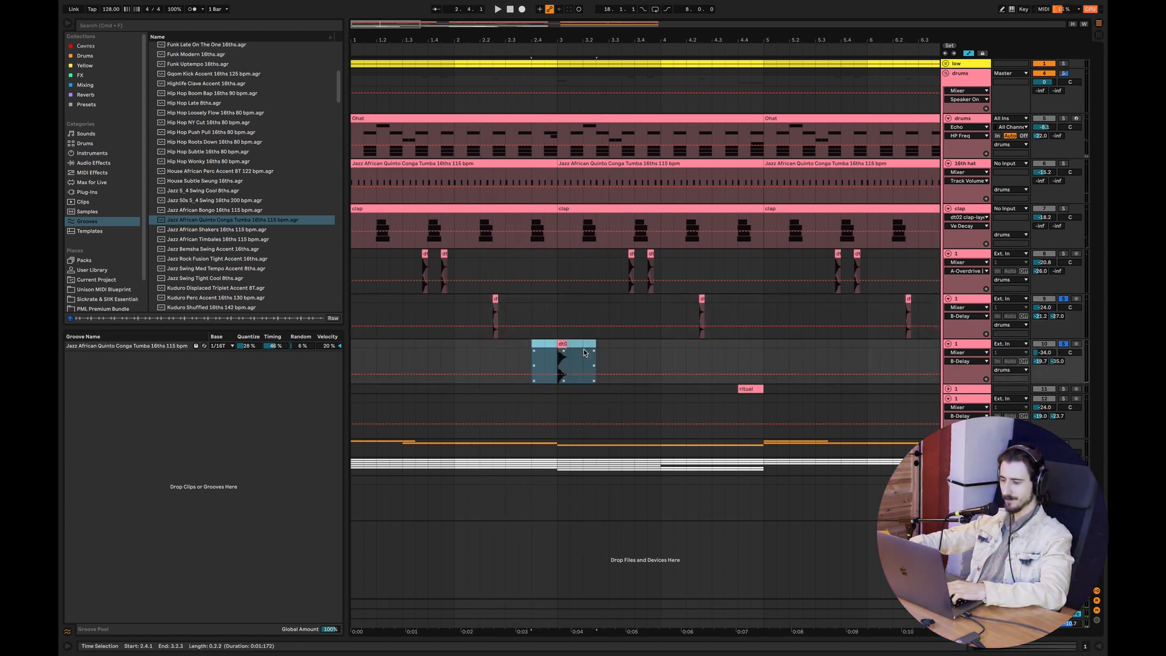
Trim the end of the dt02_glitch clip at bar 3 slightly
left_click(583, 365)
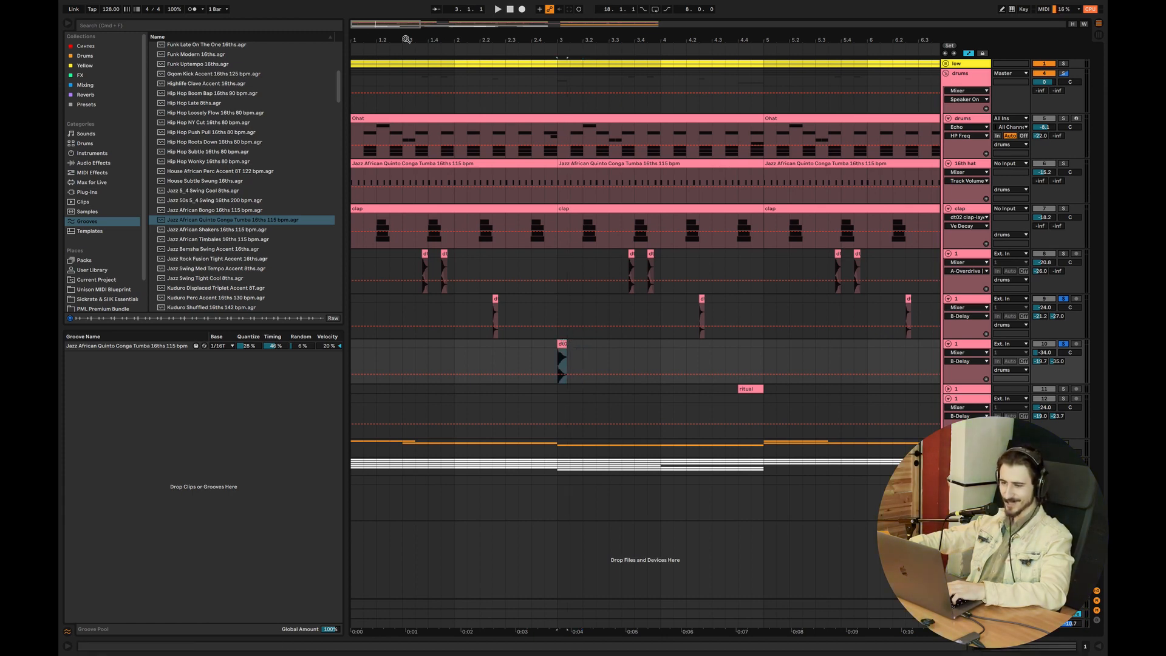
scroll(571, 345, "up", 6)
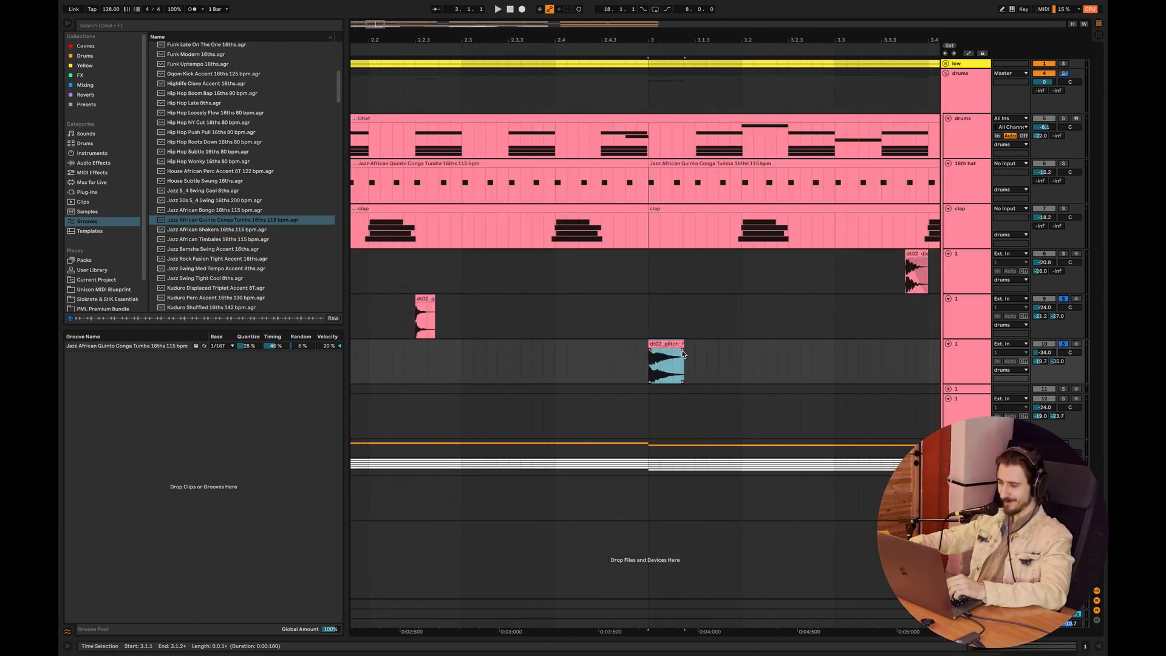
left_click(668, 358)
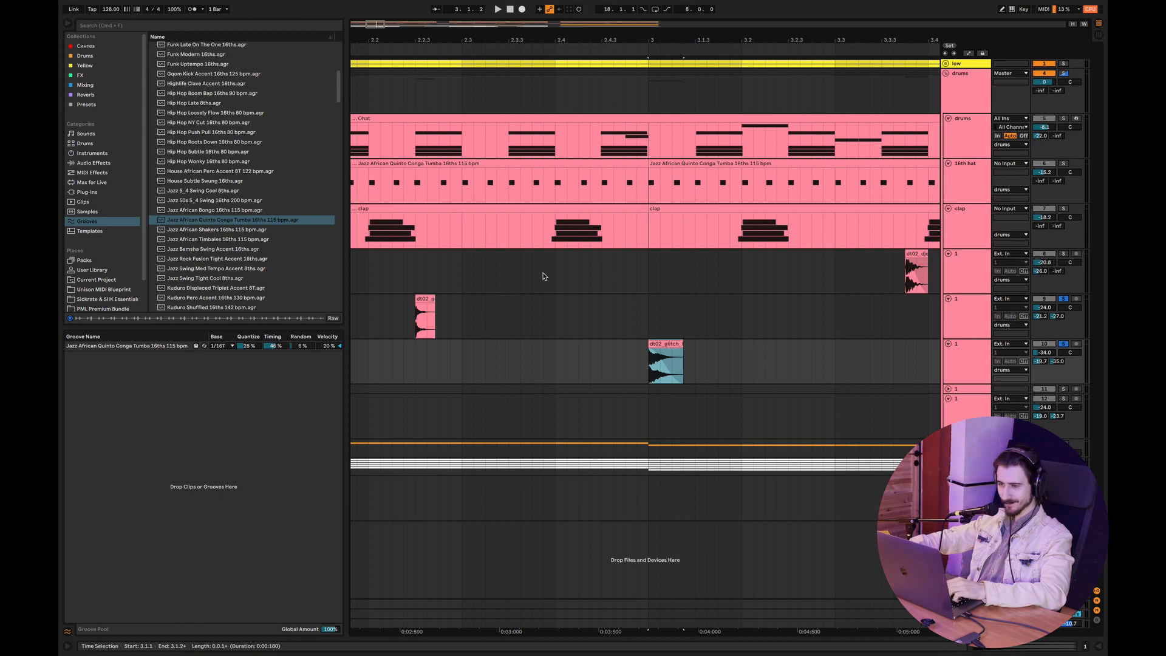
Play the soloed second and third percussion tracks from 2.3.3, just before the glitch hit
mouse_move(358, 23)
left_mouse_down()
mouse_move(353, 3)
mouse_move(368, 18)
mouse_move(366, 1)
left_mouse_up()
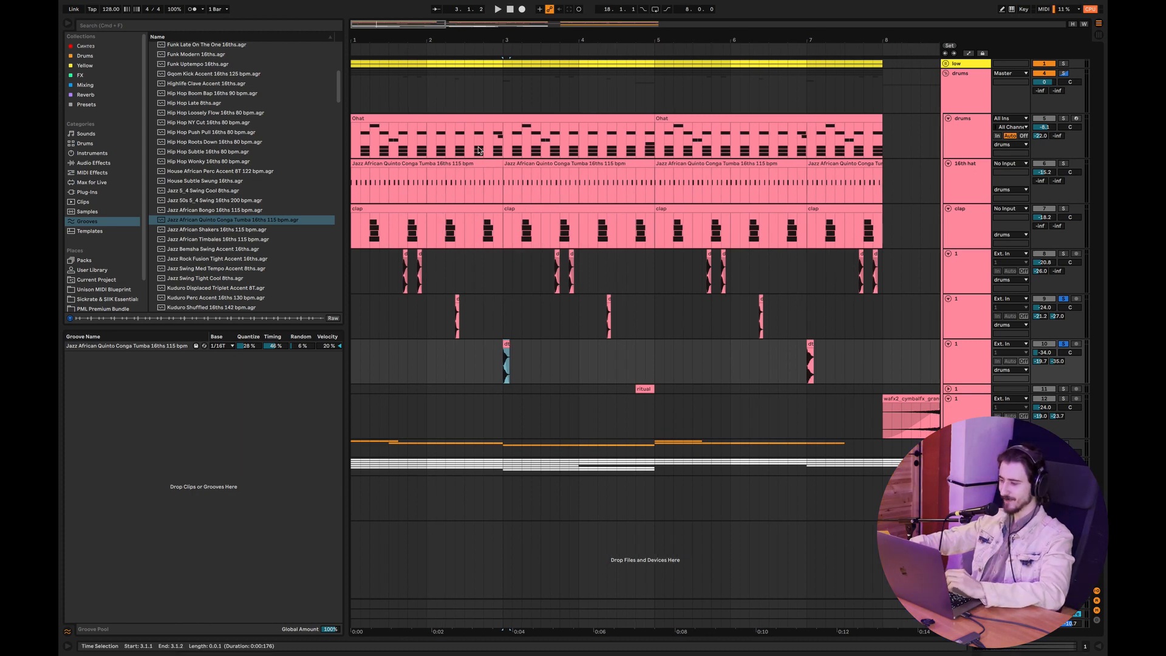
left_click(512, 166)
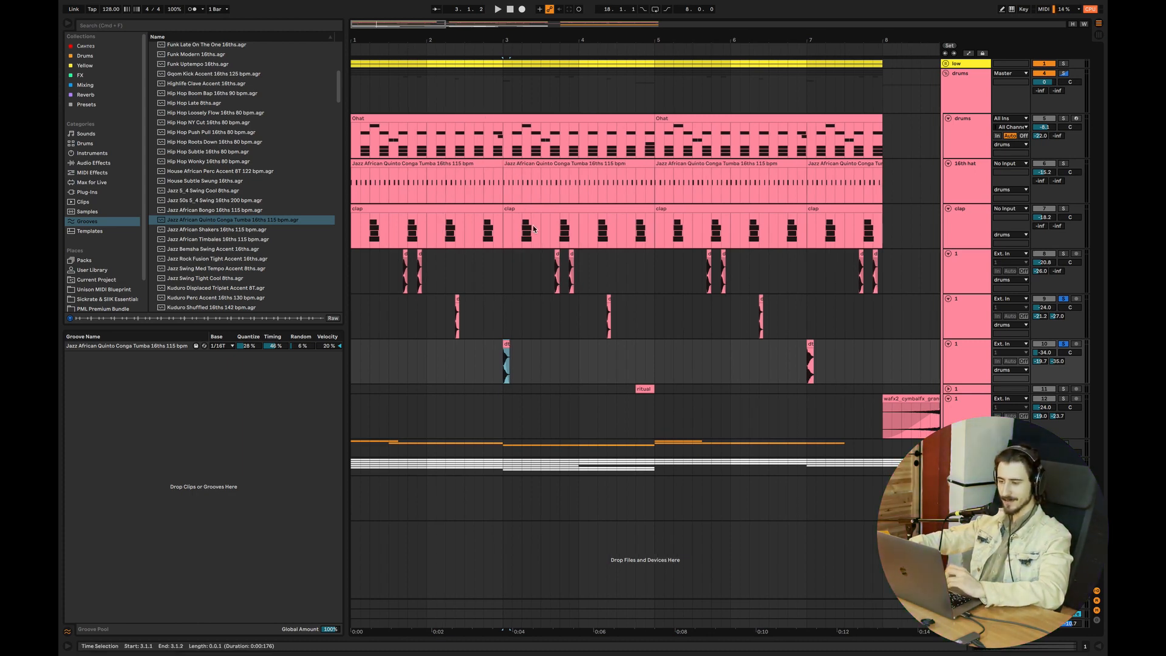
left_click(353, 328)
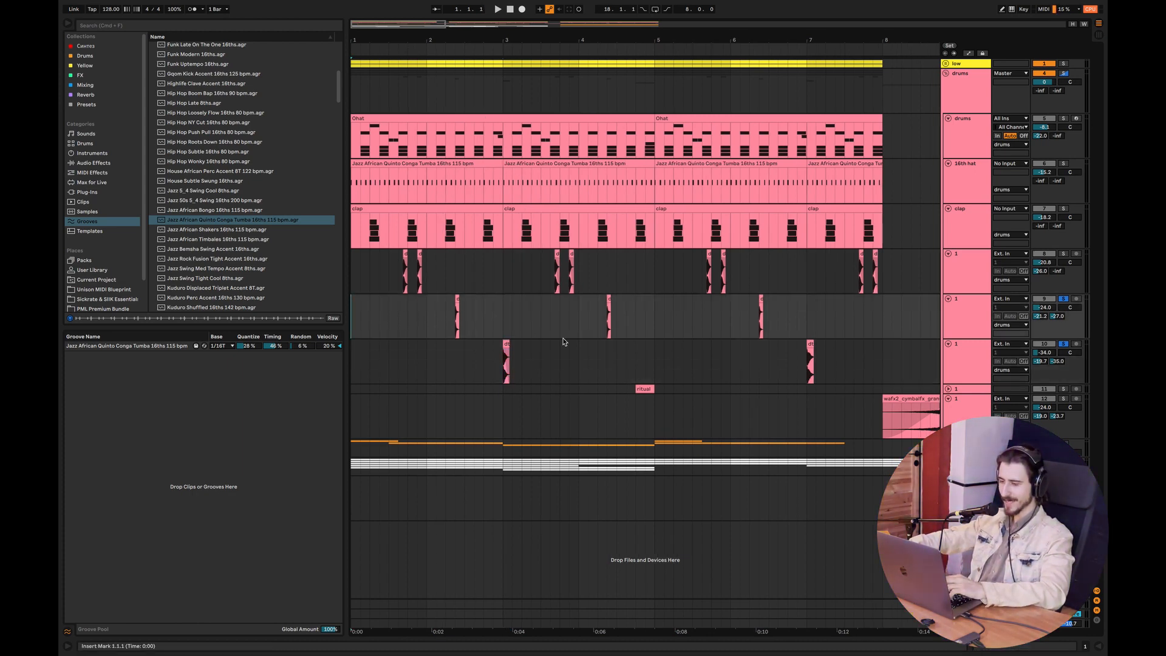
left_click(474, 362)
key("space")
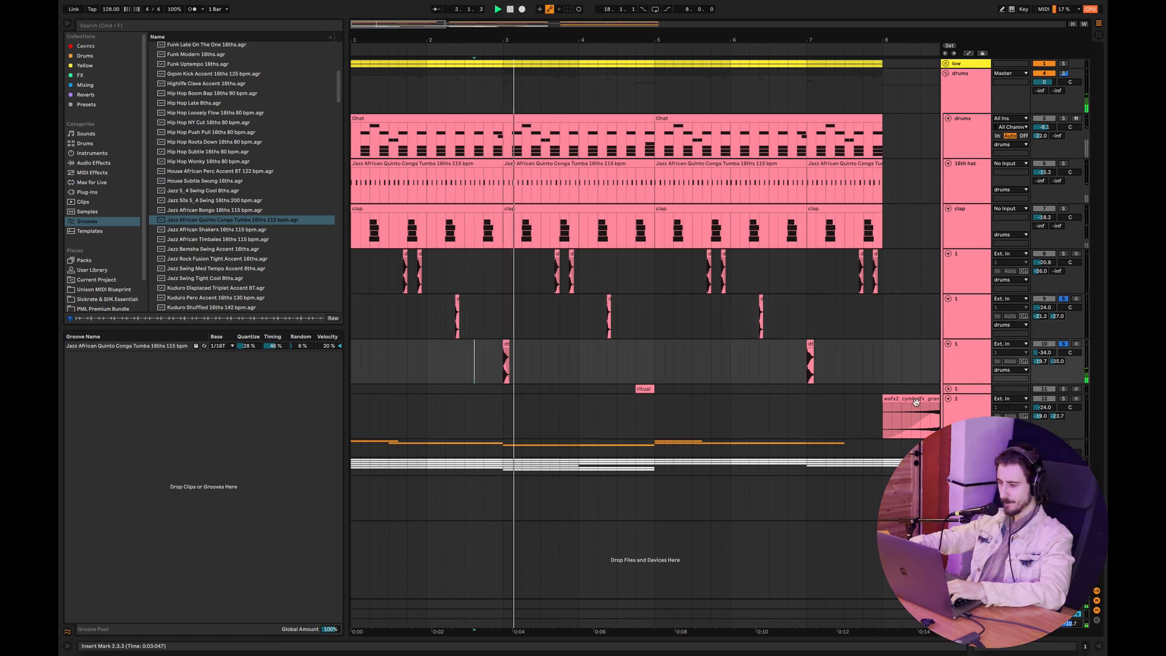
Unfold the percussion track with the ritual clip, solo it and play its hit near the end of bar 4
left_click(948, 390)
left_click(625, 404)
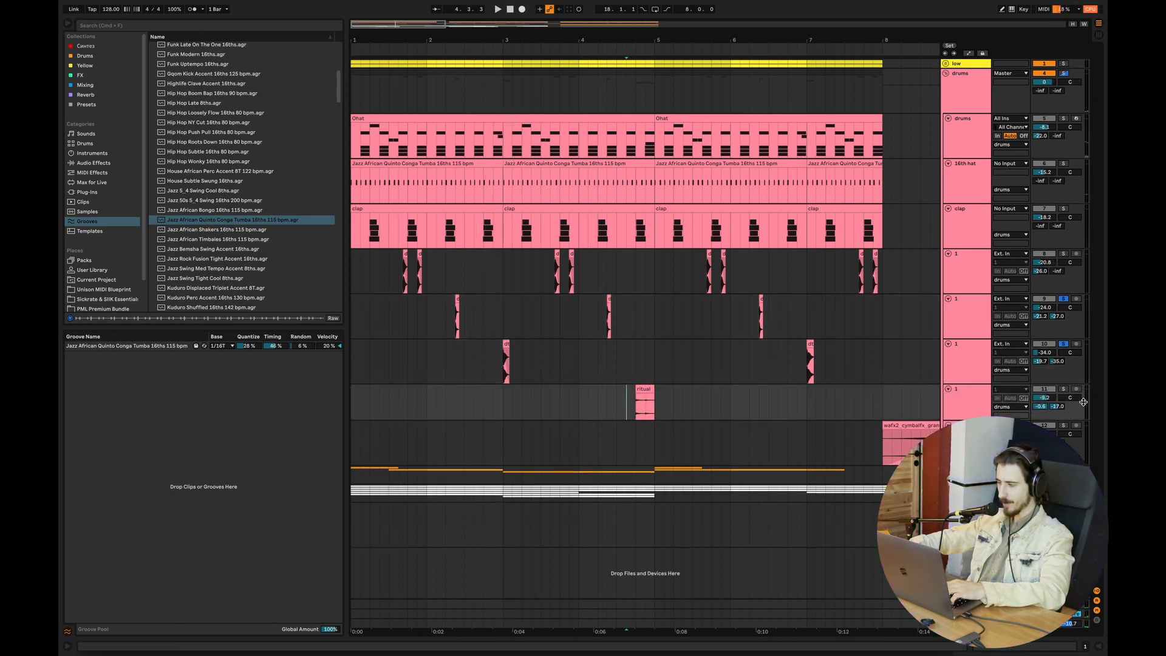
key("space")
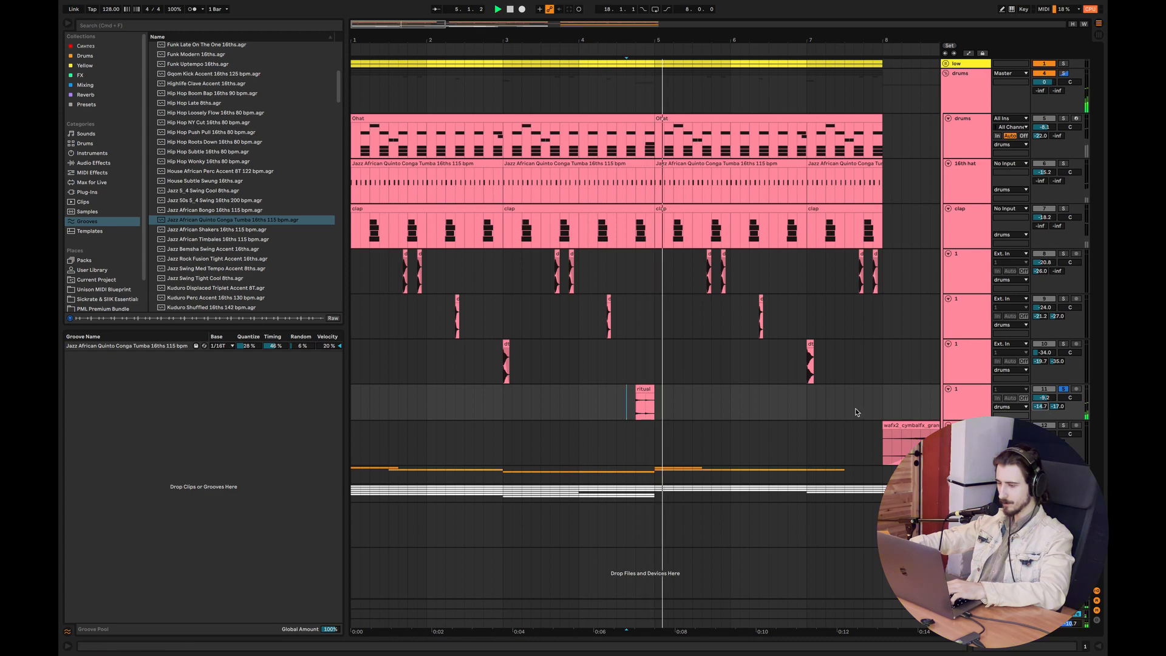
left_click(569, 393)
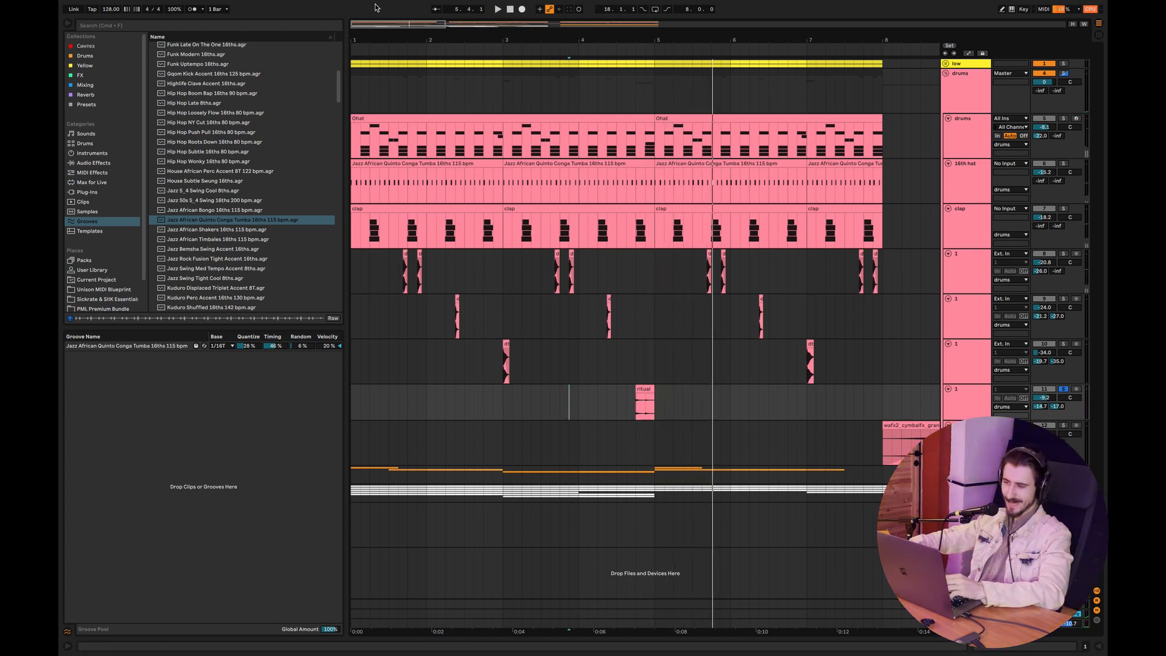
left_click_drag(384, 26, 384, 23)
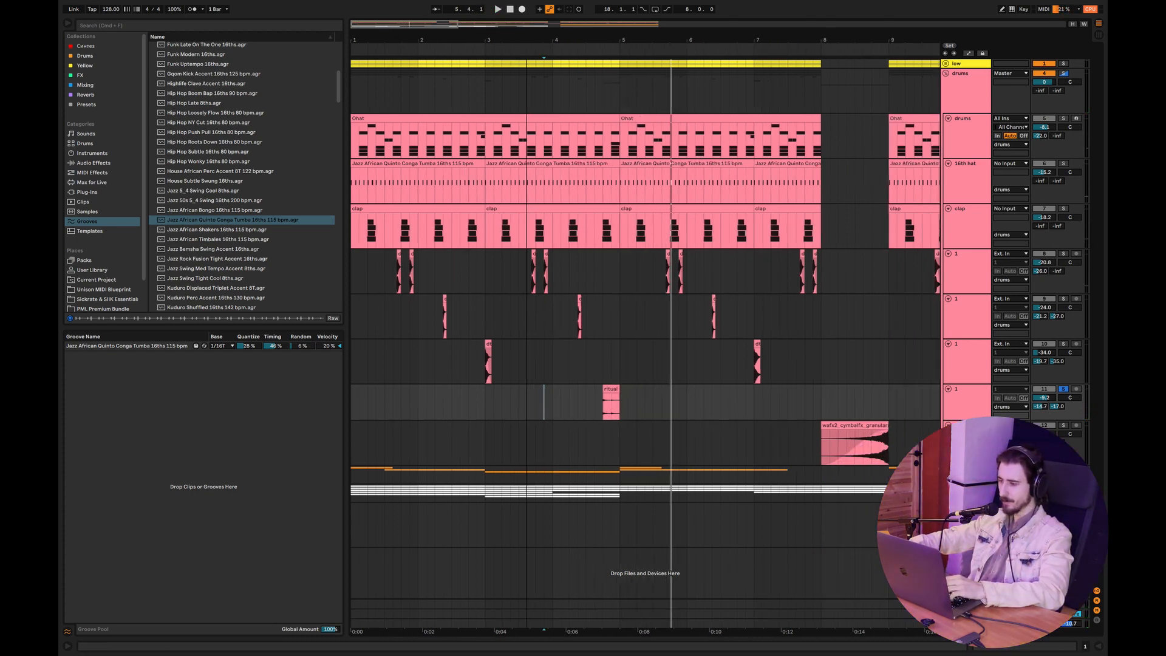
Fold the drums group and play it soloed from bar 1
left_click(946, 73)
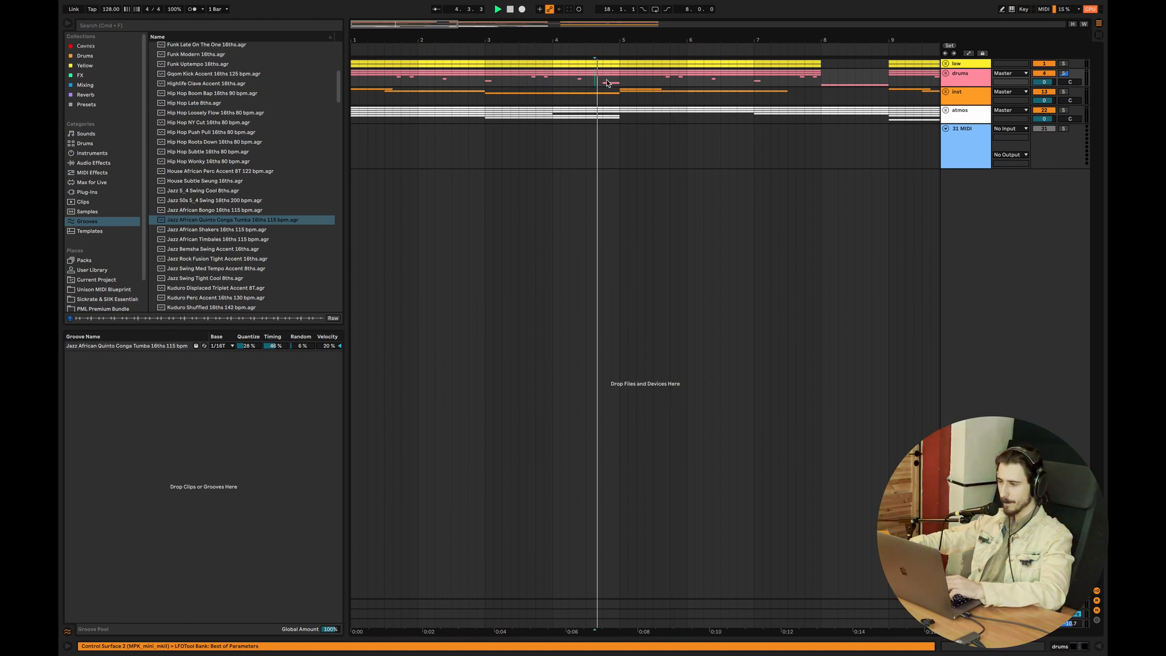
key("space")
left_click(352, 80)
key("space")
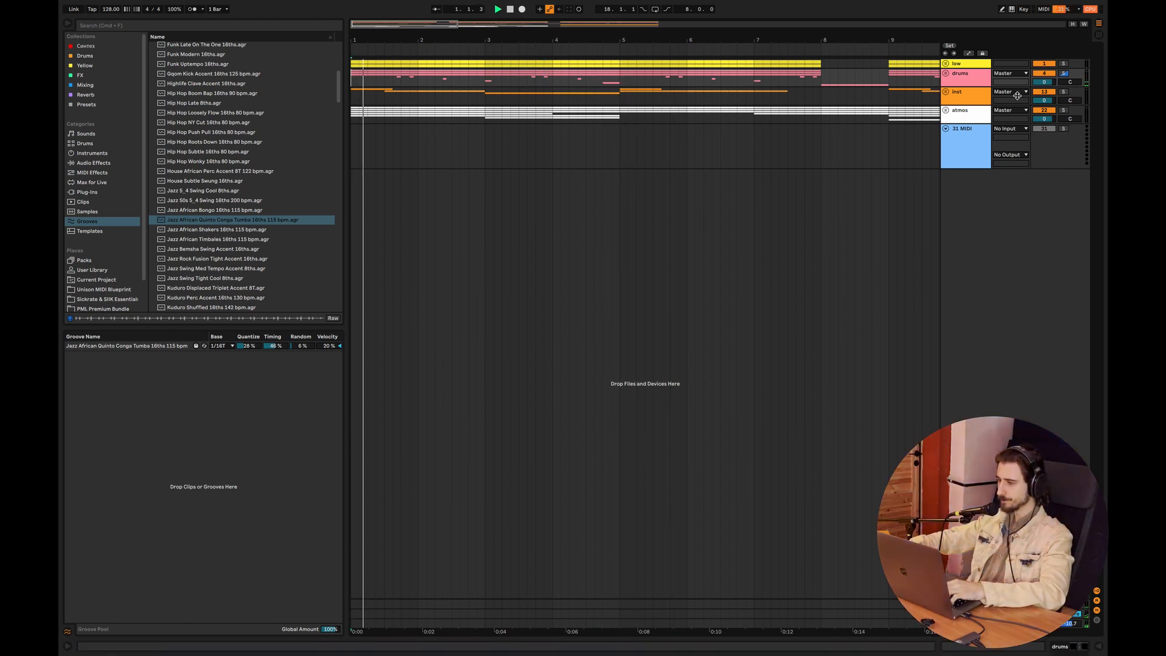
Unfold the atmos group and play the low and drums groups together in solo
left_click(945, 110)
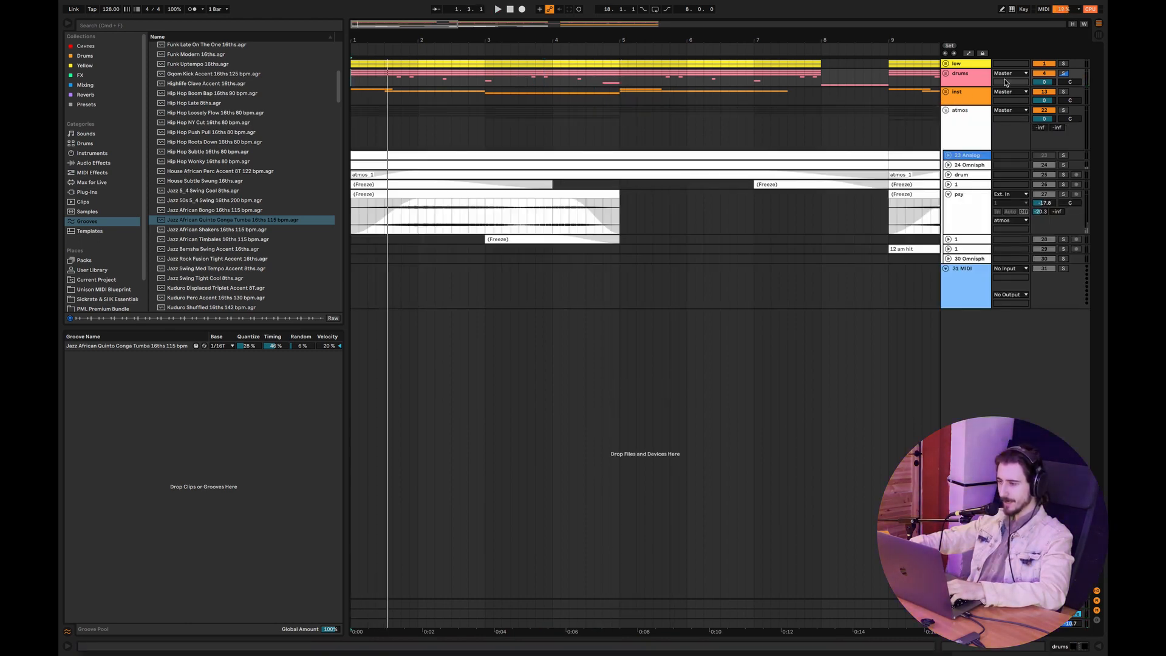
left_click(1064, 73)
key("space")
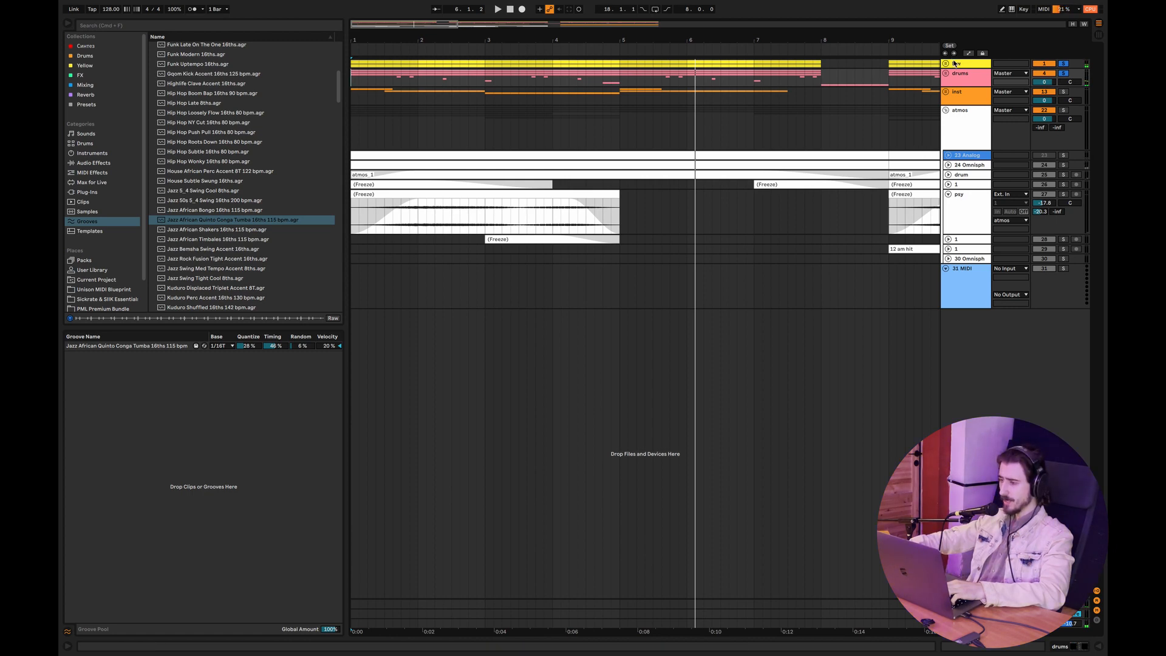
Open Saturn 2 on the low group and examine its three saturation bands
double_click(959, 65)
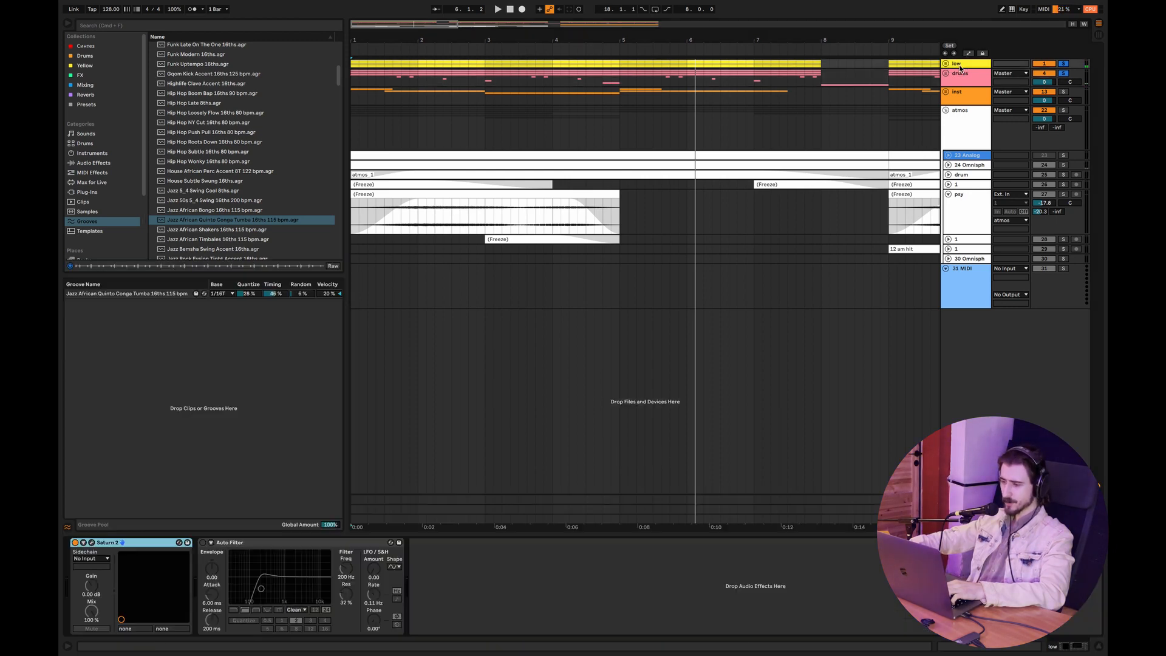
left_click(91, 542)
left_click_drag(440, 244, 579, 244)
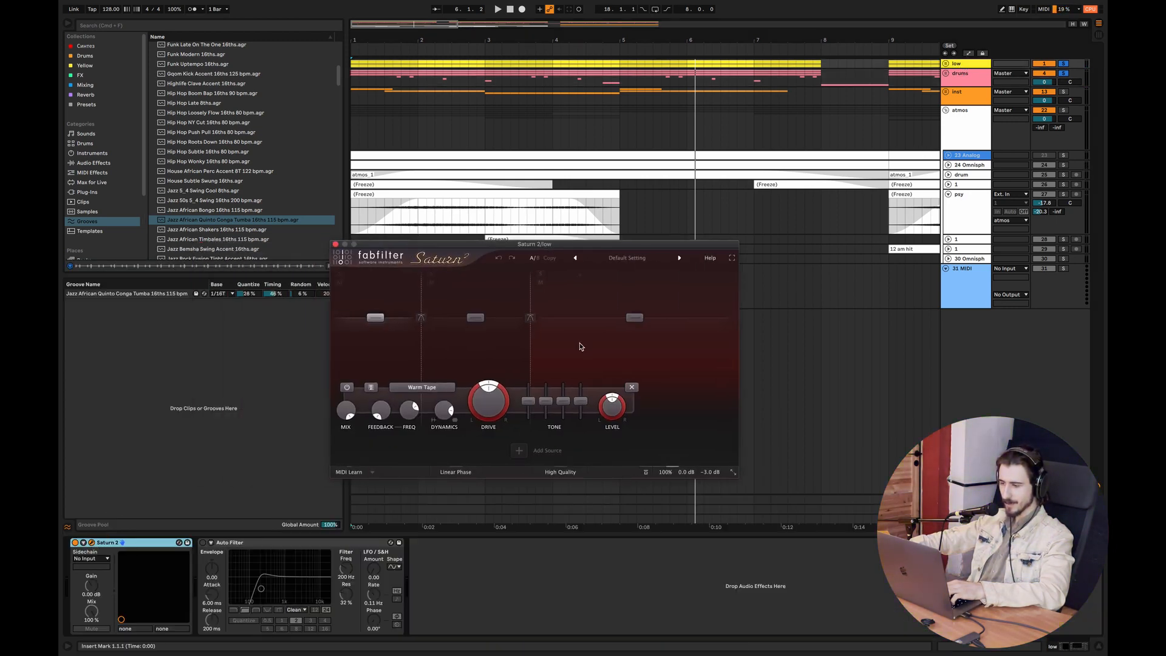
left_click(578, 342)
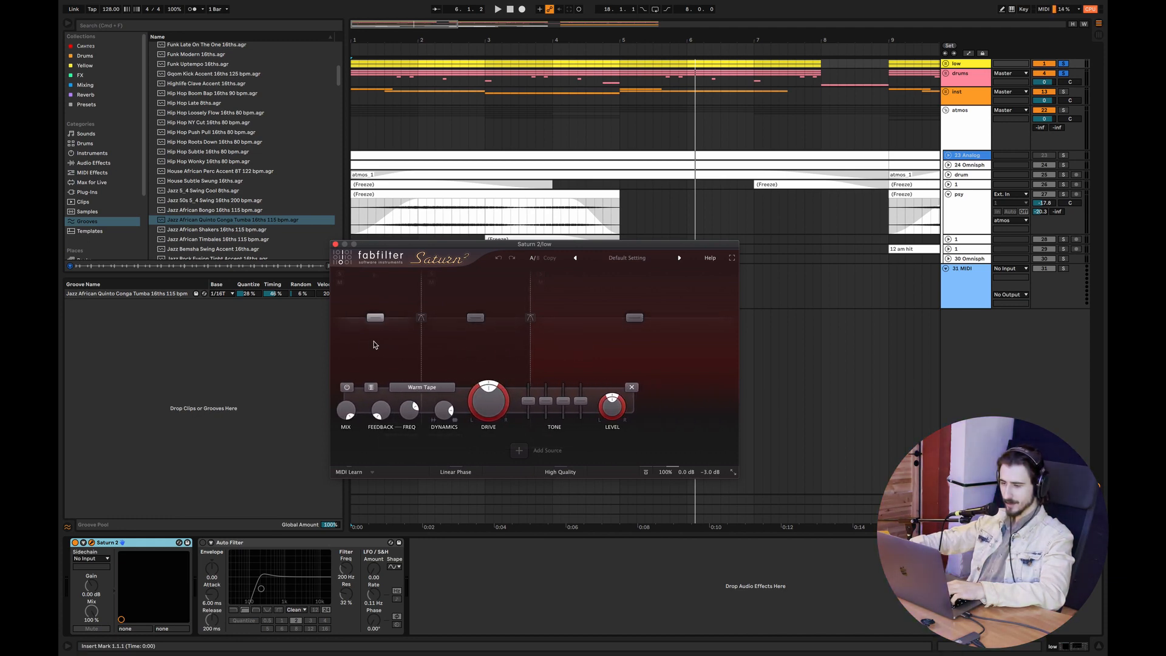
Solo Saturn 2's low and middle bands and play the low and drums groups from bar 1
left_click(339, 273)
left_click(368, 85)
key("space")
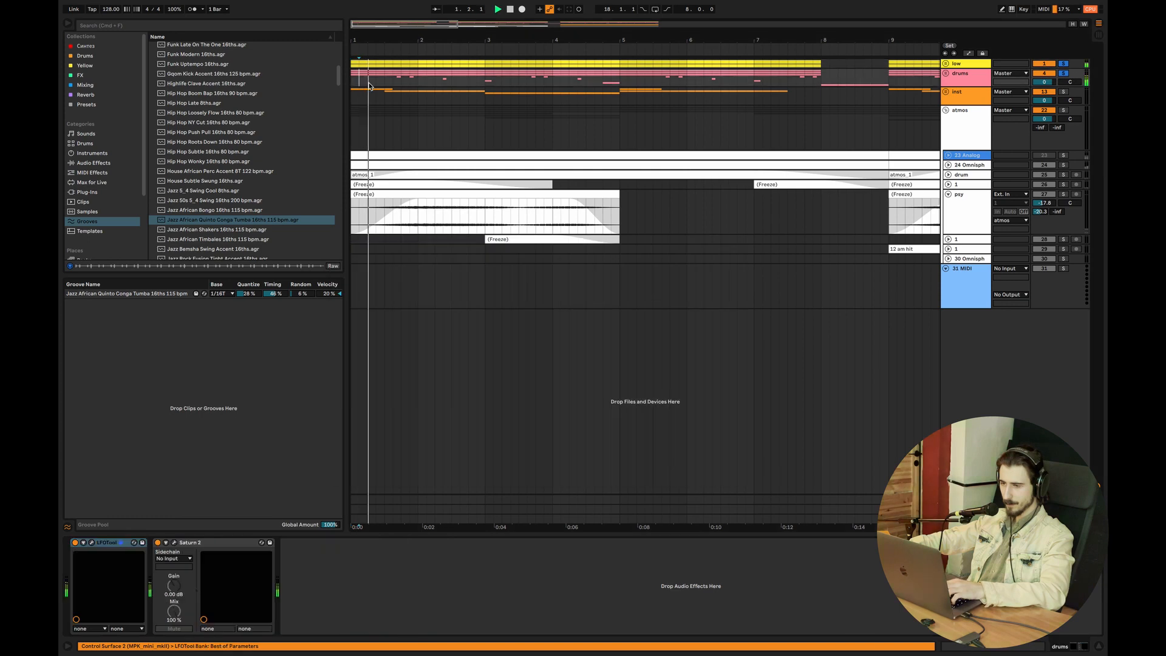
left_click(954, 64)
left_click(431, 274)
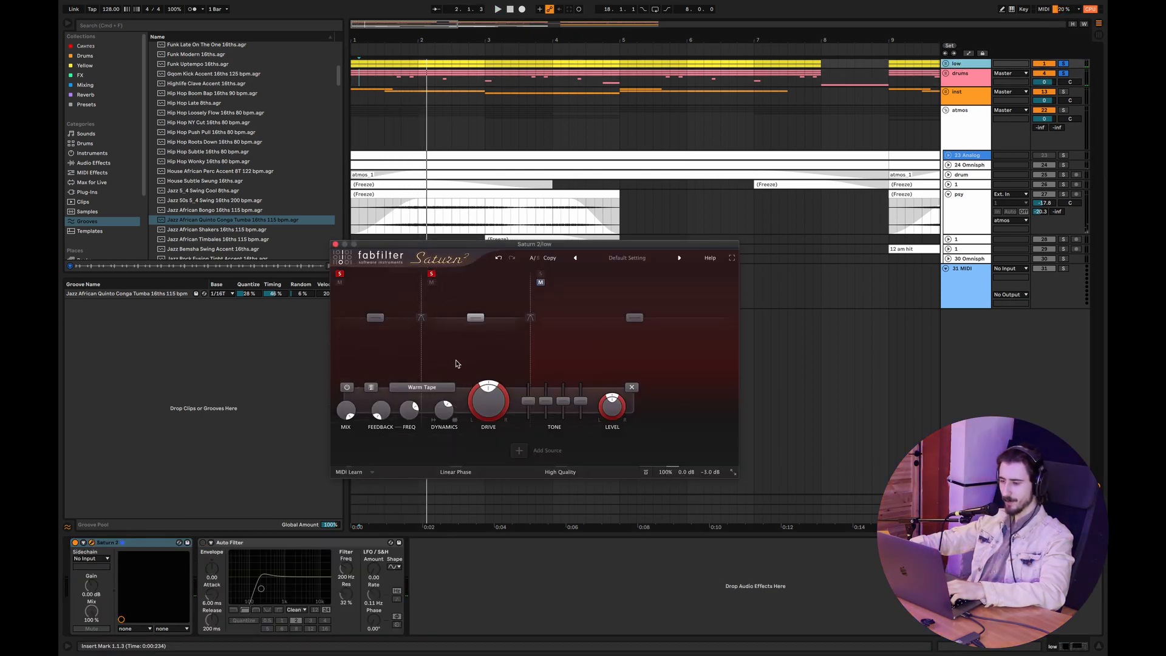
key("space")
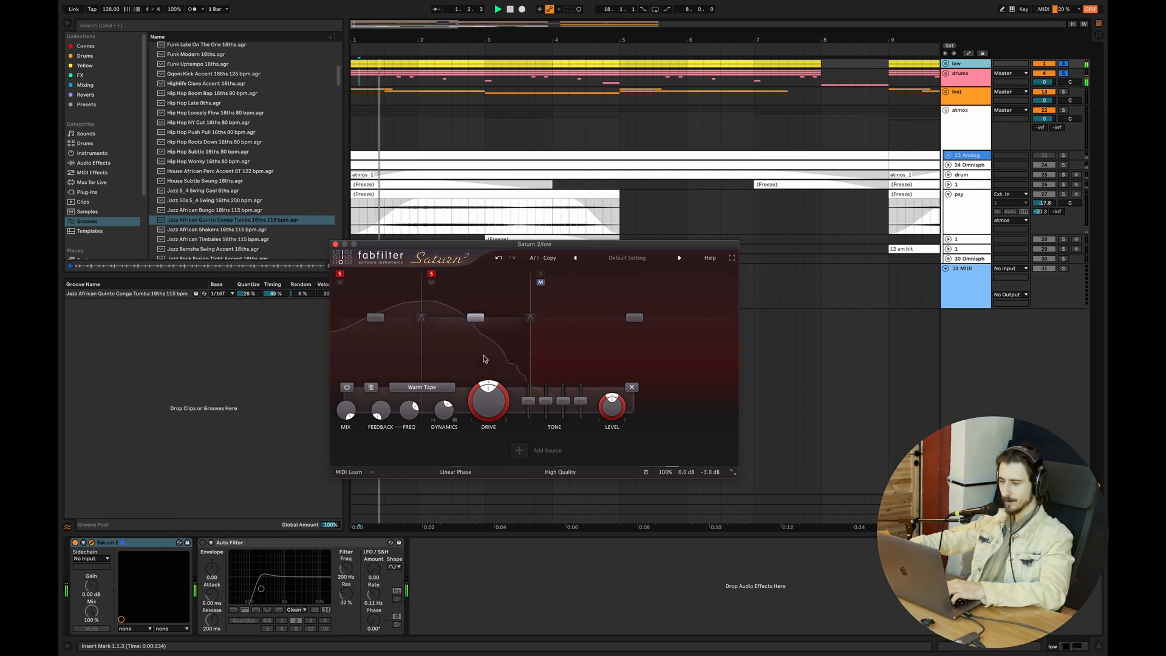
Clear the solos on Saturn 2's low and middle bands and select the Clean Tube high band during playback
left_click(432, 274)
key("space")
left_click(339, 274)
key("space")
left_click(573, 351)
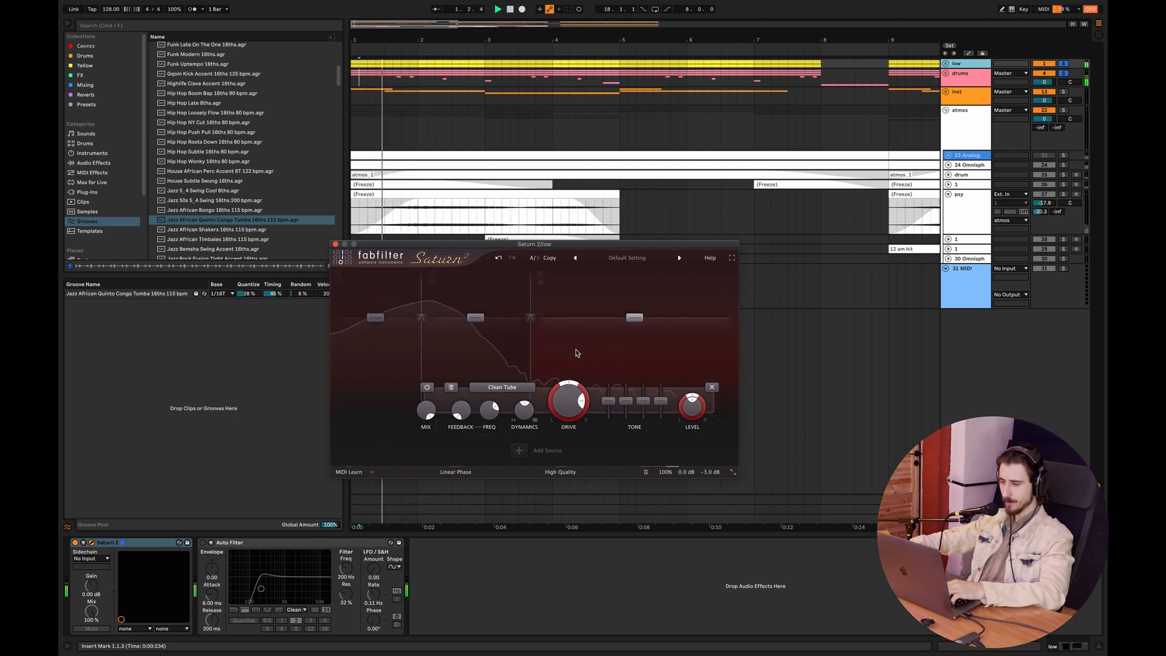
Play the low and drums groups through all three Saturn 2 bands, and close the plugin window
left_click(477, 471)
key("space")
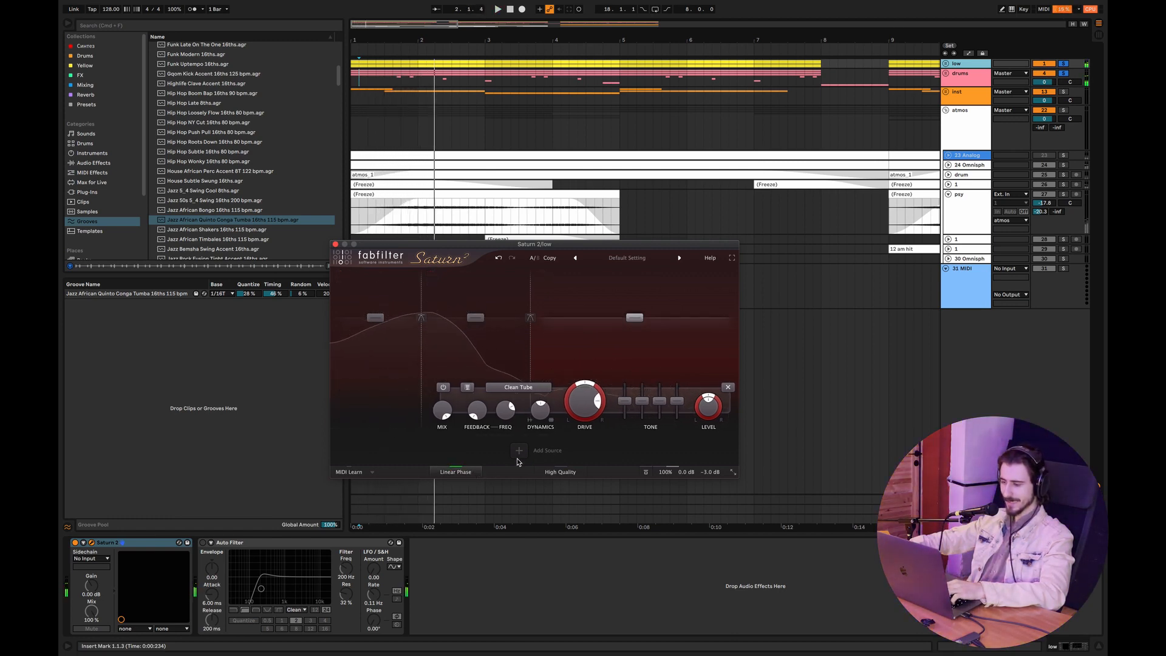
key("space")
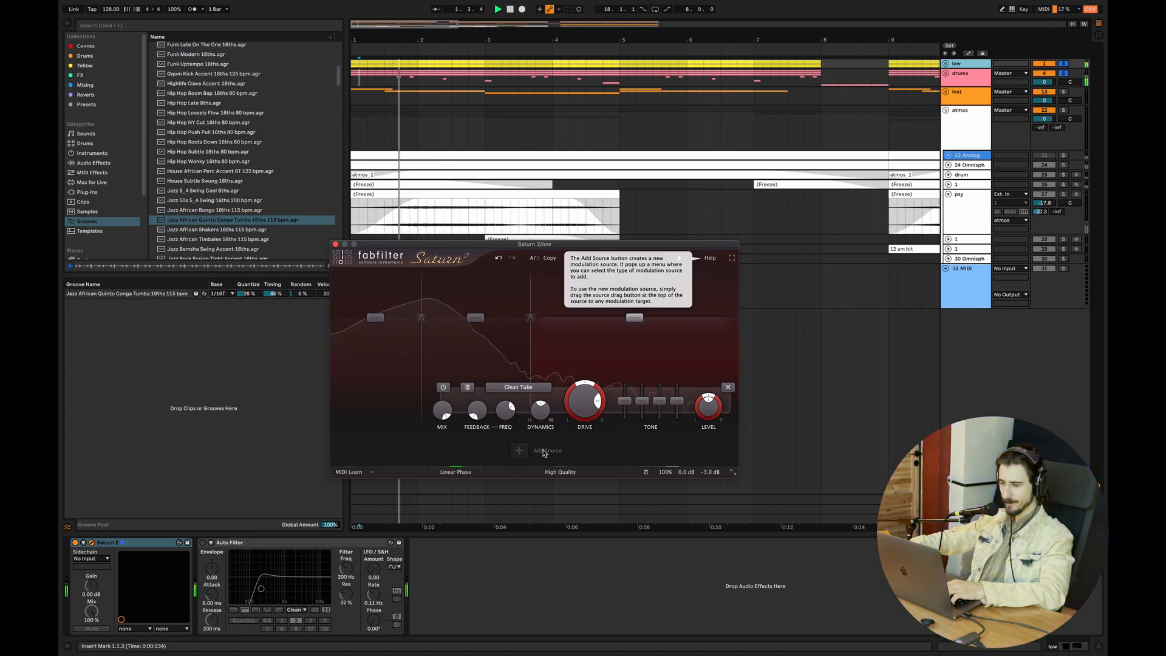
key("space")
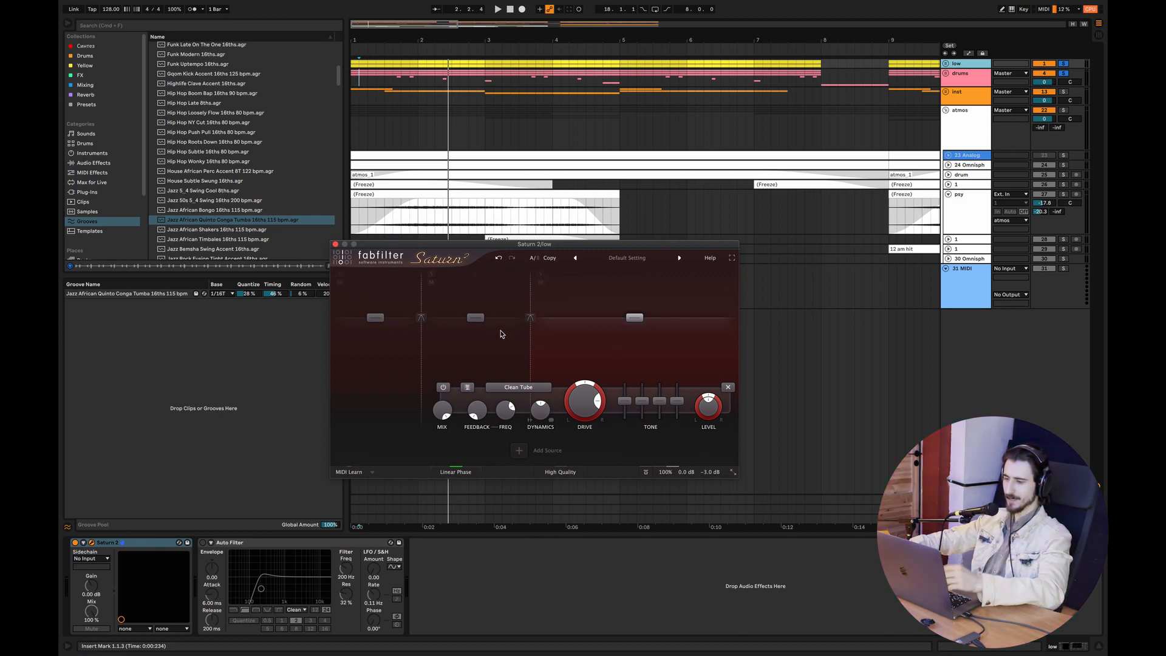
left_click(336, 245)
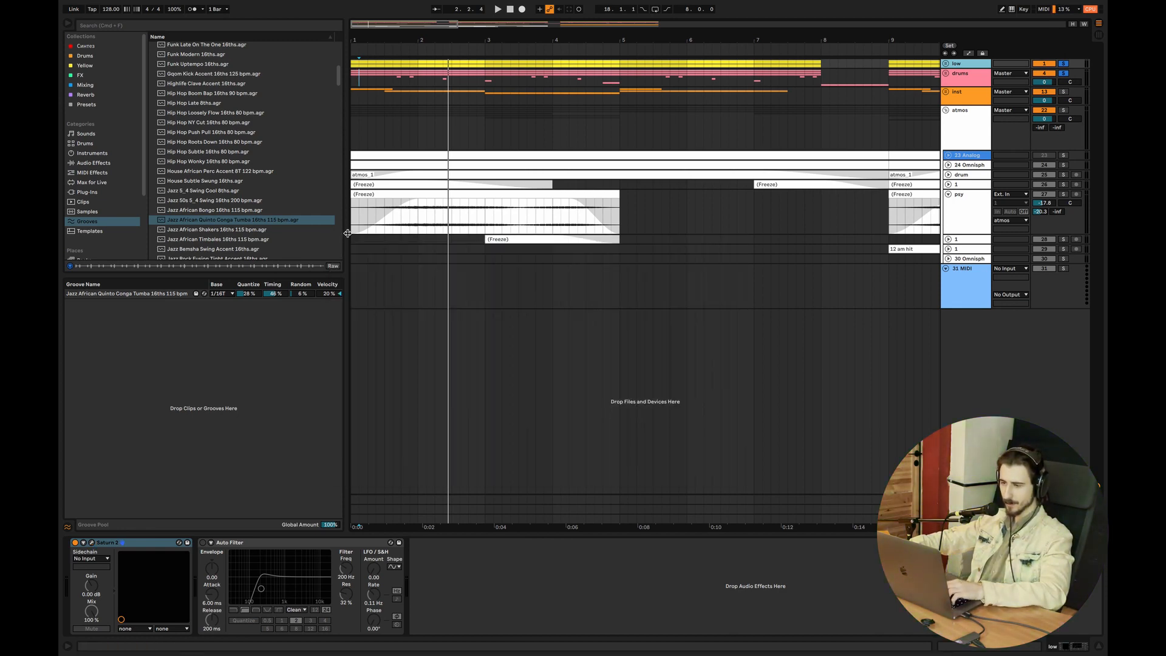
left_click(358, 130)
left_click(956, 64)
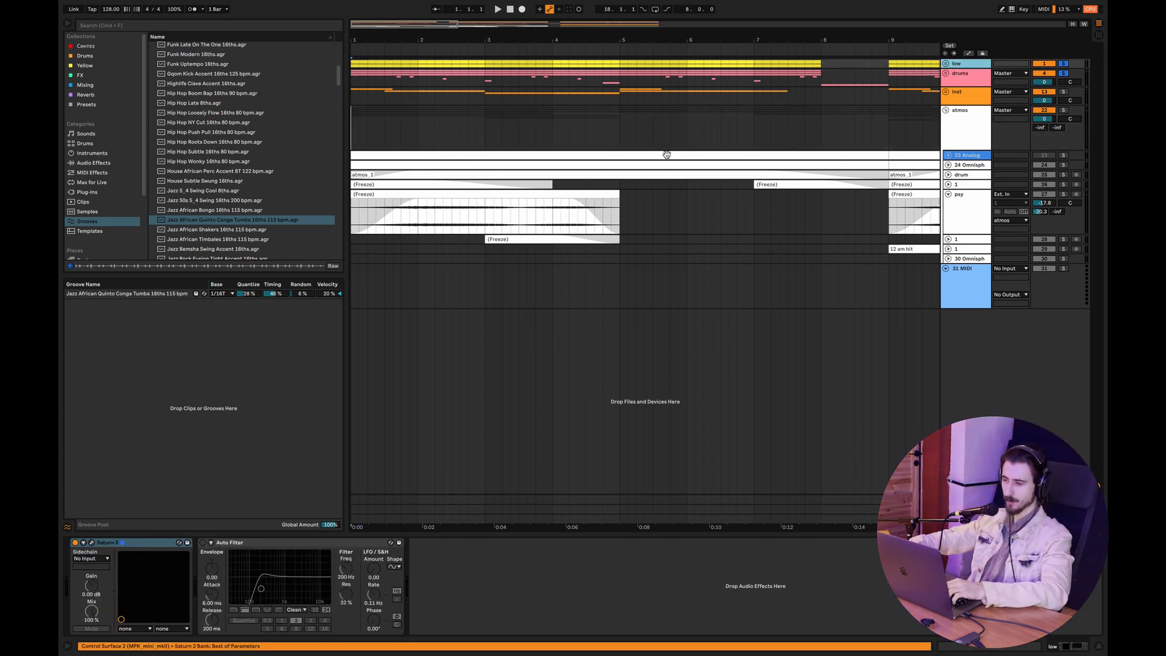
left_click(539, 194)
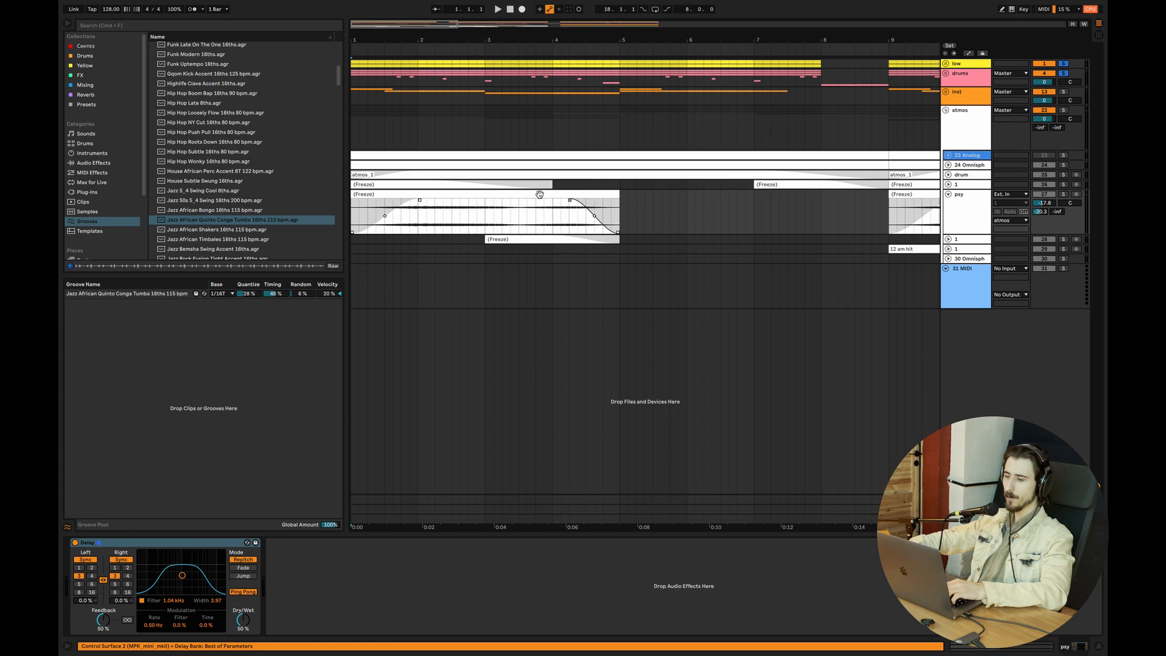
left_click(351, 128)
left_click(948, 165)
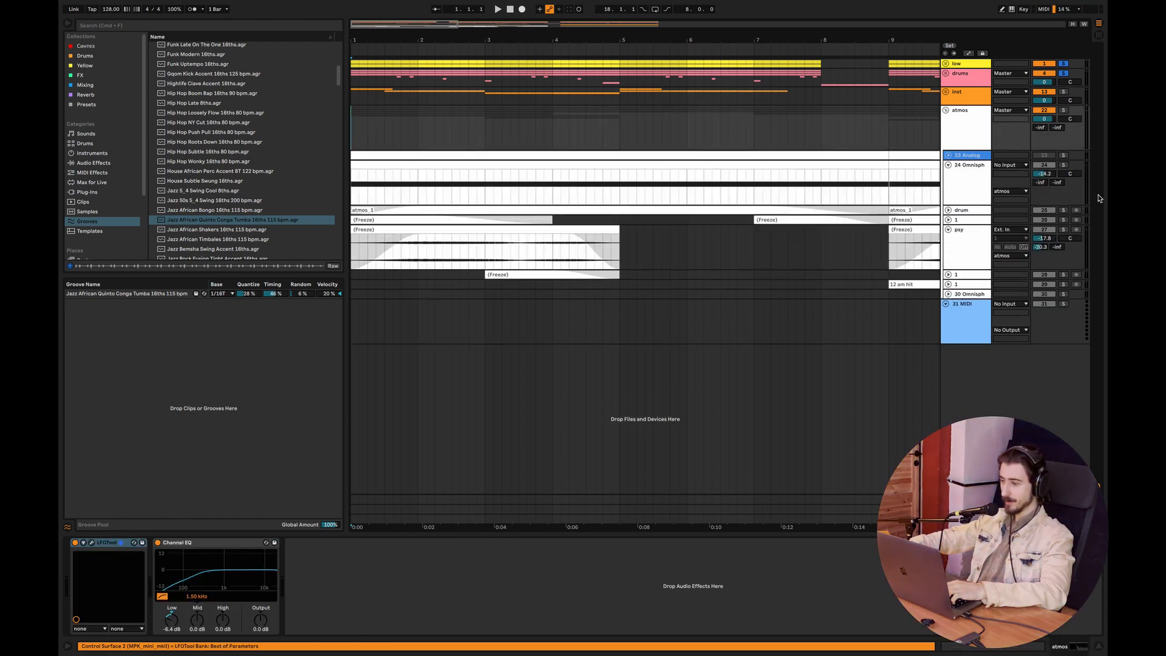
left_click(948, 165)
Unfold the drum track in the atmos group and solo it
left_click(948, 175)
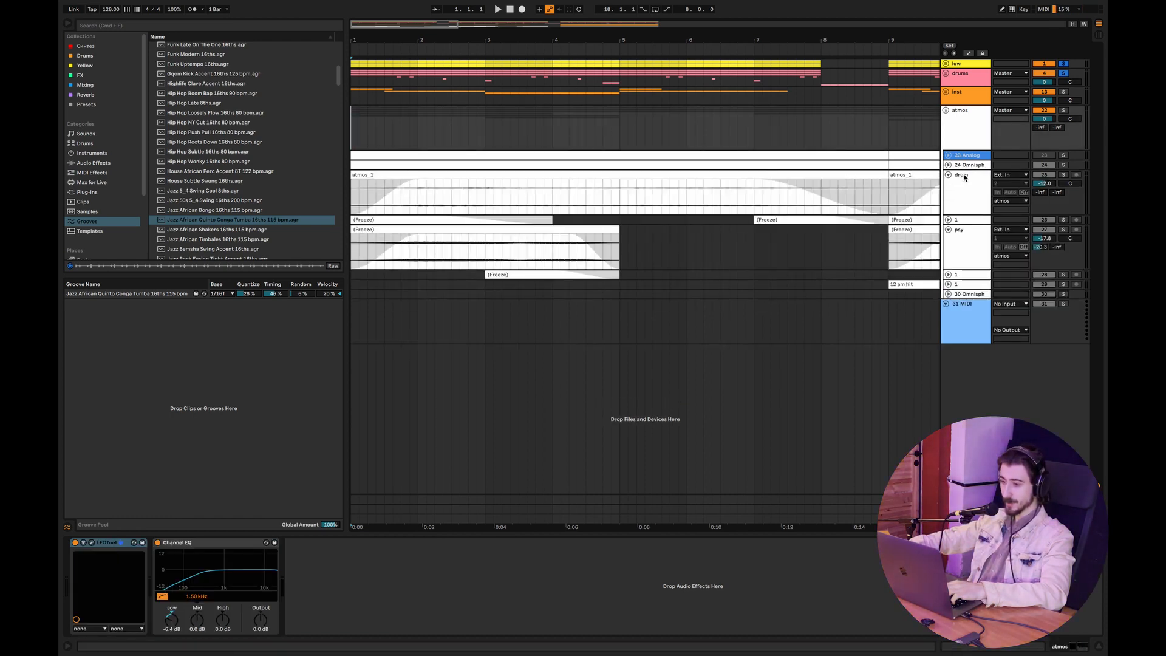
left_click(1063, 175)
left_click_drag(374, 27, 373, 13)
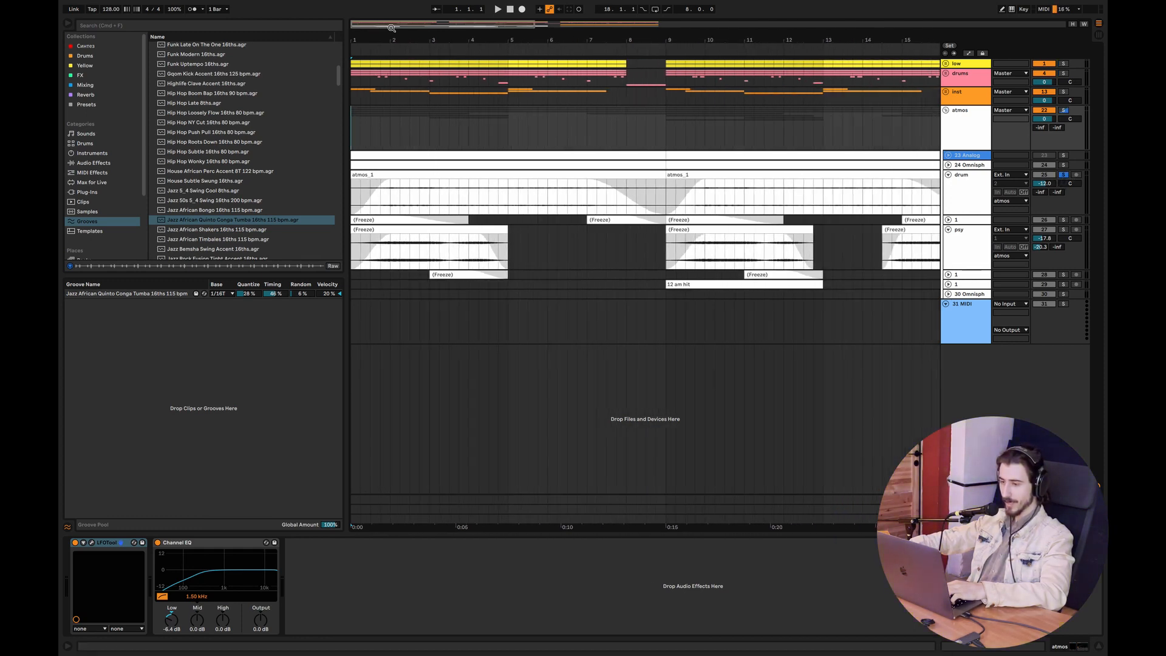
Play the soloed atmos_1 clip from bar 2, after its fade-in
left_click_drag(380, 197, 473, 202)
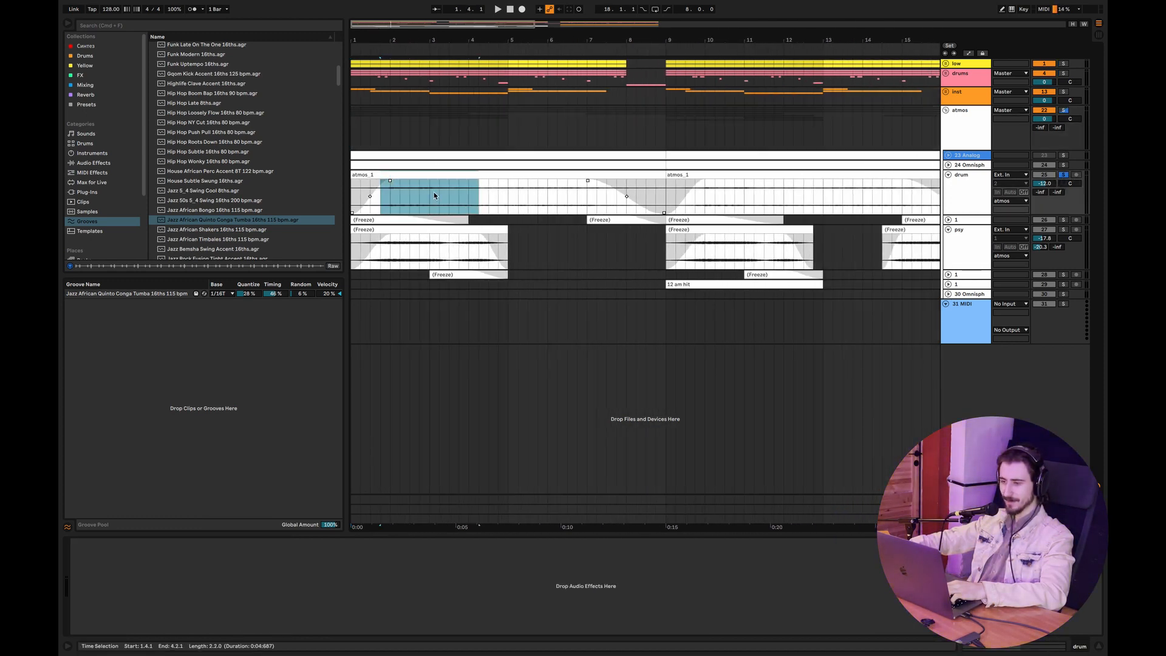
mouse_move(390, 195)
left_mouse_down()
mouse_move(489, 195)
mouse_move(394, 196)
left_mouse_up()
left_click(518, 195)
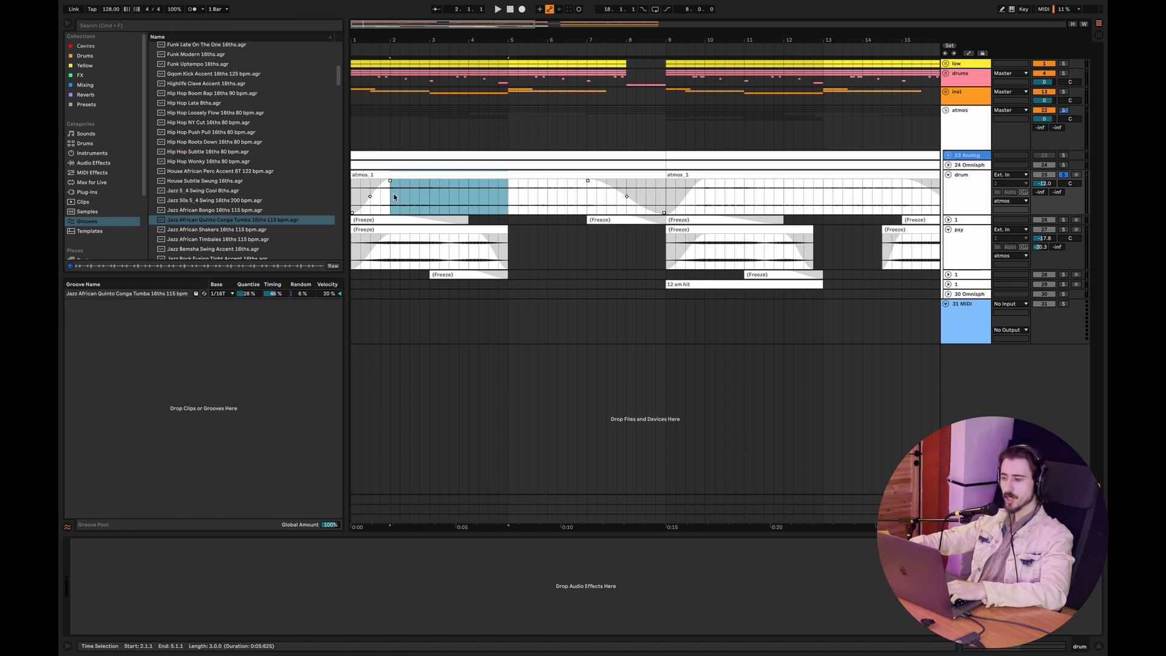
left_click(384, 211)
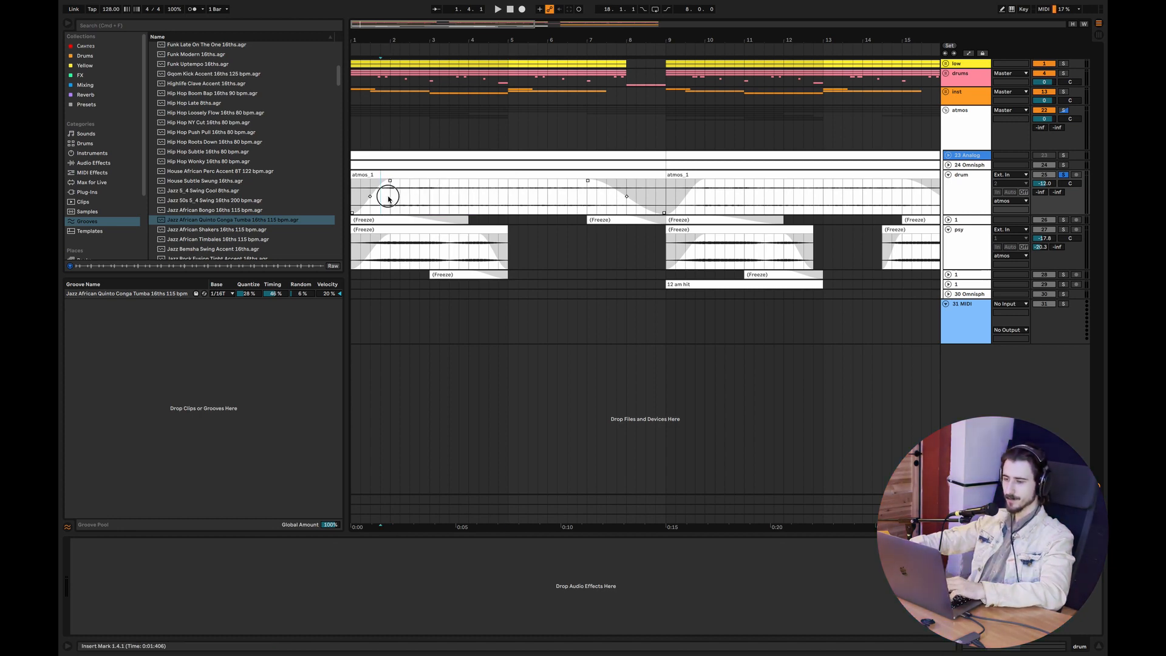
key("space")
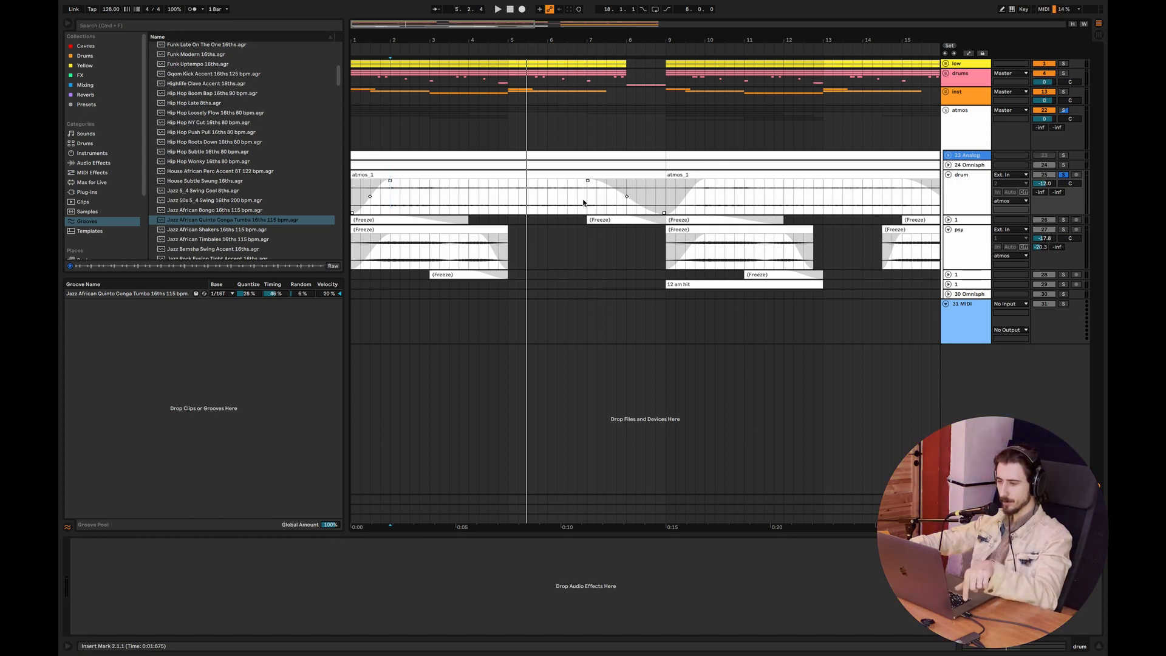
Audition the atmos_1 clip with its transposition at 0 st, restore it to -8 st and close the clip view
double_click(471, 173)
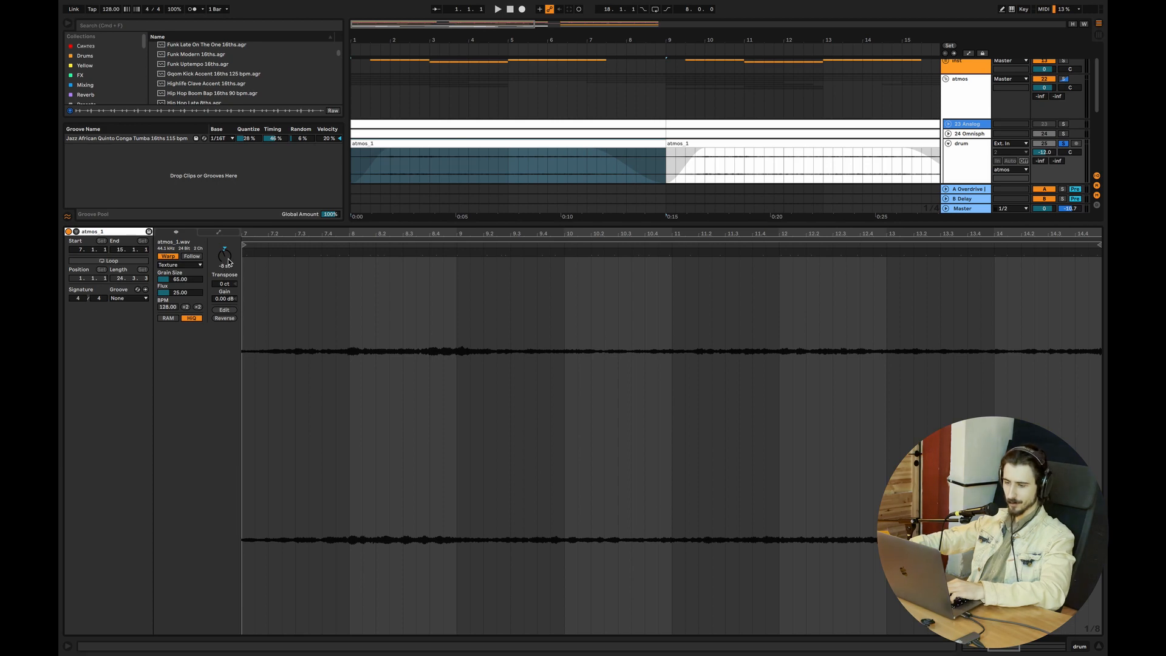
key("space")
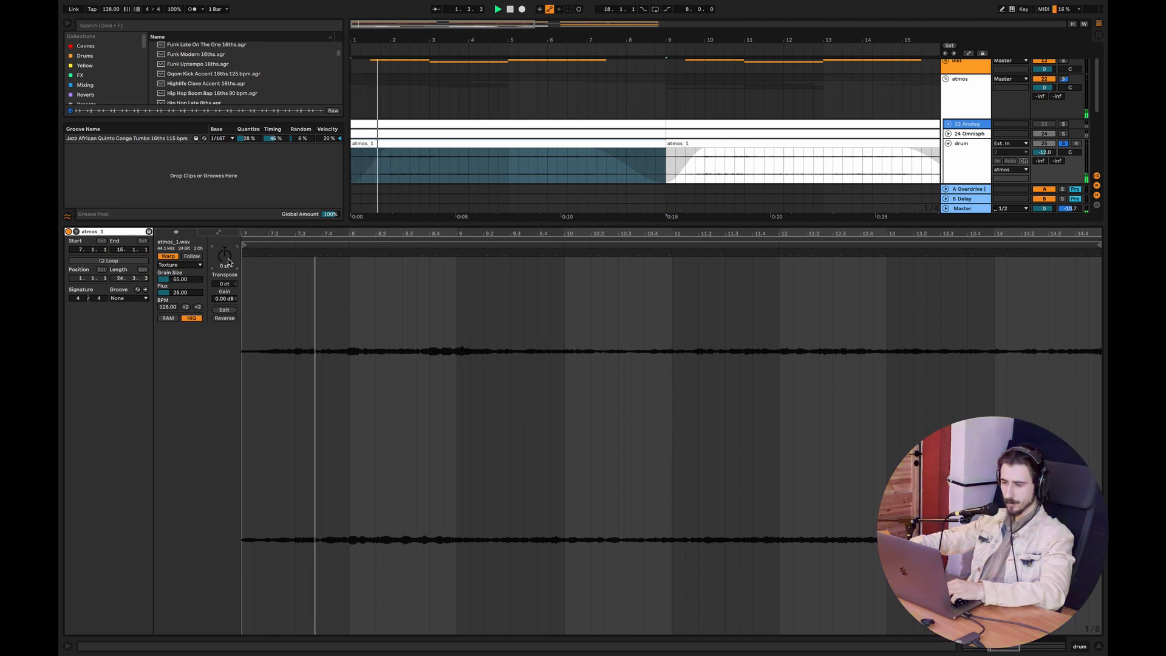
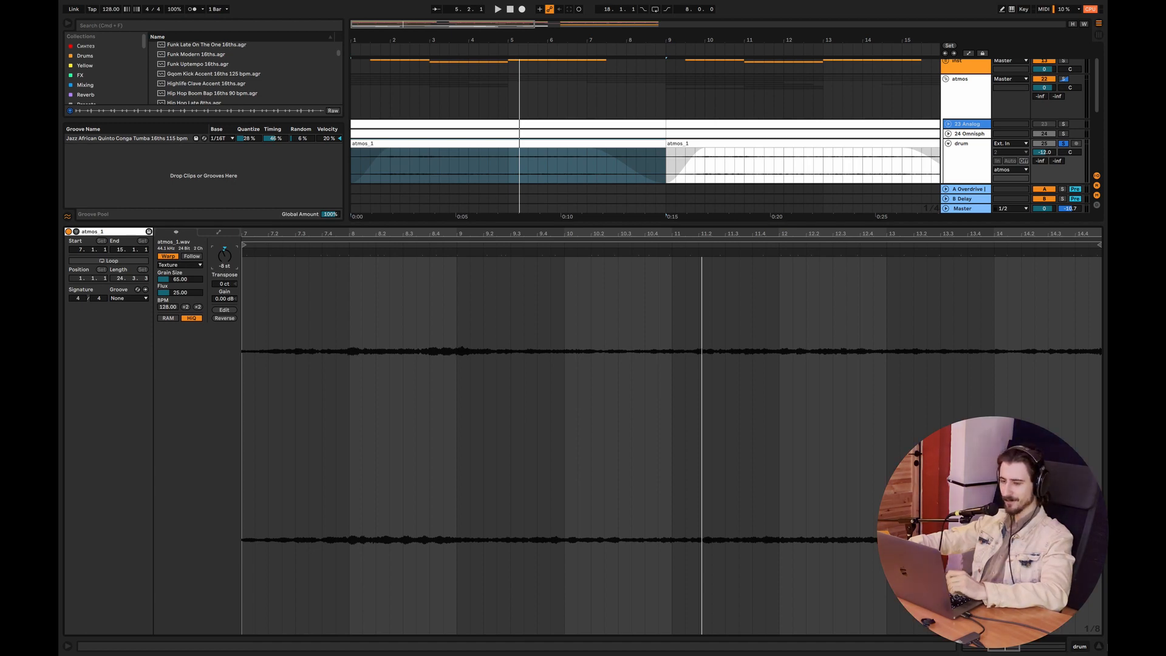
left_click(1100, 648)
left_click(437, 197)
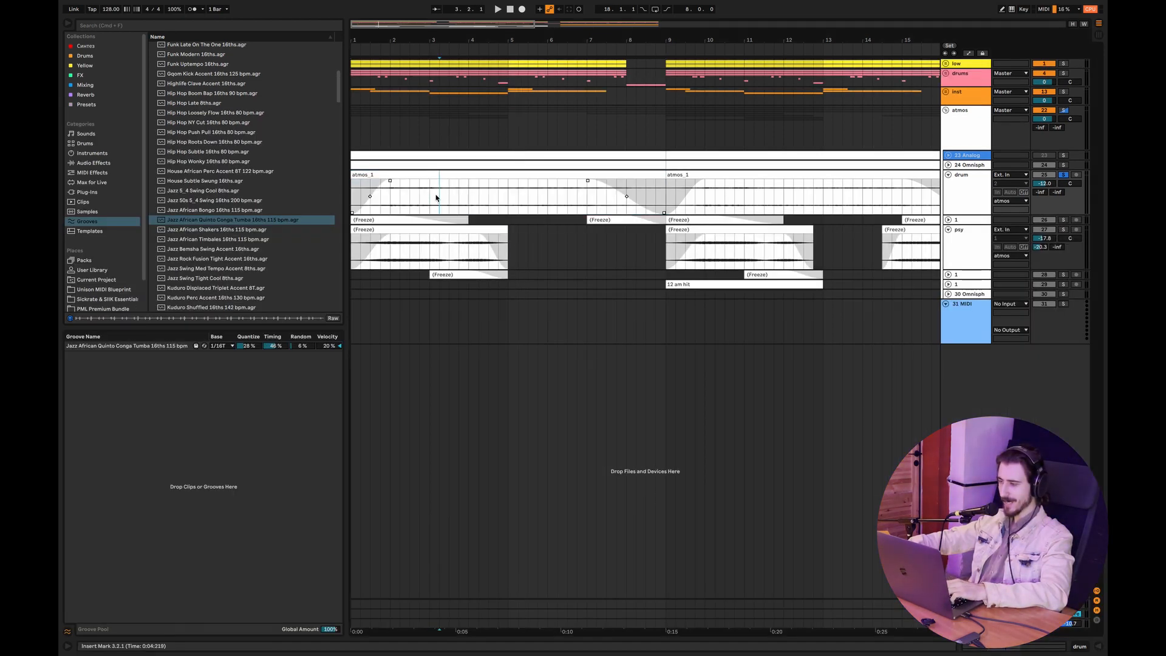
Unfold the 24 Omnisphere track in the atmos group, solo it and play it from bar 1
left_click(948, 165)
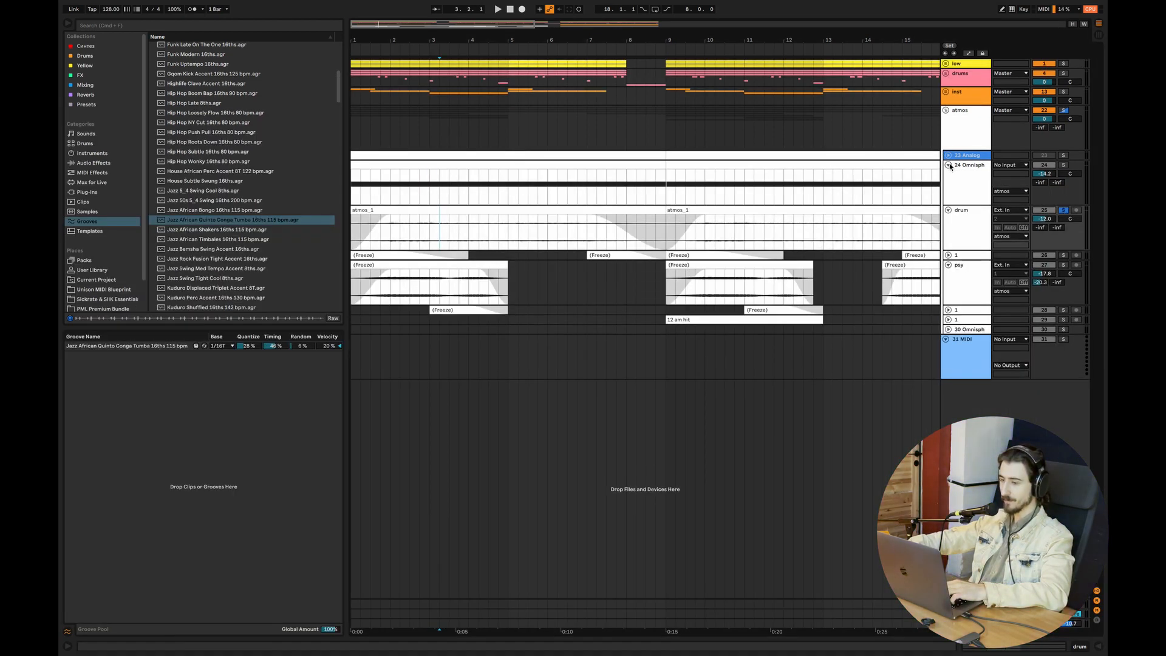
left_click(435, 185)
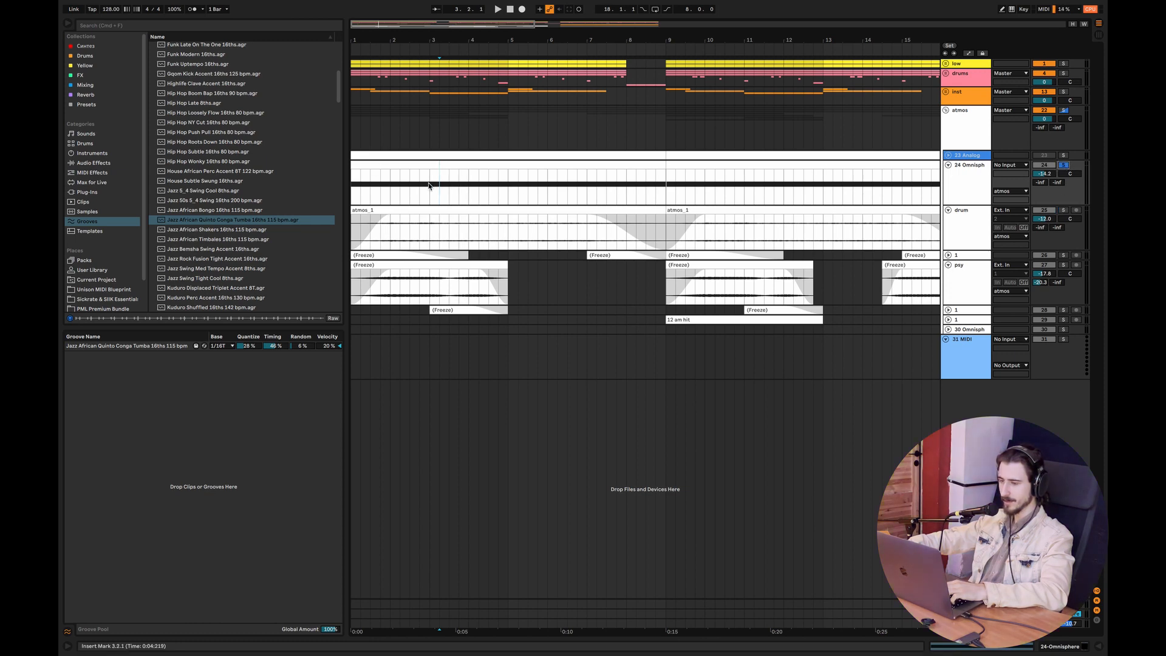
left_click(352, 190)
key("space")
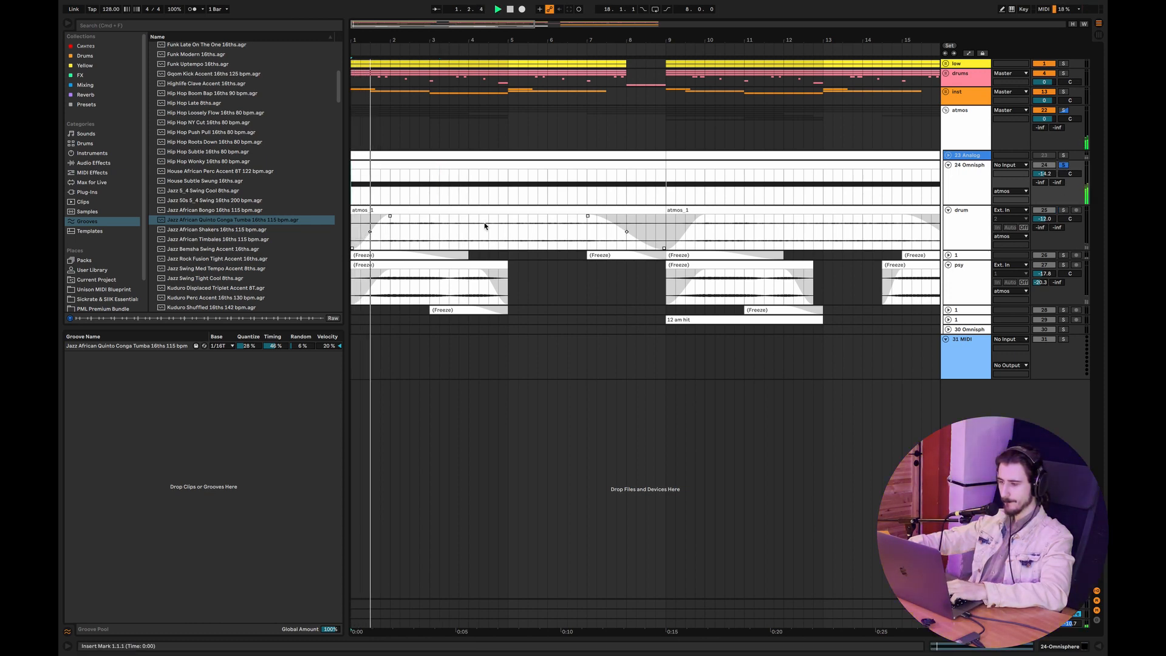
Add a Channel EQ to the 24 Omnisphere track, enable its low cut, set Low to -10 dB and play from bar 1
double_click(966, 185)
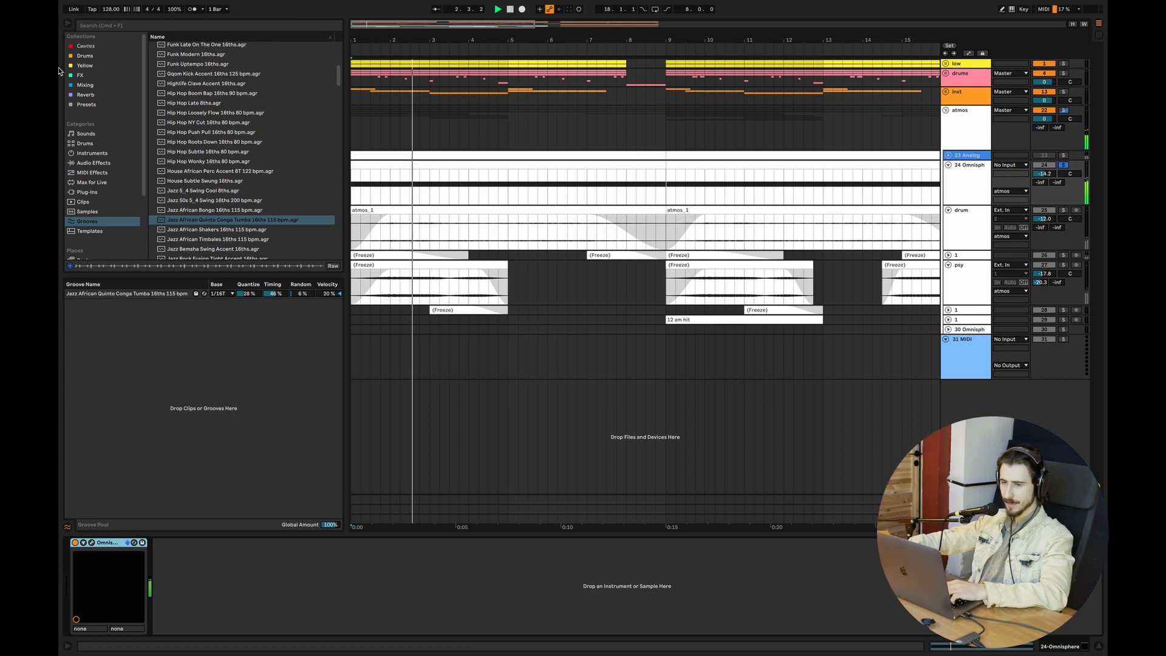
left_click(85, 87)
left_click_drag(337, 165, 336, 79)
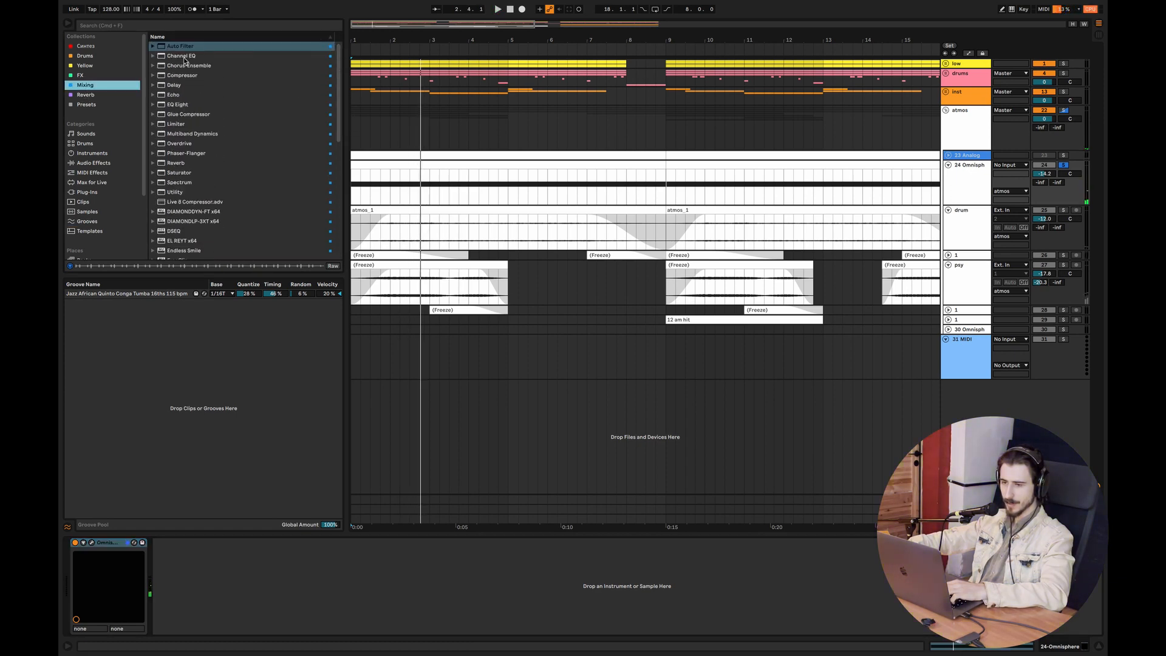
left_click_drag(186, 55, 190, 550)
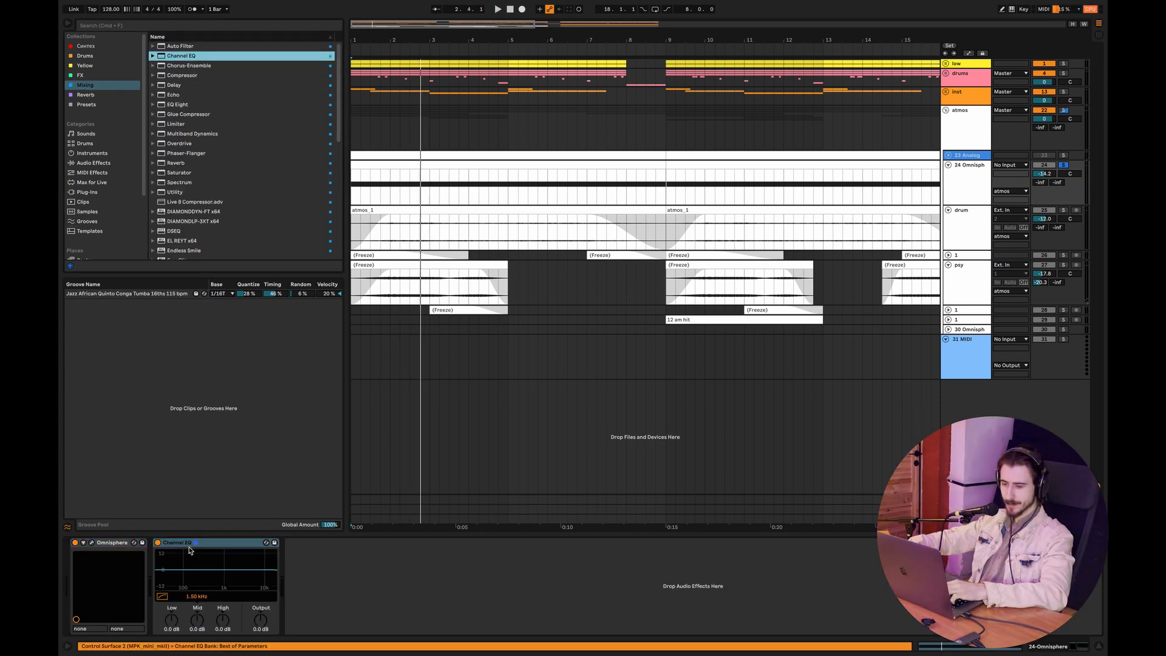
left_click(163, 596)
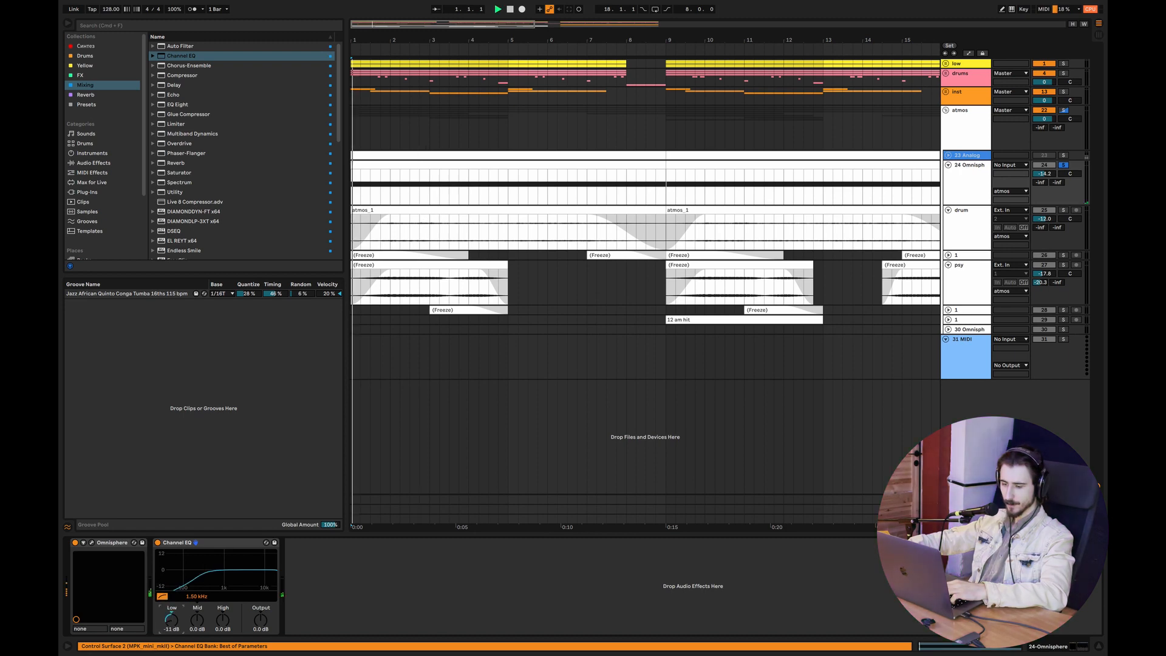
key("space")
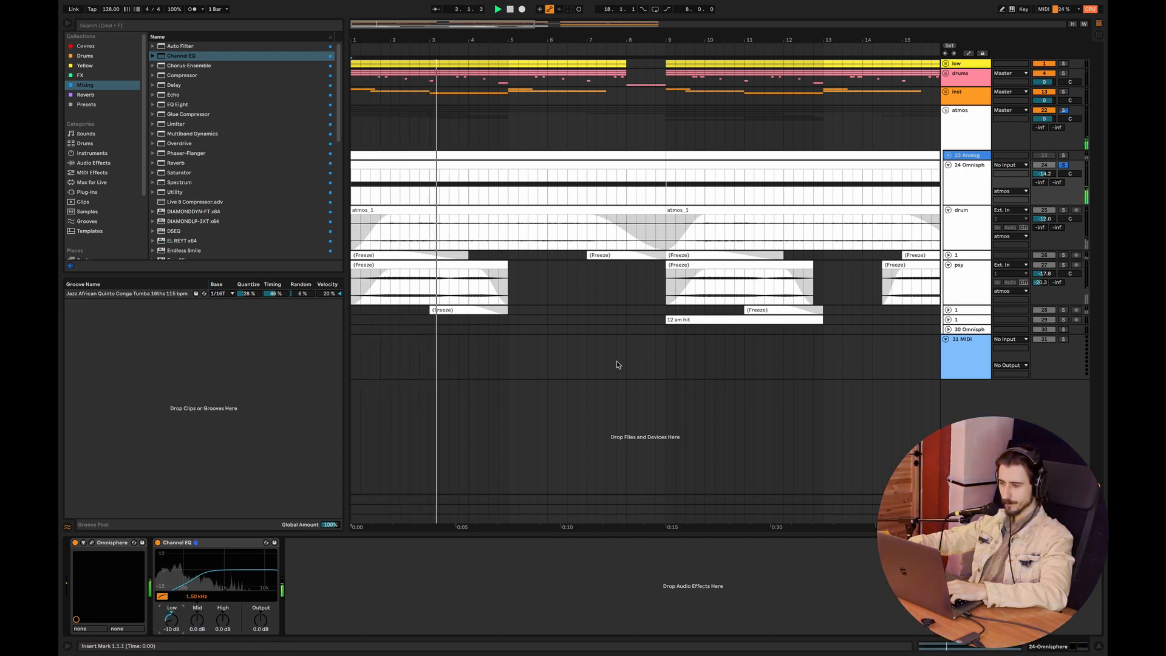
Solo the drum track alongside 24 Omnisphere to hear both layers together, and make the Omnisphere track slightly taller
left_click(1063, 211)
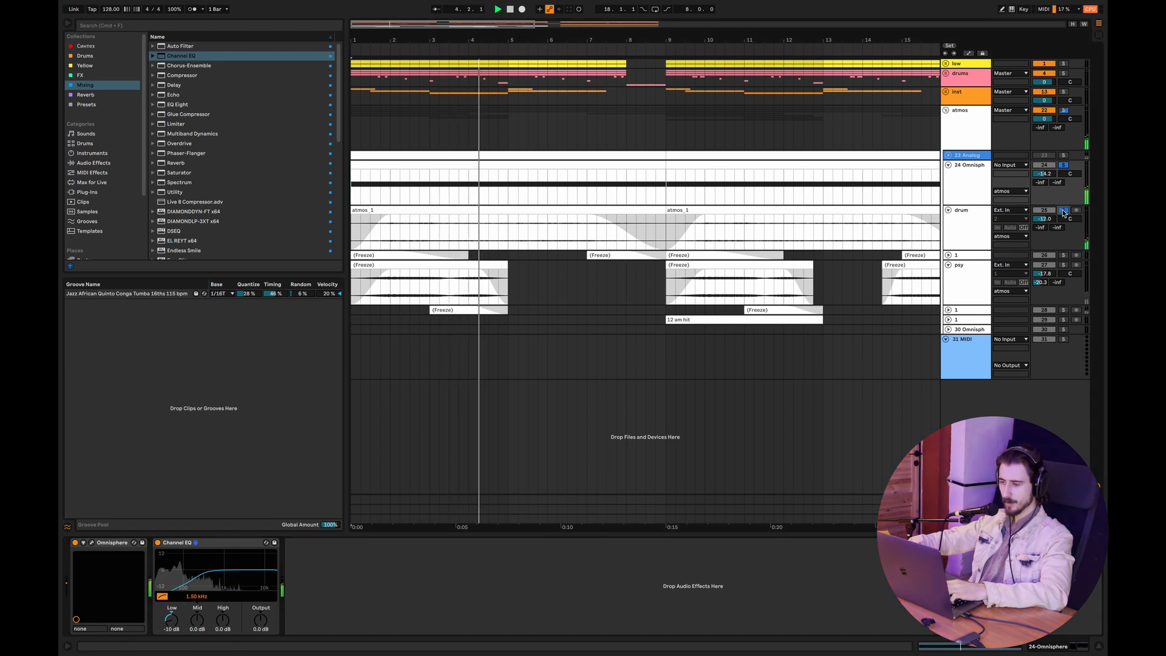
left_click(1044, 219)
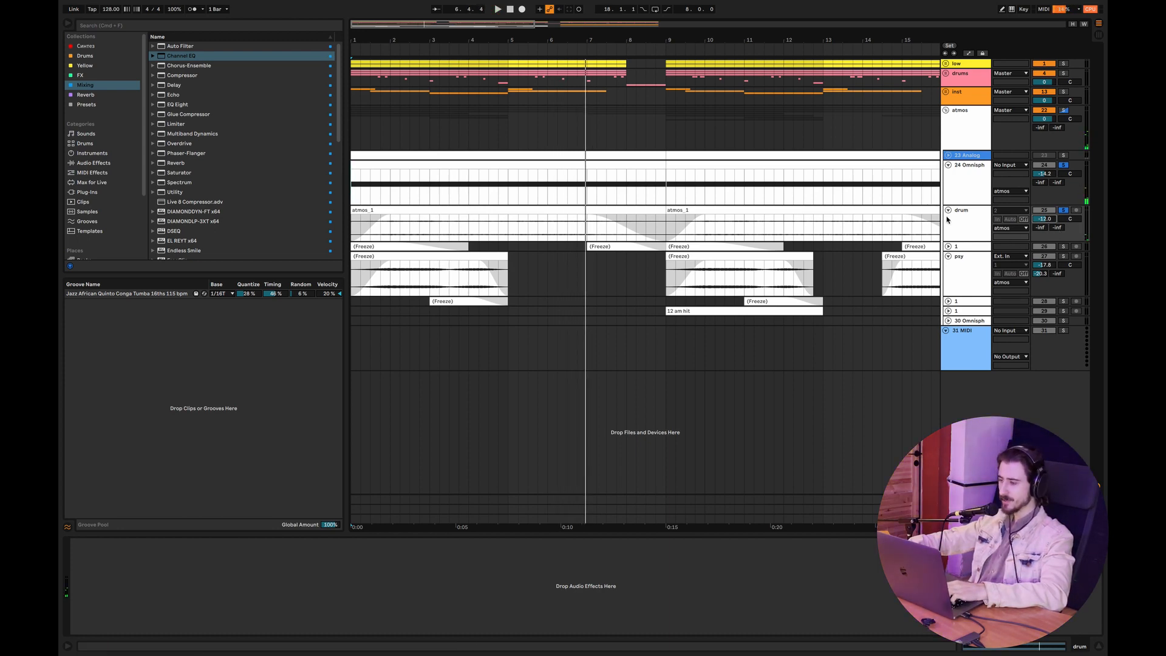
left_click_drag(965, 207, 965, 211)
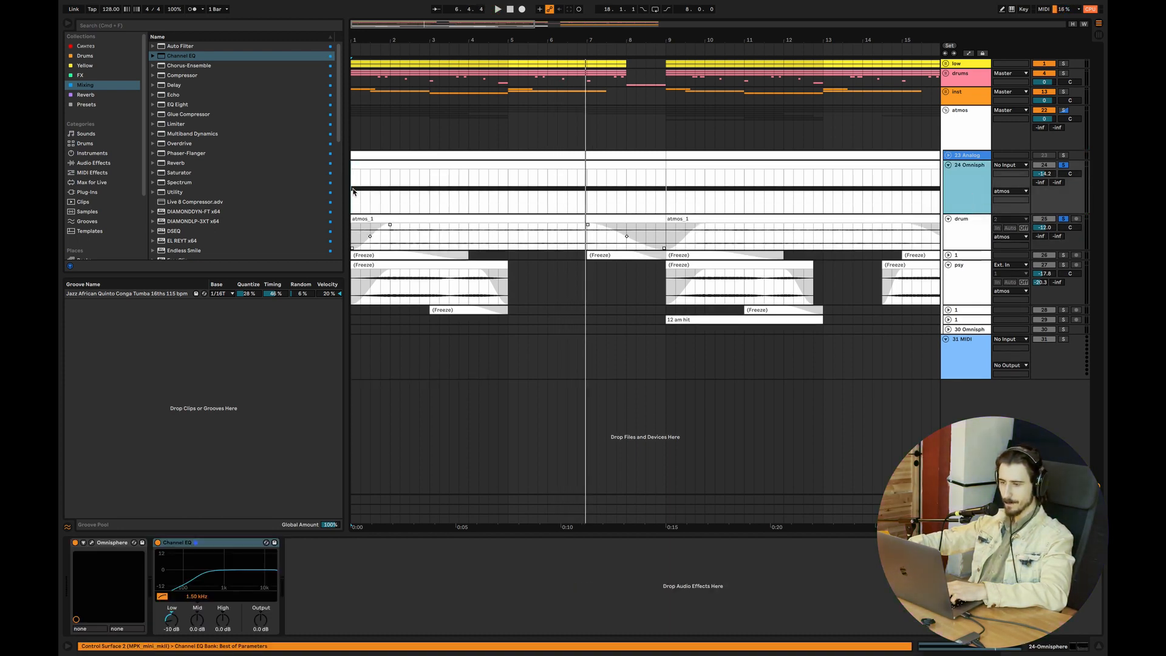
Review the Rattling Rumbler patch in the Omnisphere plug-in, close its window and place the insert marker at bar 1
key("space")
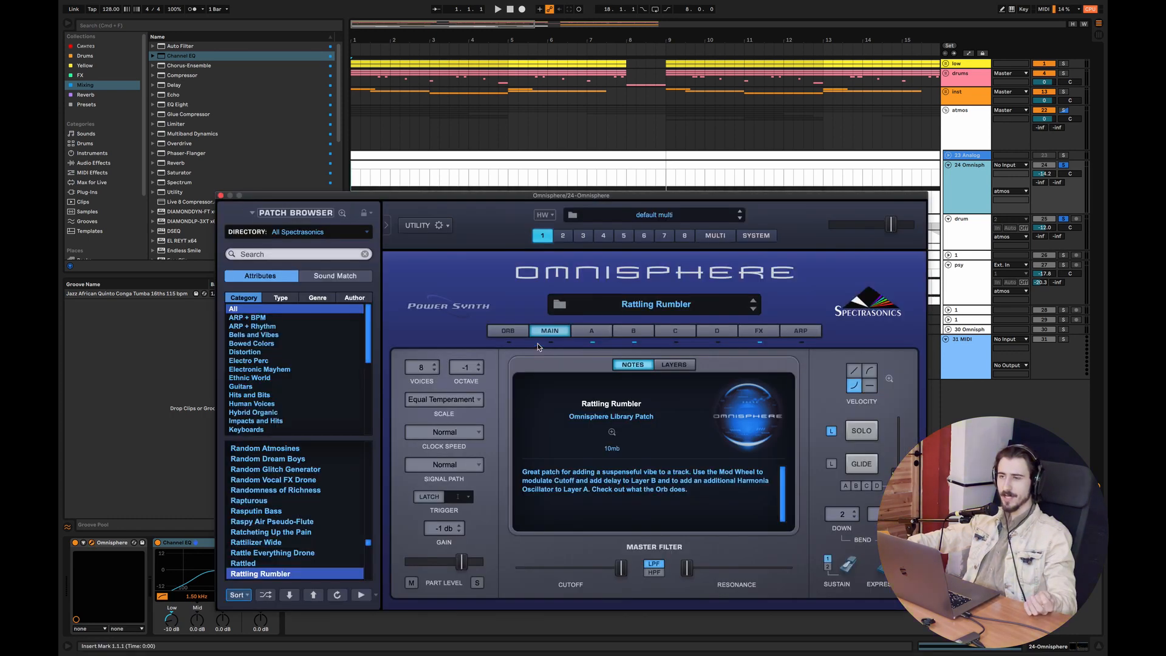
left_click(221, 195)
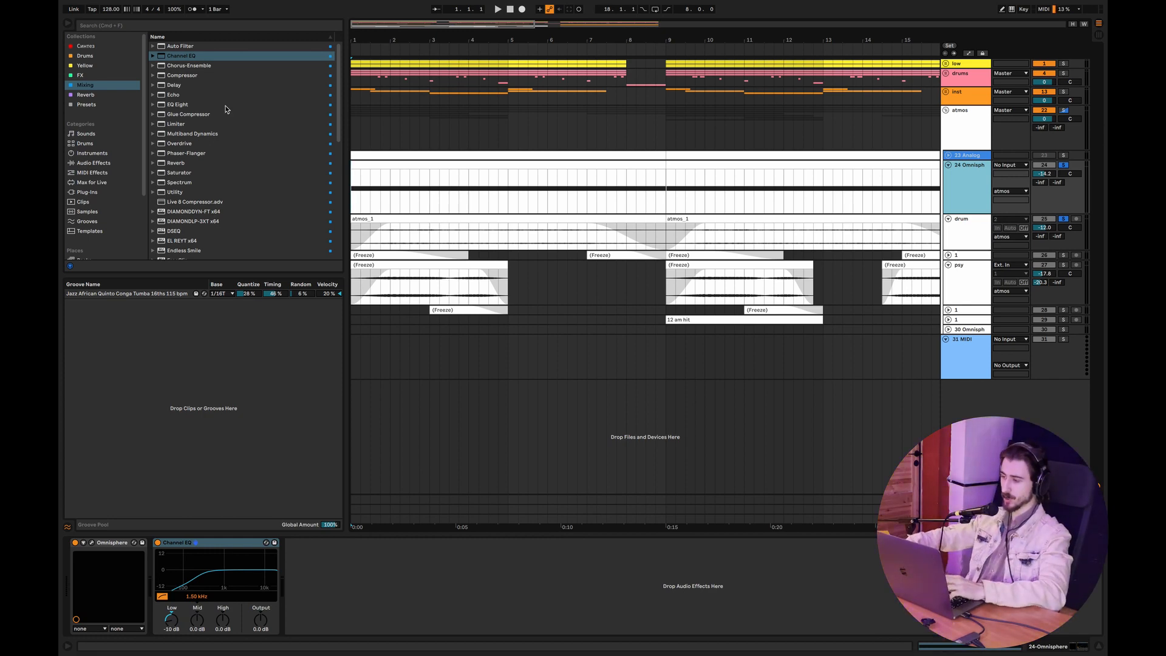
left_click(355, 192)
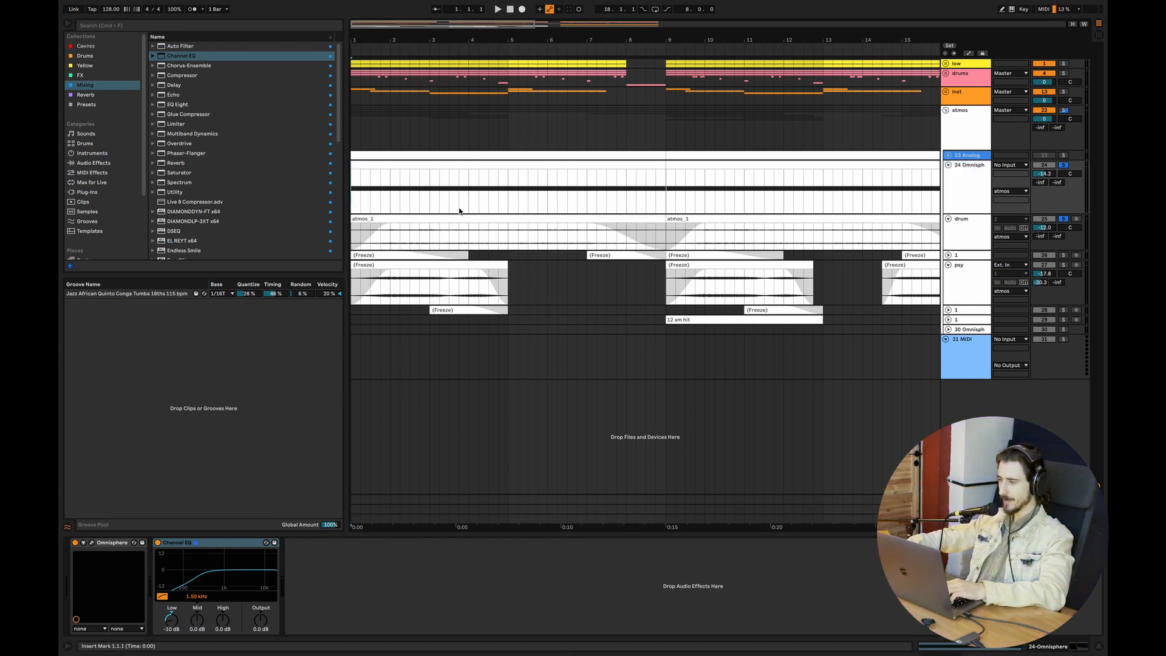
Unfold the frozen audio track below the drum track, solo it and play its first Freeze clip
left_click(948, 255)
left_click(1056, 257)
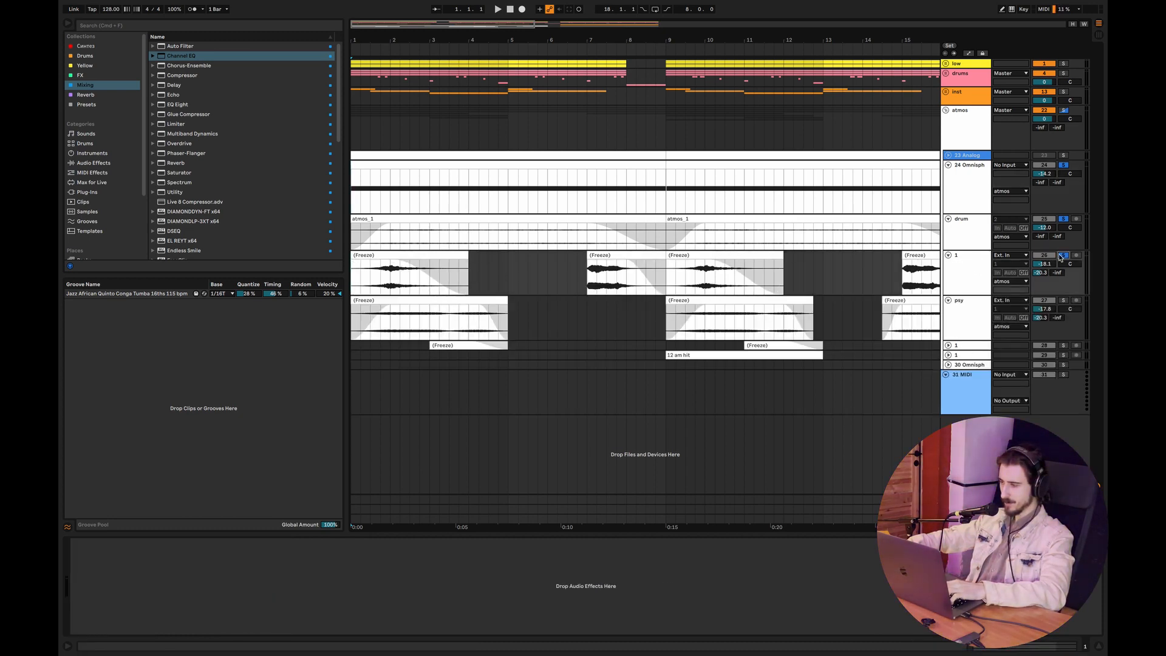
left_click_drag(357, 284, 433, 277)
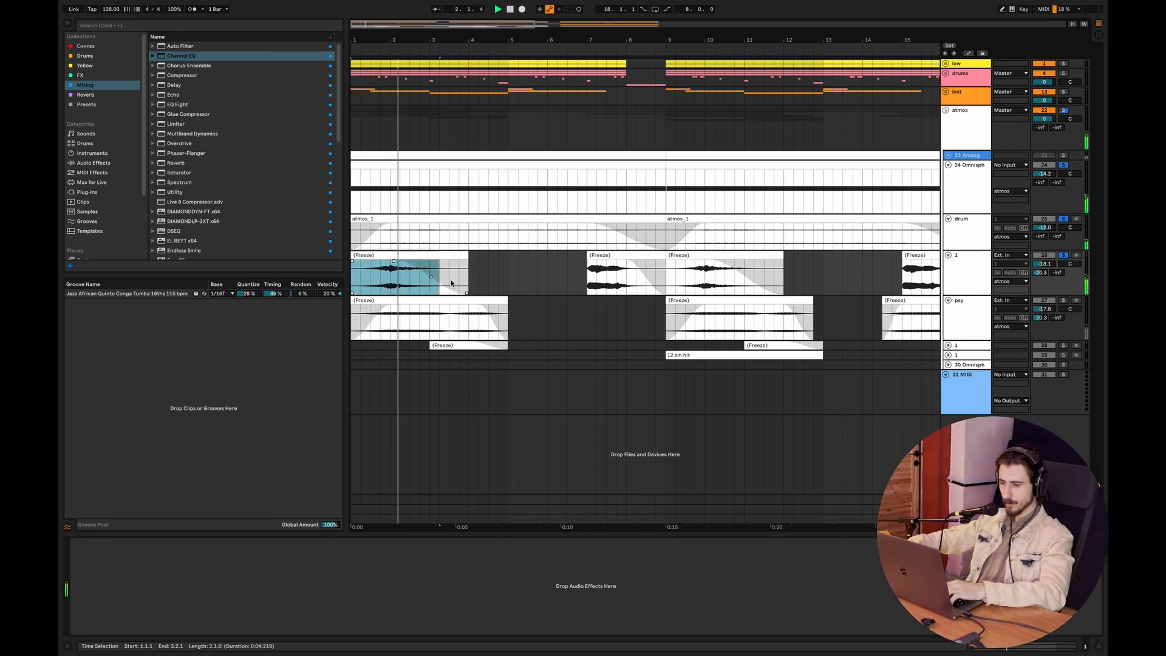
left_click(538, 268)
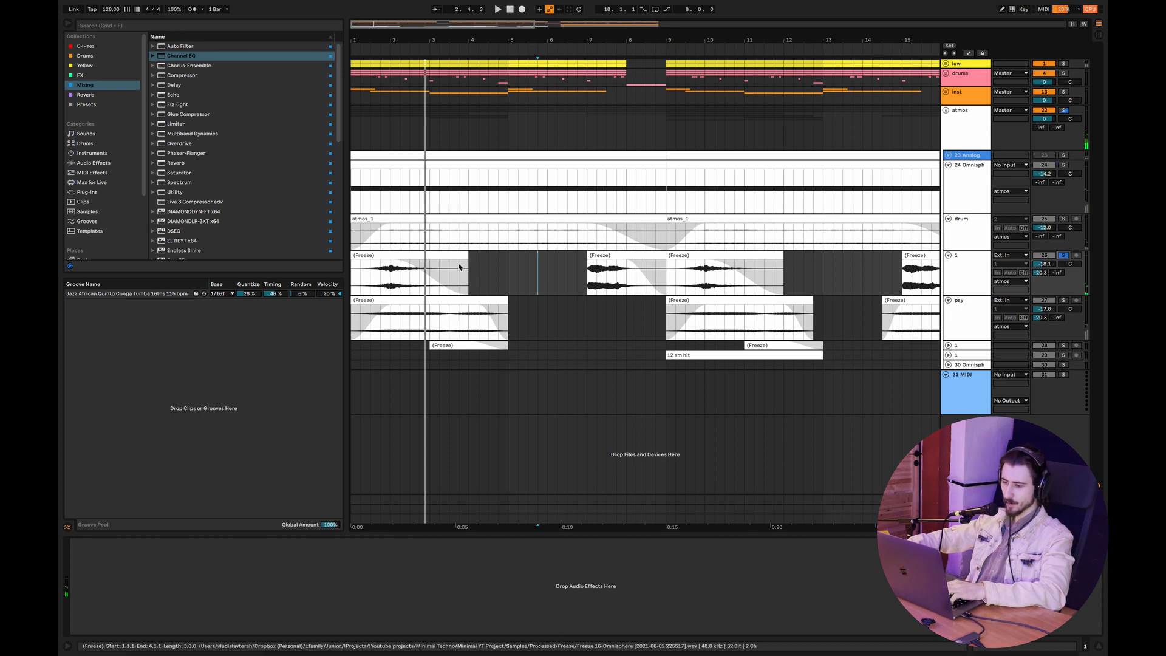
key("space")
left_click(370, 277)
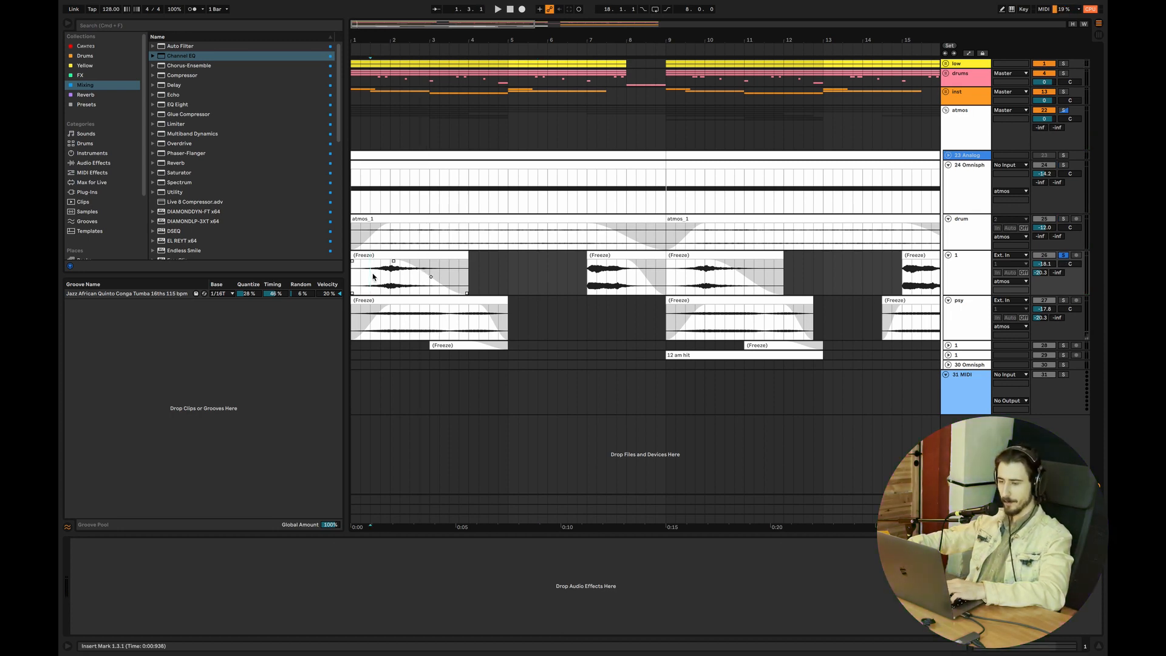
key("space")
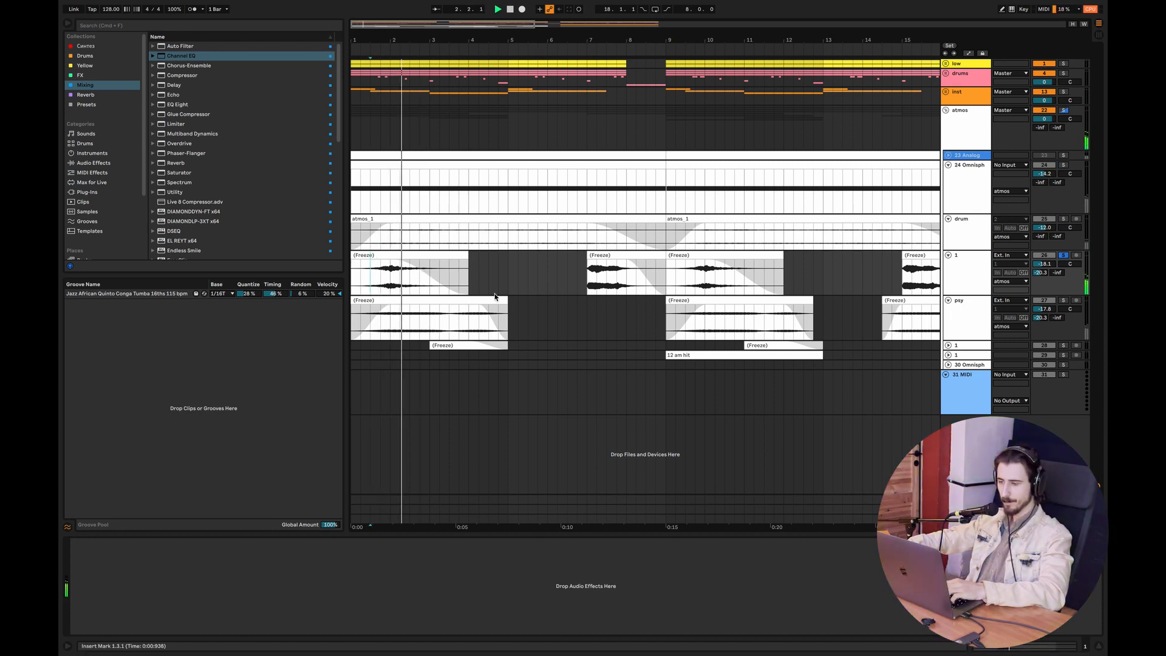
Stop playback and select the Freeze clip spanning bars 7 to 9 on the track below drum
left_click(580, 271)
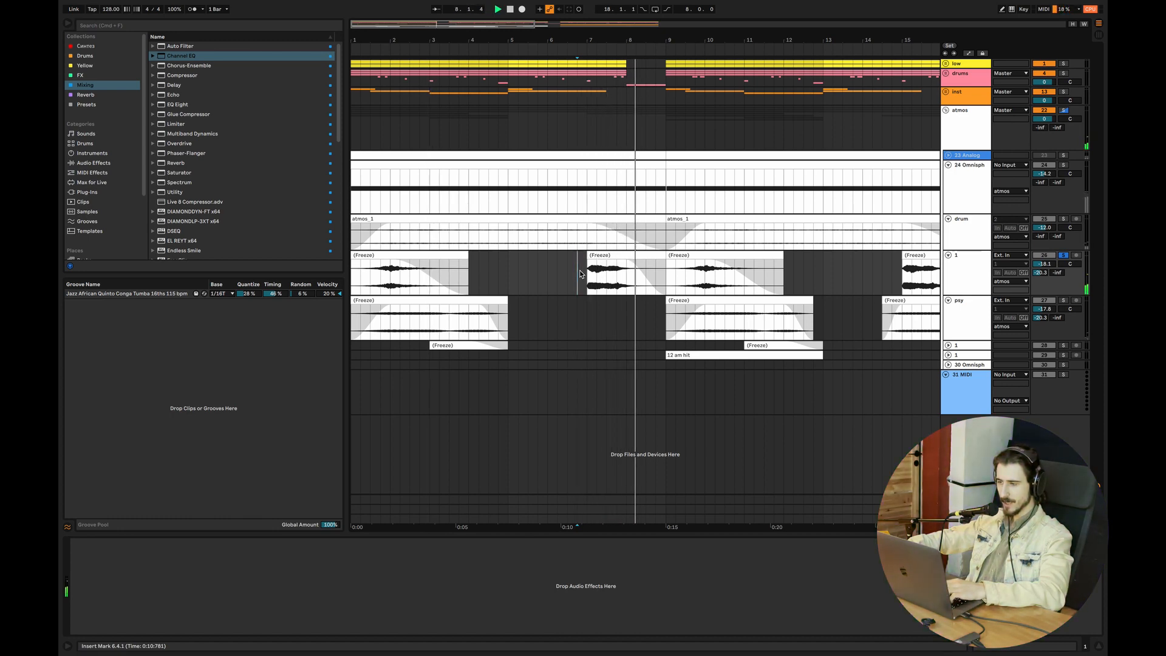
key("space")
left_click_drag(580, 270, 656, 262)
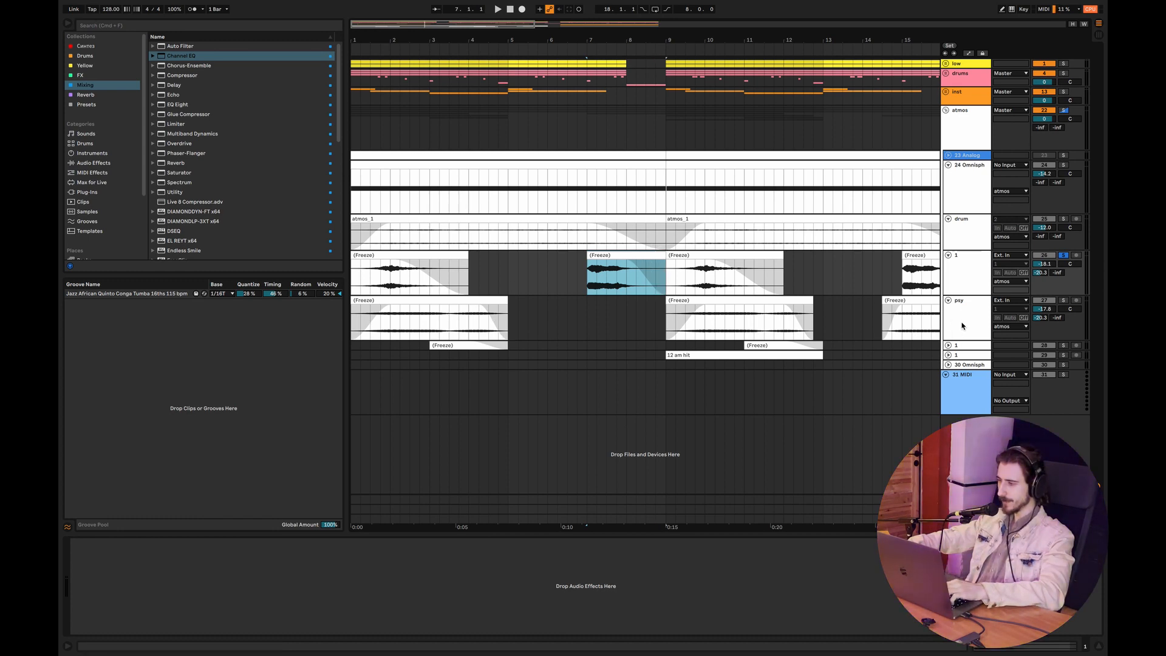
Solo the psy track and play its Freeze clip from 1.4.1
left_click(1062, 300)
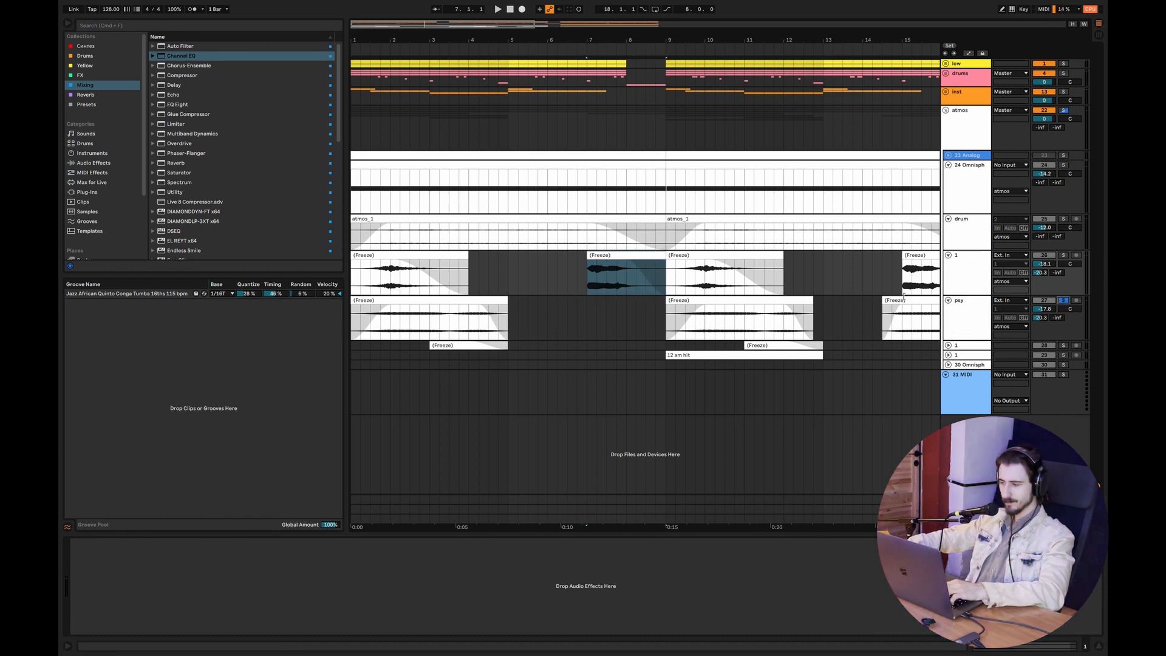
left_click(380, 345)
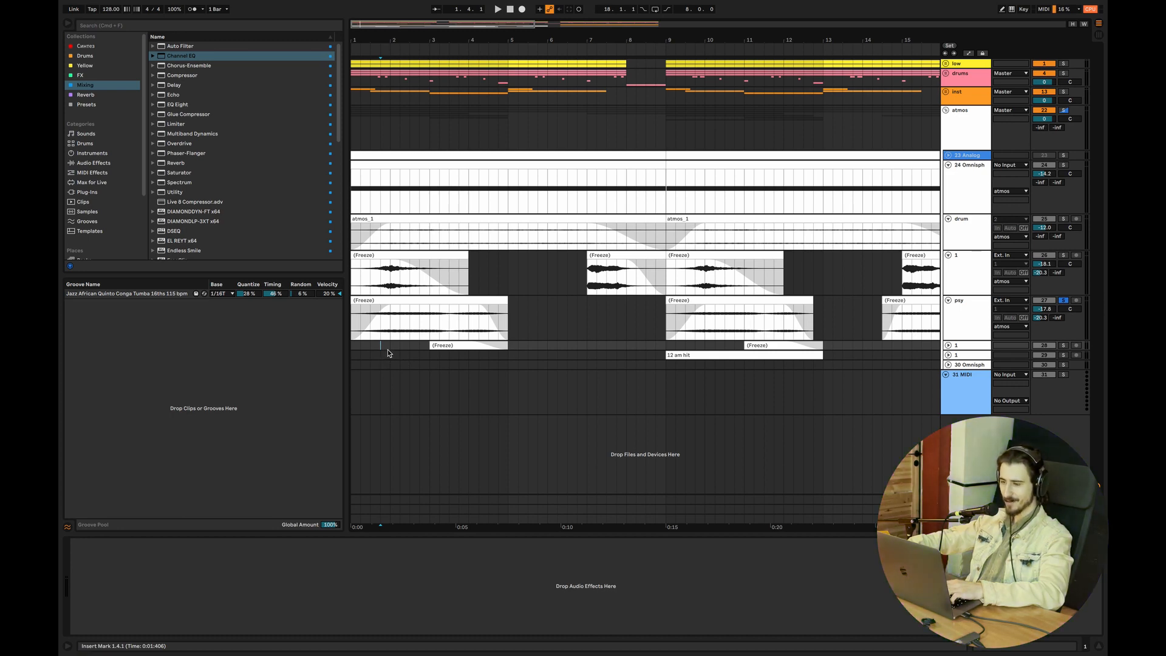
key("space")
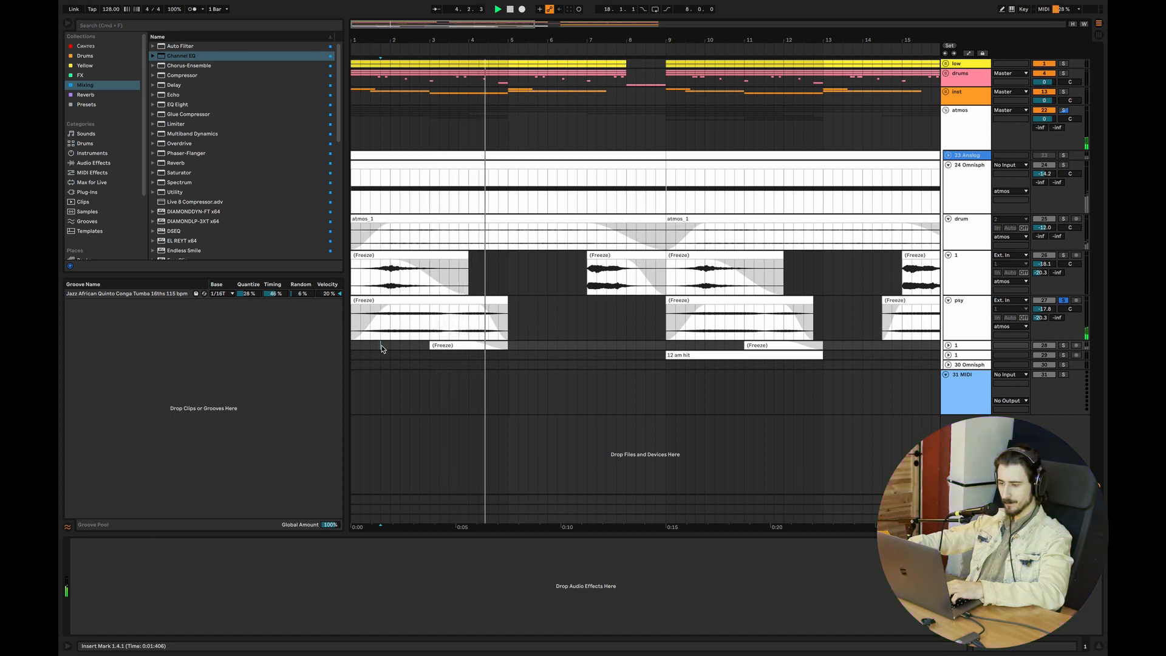
Unfold and solo the 23 Analog track, set its Auto Filter resonance to 85 % and play while sweeping the filter frequency
left_click(963, 156)
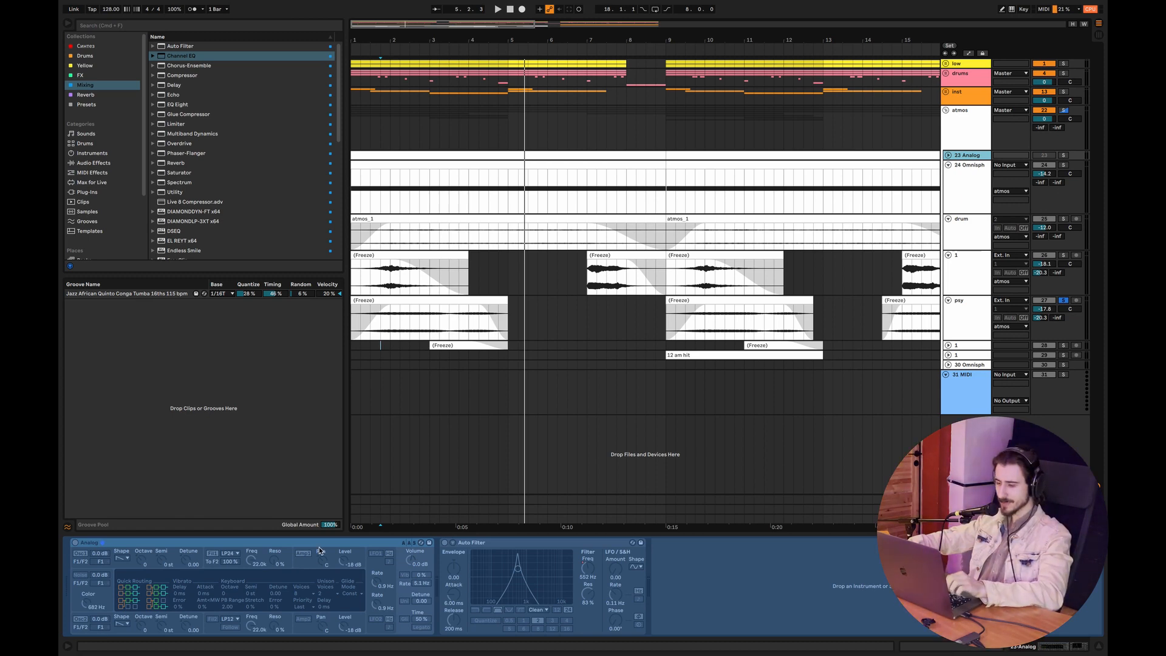
left_click(711, 583)
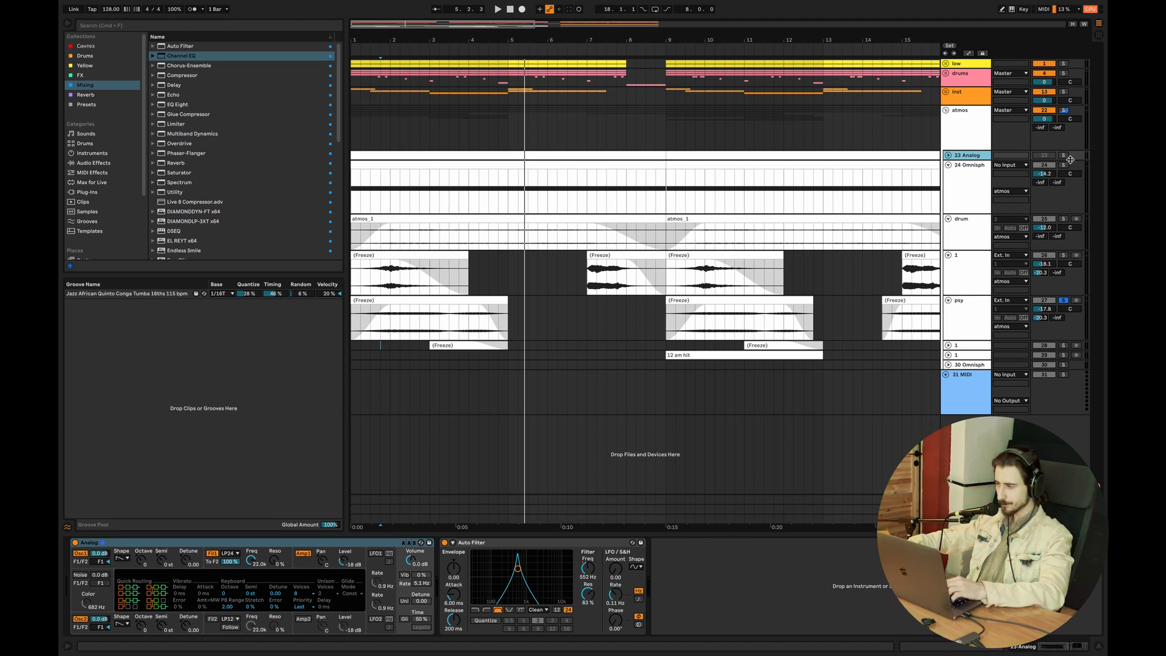
left_click(948, 154)
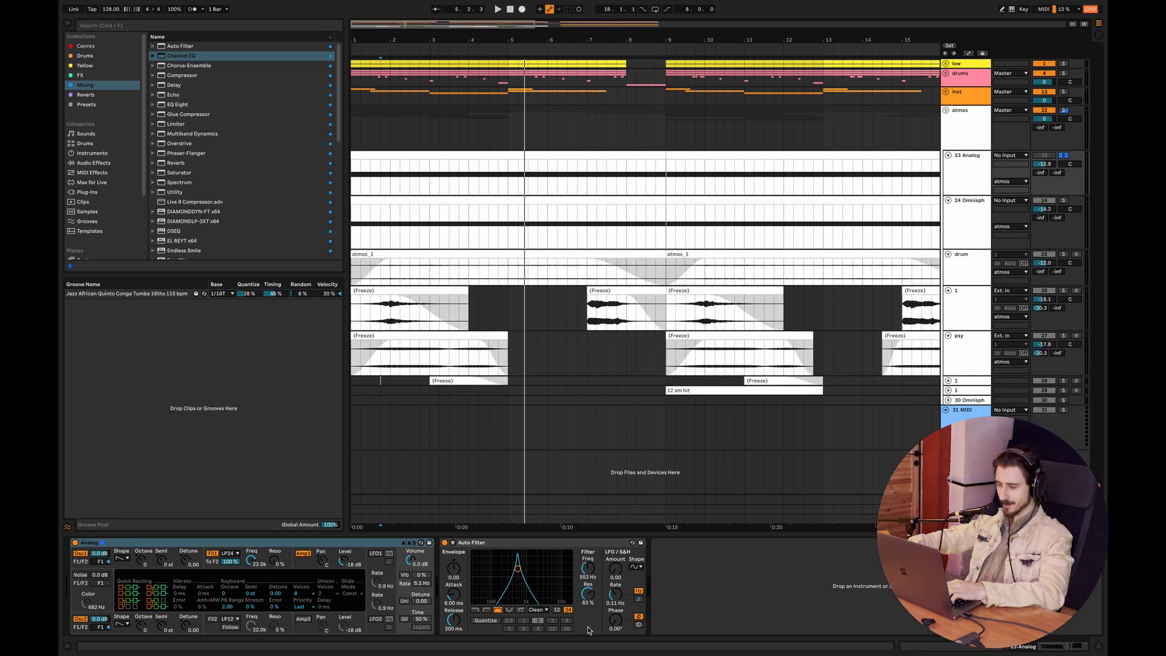
left_click_drag(589, 601, 588, 592)
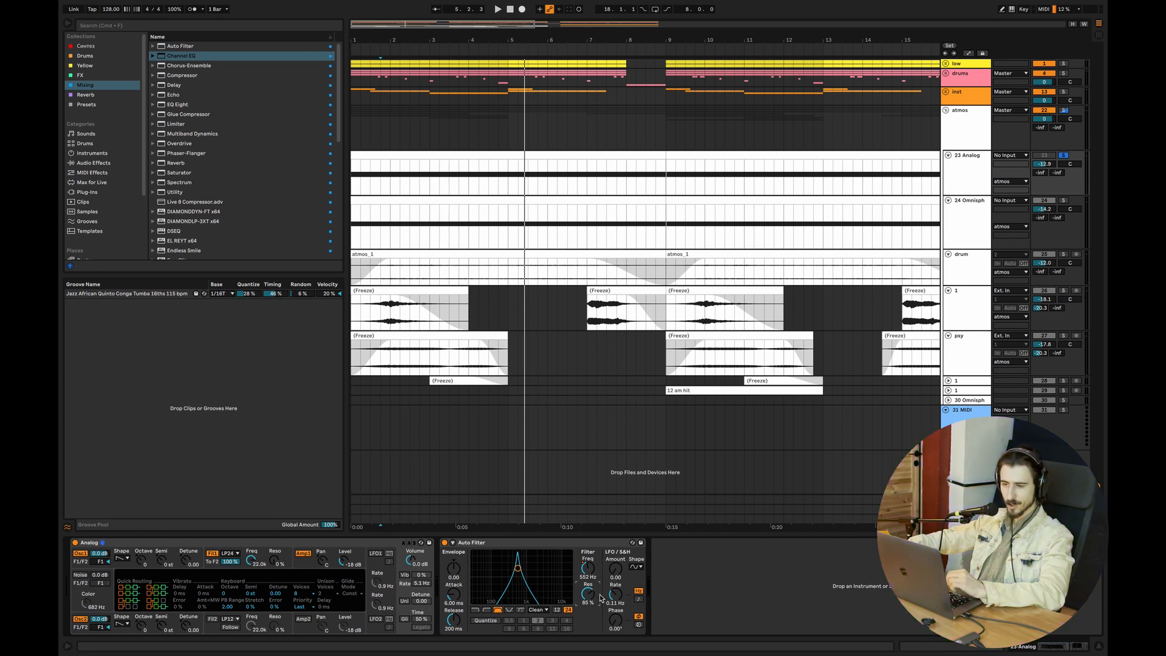
key("space")
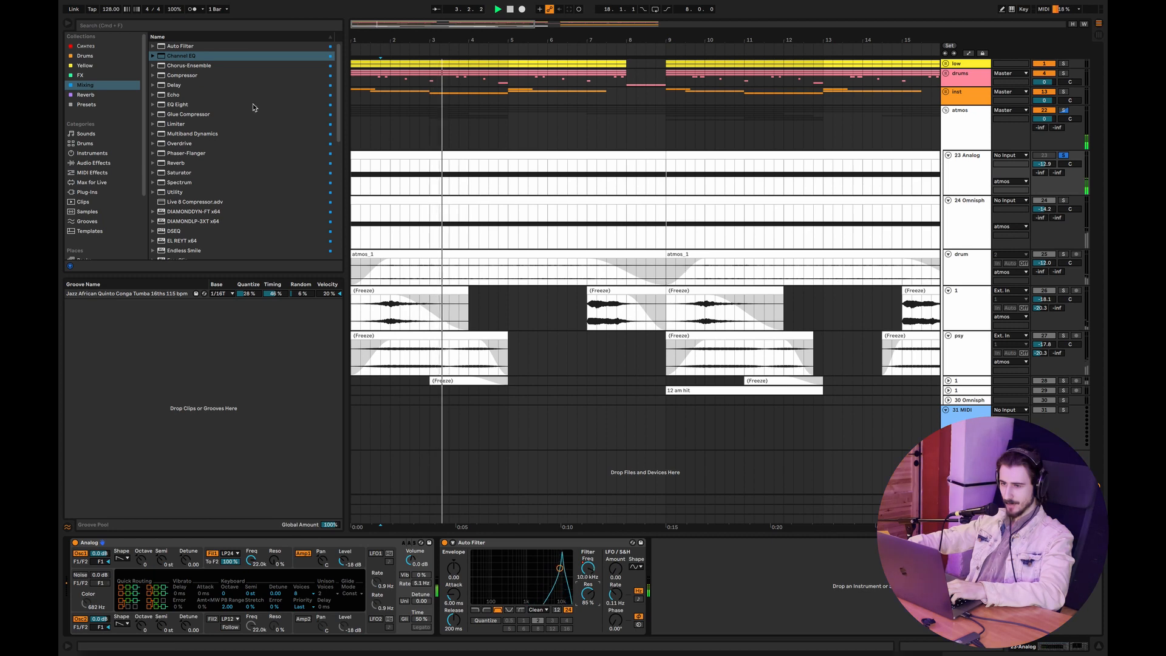
Audition a Delay and a Reverb after the Auto Filter on 23 Analog, and delete both effects
left_click(179, 86)
double_click(179, 88)
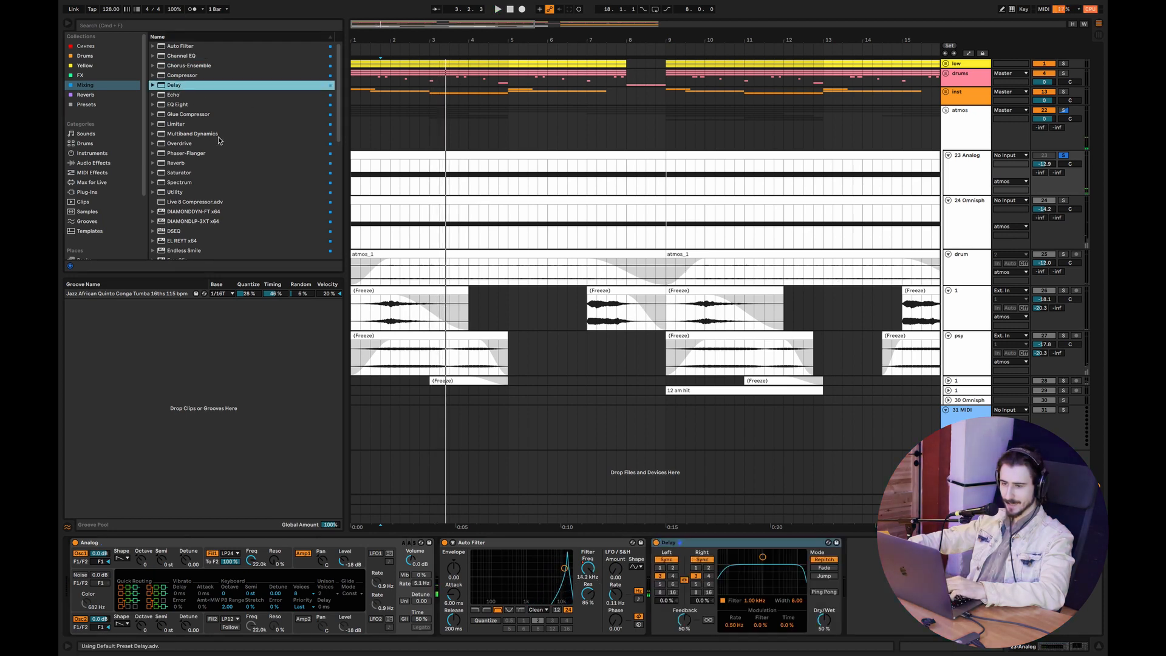
double_click(176, 163)
key("space")
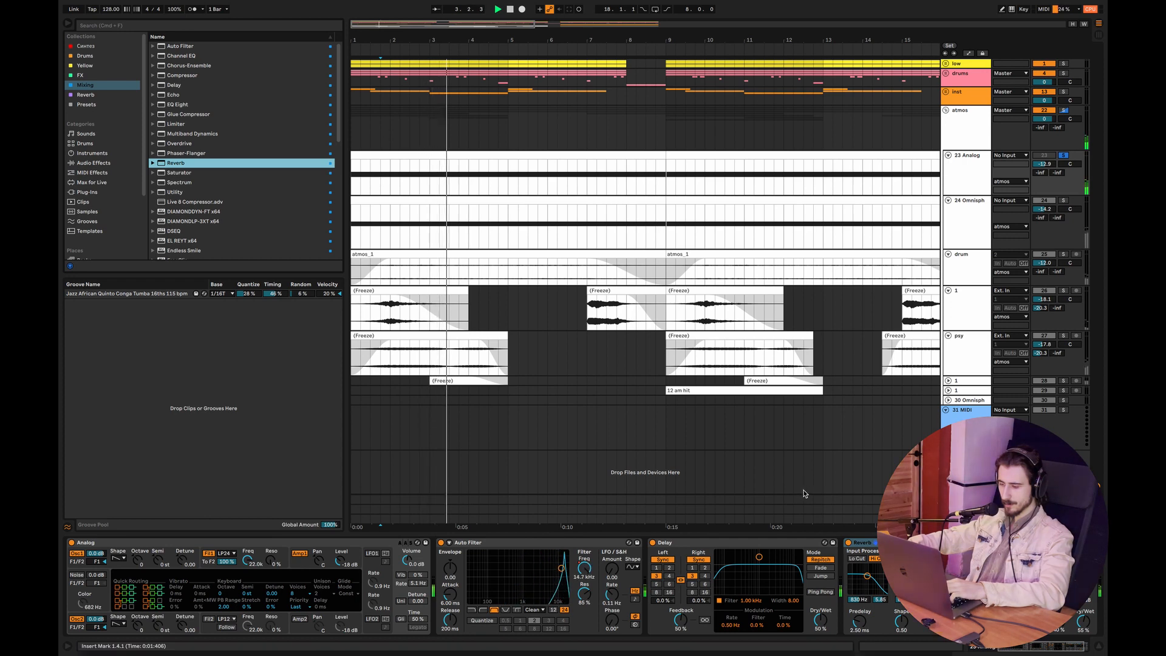
key("space")
left_click(725, 544)
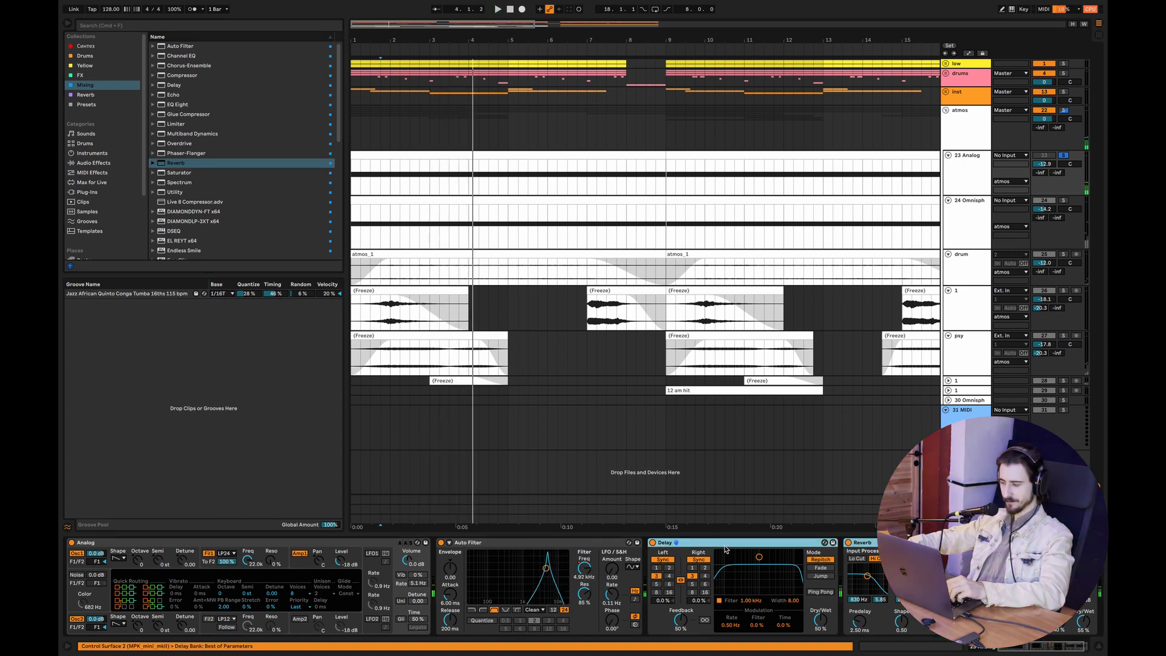
key("Delete")
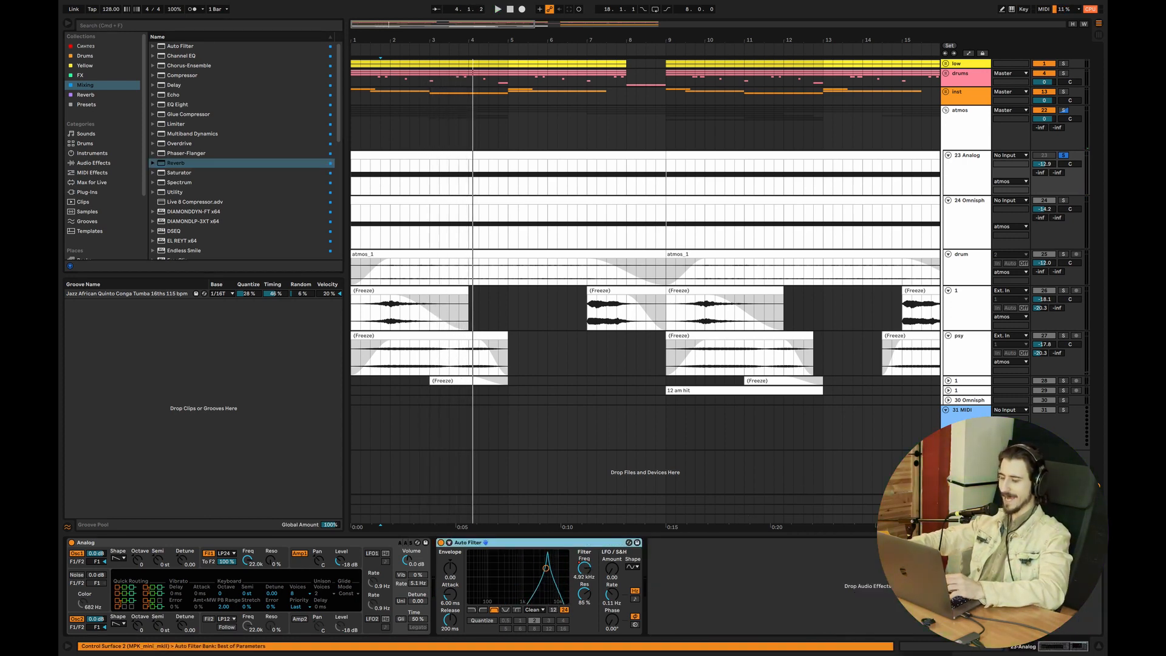
Hide the device view, solo the frozen track below psy in place of 23 Analog, play it from bar 3 and fold it
left_click(1099, 647)
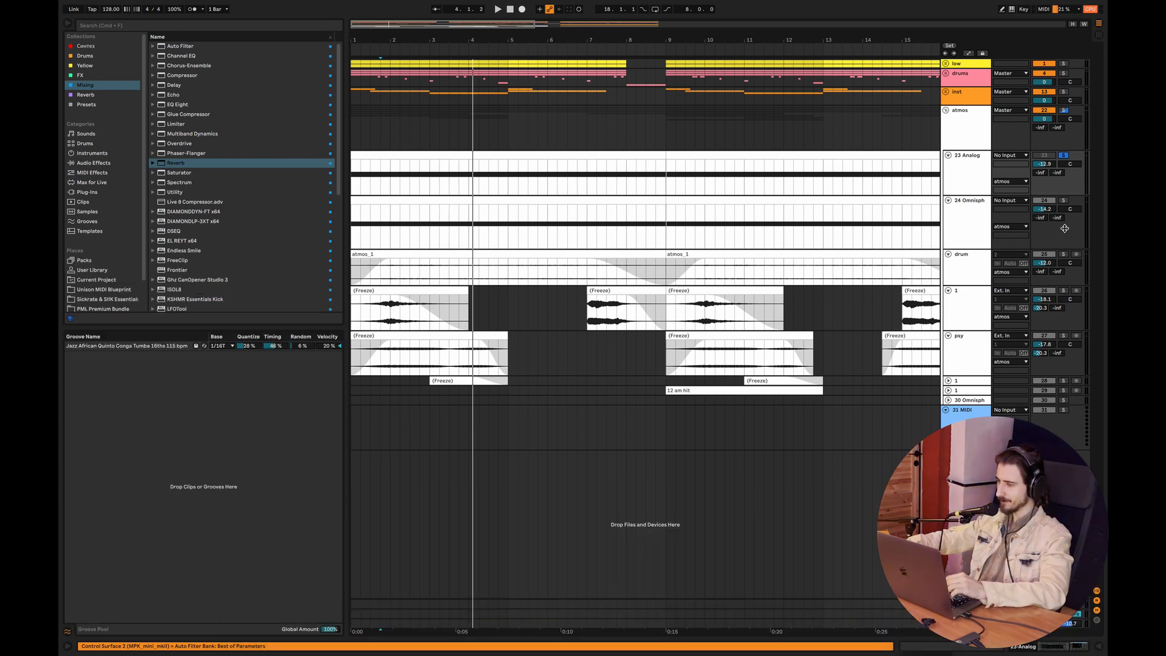
left_click(1067, 159)
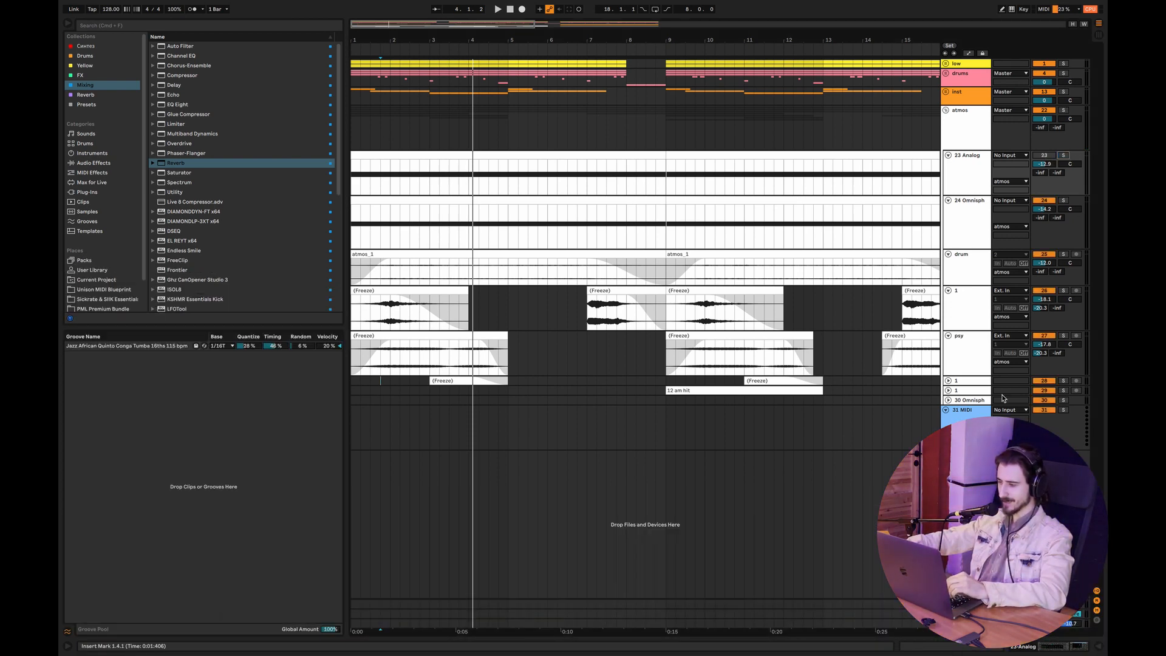
left_click(948, 381)
left_click(432, 413)
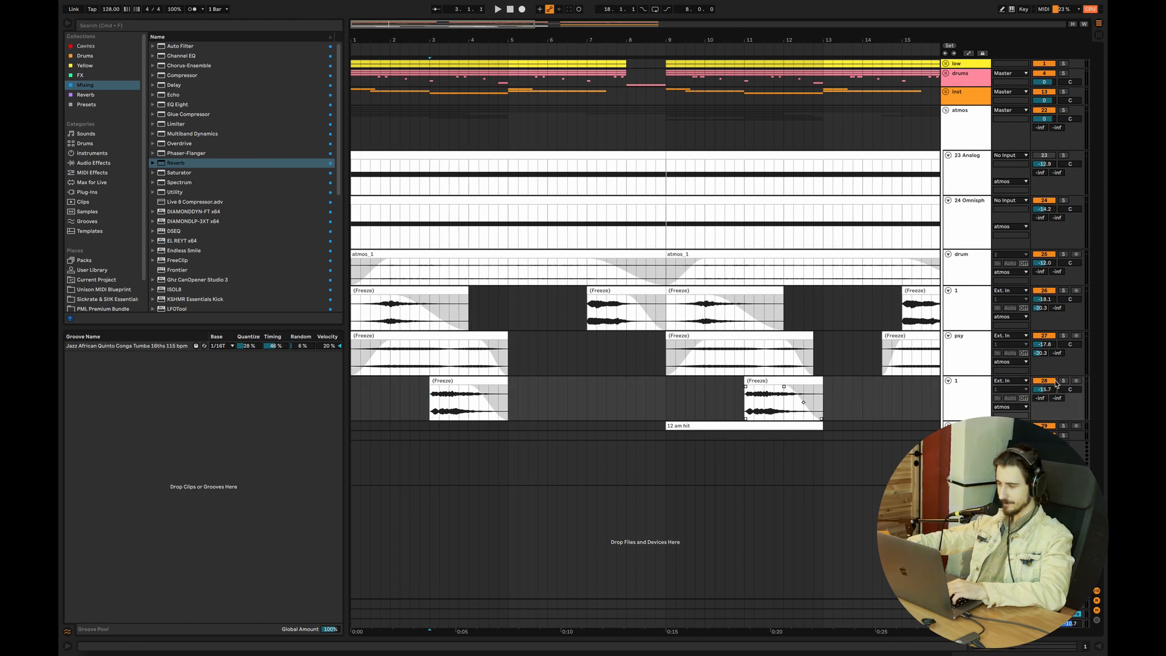
key("space")
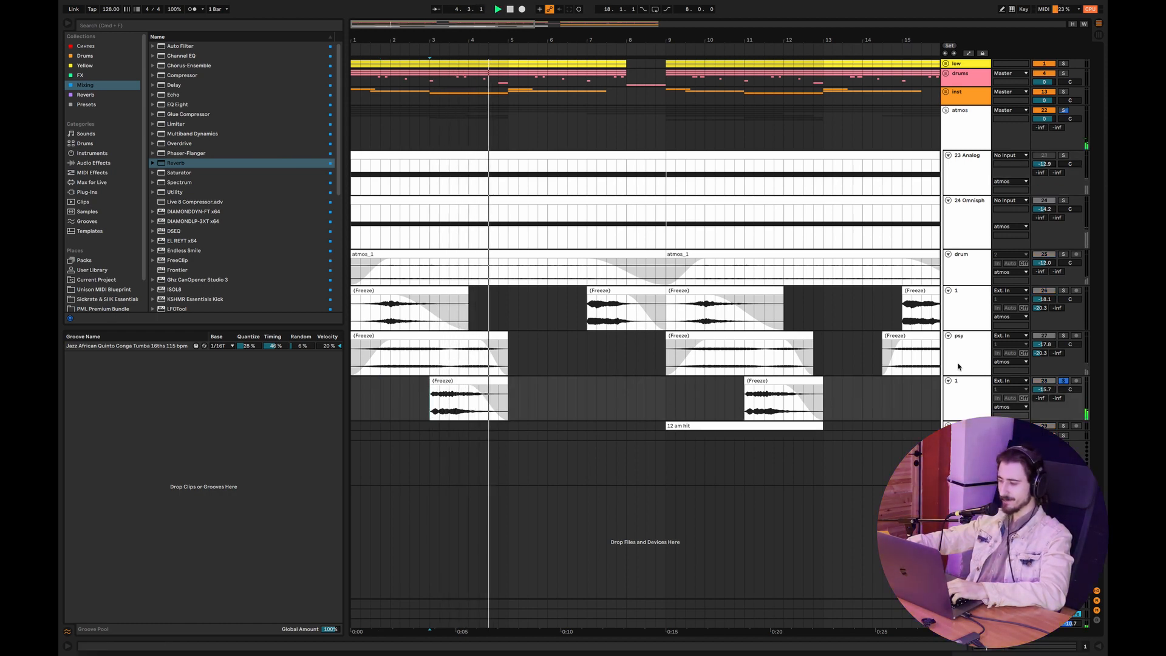
left_click(947, 381)
left_click(949, 274)
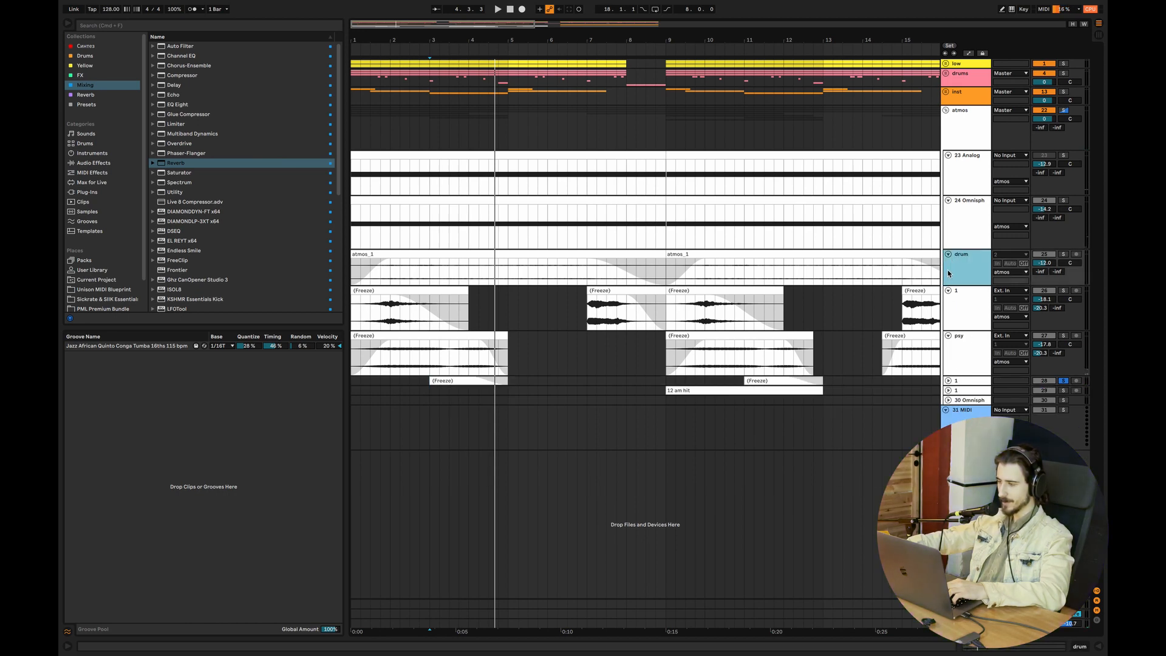
Fold the unfolded tracks inside the atmos group, collapse that group and expand the inst group
left_click(948, 290)
left_click(948, 253)
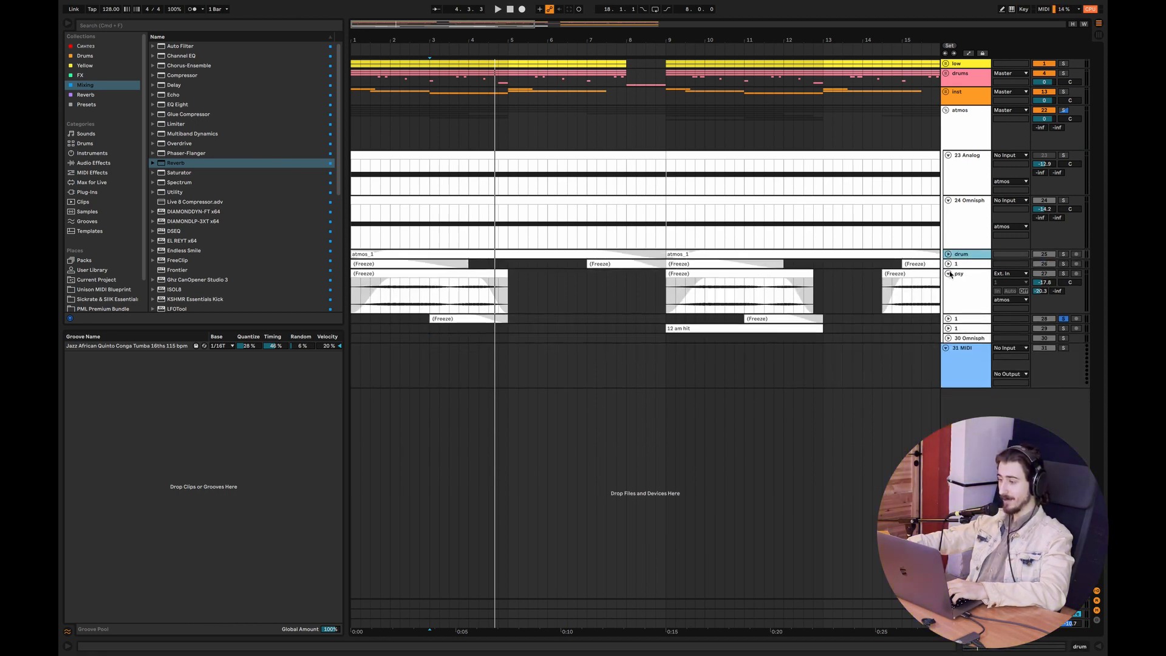
left_click(948, 273)
left_click(948, 201)
left_click(948, 155)
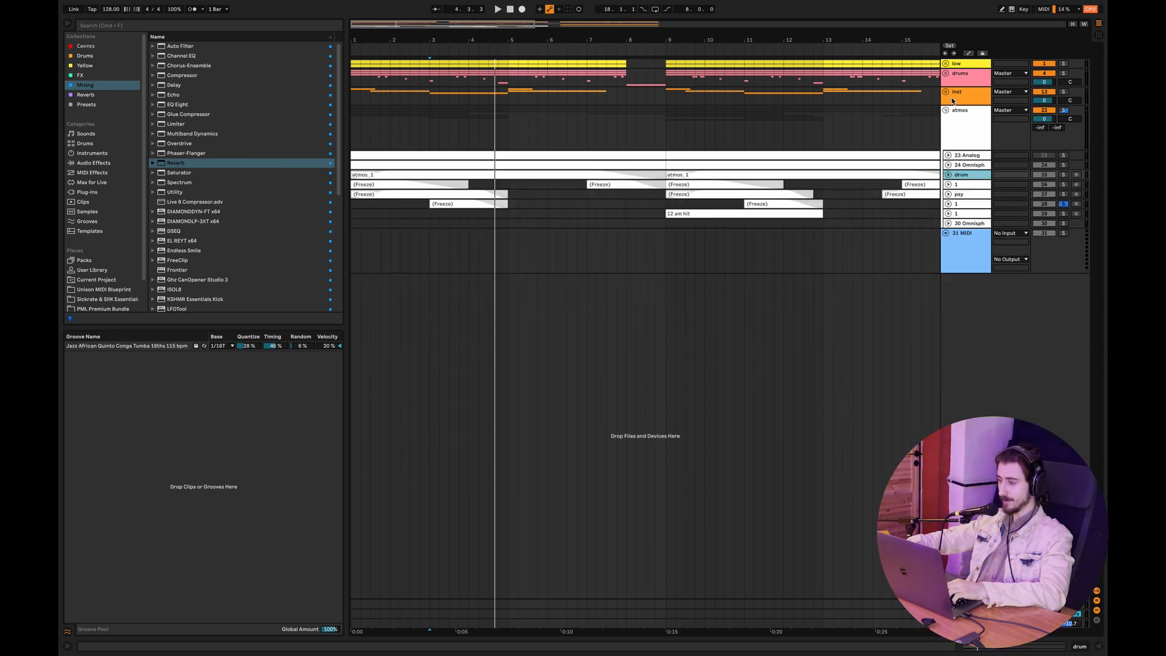
left_click(945, 111)
left_click(946, 93)
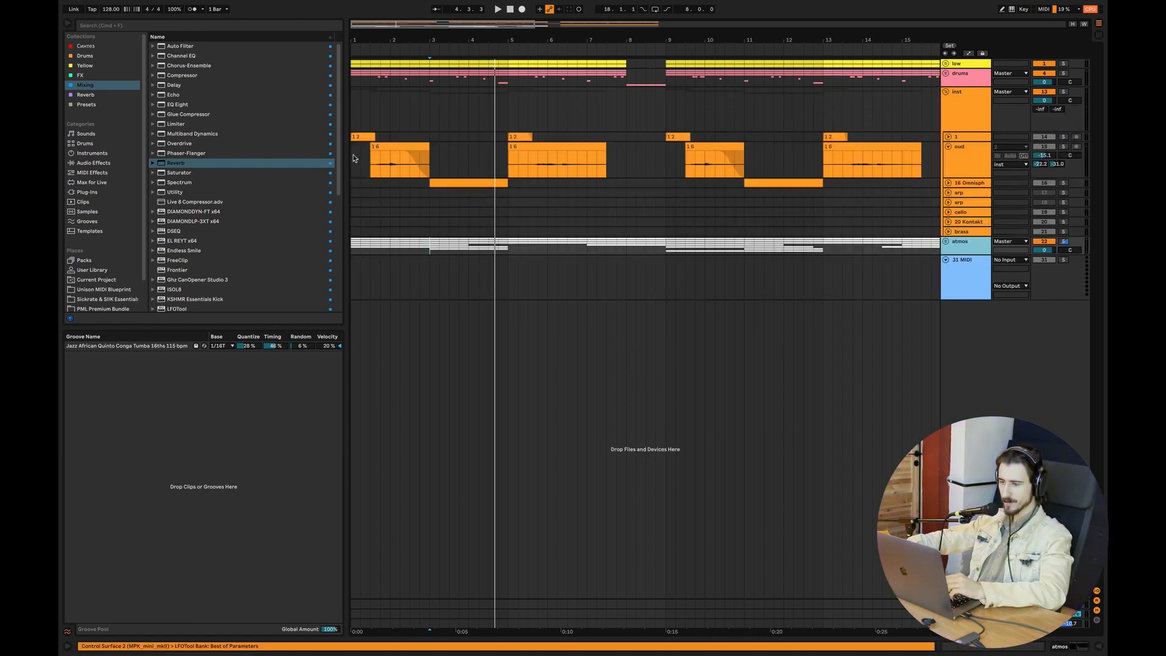
Unfold and solo track 1 in the inst group and play its first clip from 1.1.1
left_click(948, 137)
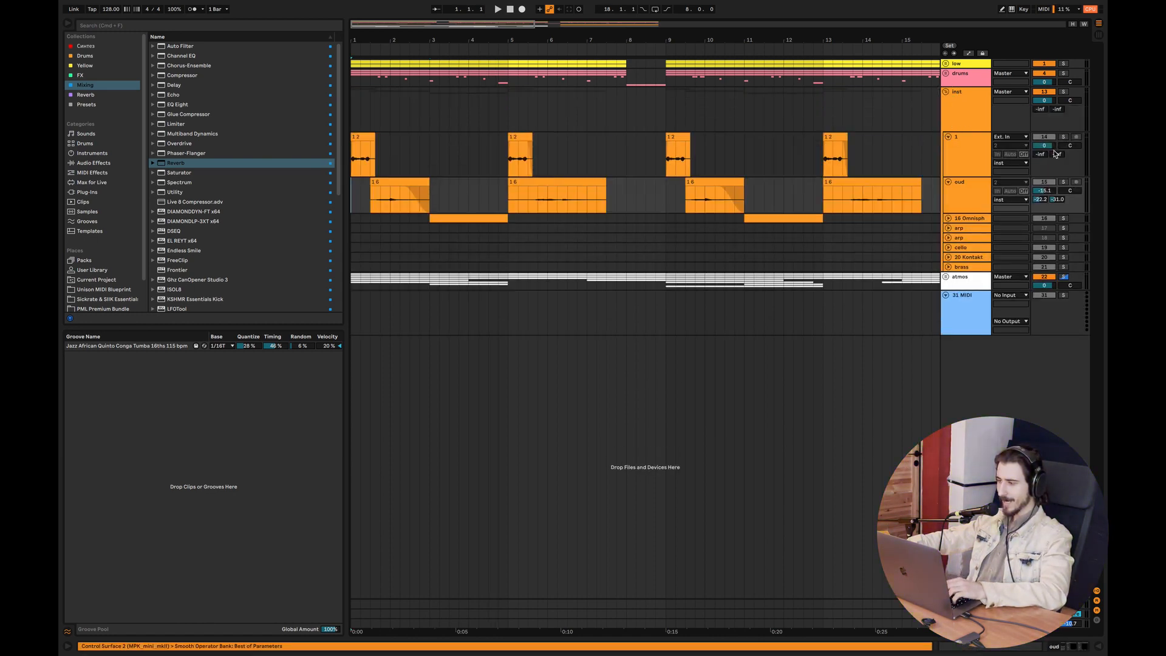
left_click(354, 159)
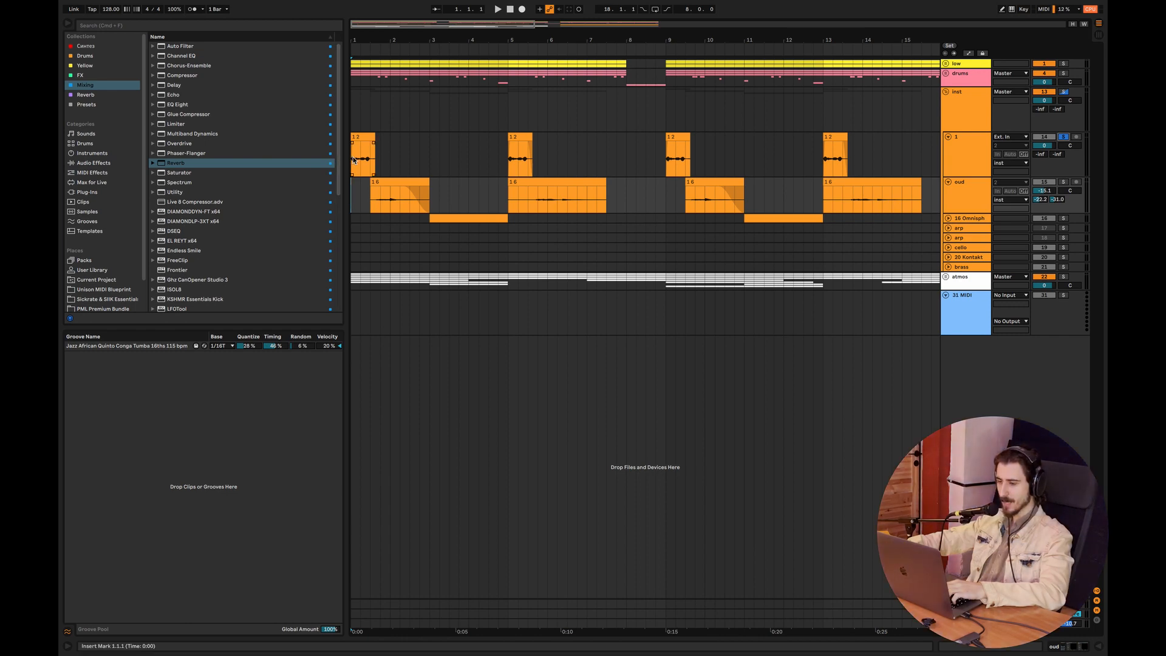
key("space")
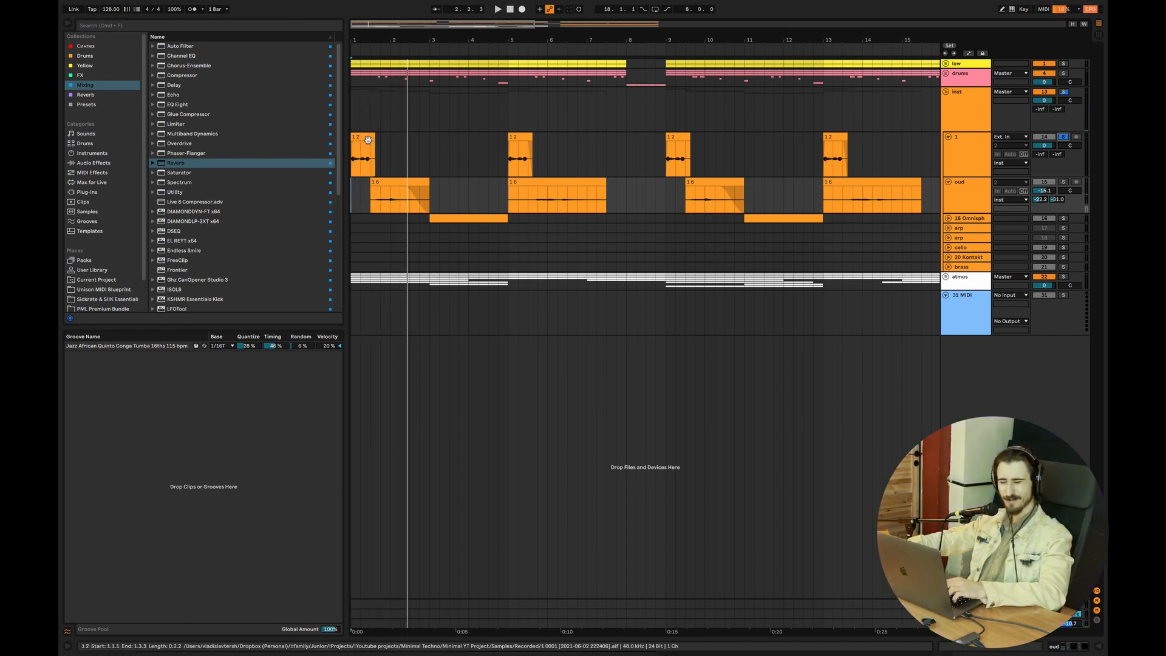
key("space")
Open the first clip on track 1, play it from 1.1.1 and transpose it to -12 st
left_click(368, 140)
double_click(367, 139)
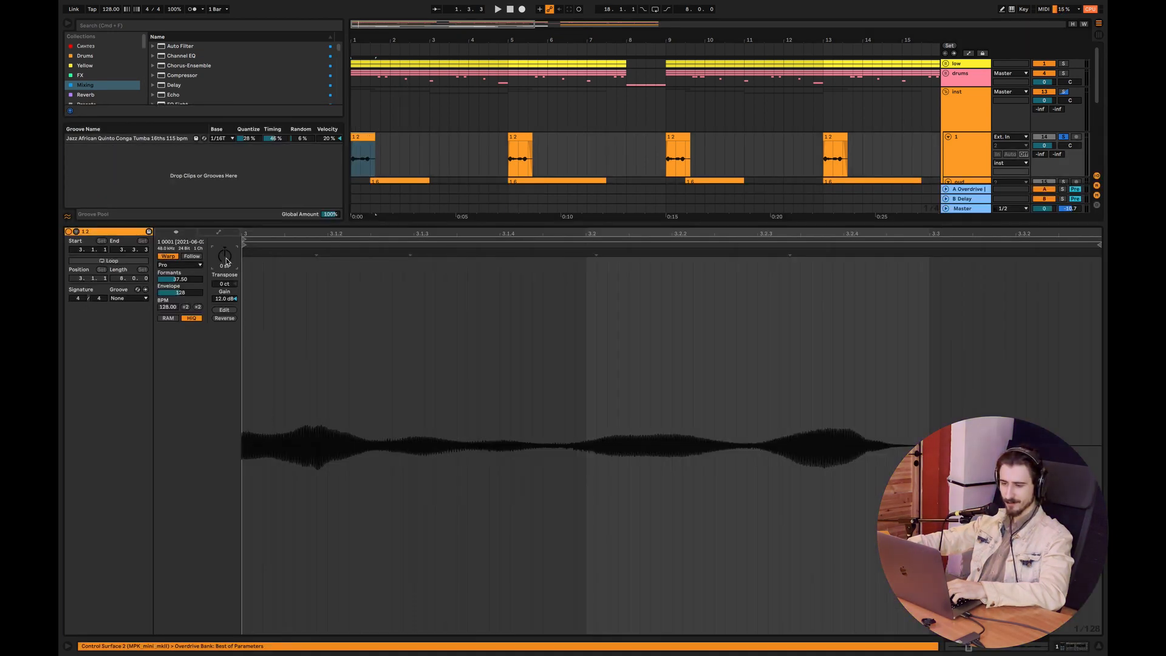
left_click(351, 161)
key("space")
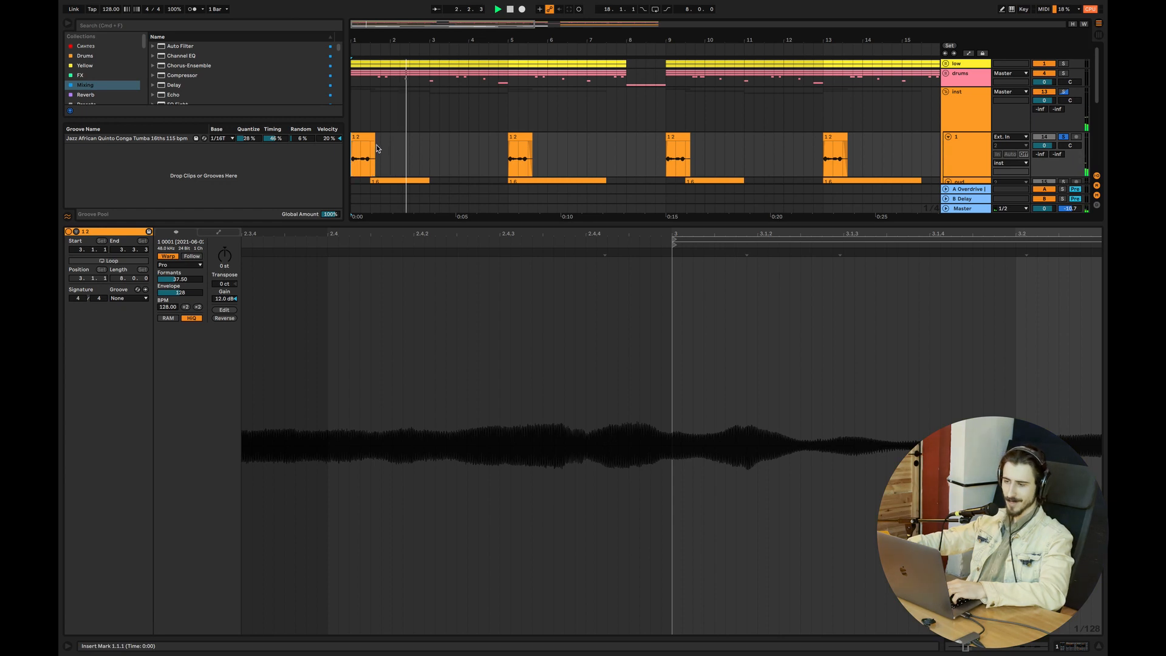
left_click_drag(224, 256, 224, 291)
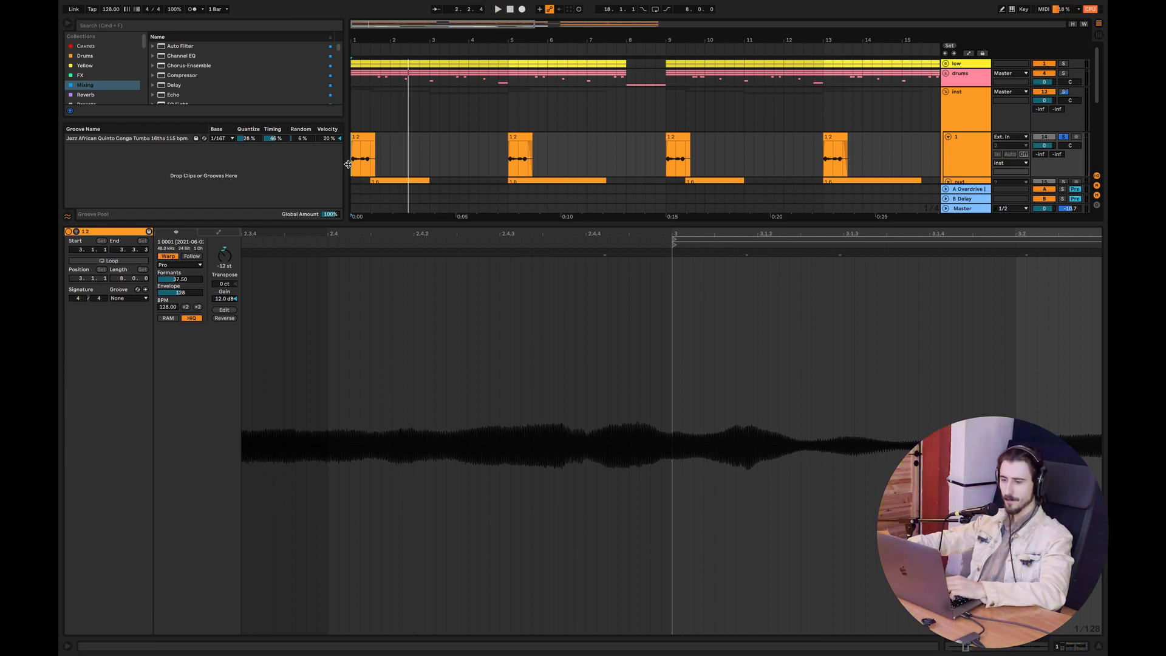
Review the clip's warp modes, choose Complex Pro and hide the clip view
left_click(179, 265)
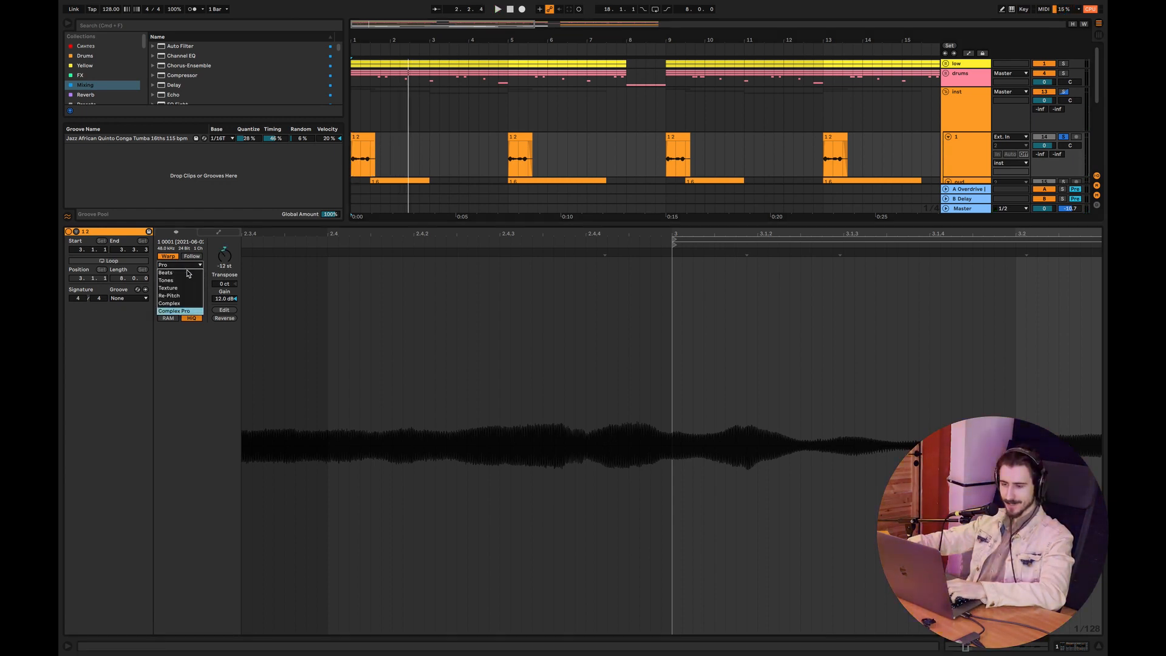
left_click(179, 312)
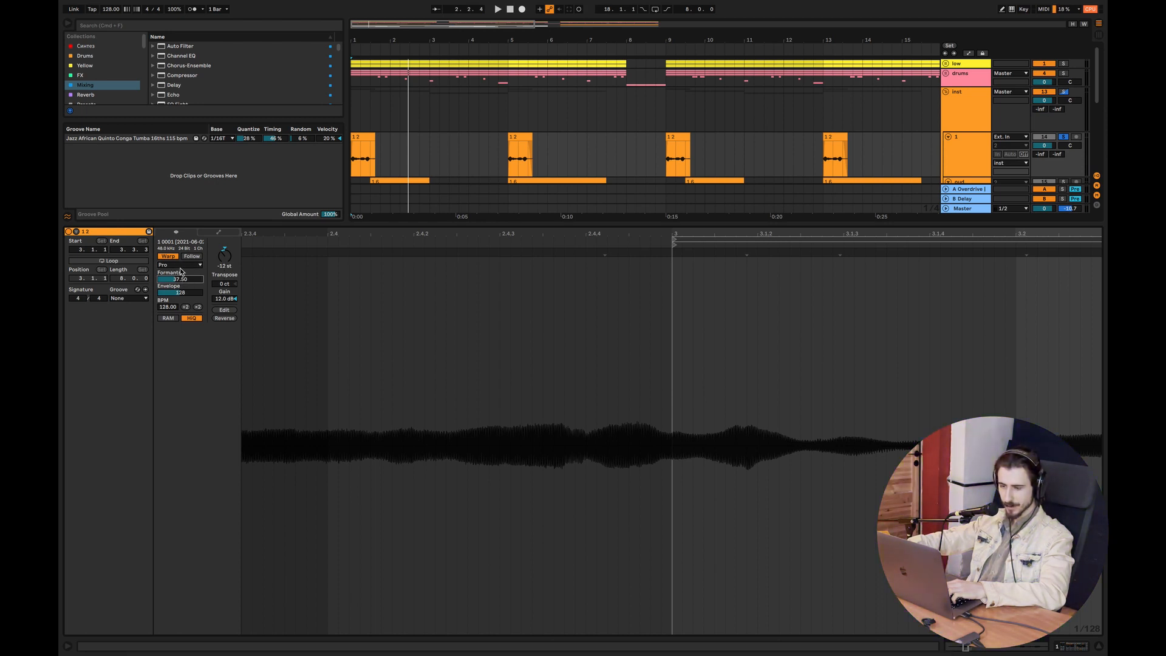
left_click(180, 266)
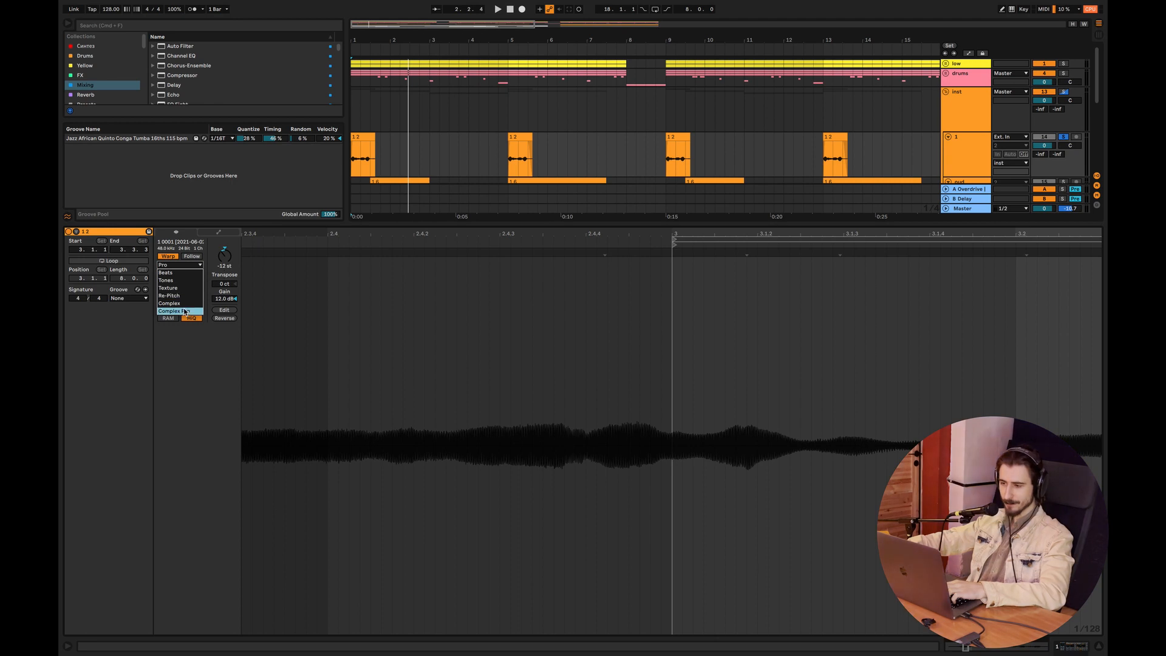
left_click(1099, 647)
left_click(1099, 646)
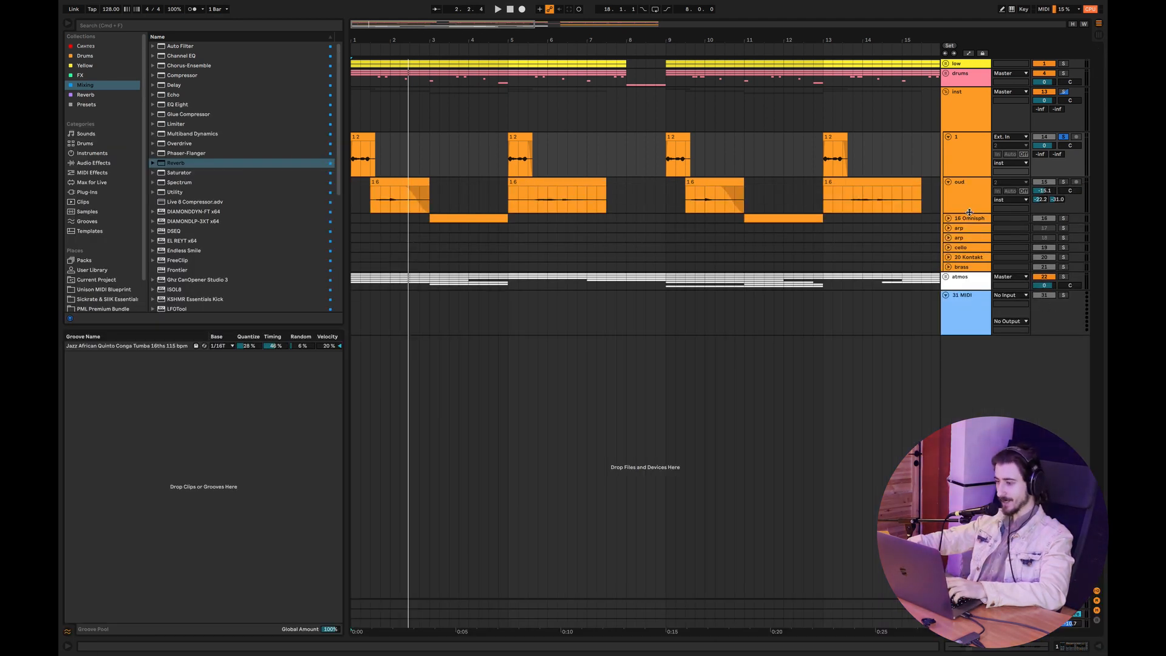
Solo the oud track, play its first clip from 1.3.1 and show the track's devices
left_click(372, 204)
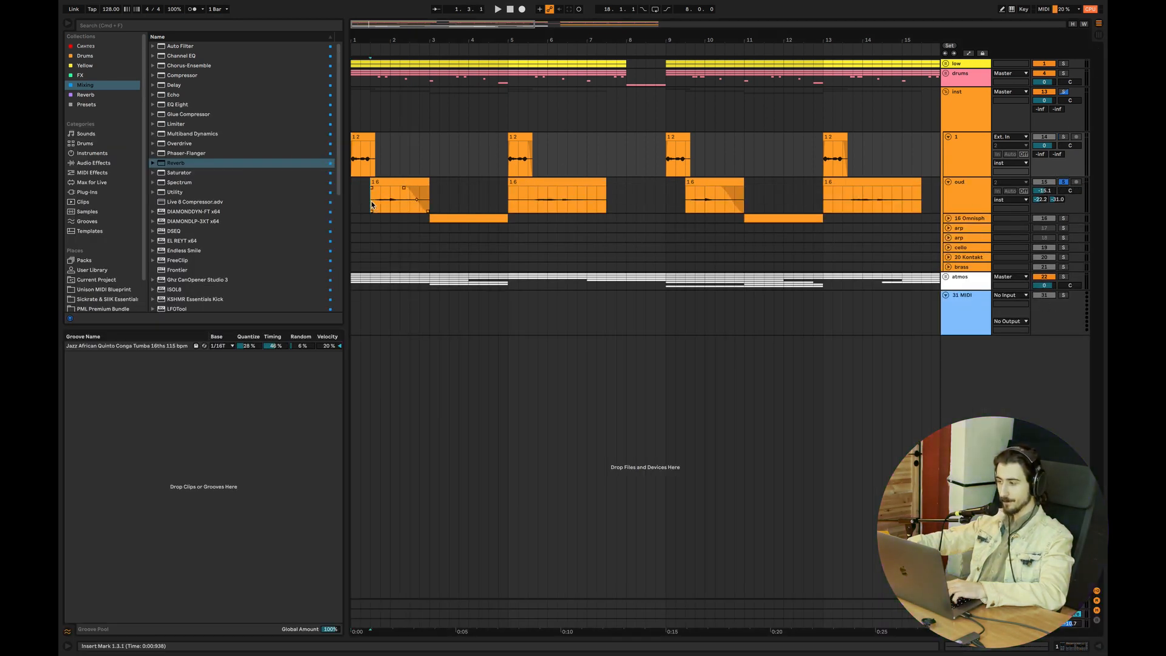
key("space")
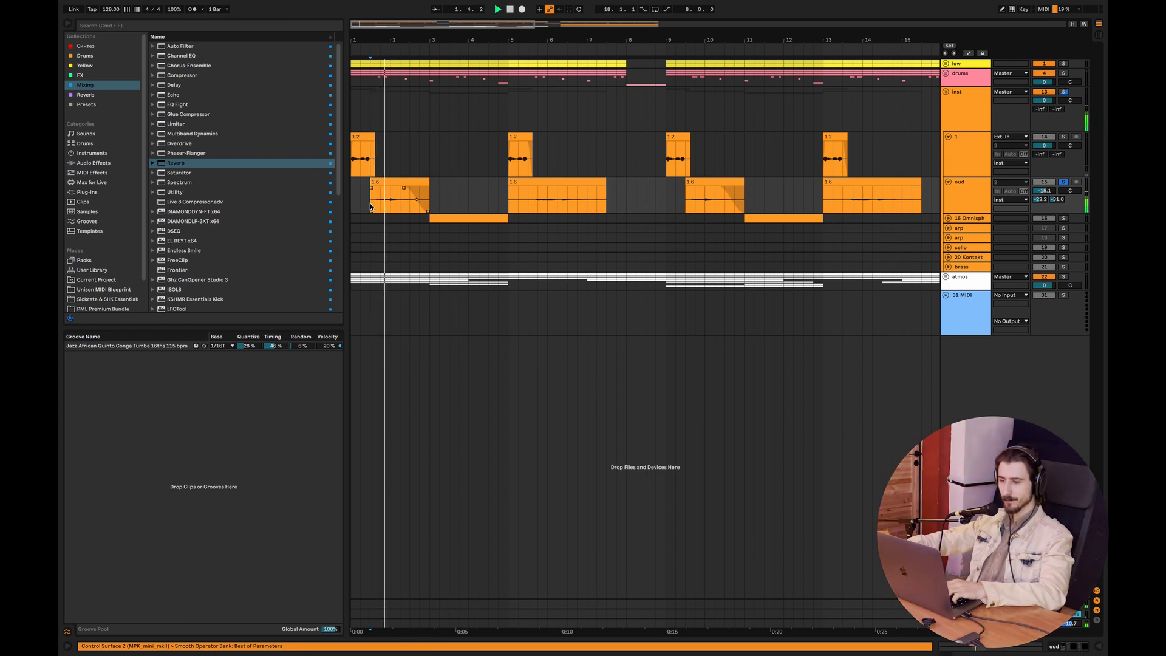
left_click(969, 197)
double_click(968, 198)
key("space")
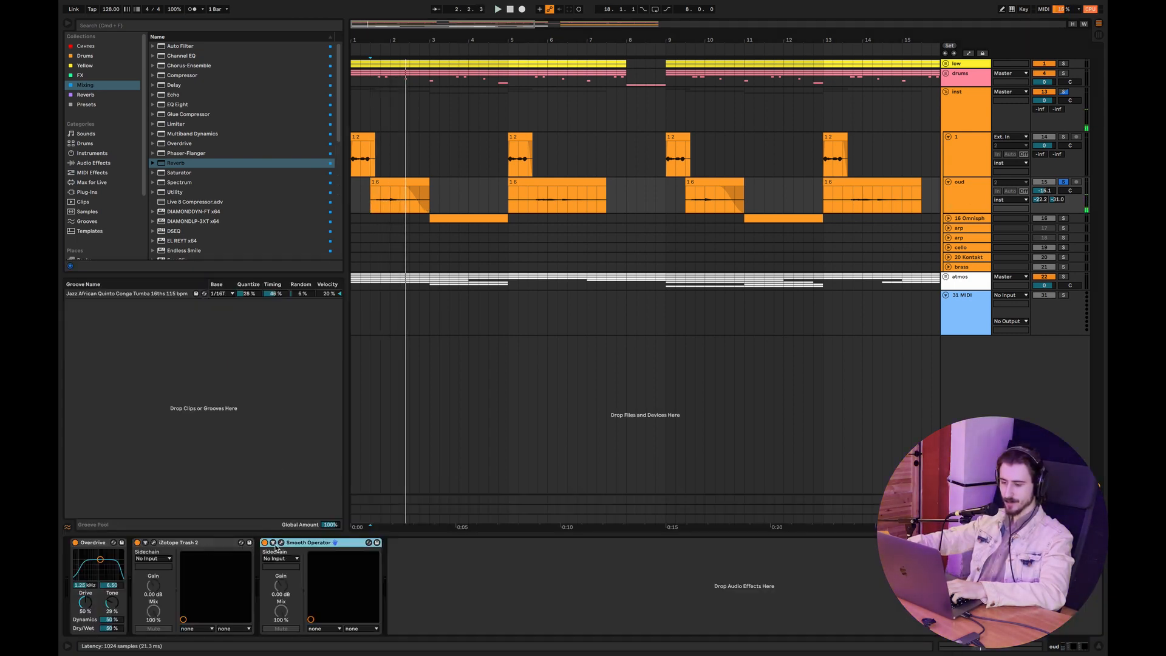
Play the oud with iZotope Trash 2 bypassed, narrow the browser and re-enable Trash 2 for comparison
left_click(137, 543)
key("space")
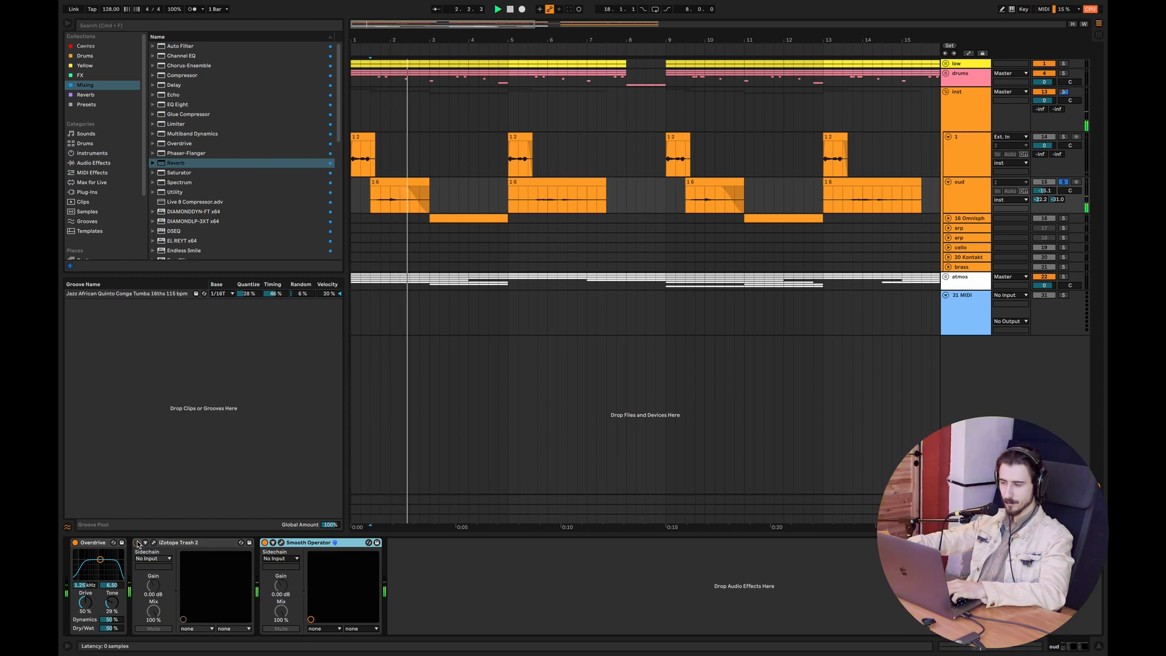
left_click(527, 206)
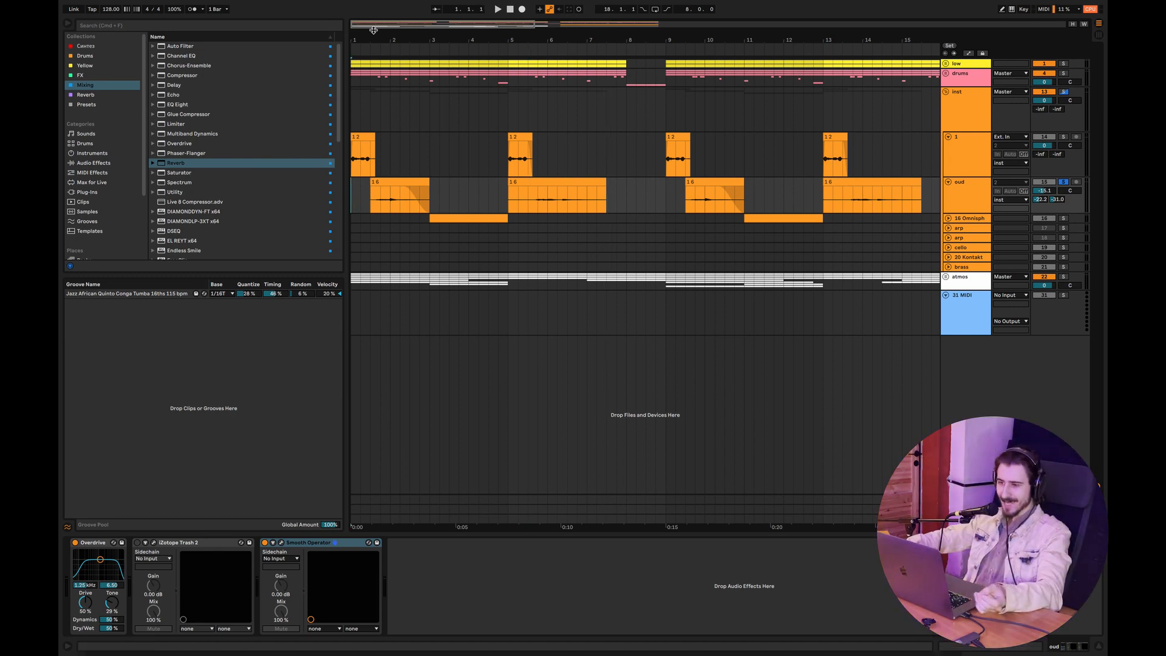
left_click_drag(369, 29, 309, 150)
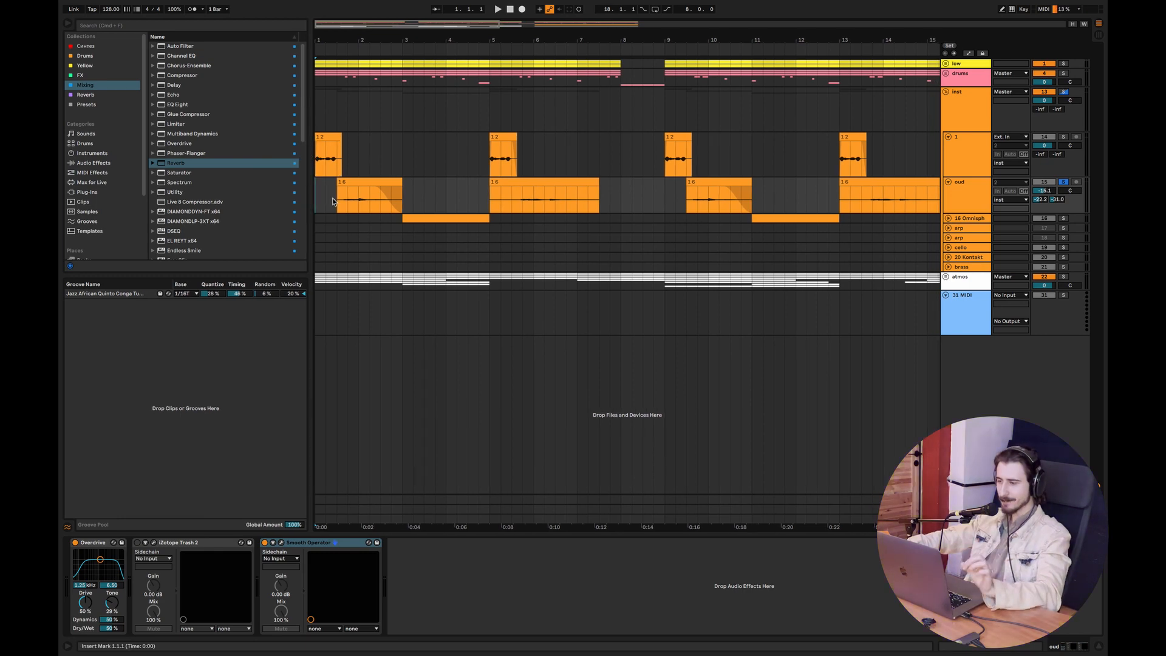
left_click(595, 189)
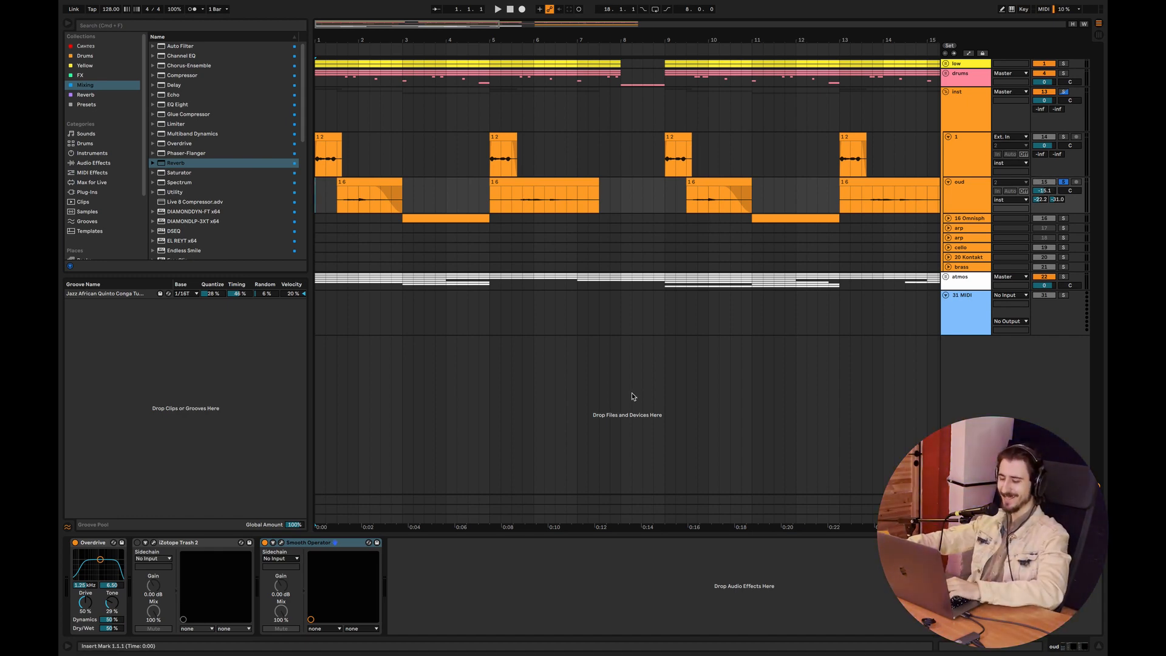
left_click(137, 542)
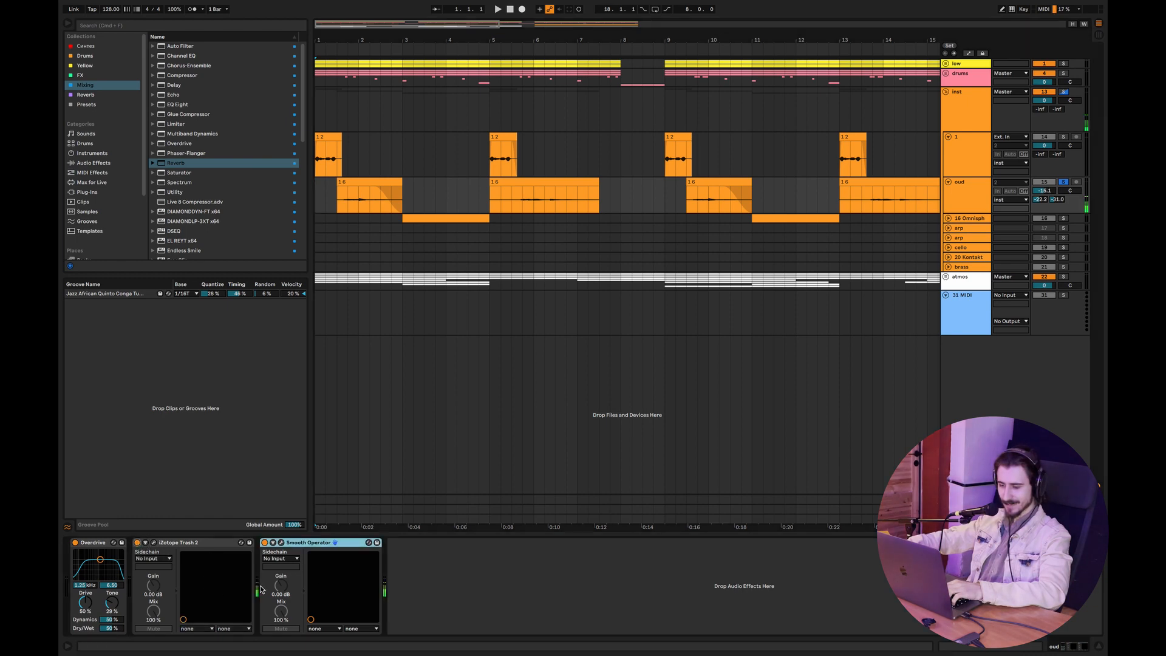
Inspect the iZotope Trash 2 plug-in window on oud, close it and hide the device view
left_click(153, 542)
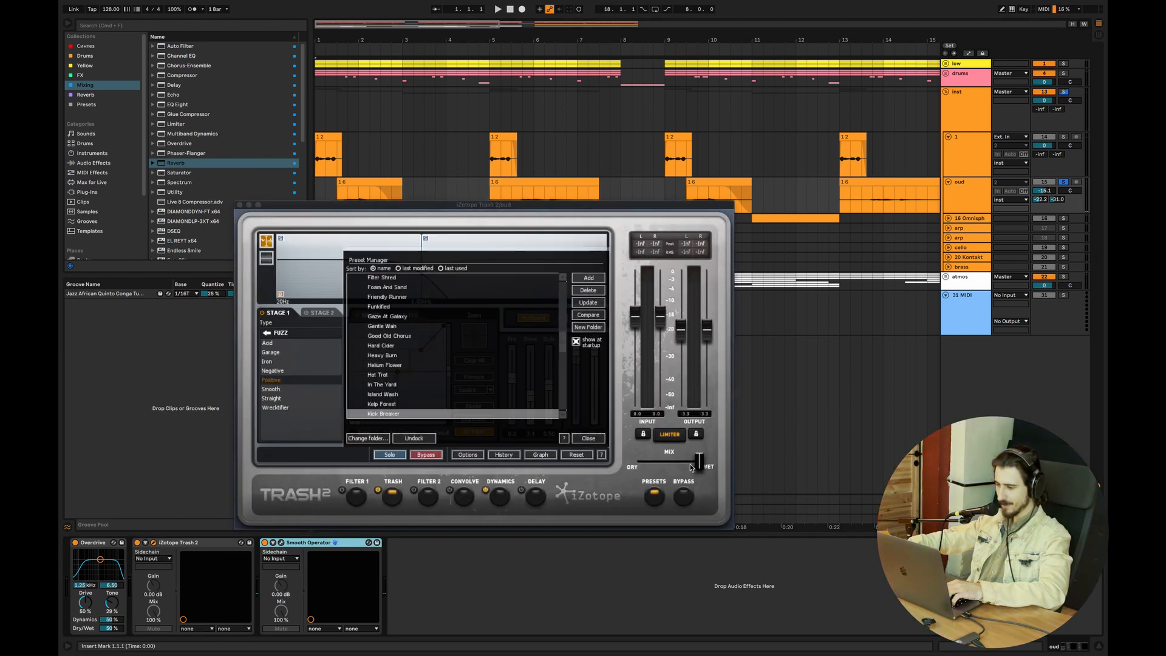
left_click(239, 204)
key("super+alt+l")
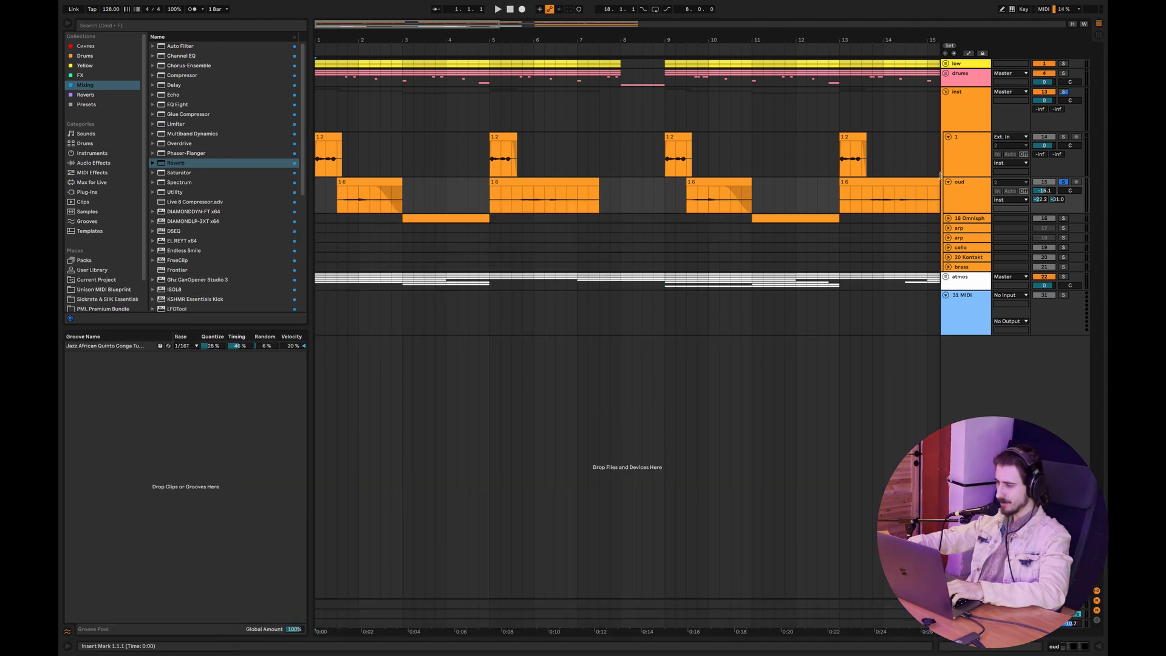
Fold the oud track and track 1, unsolo oud and widen the arrangement view to show the later sections
left_click(947, 183)
left_click(947, 136)
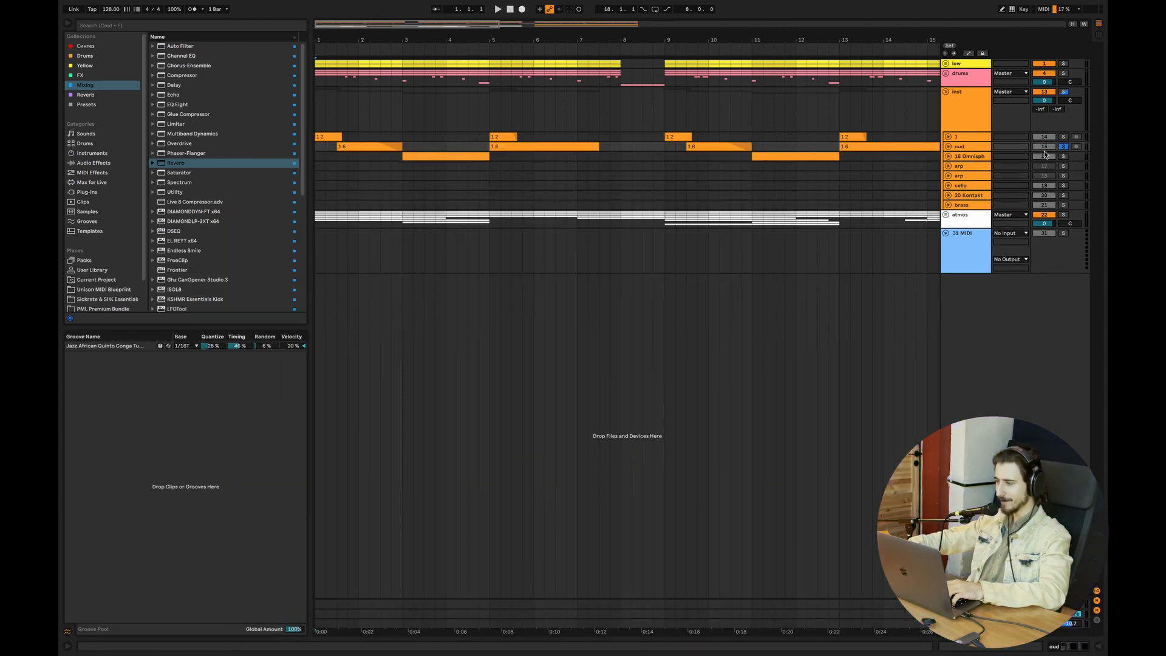
left_click(1067, 147)
key("minus")
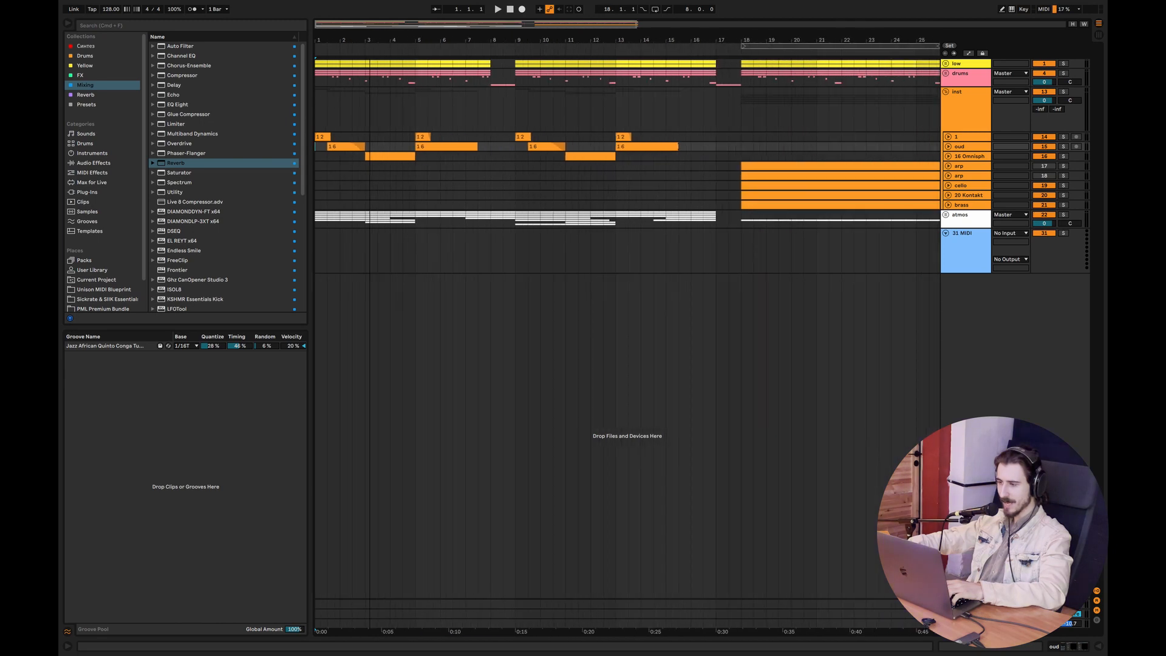
Play the full mix from 1.1.1, unfold the oud track and set its volume to -13.2 dB
key("space")
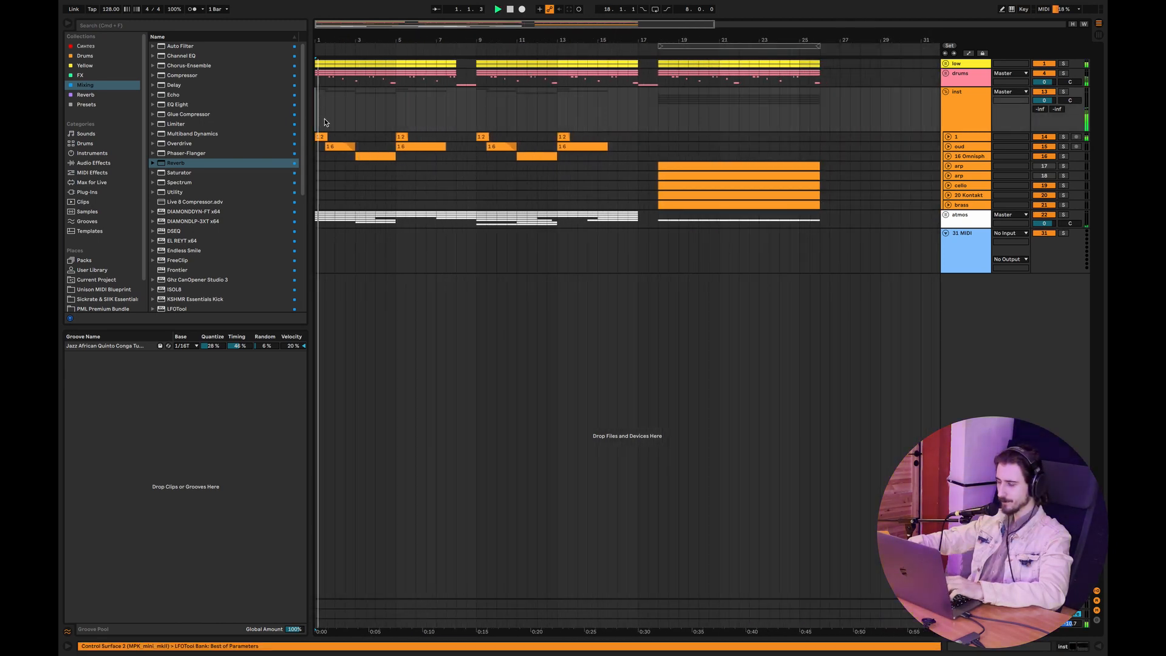
left_click(948, 146)
left_click_drag(1040, 160, 1041, 155)
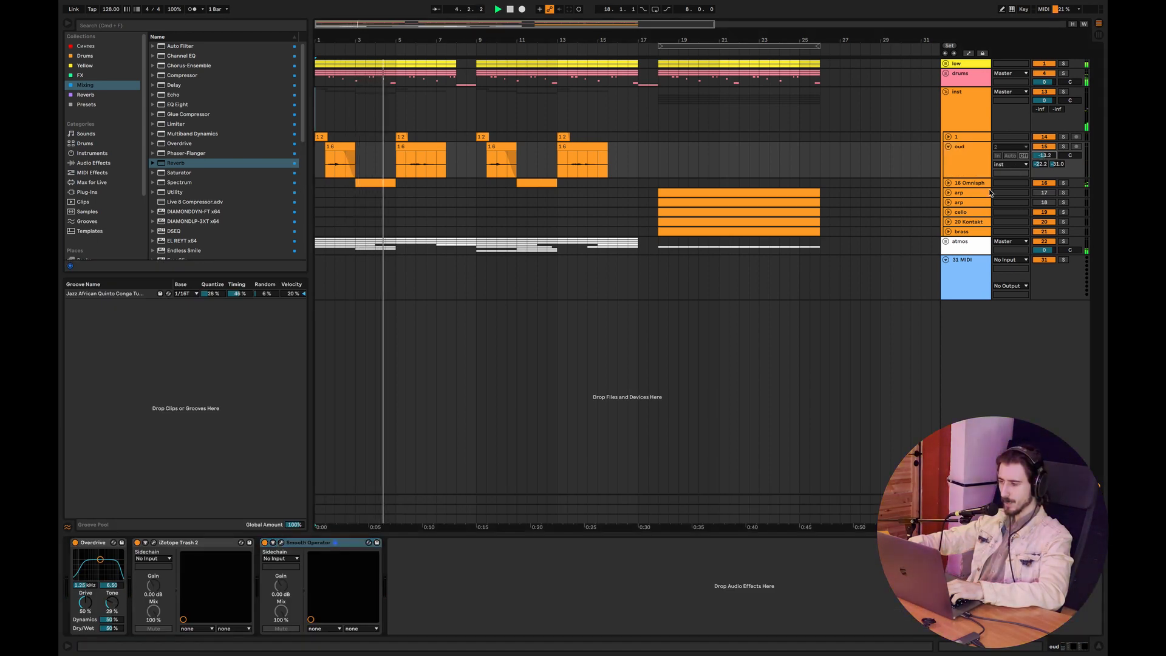
Unfold and solo the 16 Omnisphere track, play it from 3.4.1 and open its MIDI clip
left_click(948, 183)
scroll(437, 217, "up", 5)
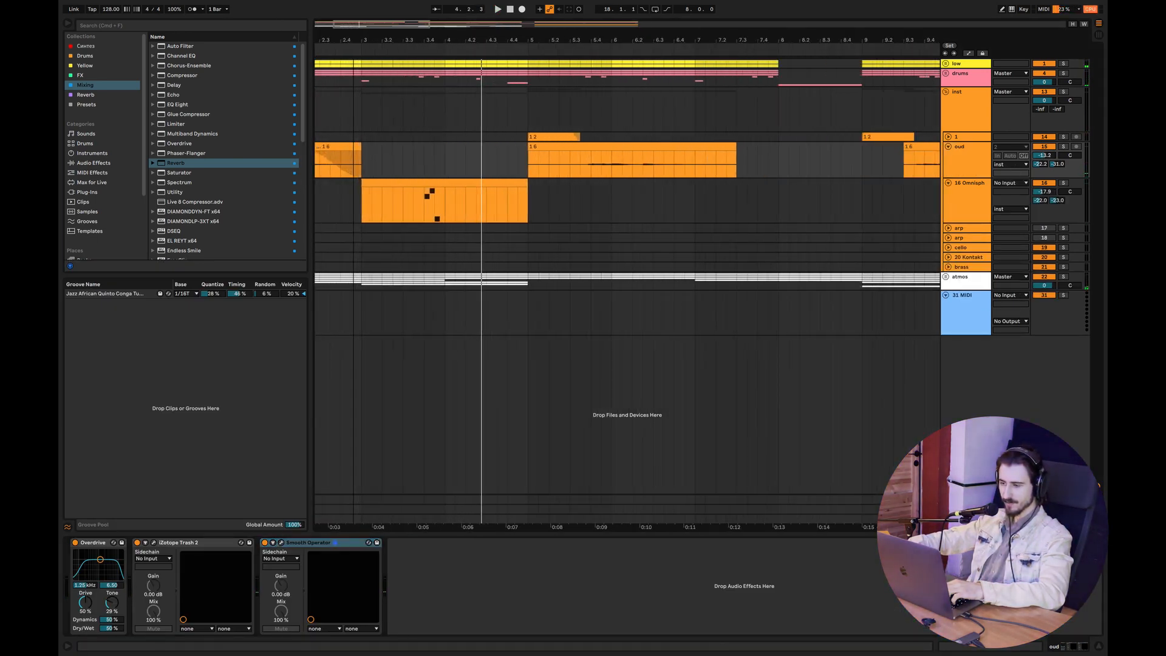
left_click(441, 216)
left_click(1062, 182)
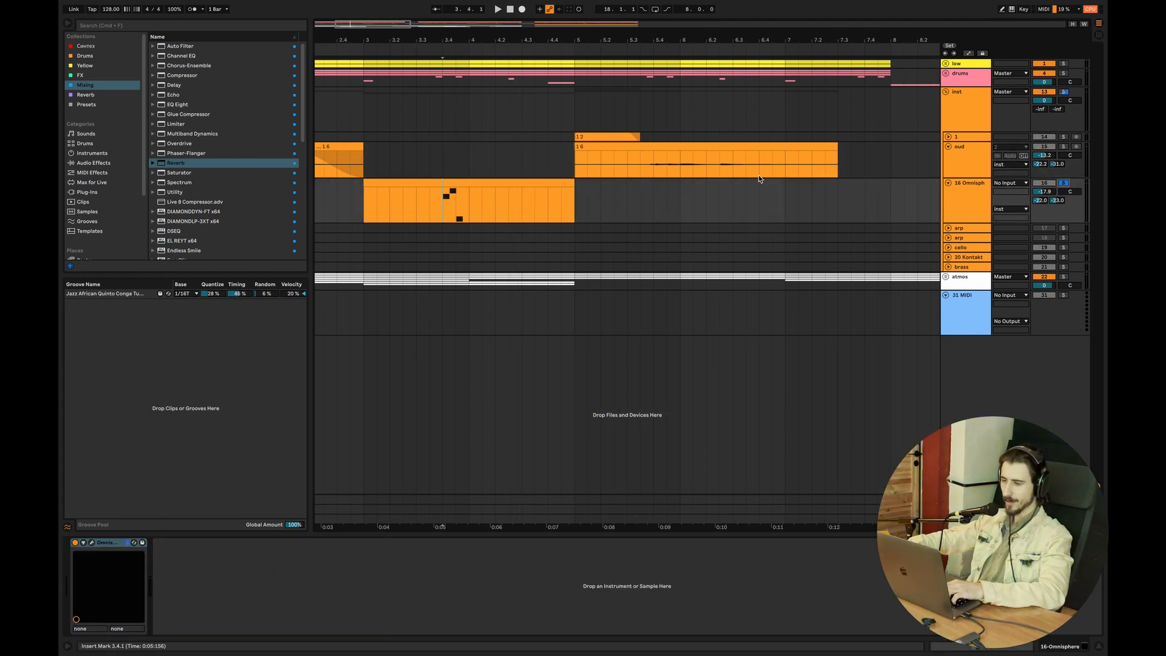
key("space")
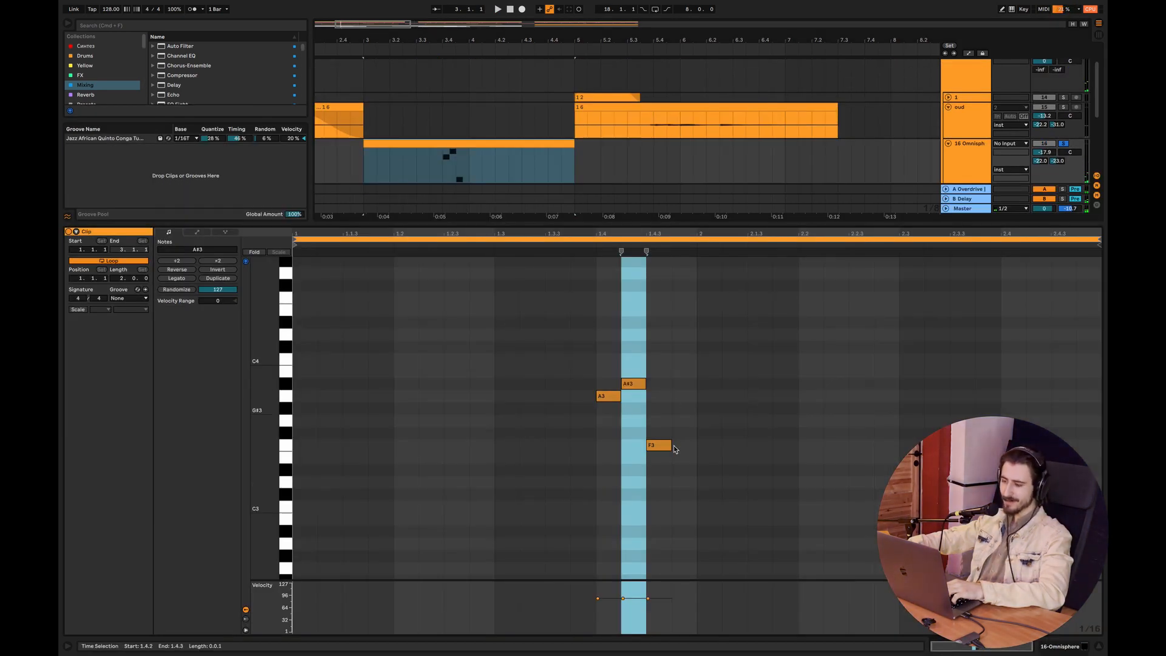
Audition the A3, A#3 and F3 notes in the Omnisphere clip individually and select them together
left_click(610, 397)
left_click(635, 385)
left_click(660, 446)
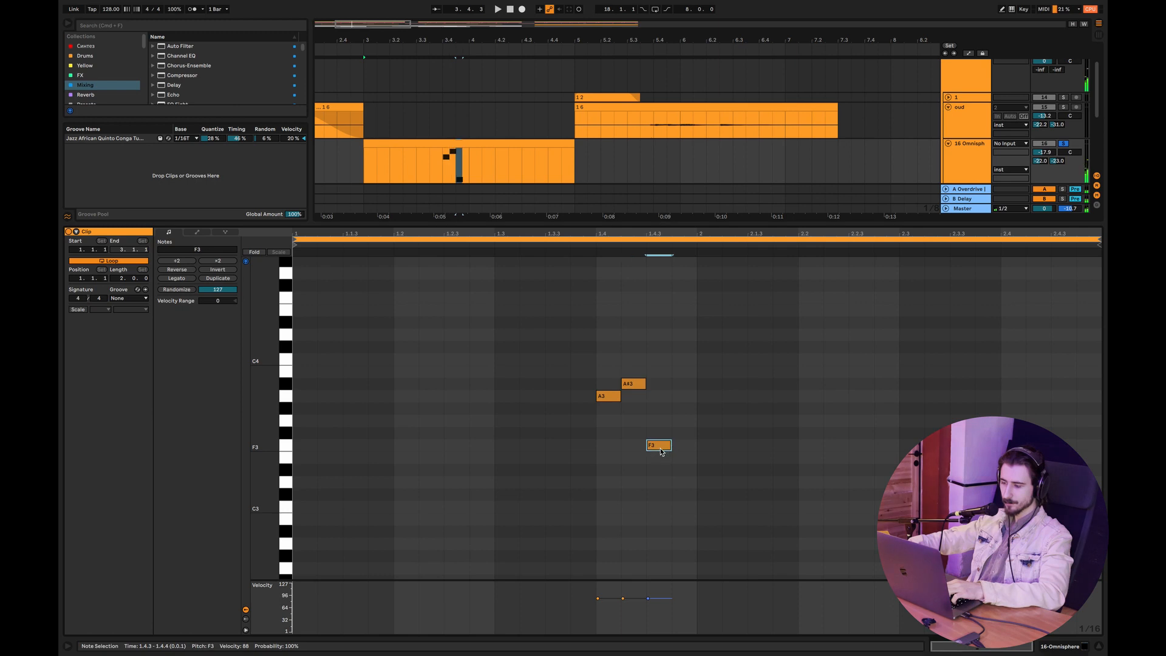
left_click(634, 384)
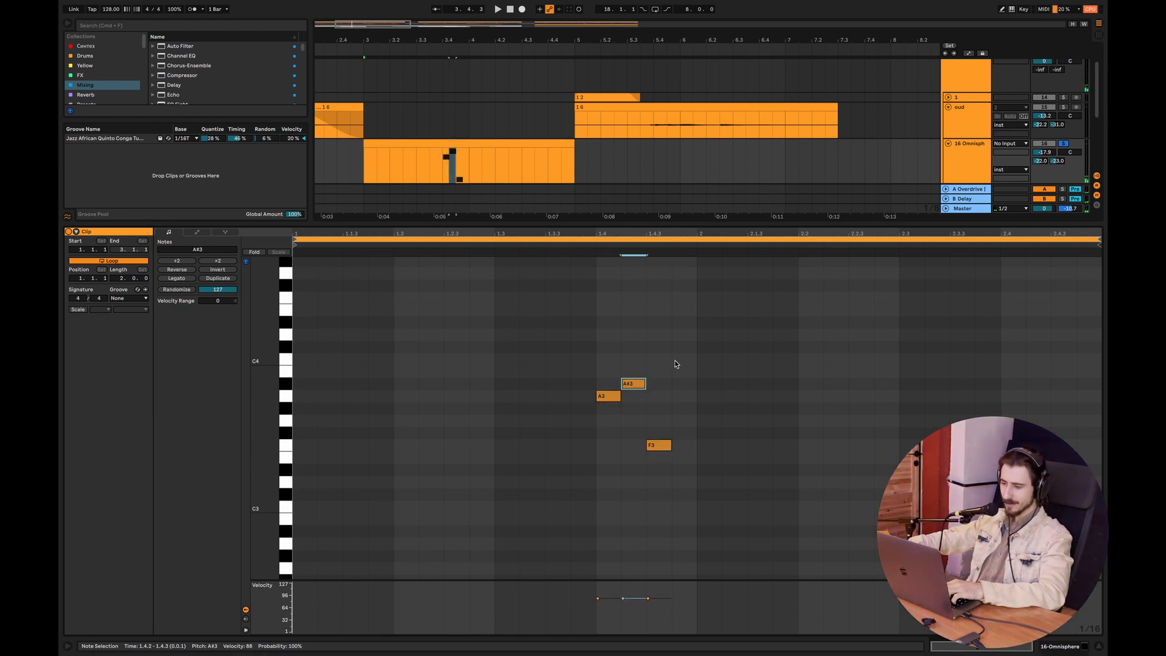
left_click_drag(677, 360, 554, 415)
left_click_drag(660, 365, 594, 416)
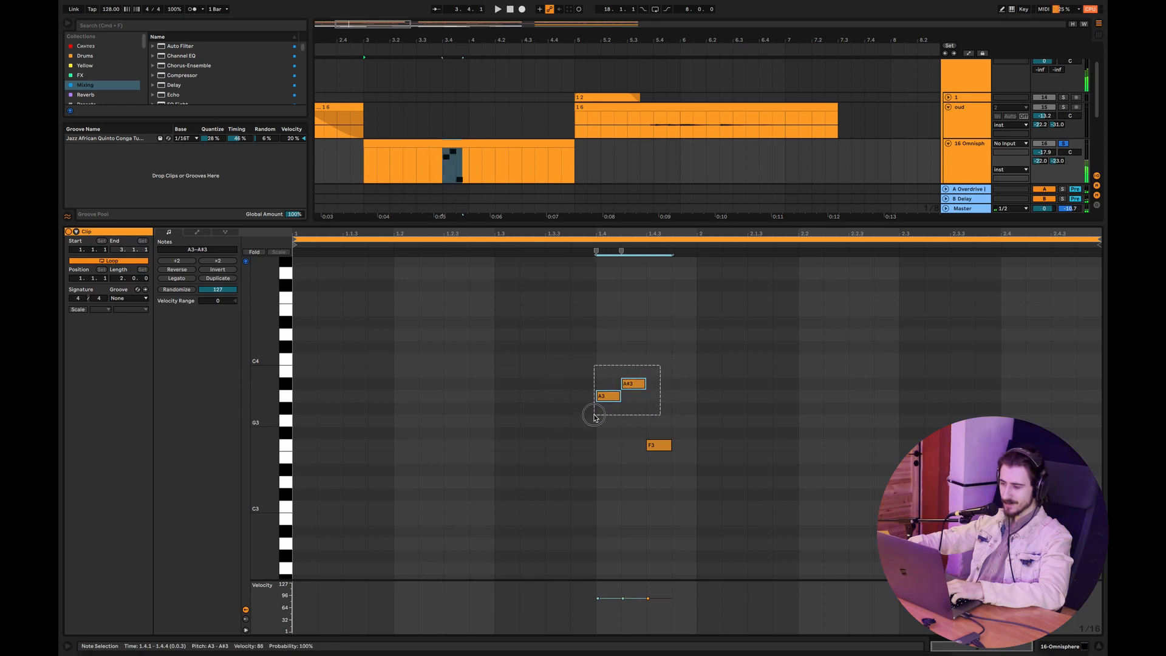
left_click(609, 396)
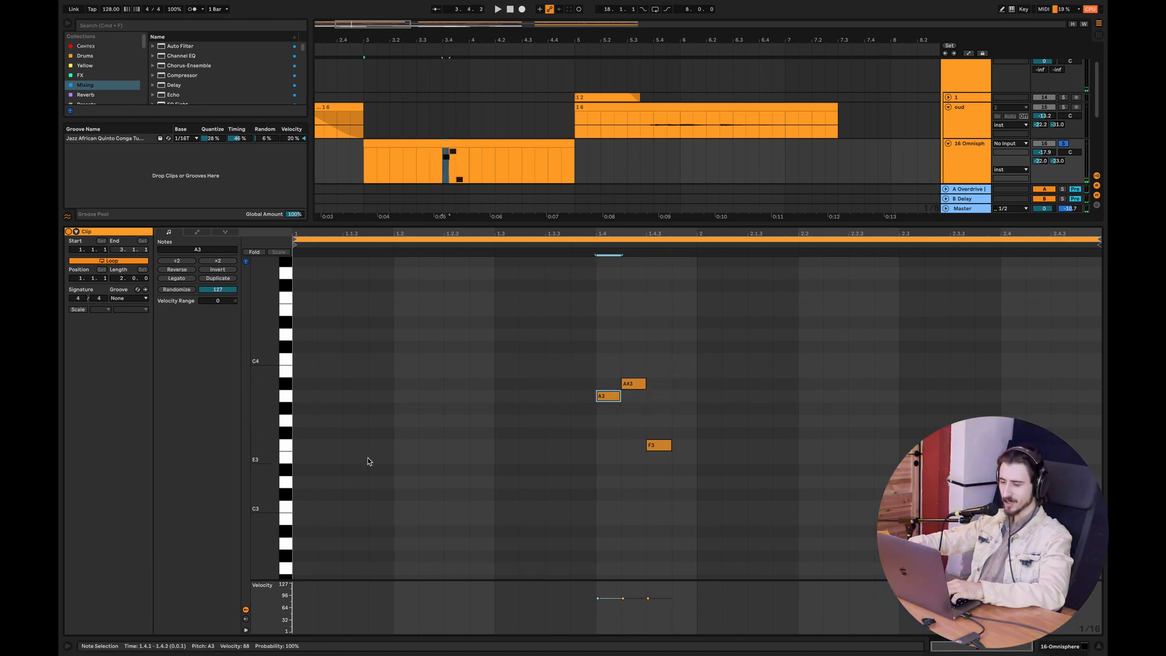
Add a 1/16 E3 note at the very start of the Omnisphere clip
double_click(309, 459)
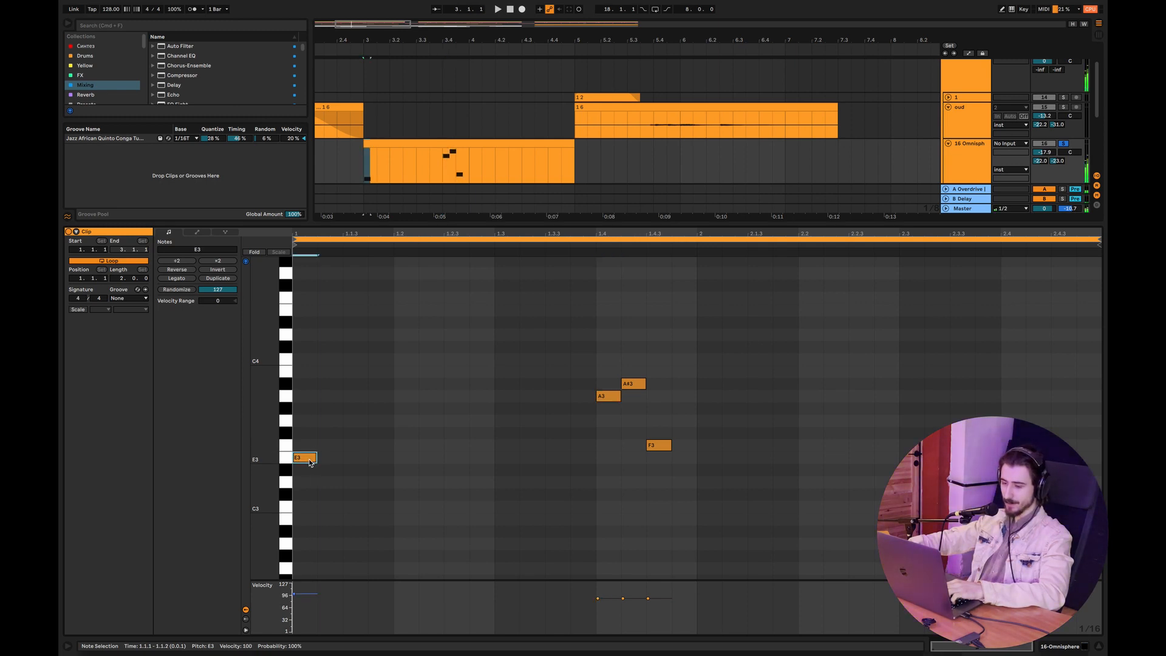
Add 1/16 notes A3 at 1.2.1, A#3 at 1.2.2 and F3 at 1.1.2 to the Omnisphere clip and audition the pattern
double_click(407, 396)
double_click(432, 384)
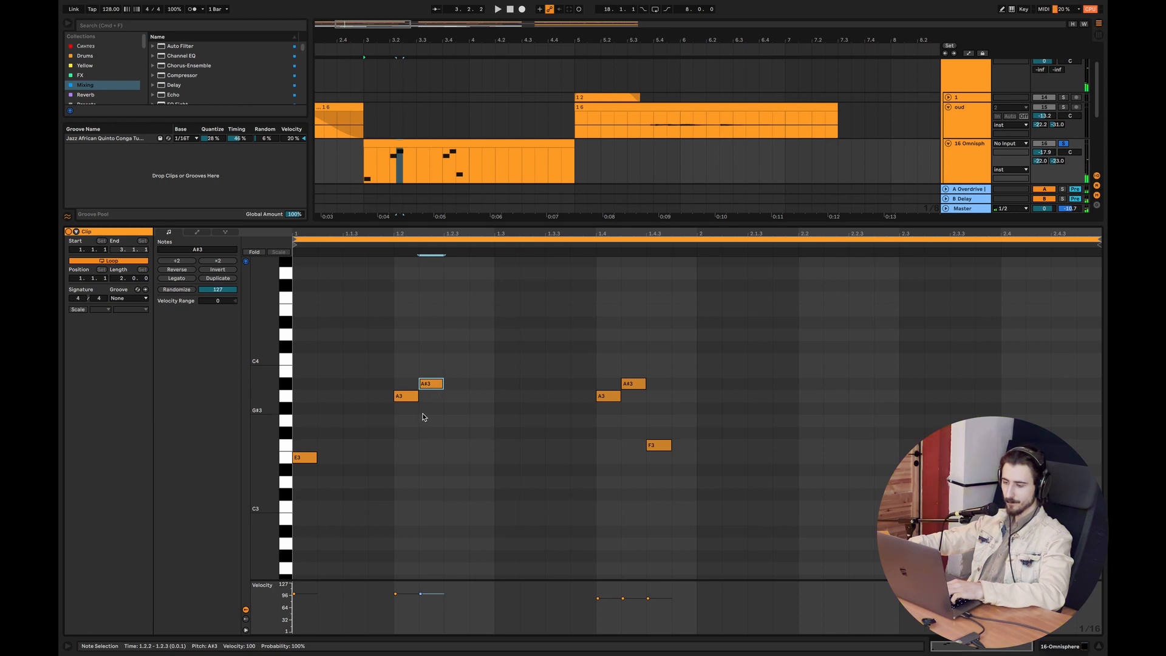
double_click(332, 448)
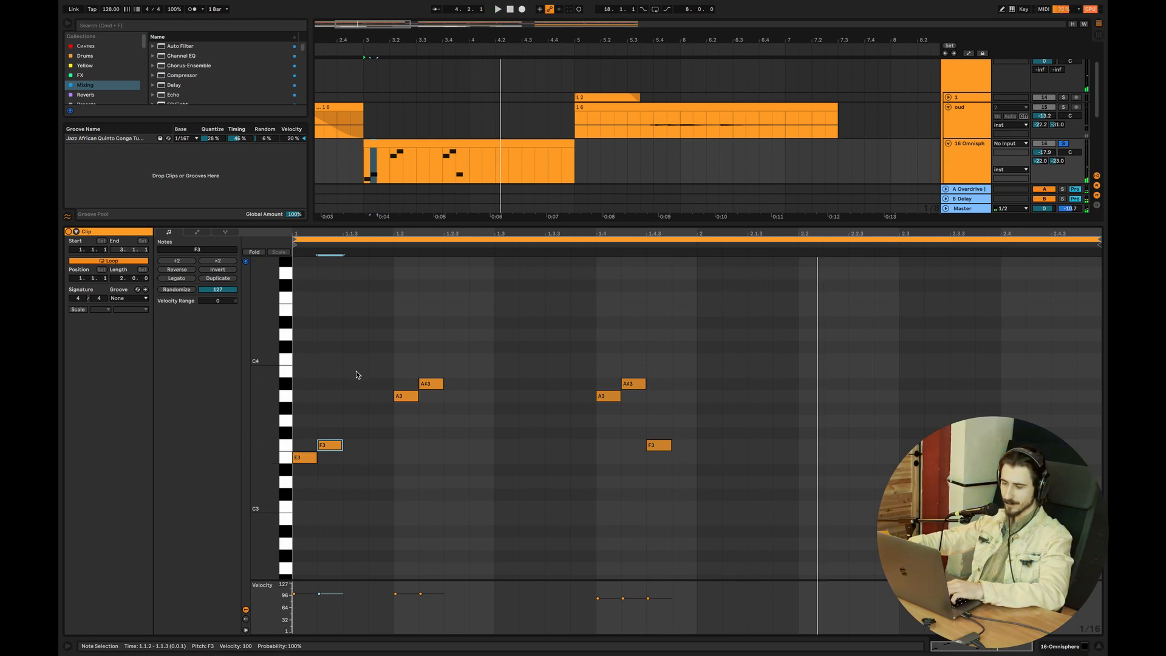
key("space")
Try a further A3 and A#3 note pair starting at 1.3.1 in the Omnisphere clip, and delete both notes
double_click(507, 396)
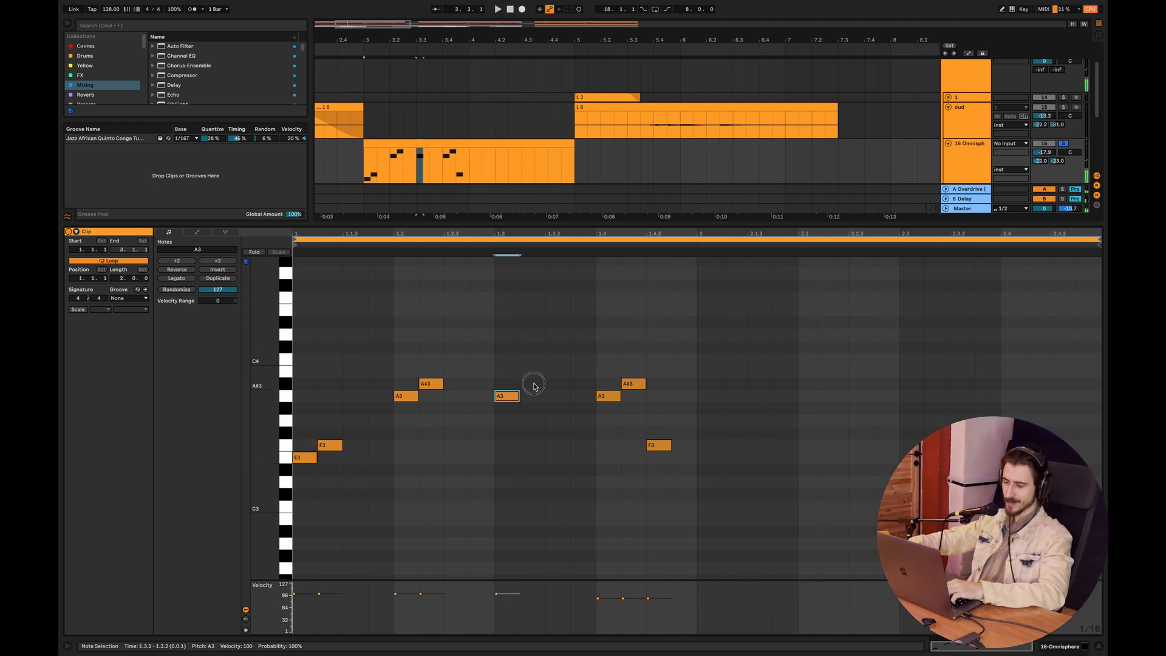
double_click(533, 384)
left_click_drag(365, 427, 298, 473)
left_click_drag(549, 356, 490, 424)
key("Delete")
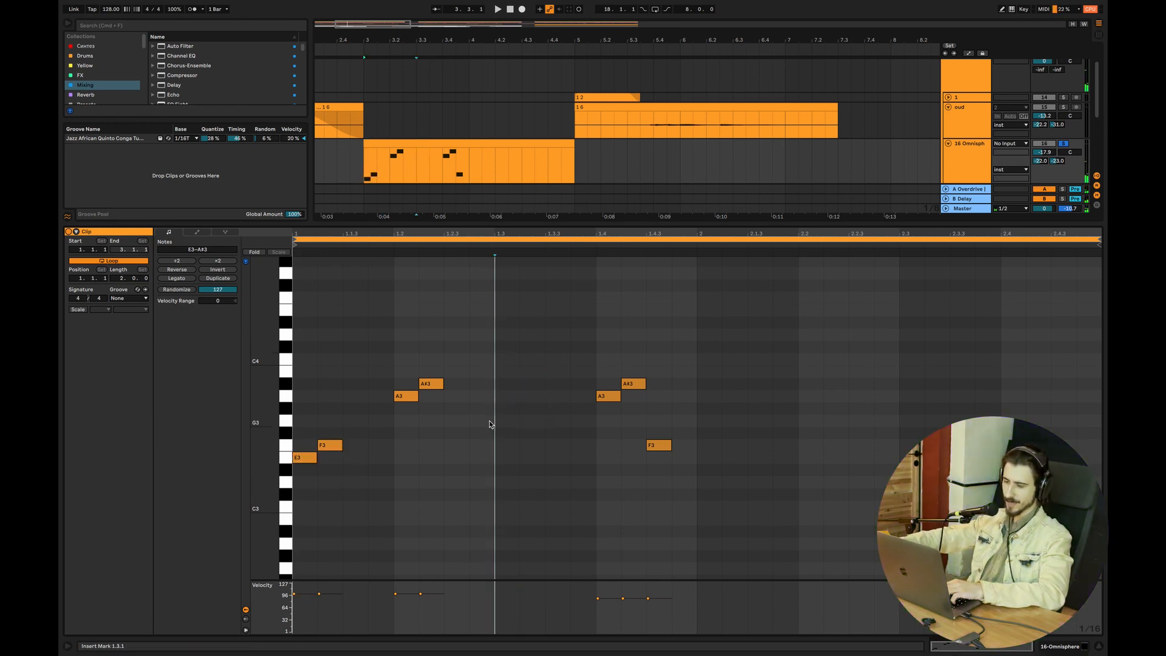
Close the clip editor, unsolo the 16 Omnisphere track and play the full mix from shortly before its first clip
left_click(1099, 648)
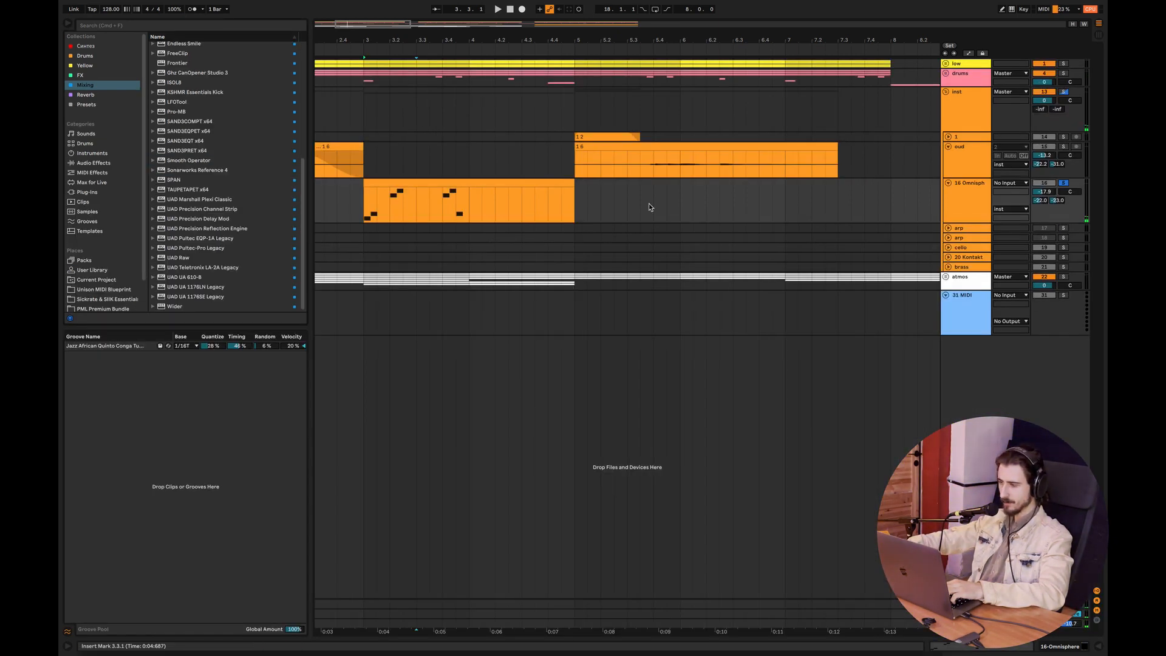
left_click(1063, 183)
key("space")
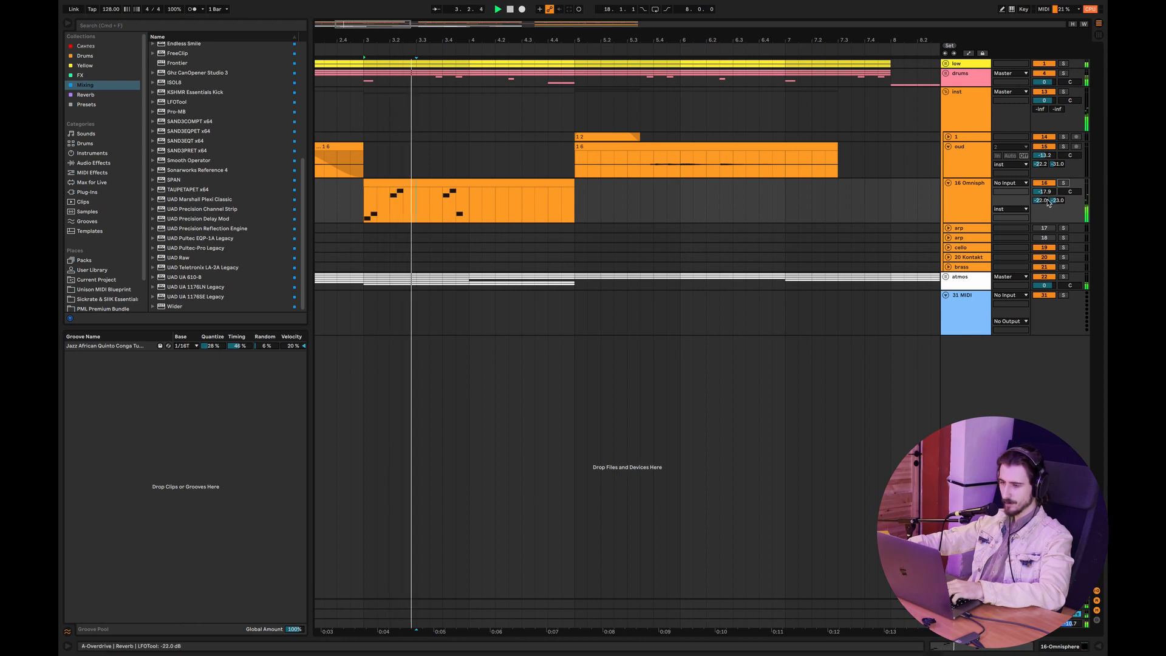
key("minus")
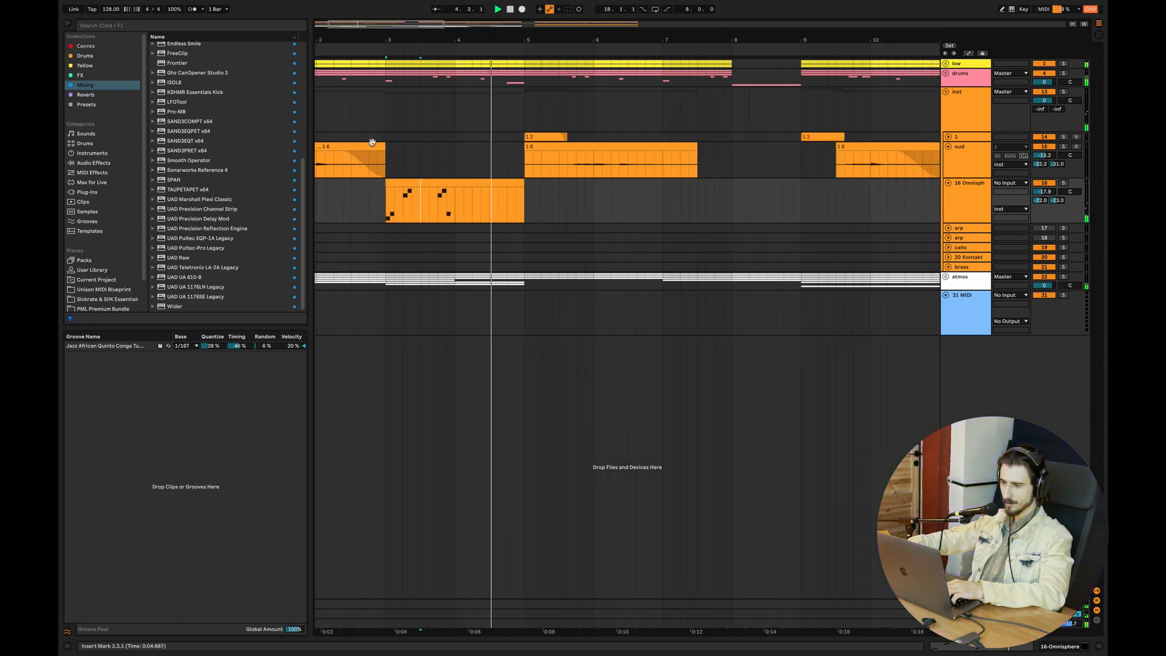
left_click(353, 210)
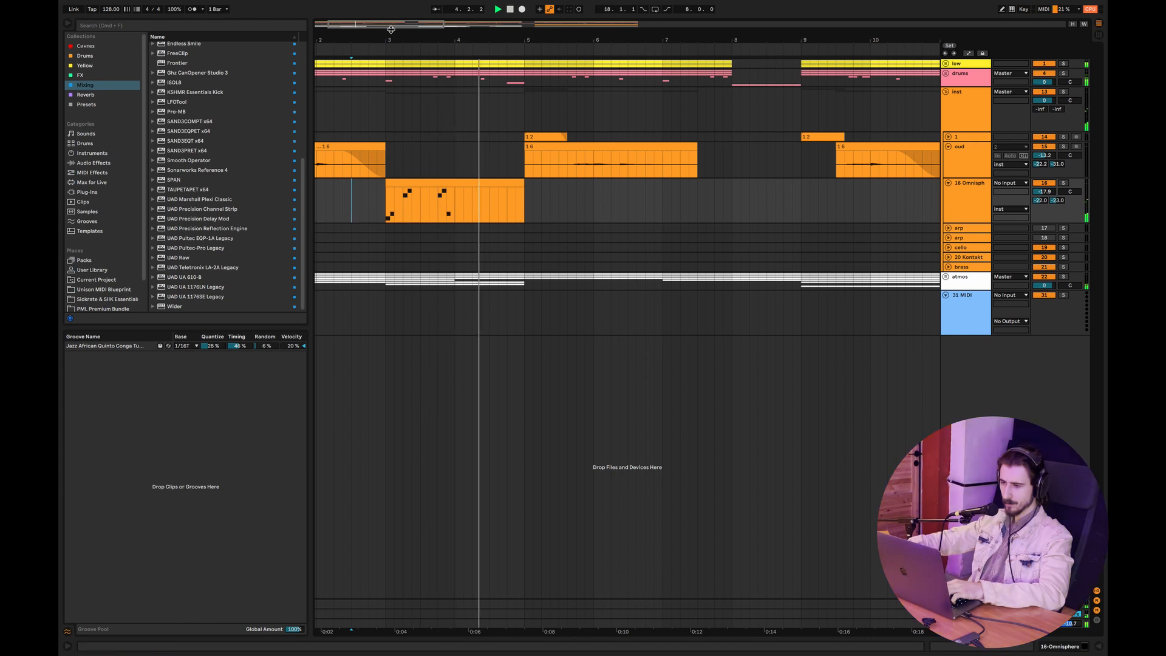
Set the oud track's A Overdrive send to -19.4 dB while the full mix plays
key("minus")
key("plus")
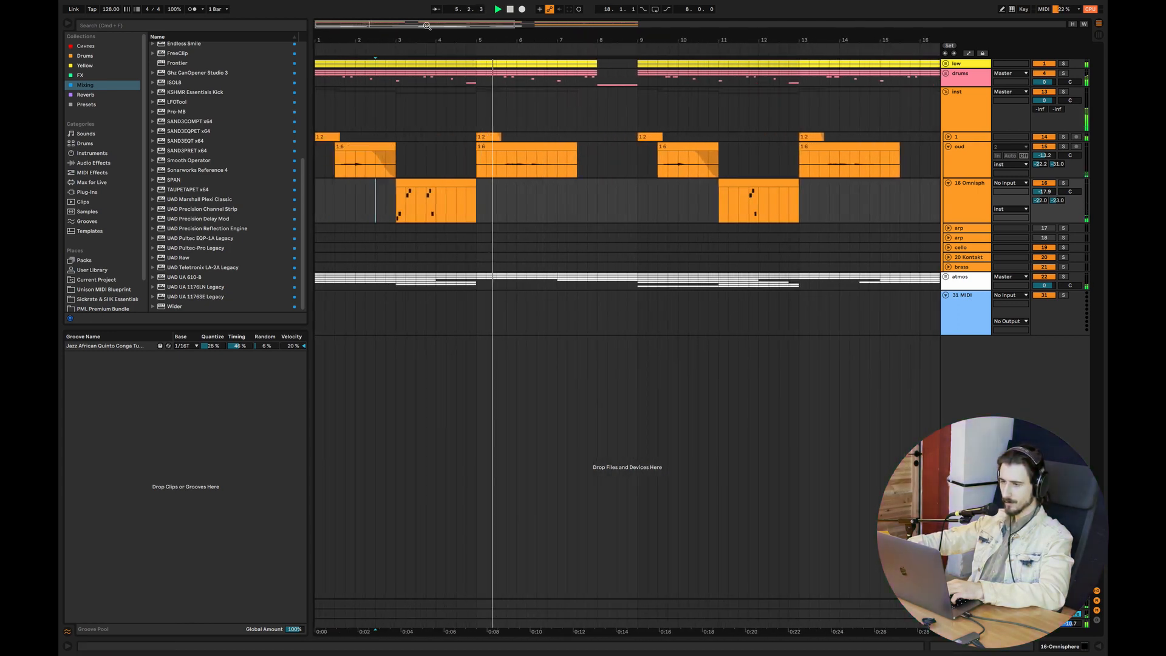
key("minus")
key("minus")
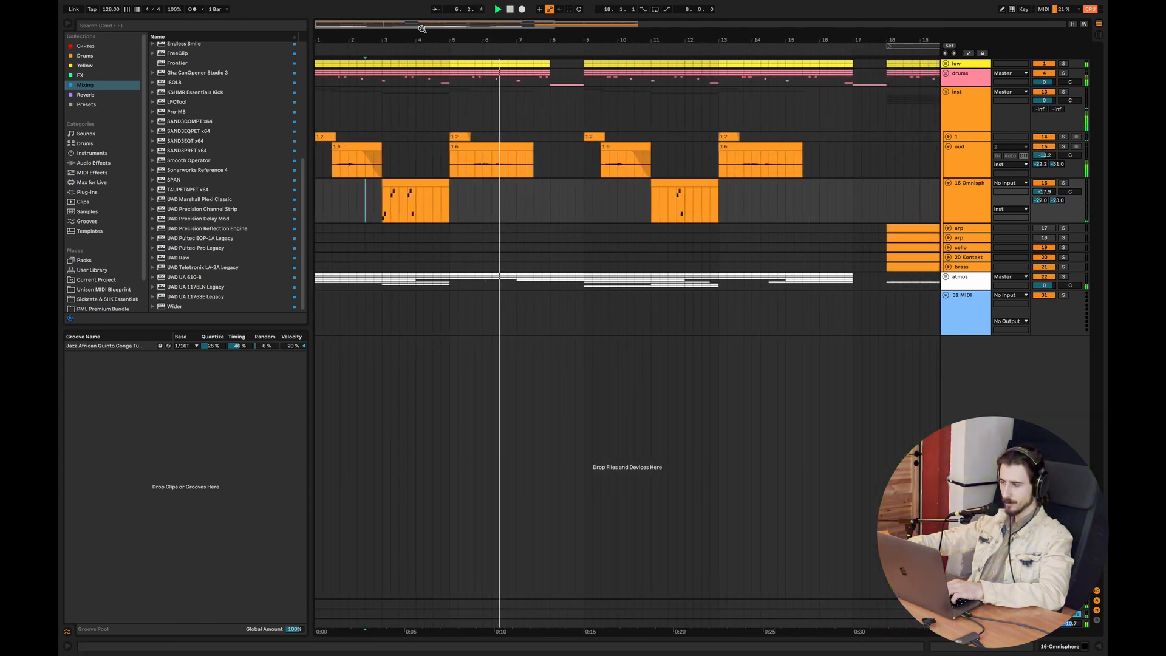
left_click_drag(1034, 163, 1035, 157)
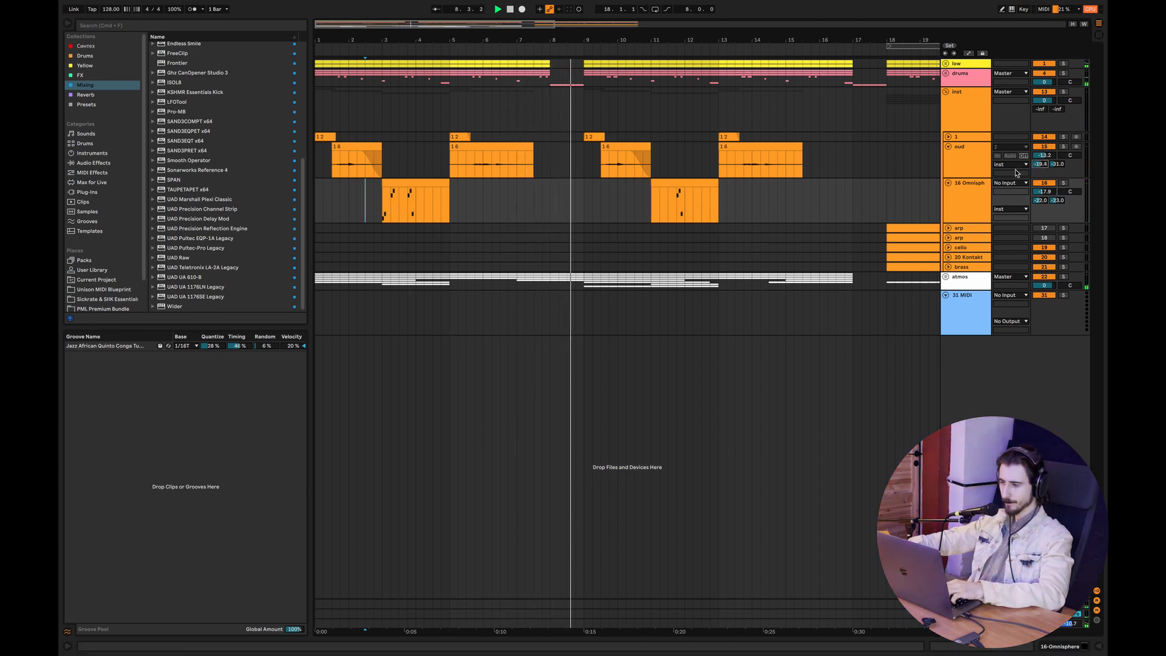
Stop playback and fold the 16 Omnisphere track, the oud track and the whole inst group
left_click(948, 183)
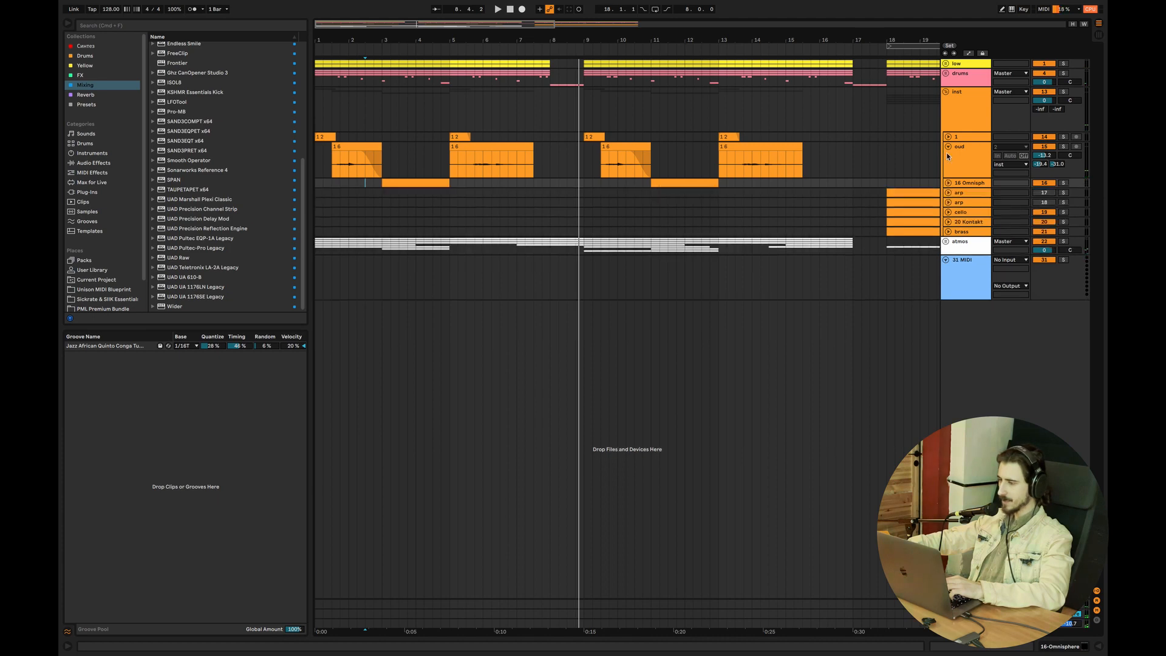
left_click(948, 147)
left_click(944, 92)
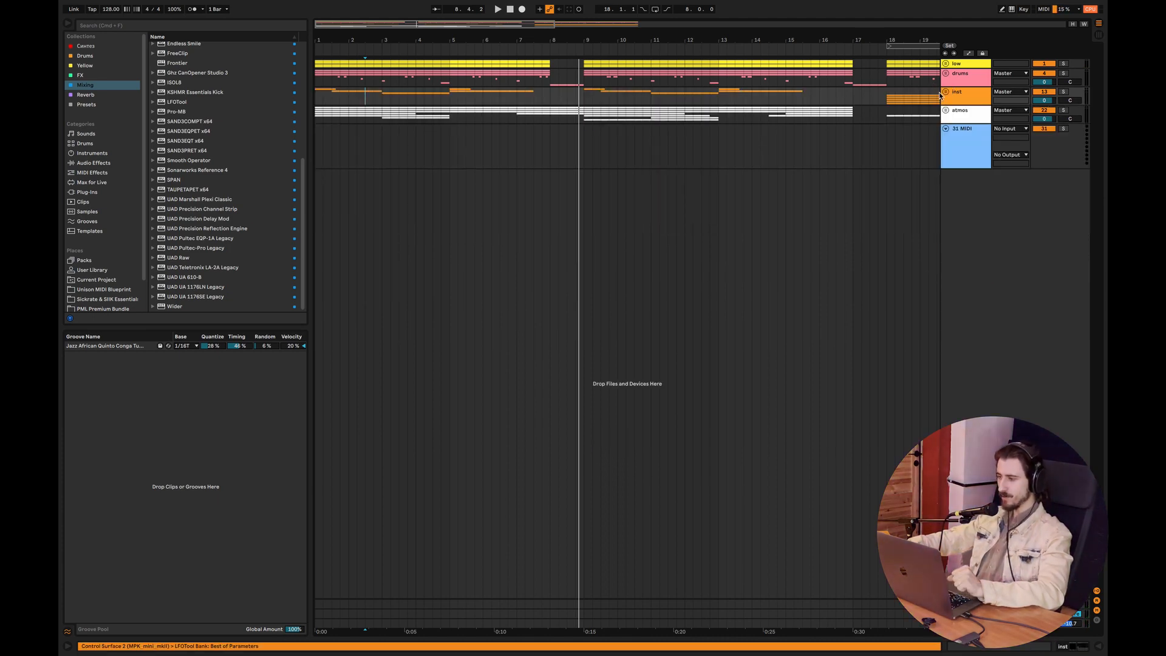